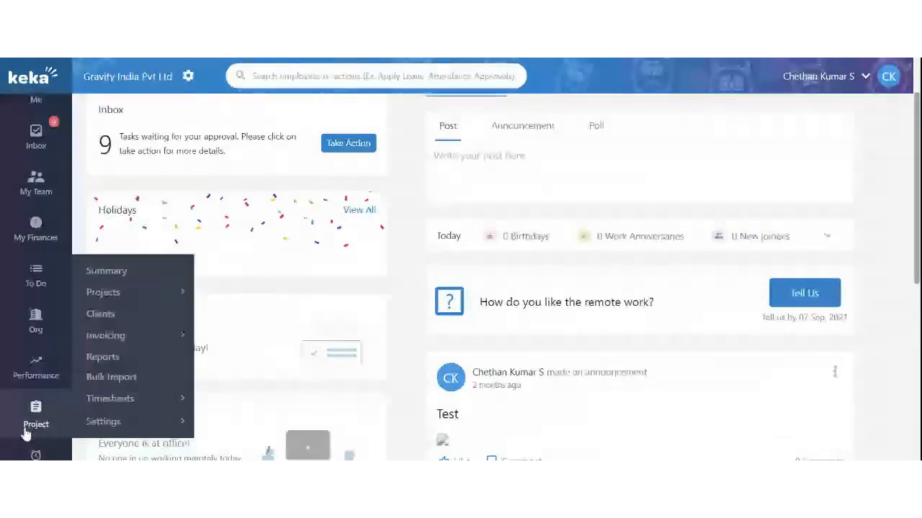
Go to the Home dashboard, then open the Project Summary page listing 4 clients and 3 projects
scroll(307, 293, up, 1)
scroll(308, 293, down, 2)
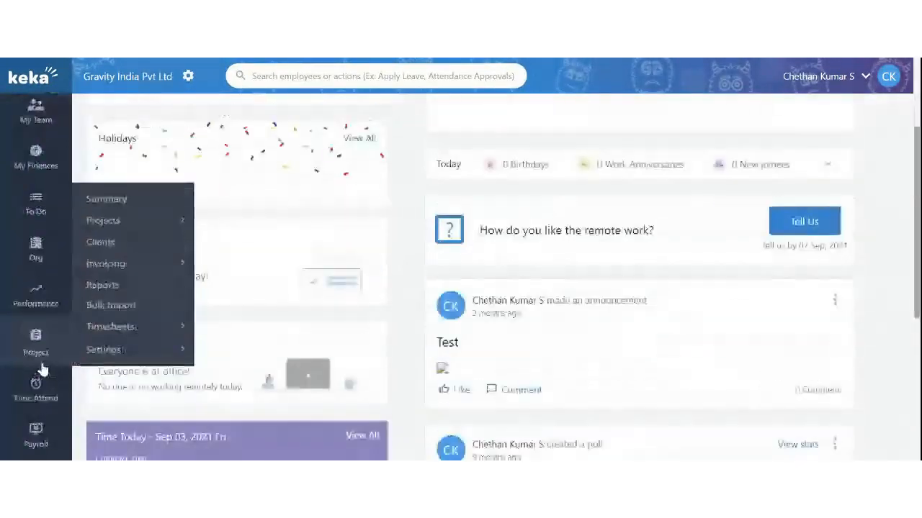
mouse_move(165, 377)
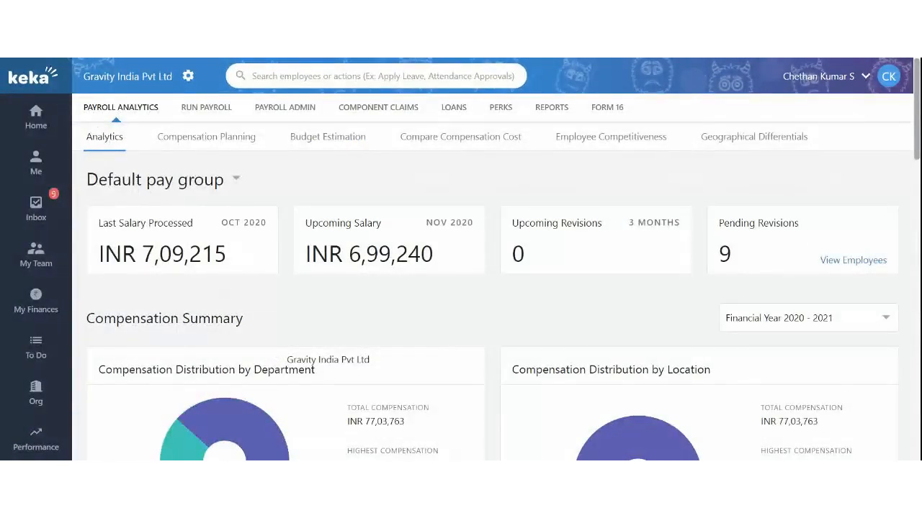
mouse_move(2, 164)
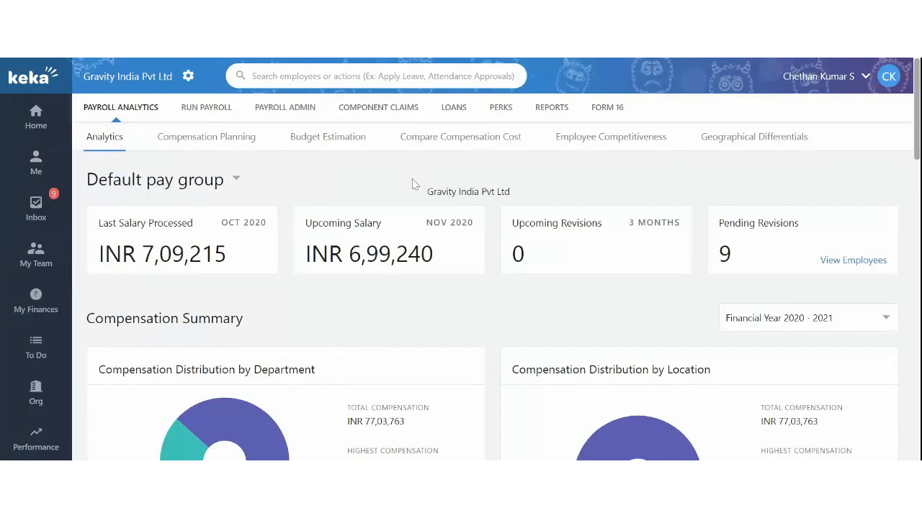
click(36, 119)
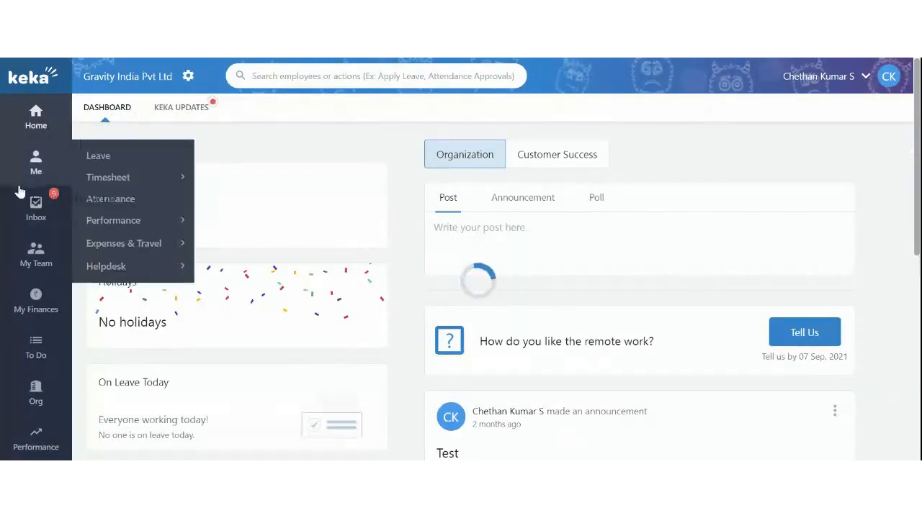
scroll(19, 202, down, 2)
mouse_move(30, 349)
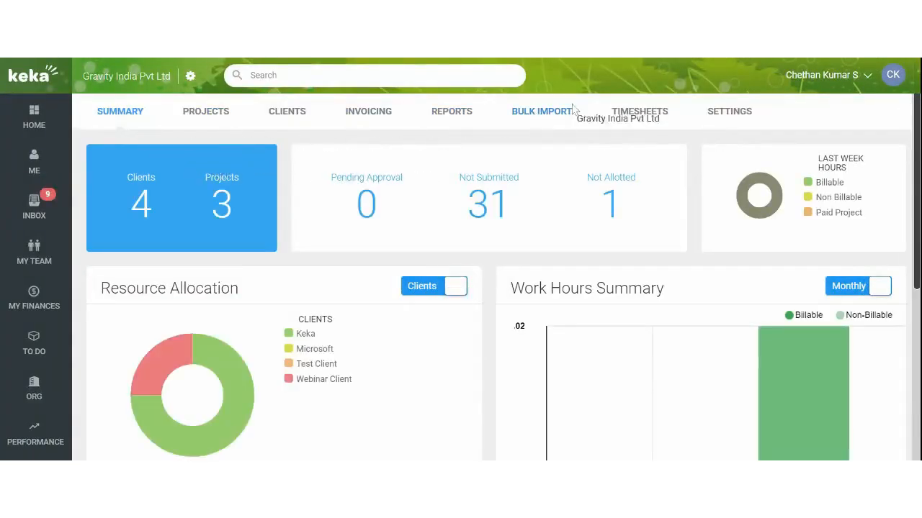
Open the Timesheets page, where pending approvals by approver show no records
click(713, 117)
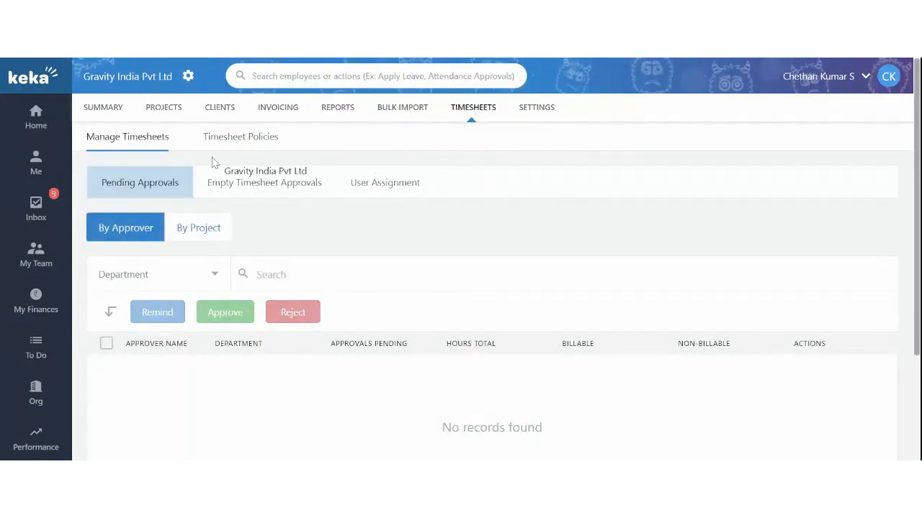
Open the Timesheet Policies sub-tab and browse the policy settings
click(225, 141)
scroll(407, 304, down, 2)
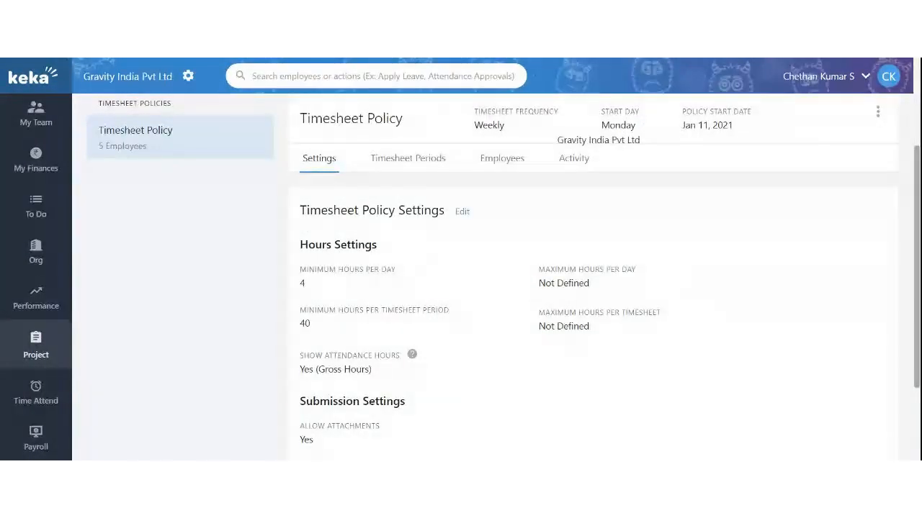
scroll(544, 278, down, 3)
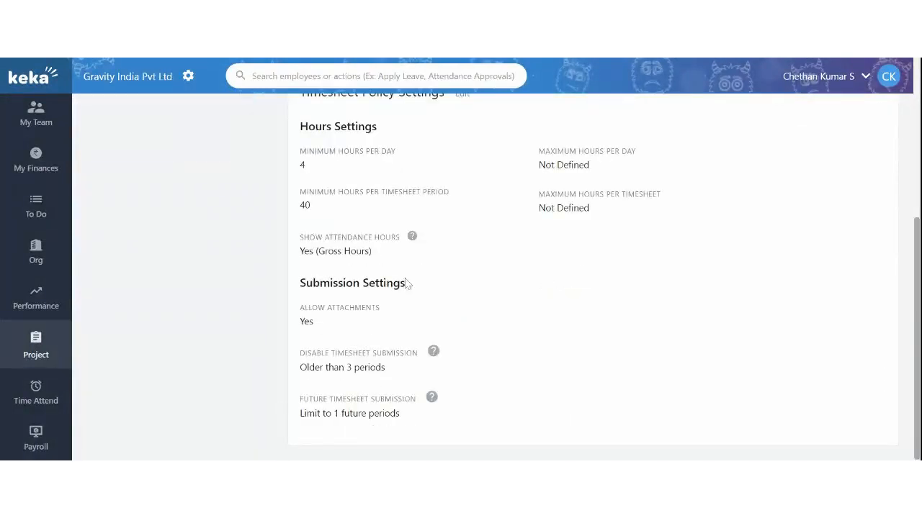
scroll(405, 283, up, 3)
scroll(374, 277, down, 2)
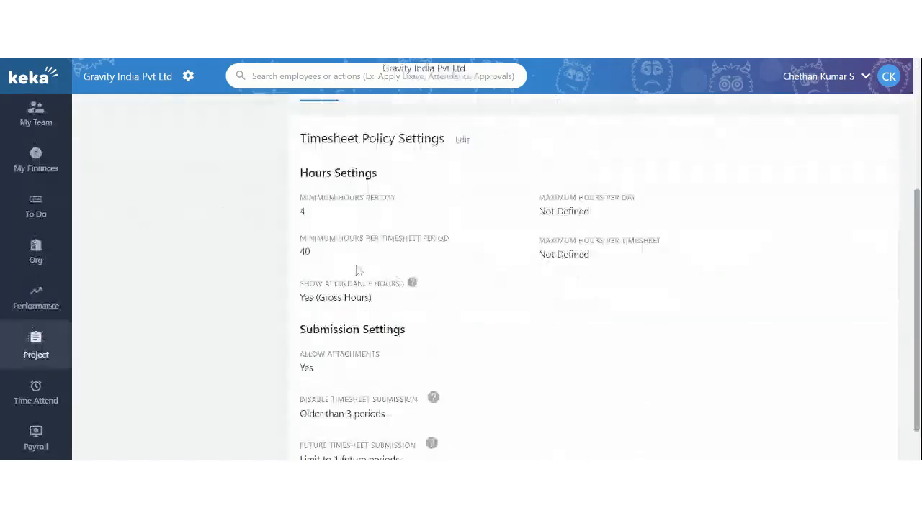
Edit the Timesheet Policy settings, noting the 4-hour daily and 40-hour period minimums
click(465, 145)
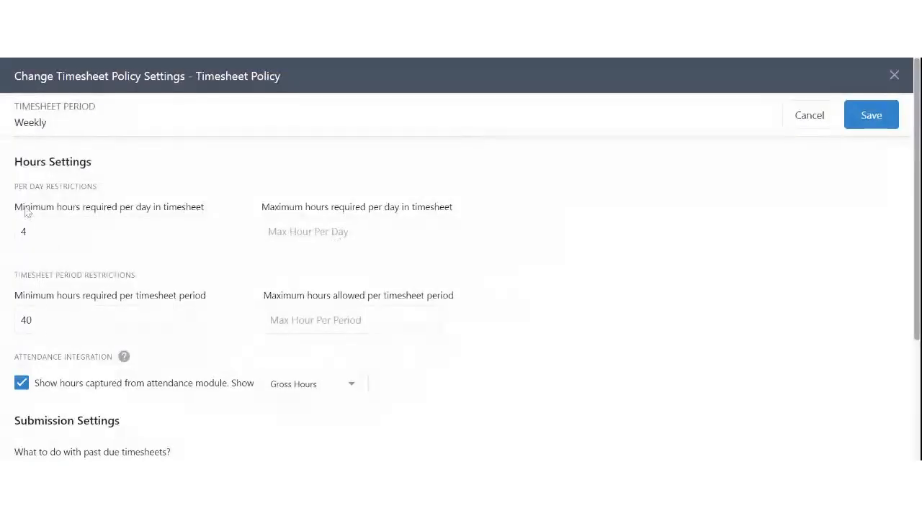
drag(15, 208, 82, 208)
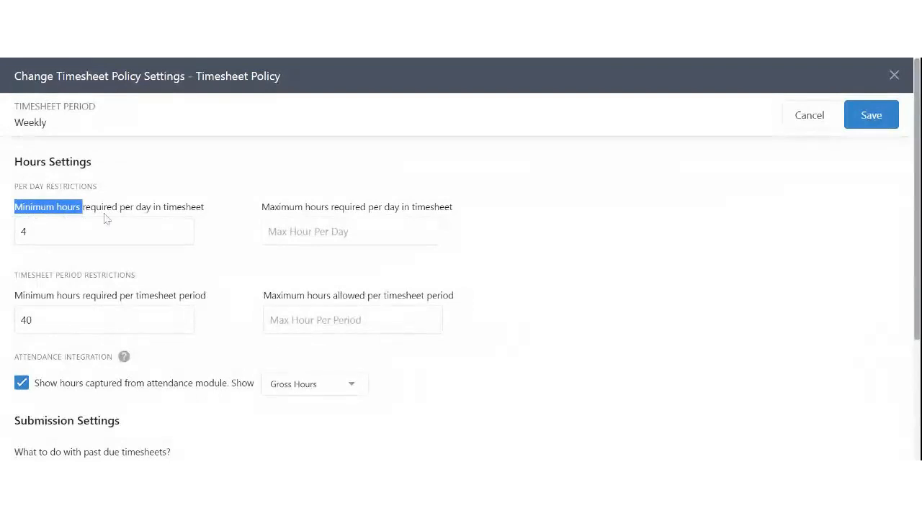
scroll(62, 181, down, 1)
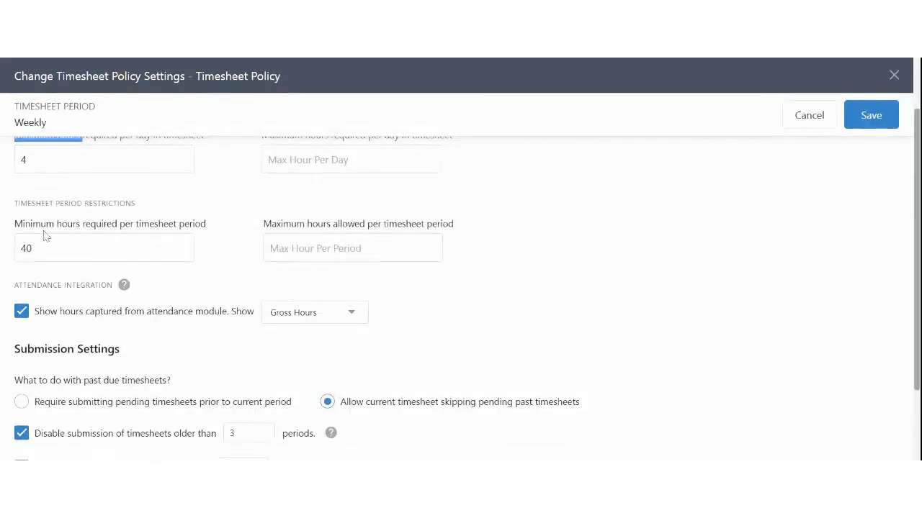
drag(126, 230, 206, 234)
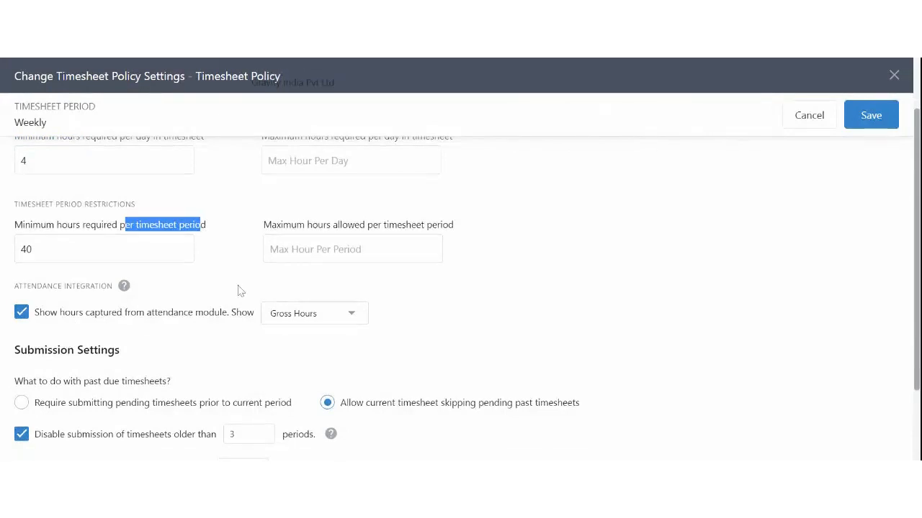
scroll(238, 290, up, 1)
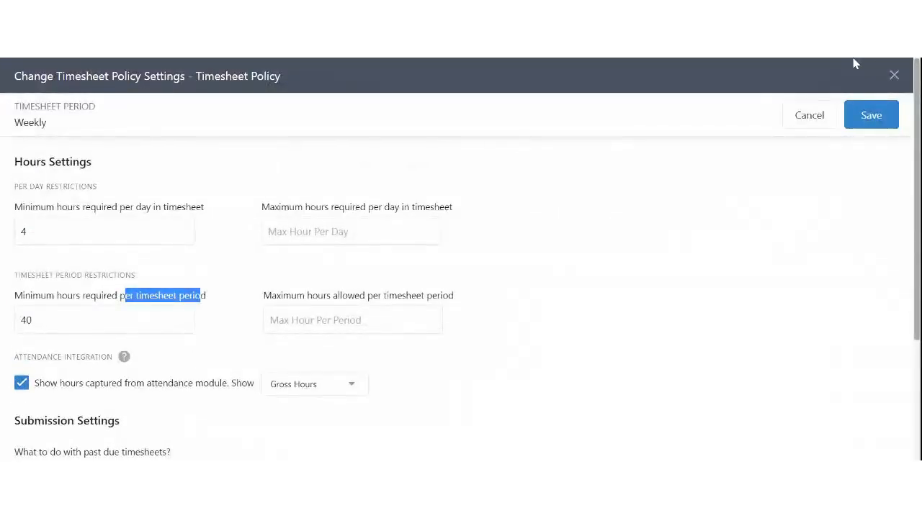
Close the Change Timesheet Policy Settings dialog without saving
click(894, 75)
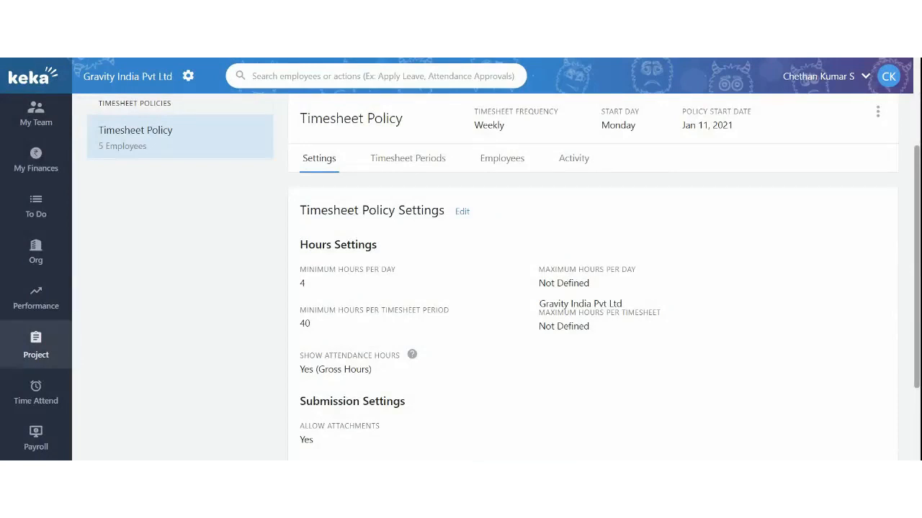
scroll(331, 255, down, 2)
scroll(390, 237, up, 2)
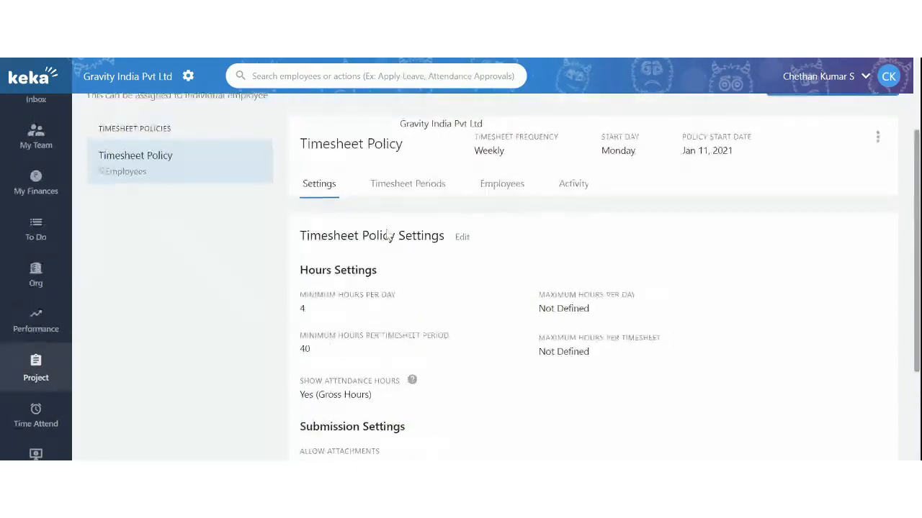
scroll(430, 306, down, 1)
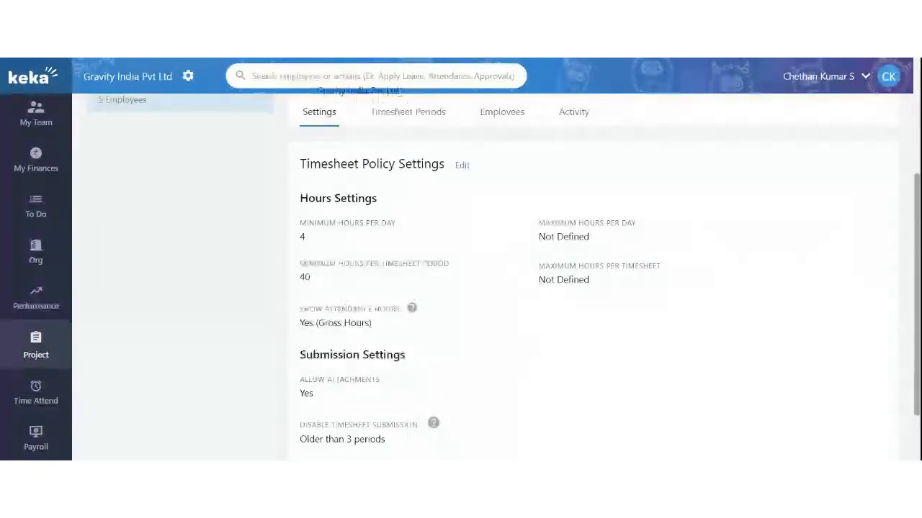
Review the policy's period minimum, daily maximum and undefined per-timesheet maximum hours
drag(300, 264, 422, 264)
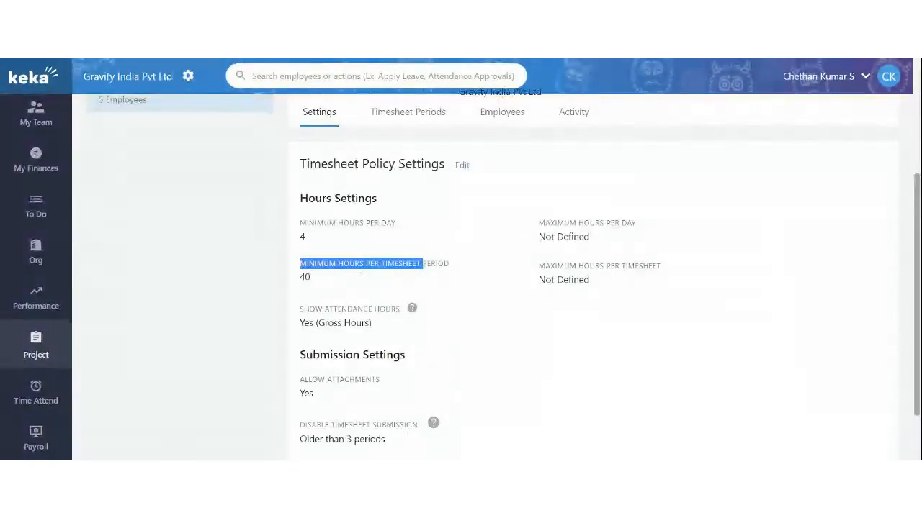
drag(538, 222, 636, 222)
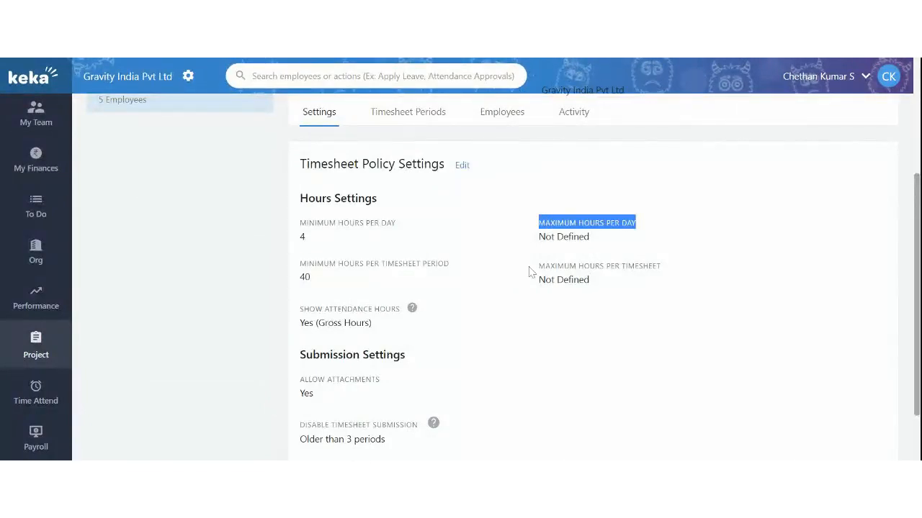
drag(536, 272, 615, 279)
click(607, 290)
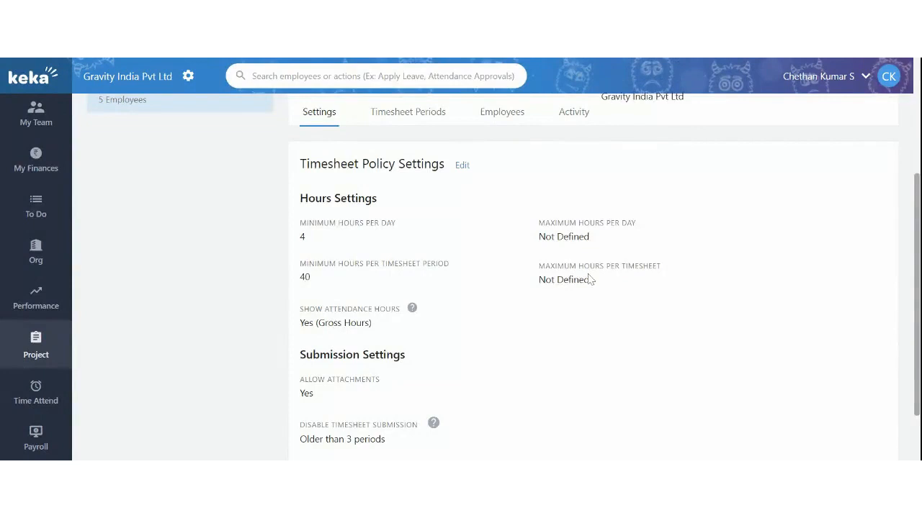
scroll(370, 323, down, 1)
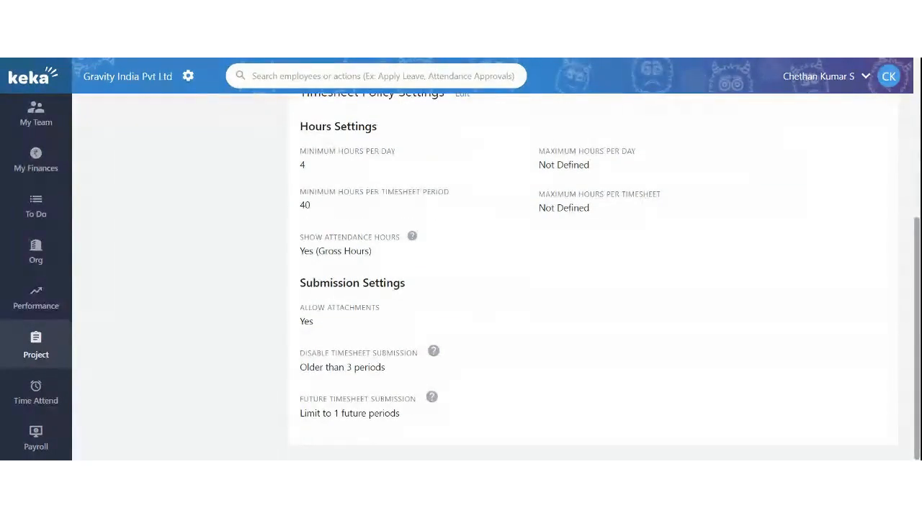
drag(308, 283, 405, 284)
scroll(438, 310, up, 3)
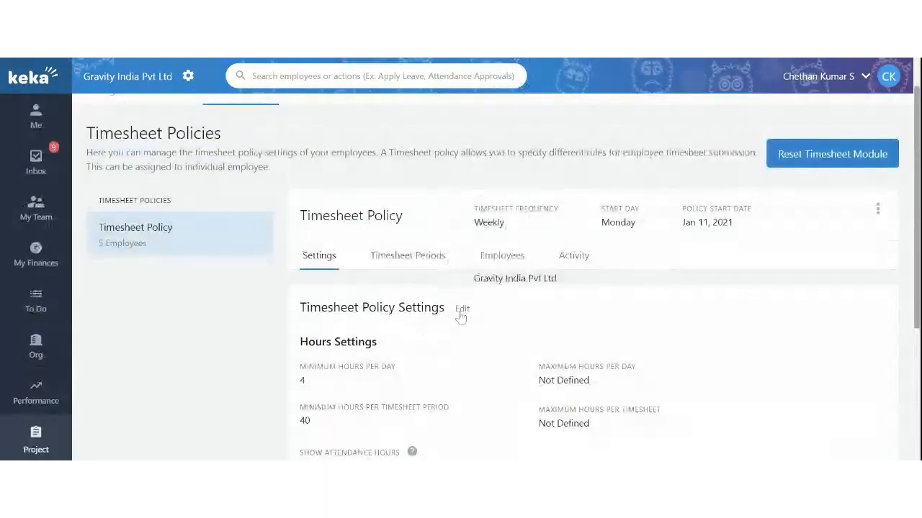
click(462, 309)
scroll(367, 274, down, 2)
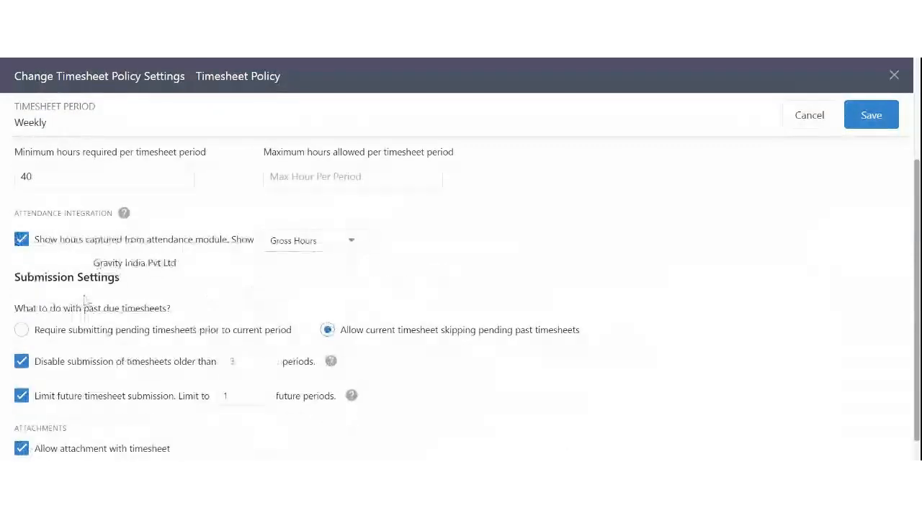
scroll(310, 352, up, 1)
scroll(112, 321, down, 1)
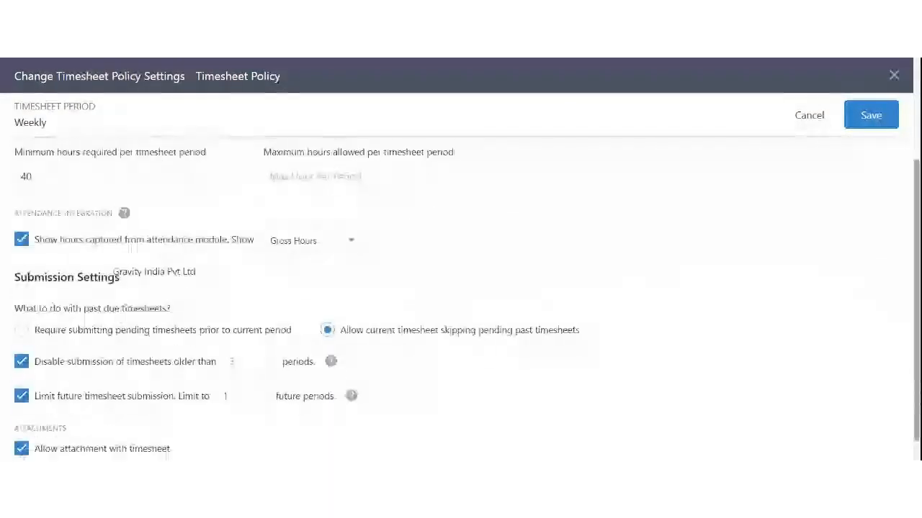
drag(31, 215, 117, 215)
click(56, 245)
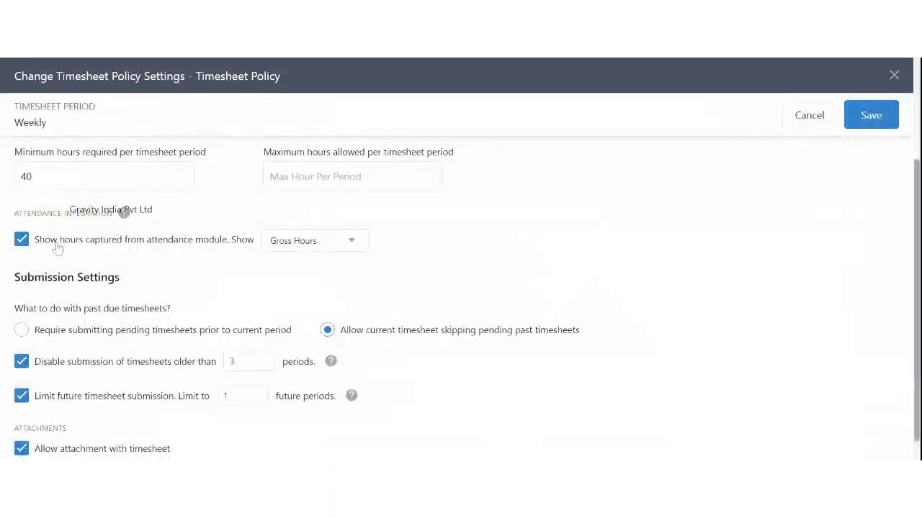
drag(56, 247, 195, 249)
click(299, 242)
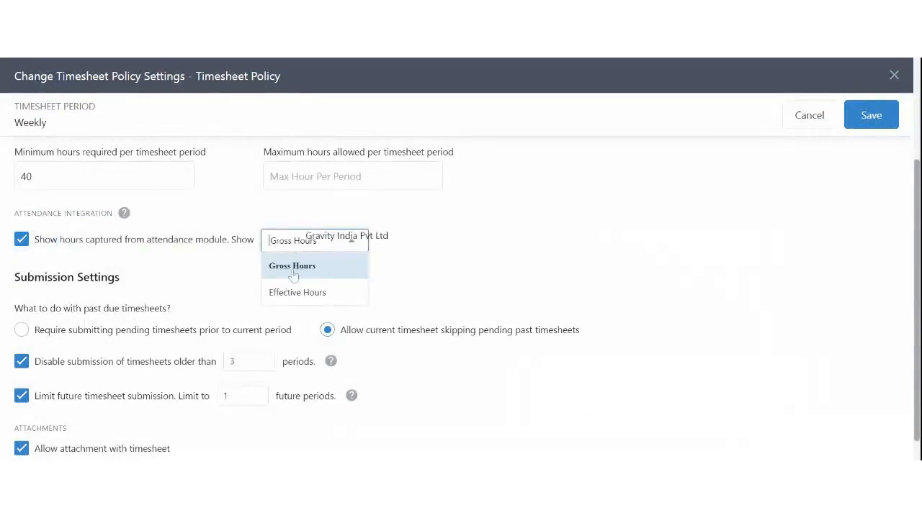
click(208, 284)
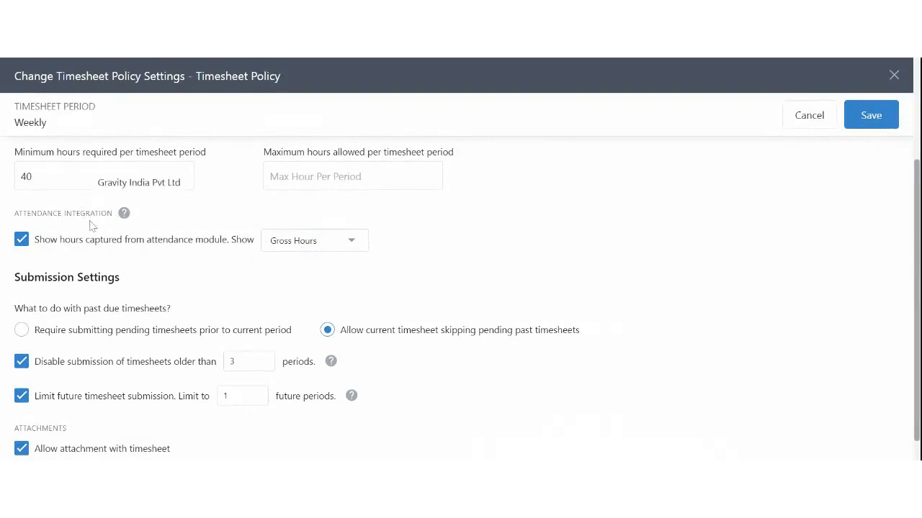
scroll(92, 226, down, 1)
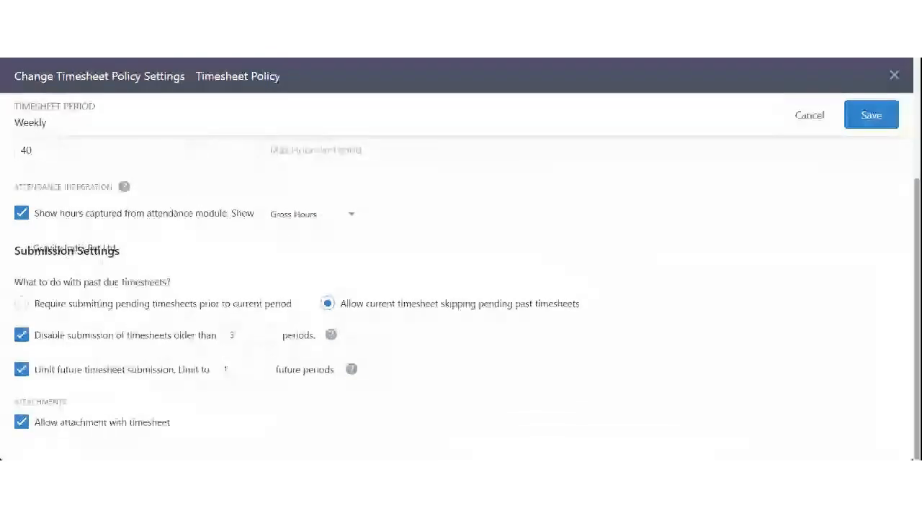
drag(23, 282, 149, 282)
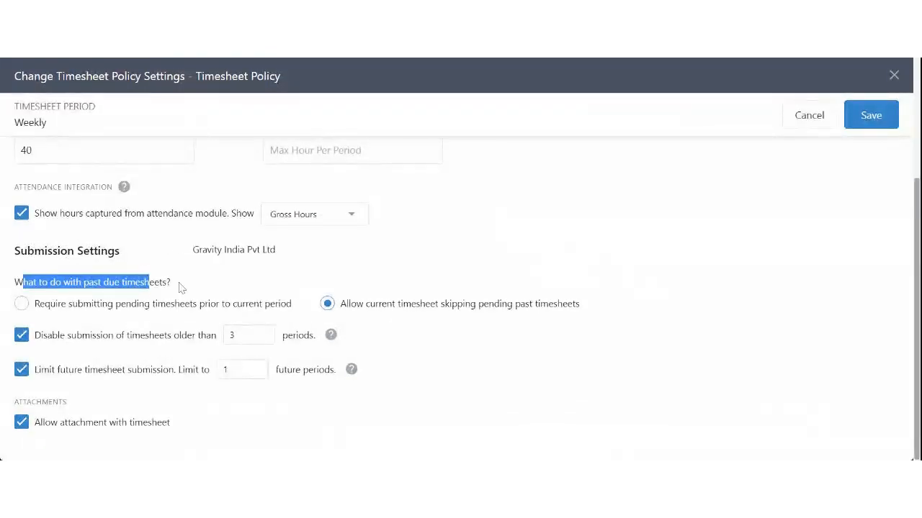
click(181, 287)
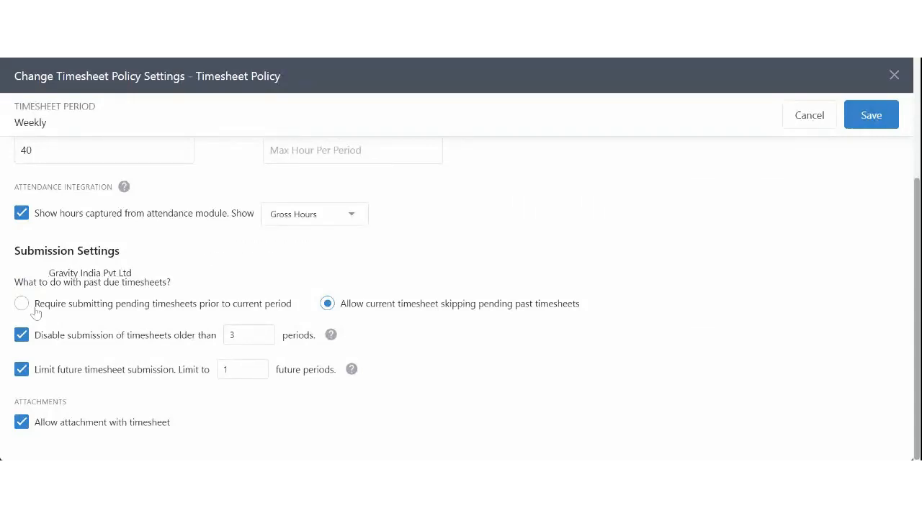
drag(34, 306, 299, 315)
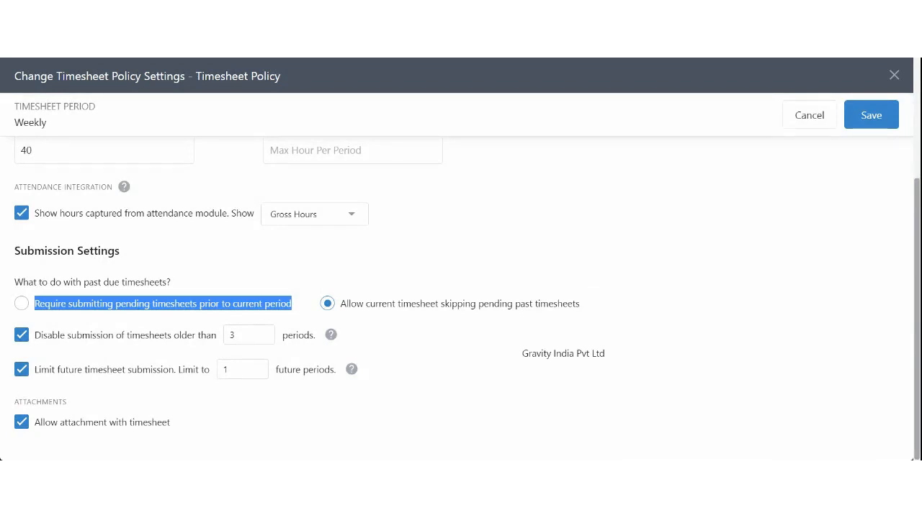
click(22, 305)
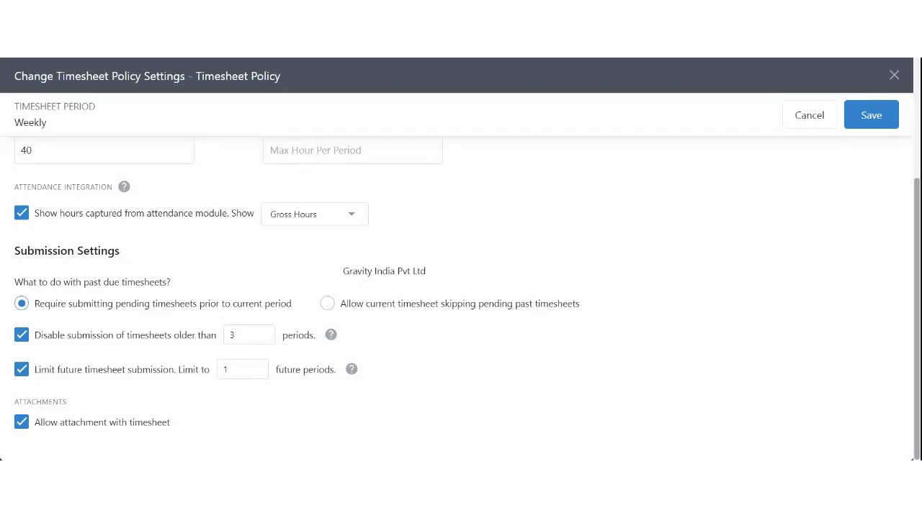
click(328, 304)
drag(348, 304, 538, 306)
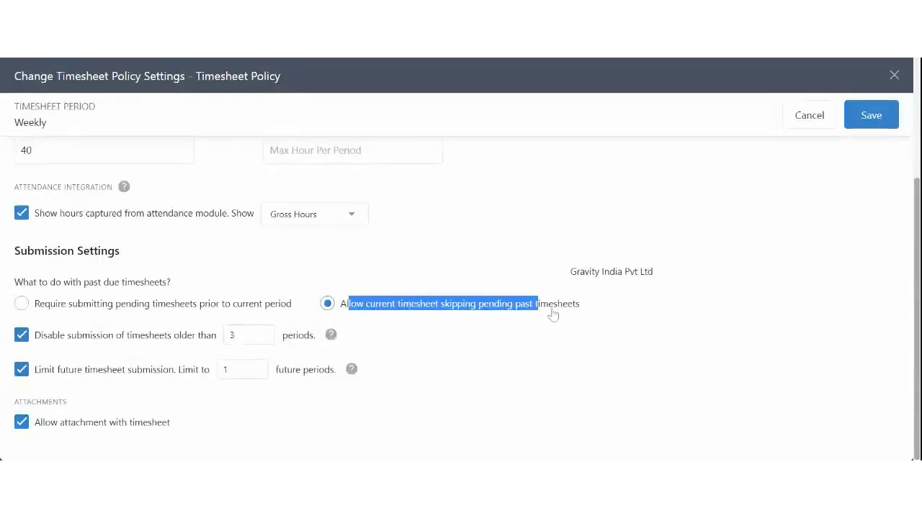
drag(43, 336, 160, 348)
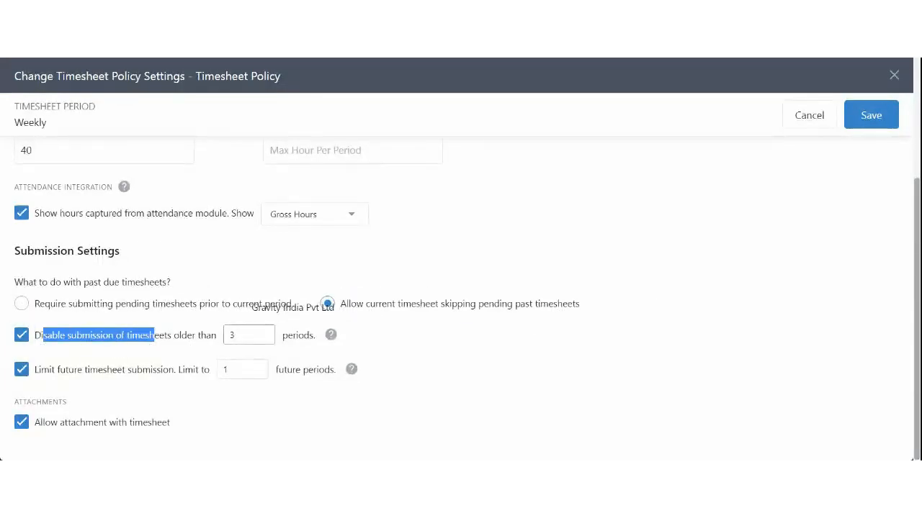
double_click(238, 336)
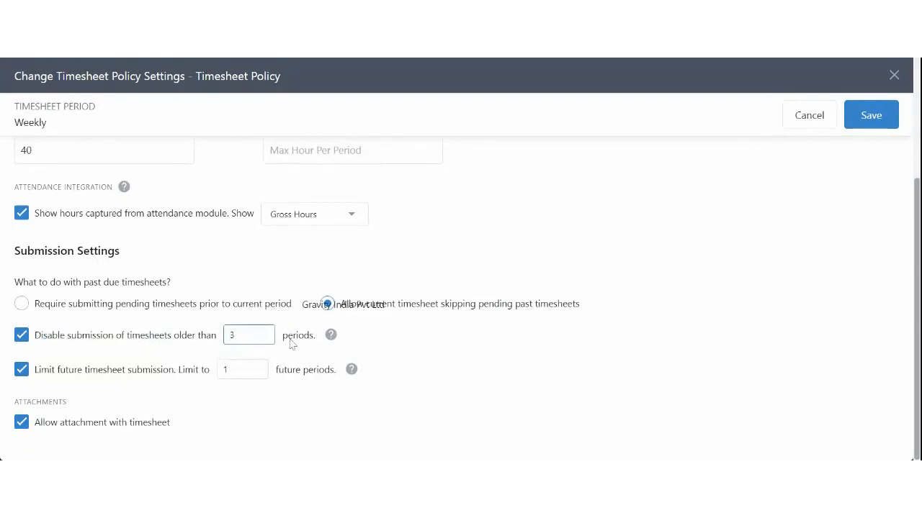
drag(290, 340, 264, 349)
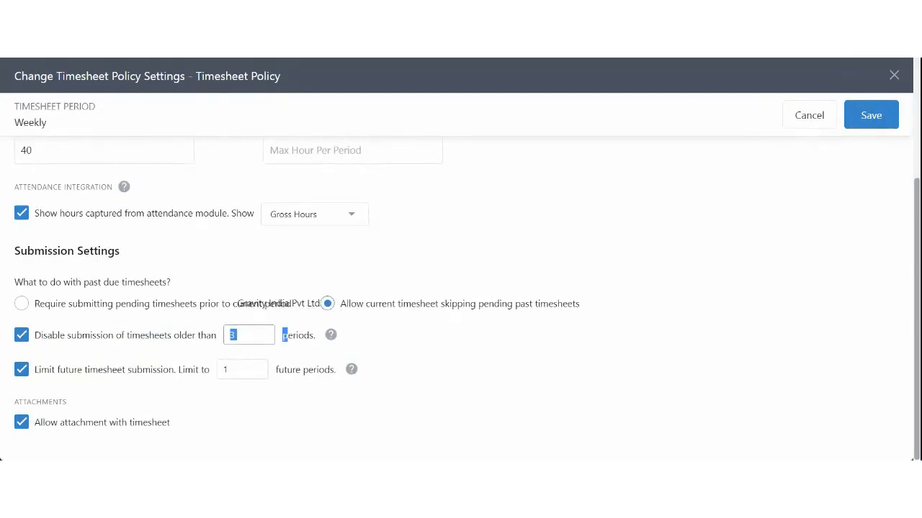
click(363, 341)
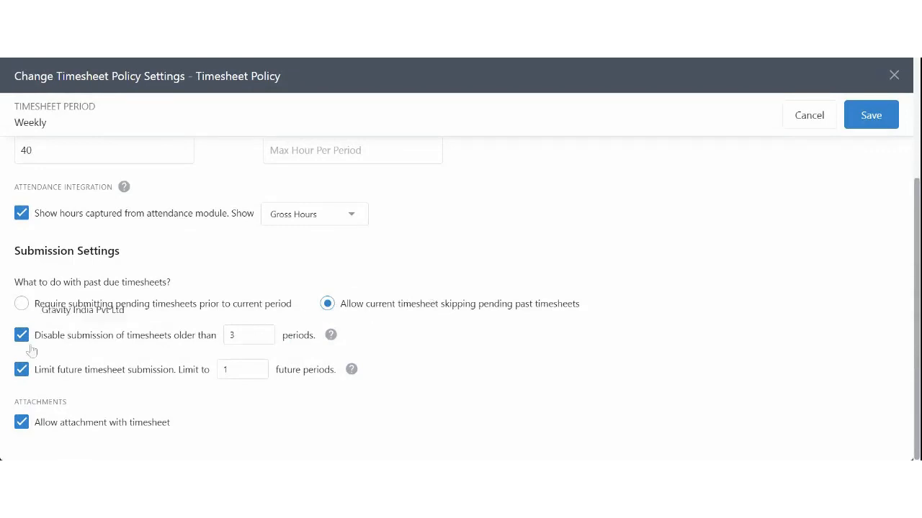
drag(41, 370, 142, 377)
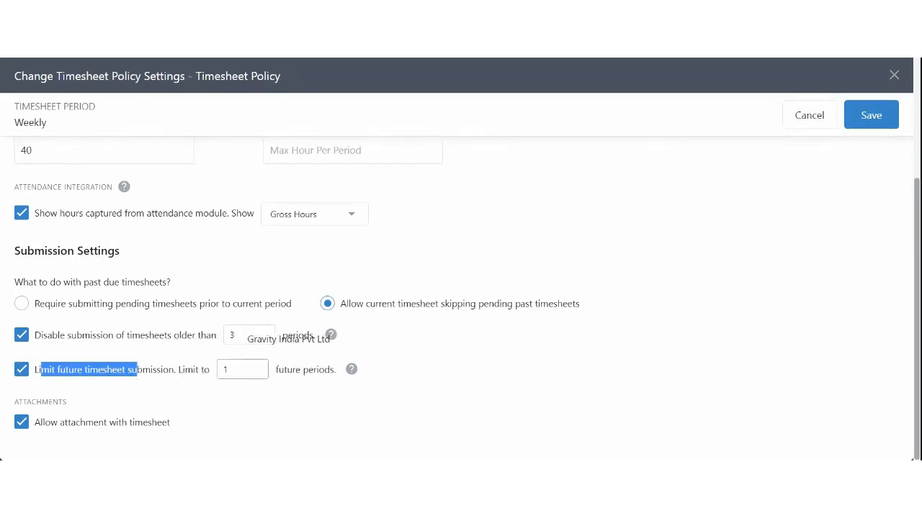
click(243, 370)
click(385, 376)
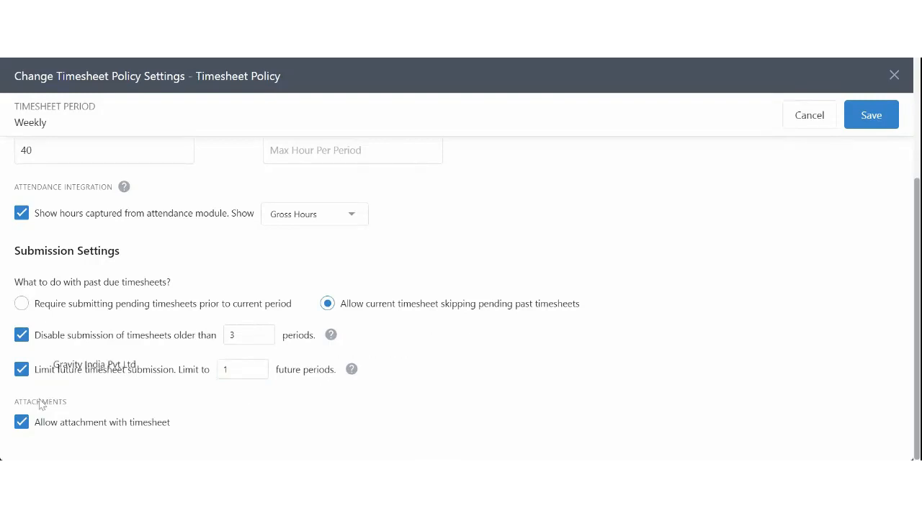
scroll(238, 412, up, 3)
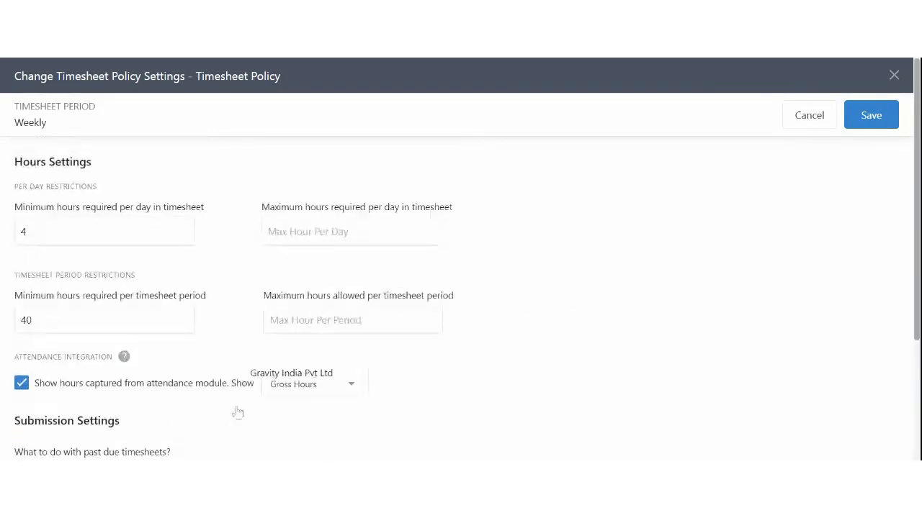
Save the Timesheet Policy settings and view its Timesheet Periods
click(871, 117)
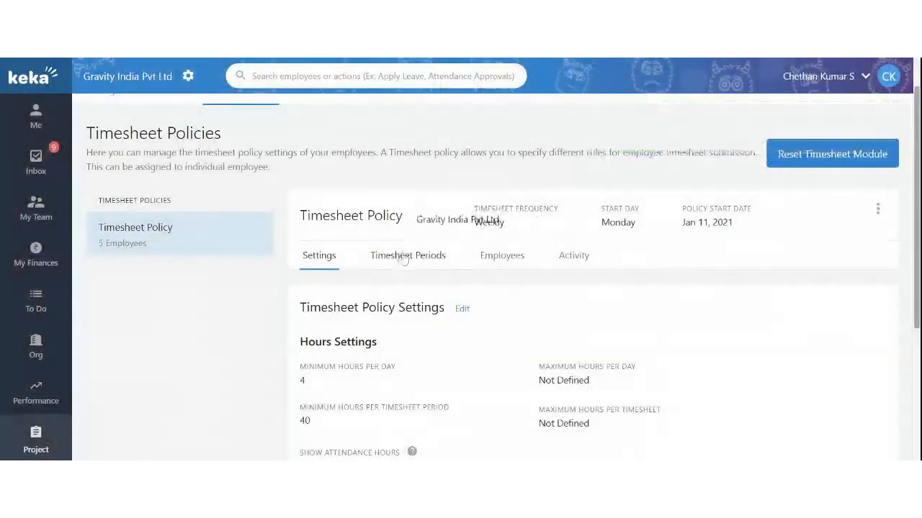
click(406, 253)
scroll(485, 295, down, 3)
scroll(483, 298, up, 2)
scroll(486, 298, up, 2)
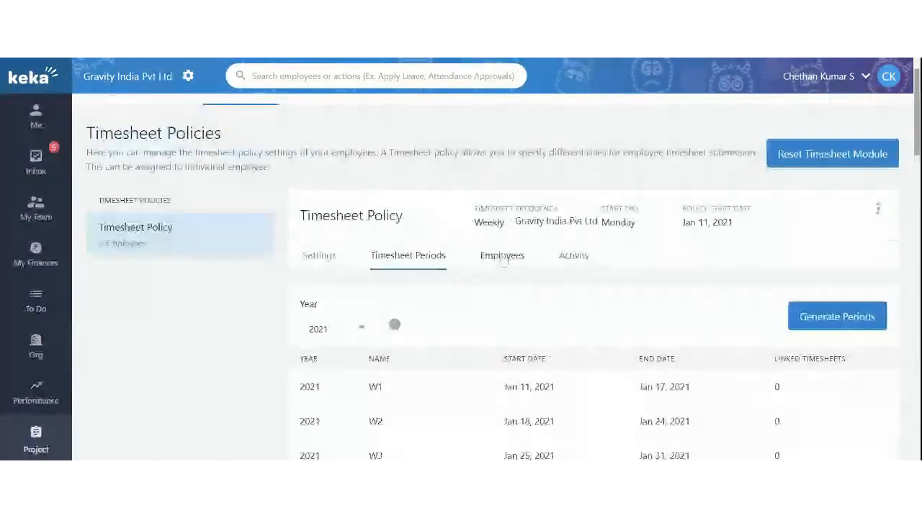
Browse the policy's assigned Employees and its Activity change history
click(502, 257)
scroll(513, 307, down, 2)
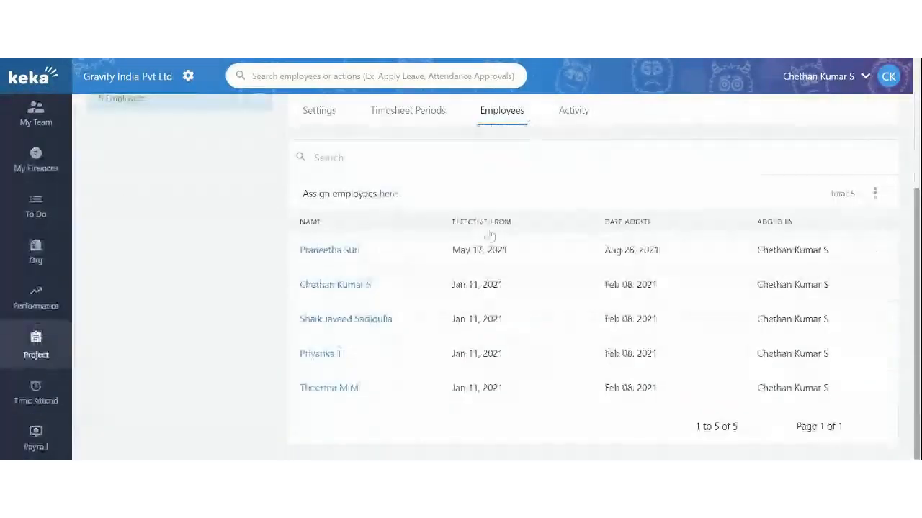
scroll(382, 218, up, 2)
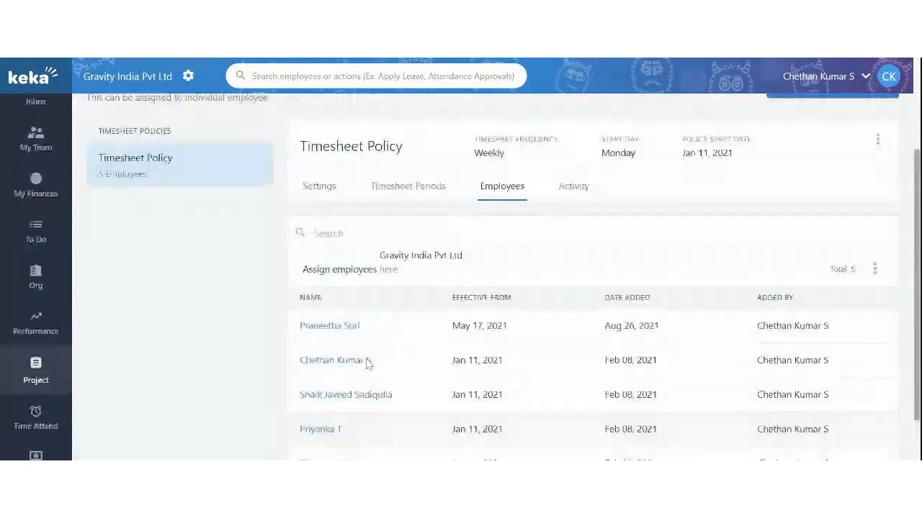
click(576, 258)
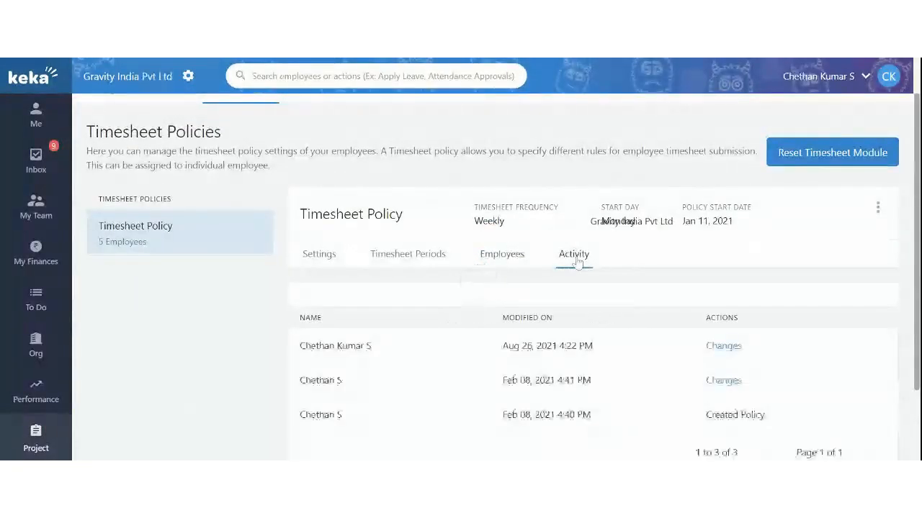
scroll(578, 263, down, 1)
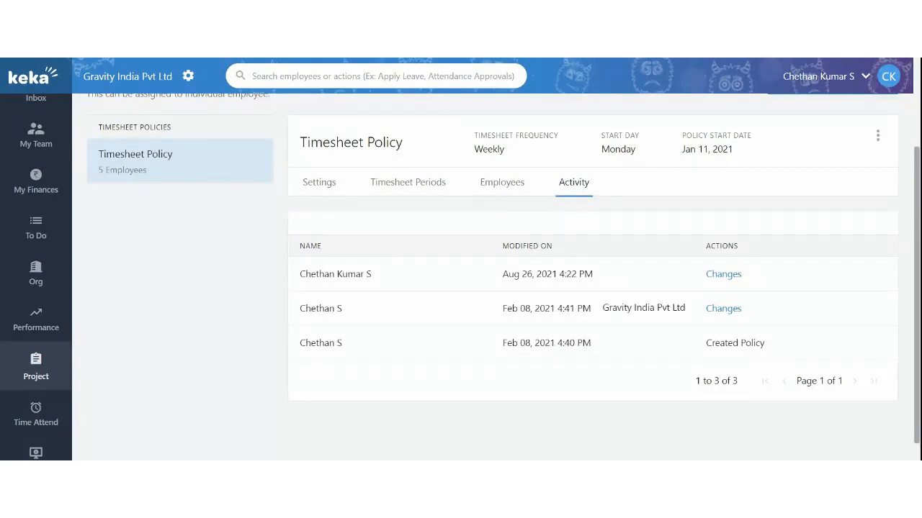
scroll(461, 288, up, 3)
Open Manage Timesheets and check the empty pending timesheet approvals
click(137, 137)
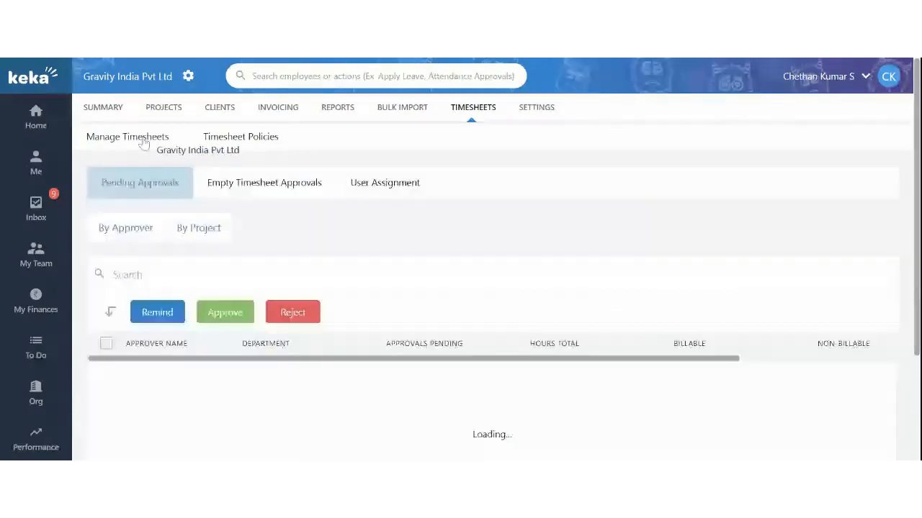
scroll(288, 338, down, 2)
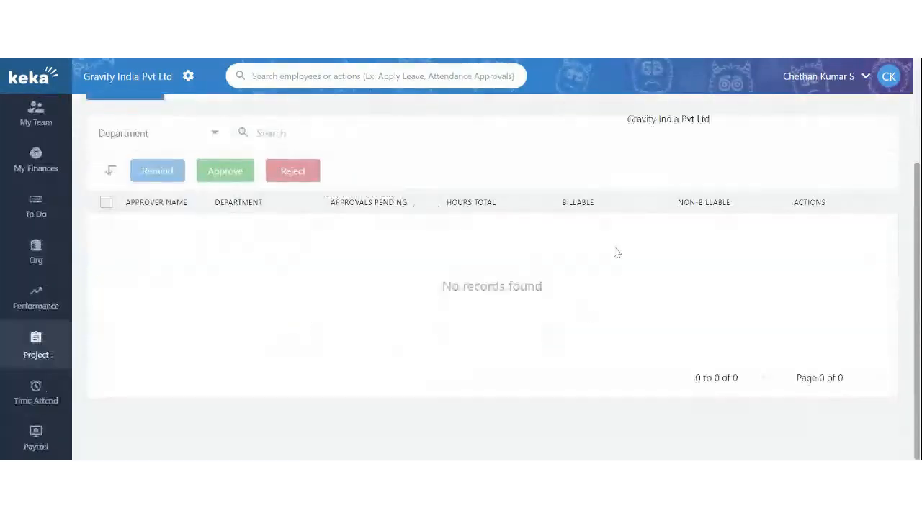
scroll(259, 340, up, 2)
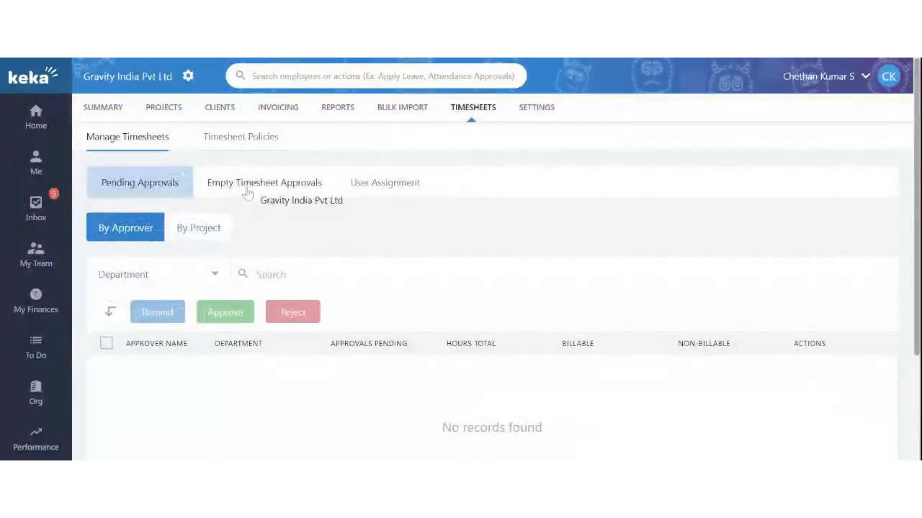
click(275, 186)
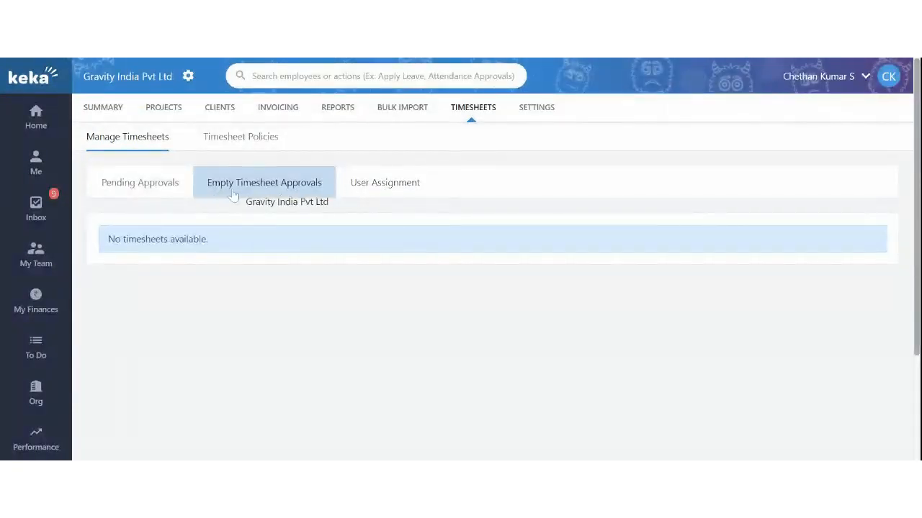
Assign the Timesheet Policy to unassigned employee G103 under User Assignment
click(364, 186)
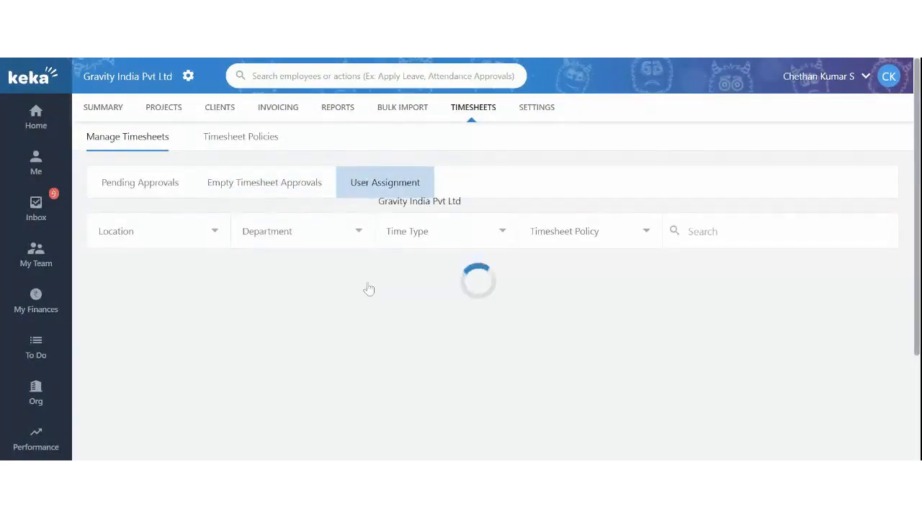
scroll(256, 336, down, 3)
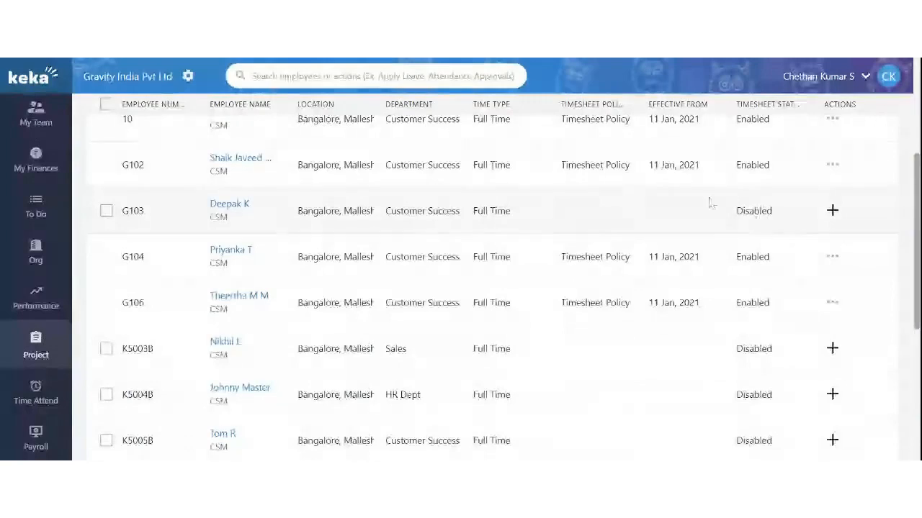
scroll(515, 363, up, 3)
scroll(515, 364, down, 3)
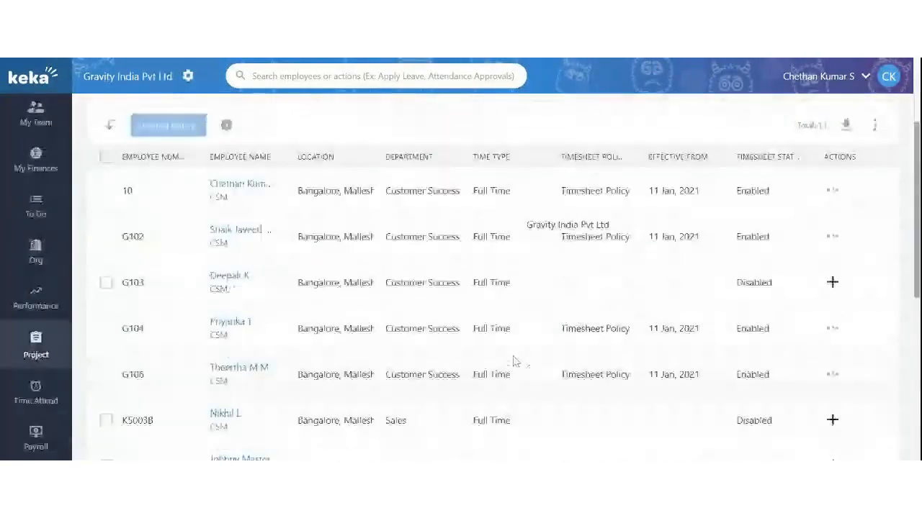
click(105, 282)
click(165, 127)
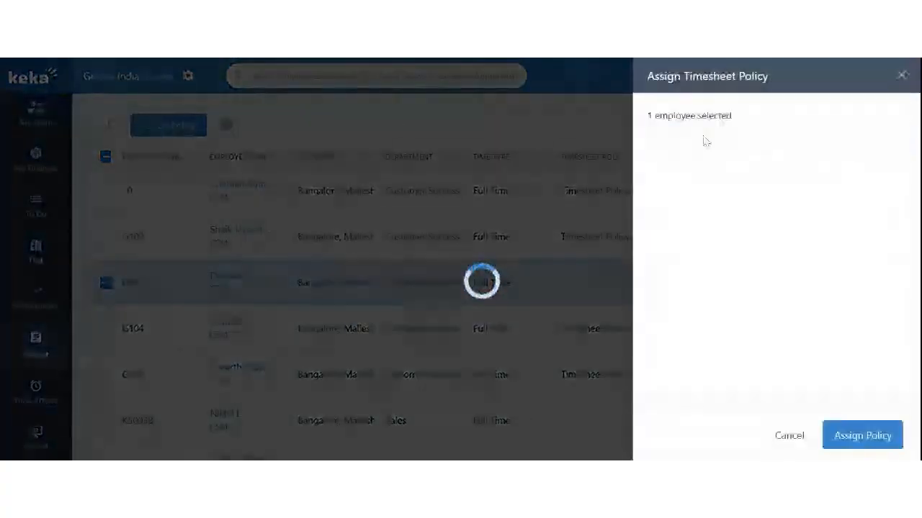
click(853, 437)
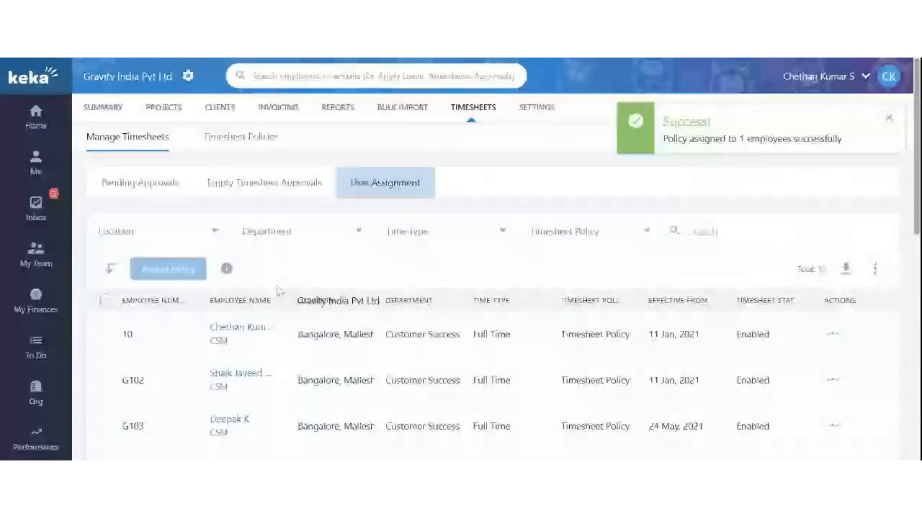
click(389, 114)
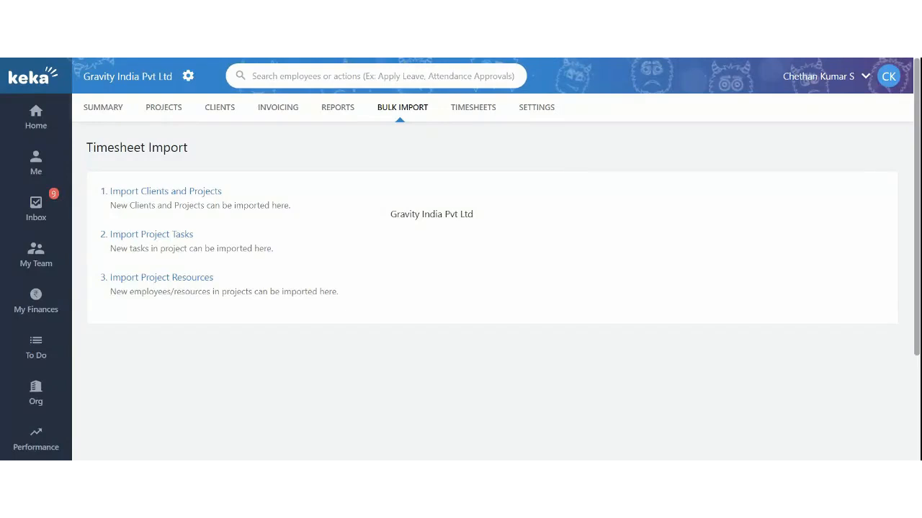
click(139, 193)
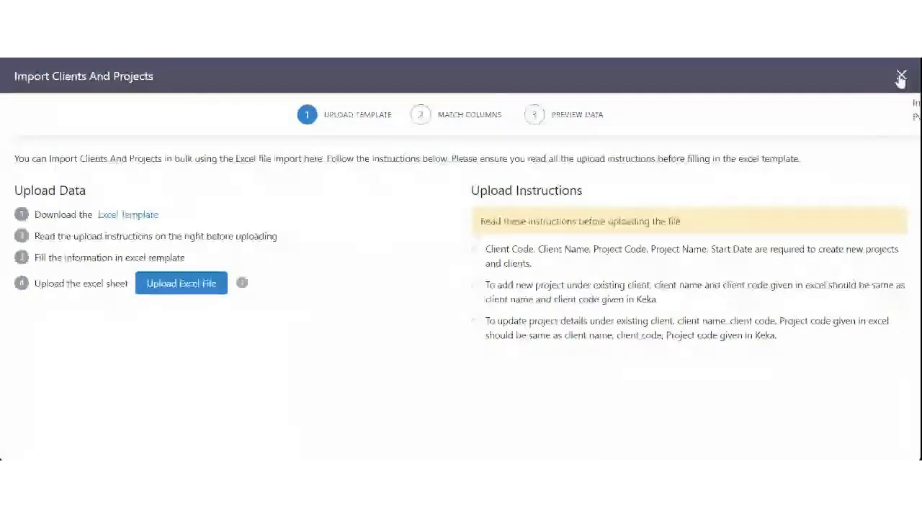
click(900, 77)
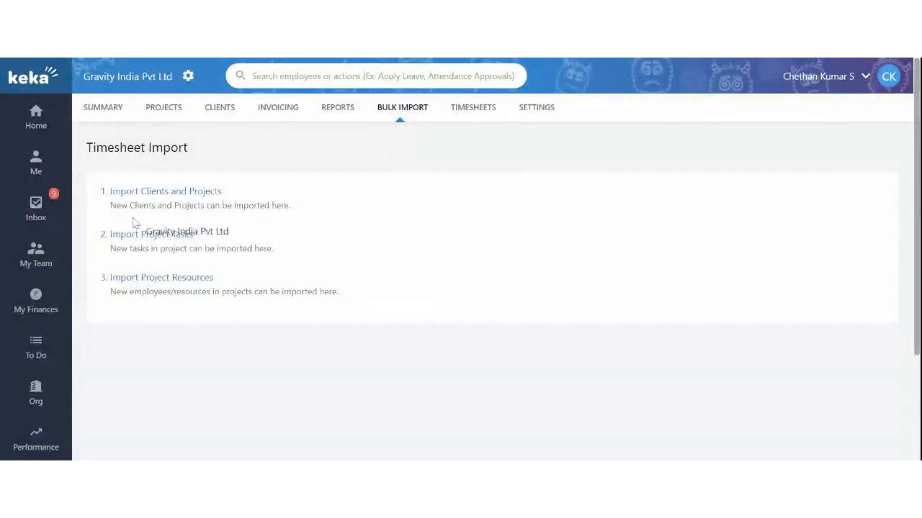
click(203, 279)
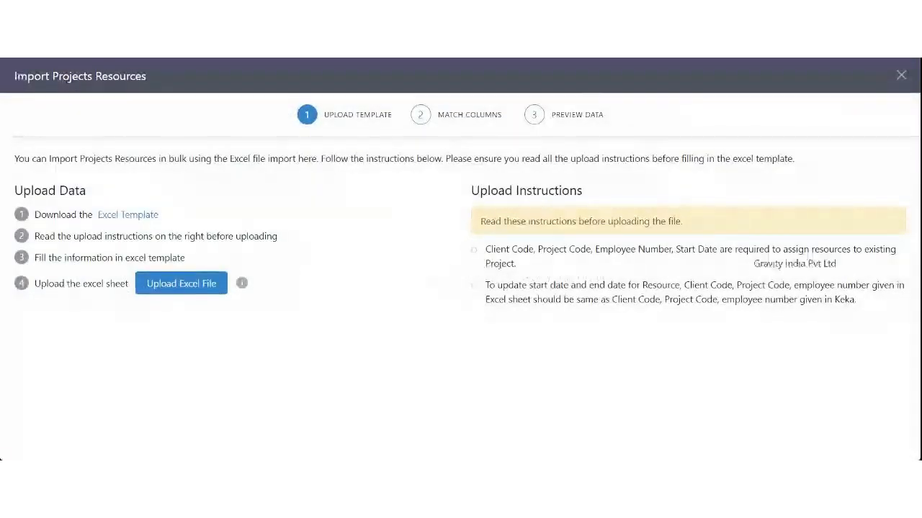
click(900, 76)
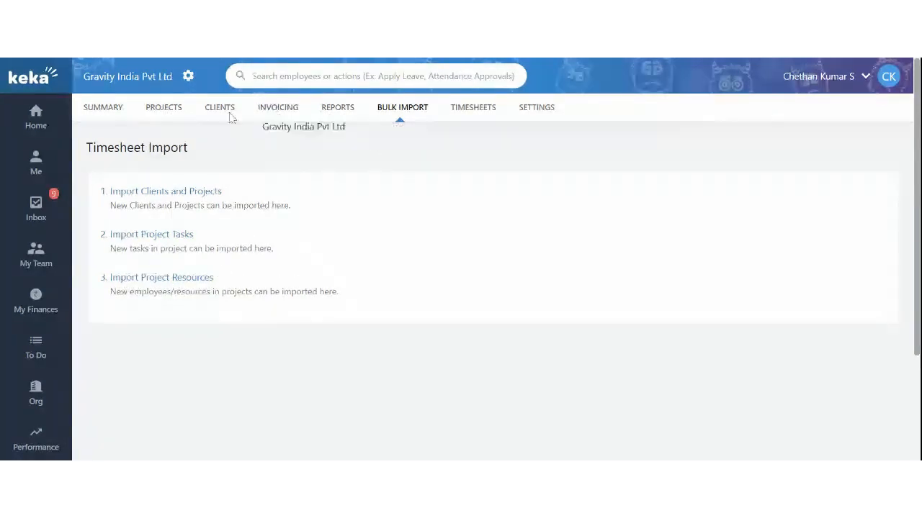
Open Webinar Project from the Projects list
click(173, 109)
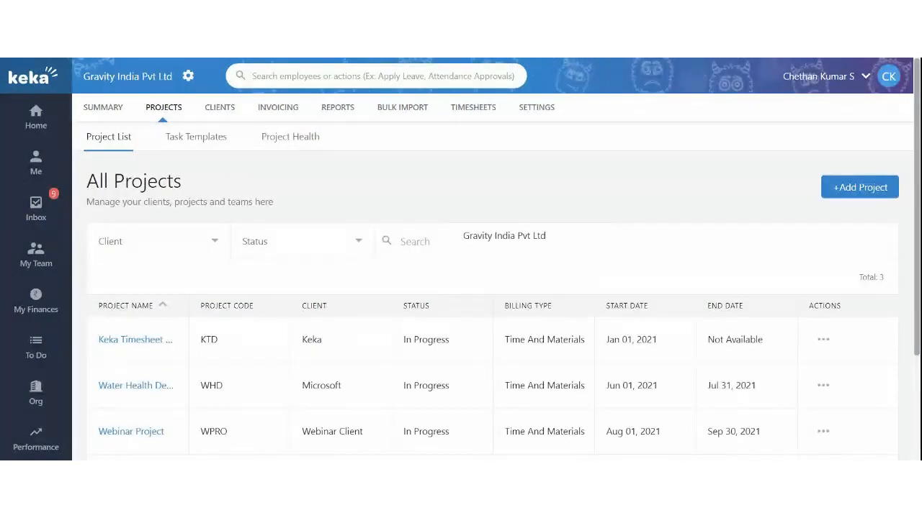
scroll(504, 288, down, 2)
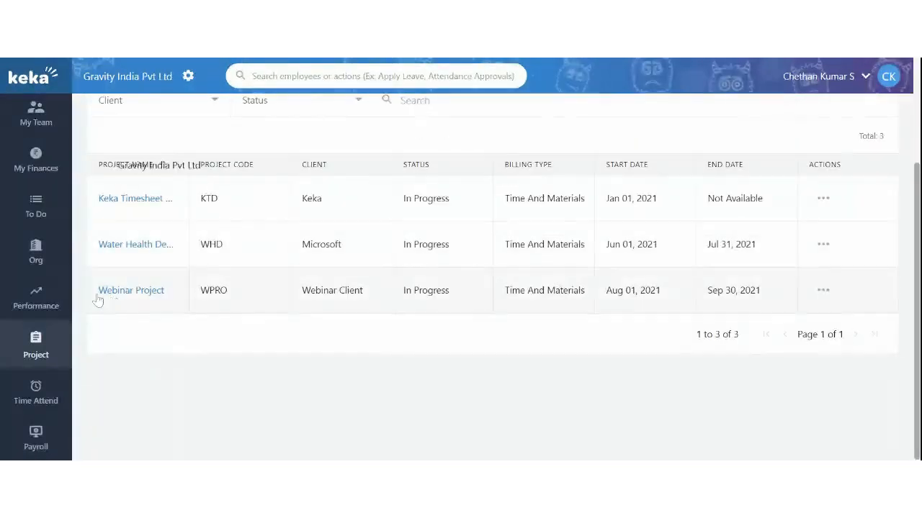
scroll(278, 273, up, 2)
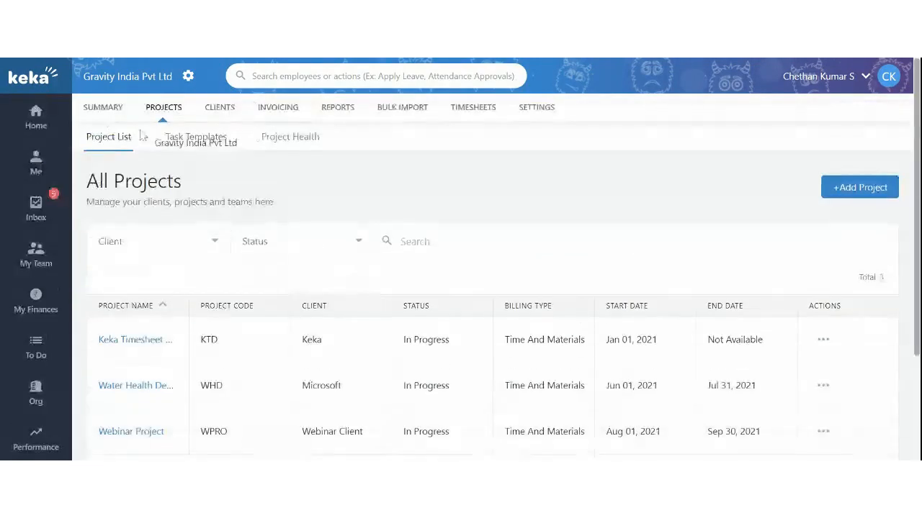
scroll(209, 274, down, 2)
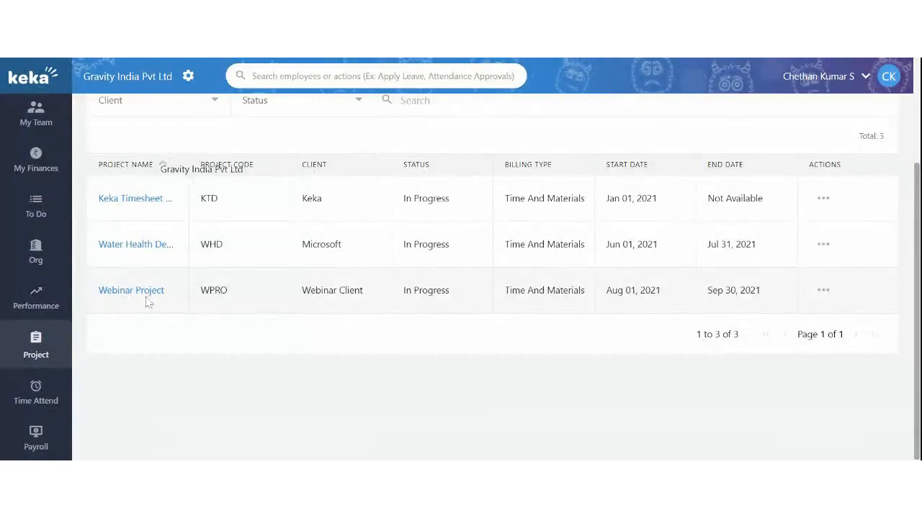
click(139, 294)
scroll(285, 261, down, 2)
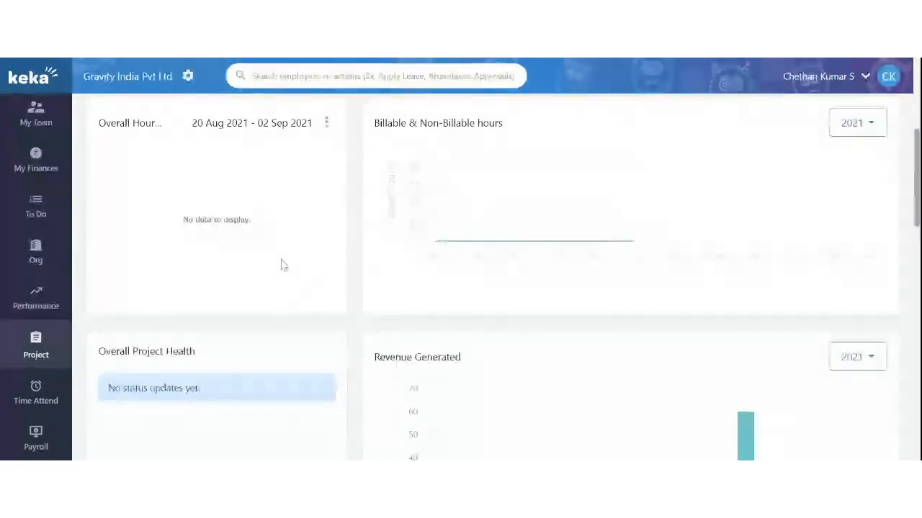
scroll(282, 266, up, 2)
Show the Team tab: one Developer allocated 1 Aug–30 Sep 2021 at 3000 hourly
click(186, 165)
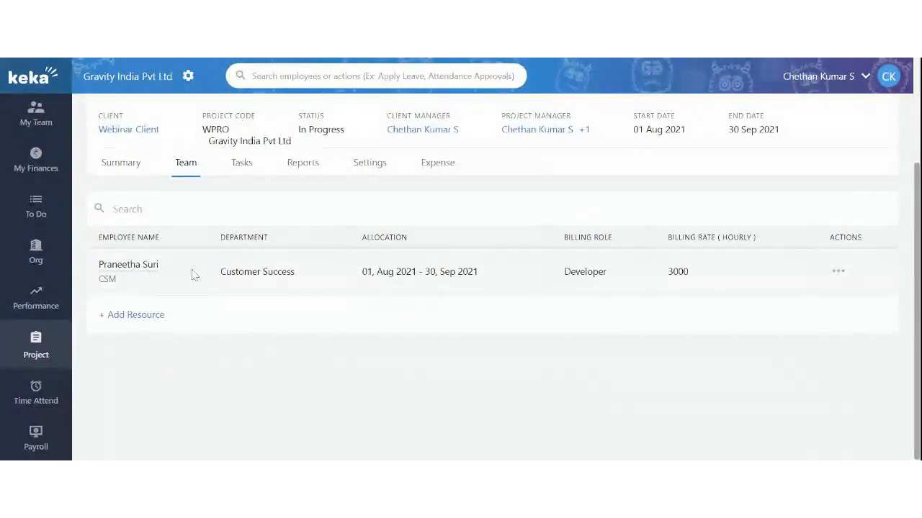
drag(112, 265, 177, 268)
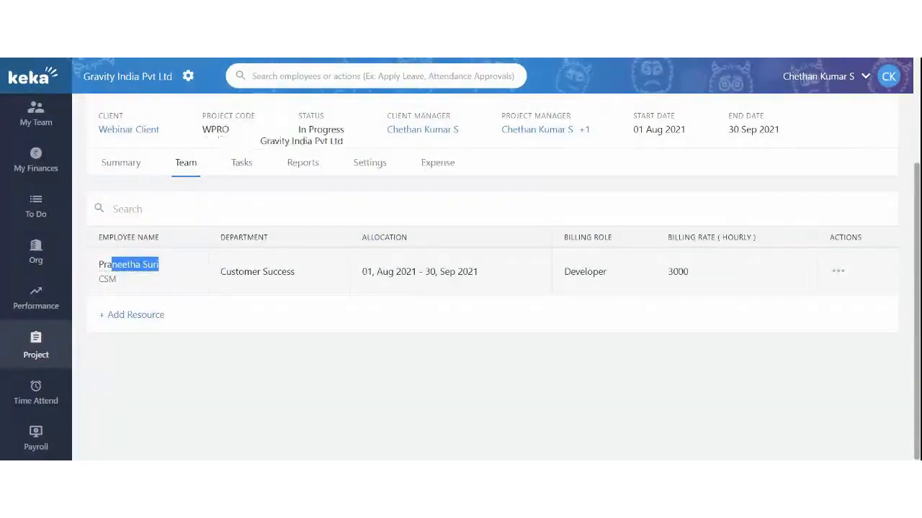
click(353, 290)
drag(362, 271, 472, 272)
click(472, 278)
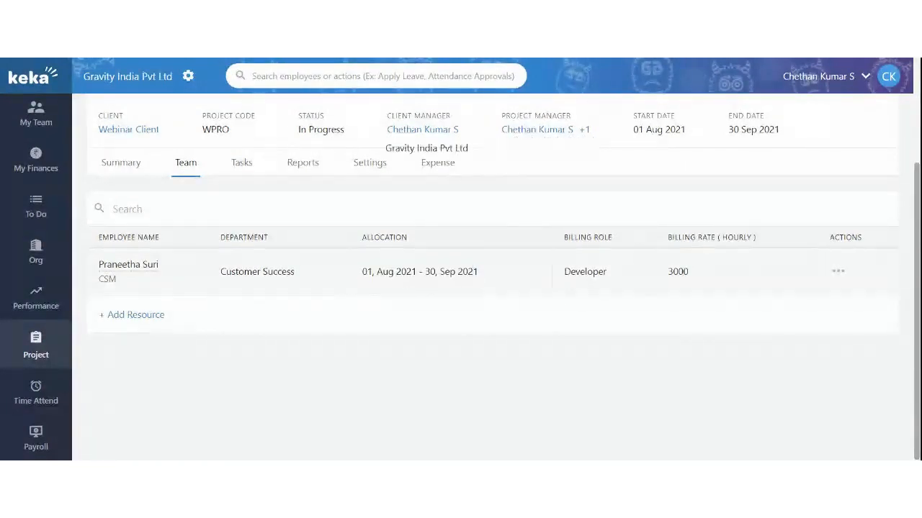
scroll(360, 274, up, 2)
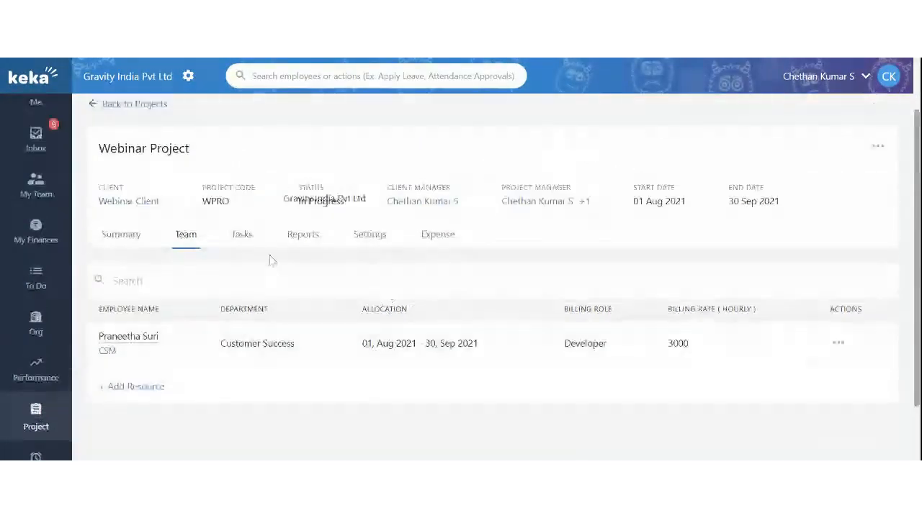
Review the Tasks tab's three billable Aug–Sep 2021 tasks estimated at 1, 2 and 4 hours
click(249, 240)
scroll(254, 254, down, 2)
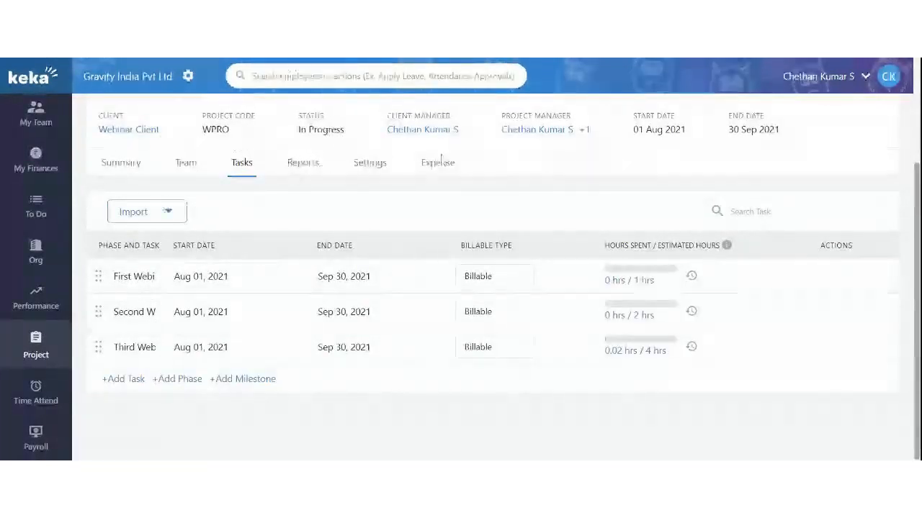
scroll(292, 257, up, 2)
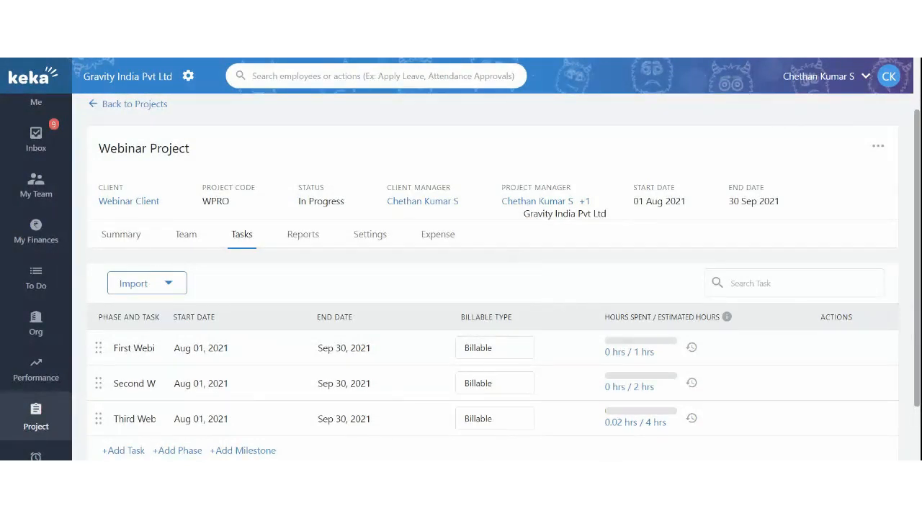
scroll(510, 276, up, 1)
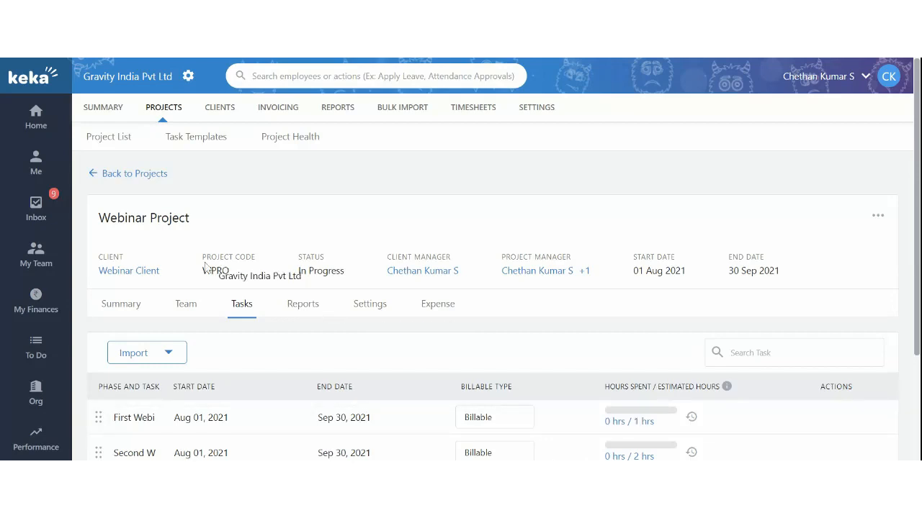
scroll(209, 262, down, 1)
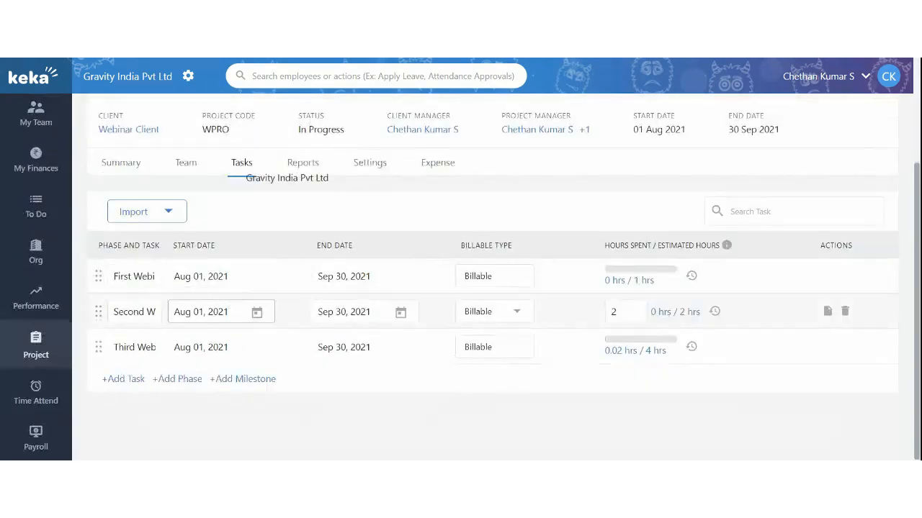
In project Settings, expand the approval chain of 2 approvers in 2 levels
click(186, 235)
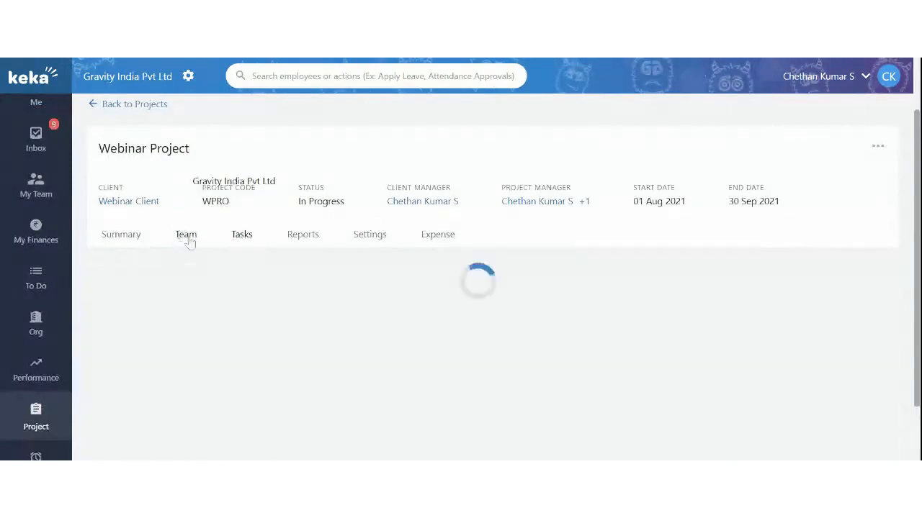
scroll(179, 293, down, 1)
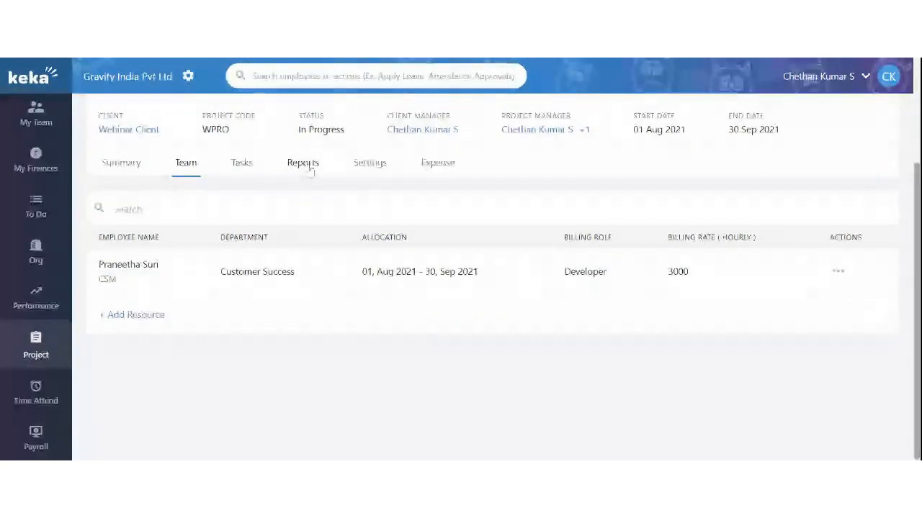
click(376, 168)
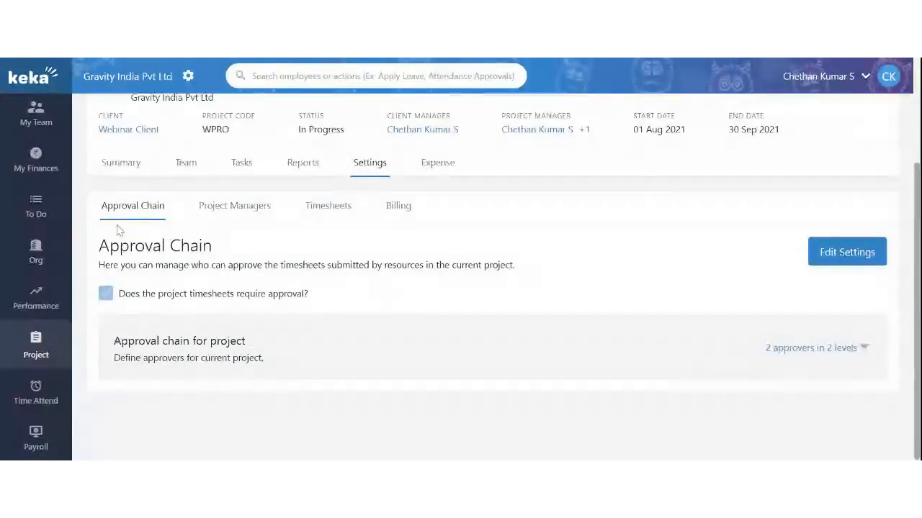
click(768, 348)
Show the project's Timesheets settings: comments and start/end times required, timer on
scroll(514, 241, down, 2)
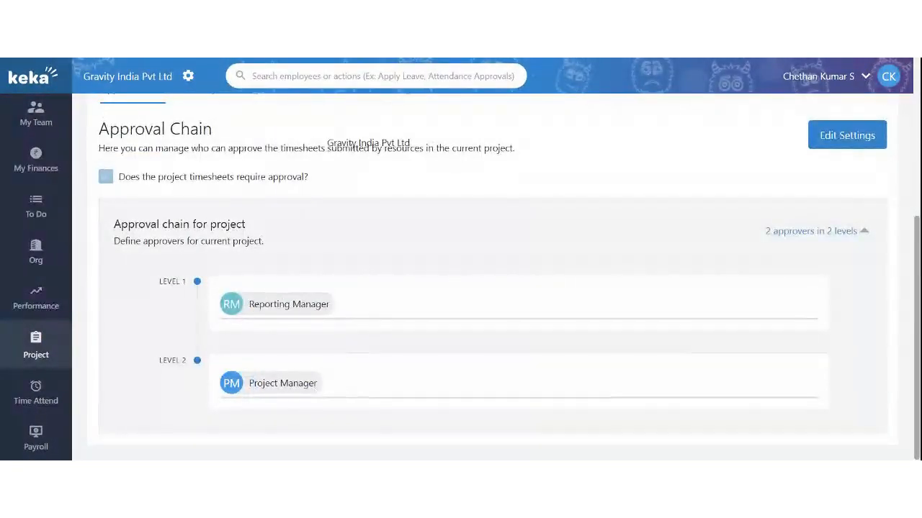
scroll(461, 288, up, 1)
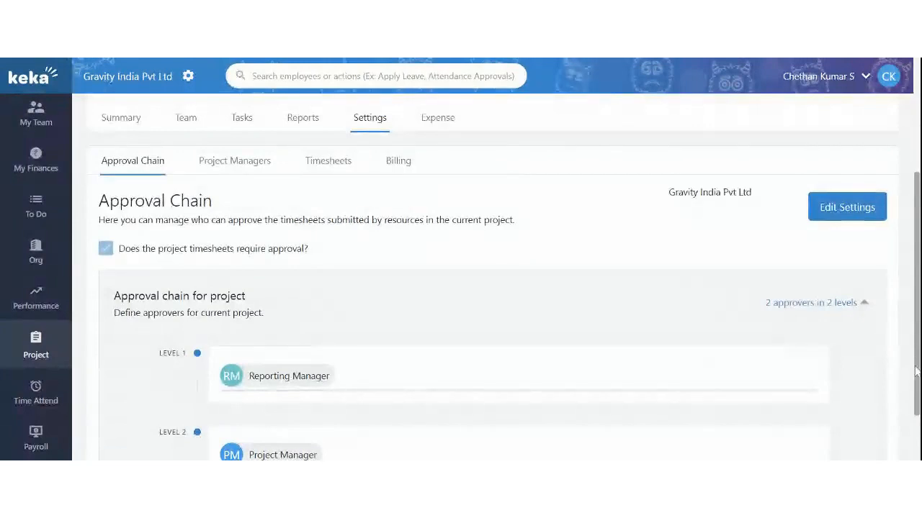
click(325, 163)
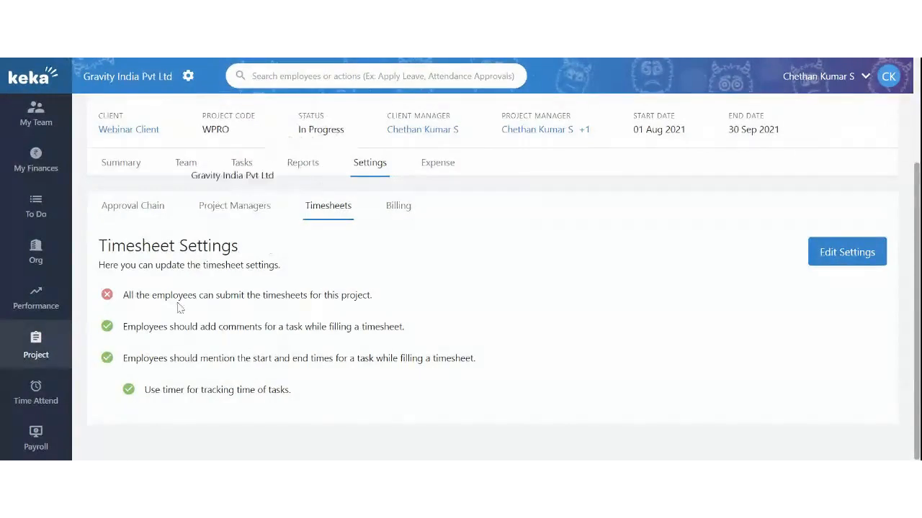
Update the timesheet settings, keeping task comments, start/end times and the task timer required
click(833, 253)
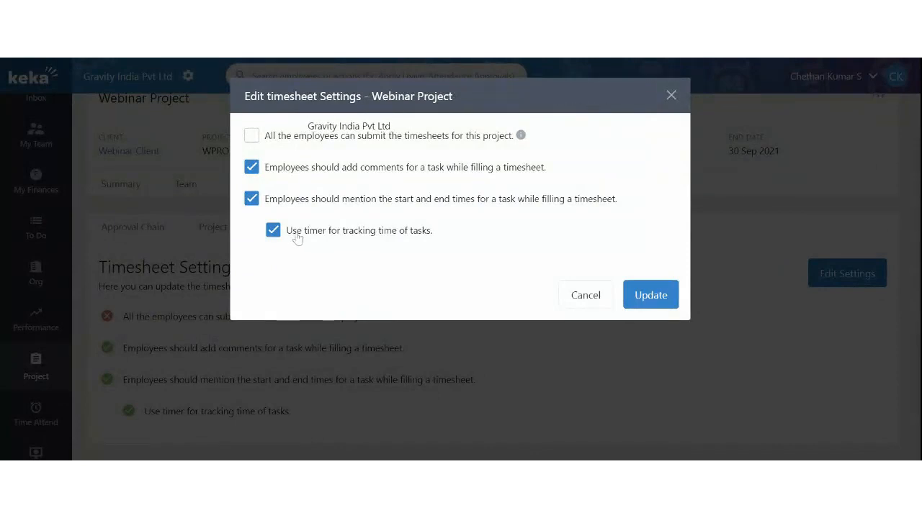
drag(292, 235, 395, 241)
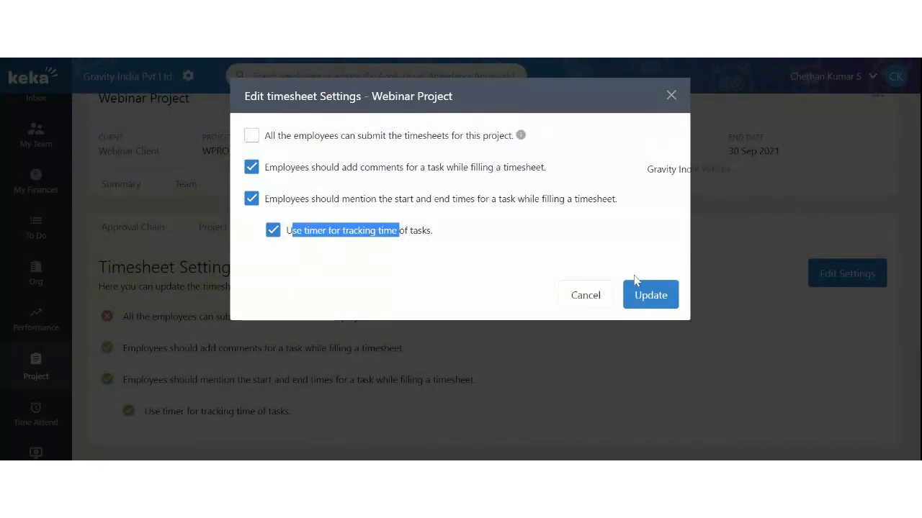
click(667, 298)
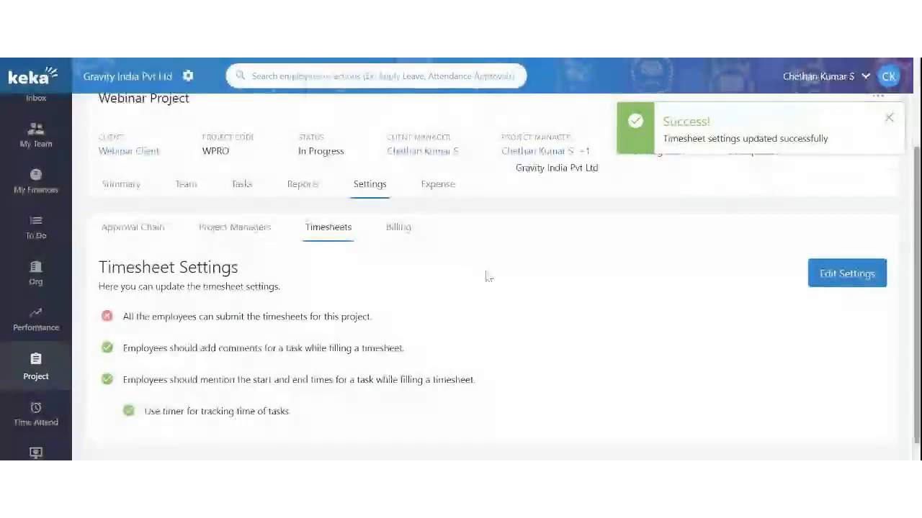
scroll(256, 257, down, 1)
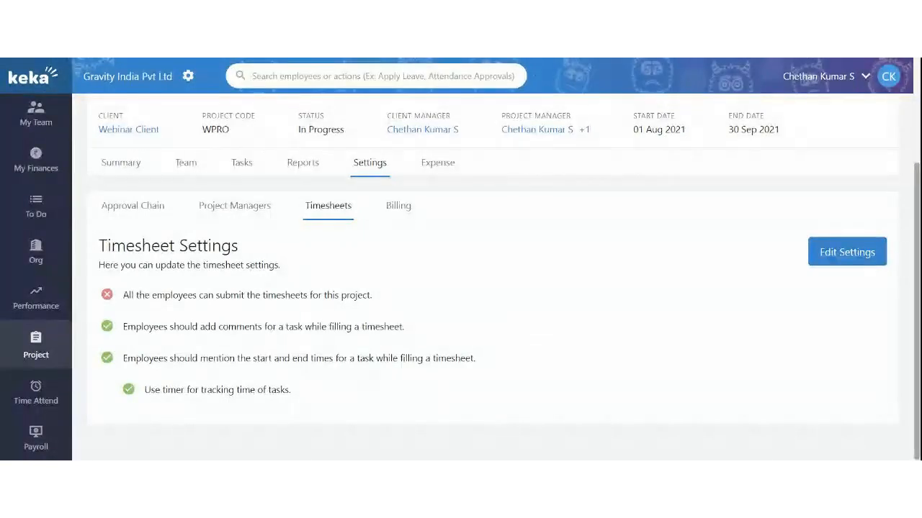
scroll(309, 262, up, 1)
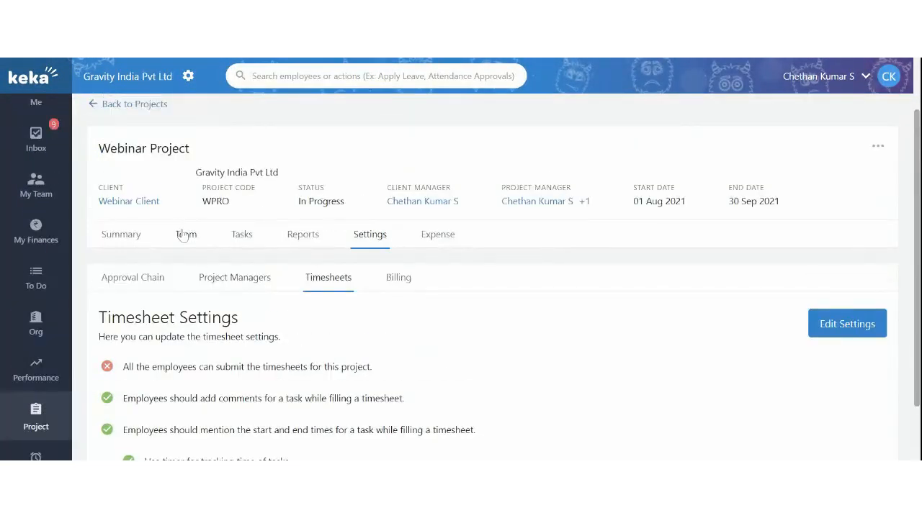
Return to the project's team members and switch to the team member's account
click(185, 234)
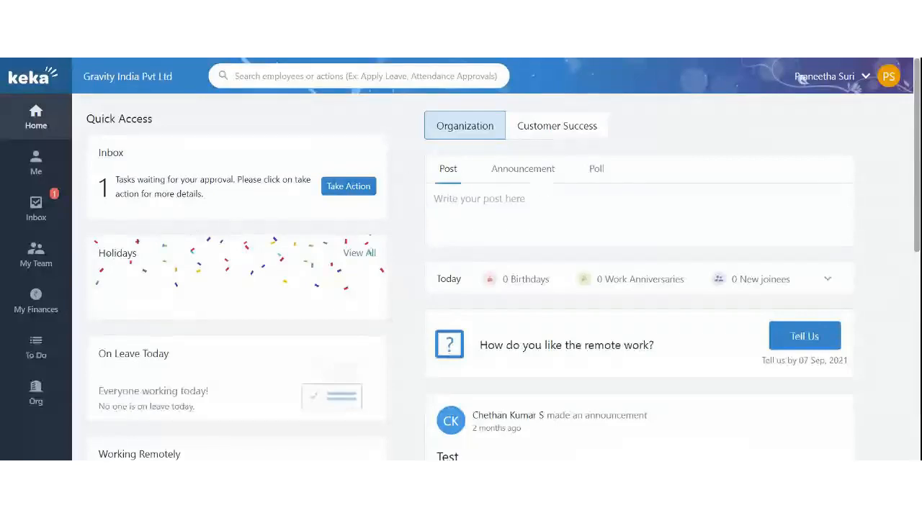
Open All Timesheets and start a timer on the Webinar Client Third Webinar task
mouse_move(36, 162)
mouse_move(108, 177)
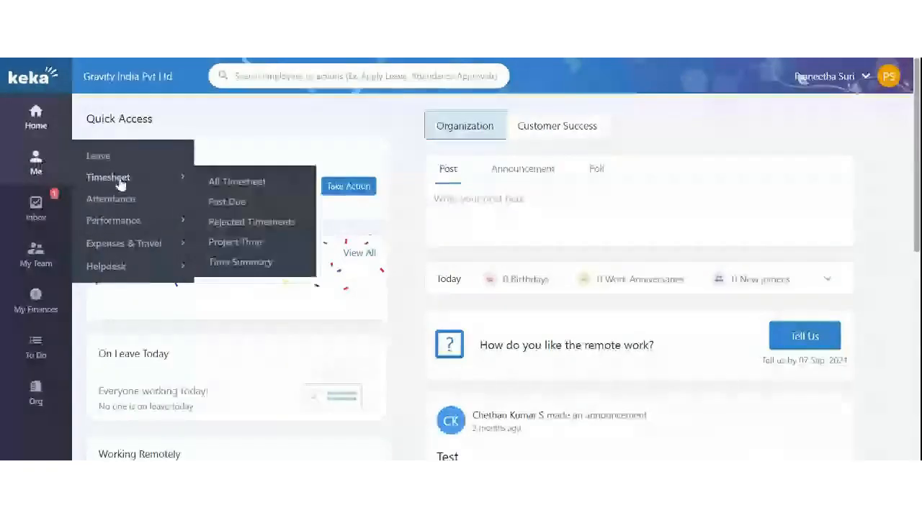
click(303, 180)
scroll(633, 265, down, 1)
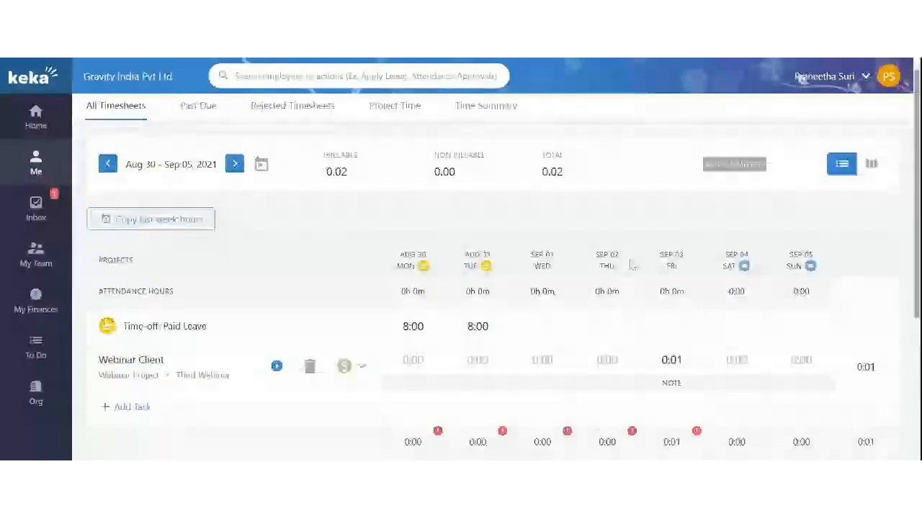
scroll(632, 265, down, 3)
scroll(405, 259, up, 2)
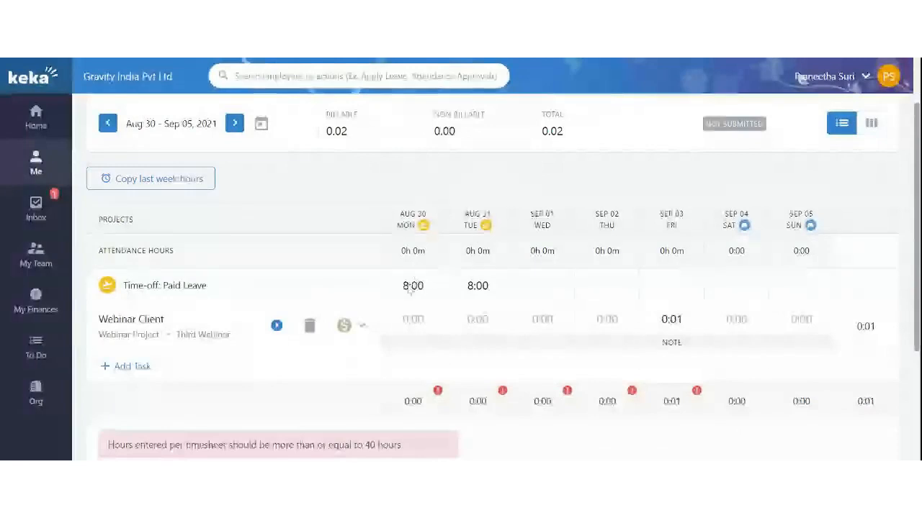
scroll(447, 270, down, 1)
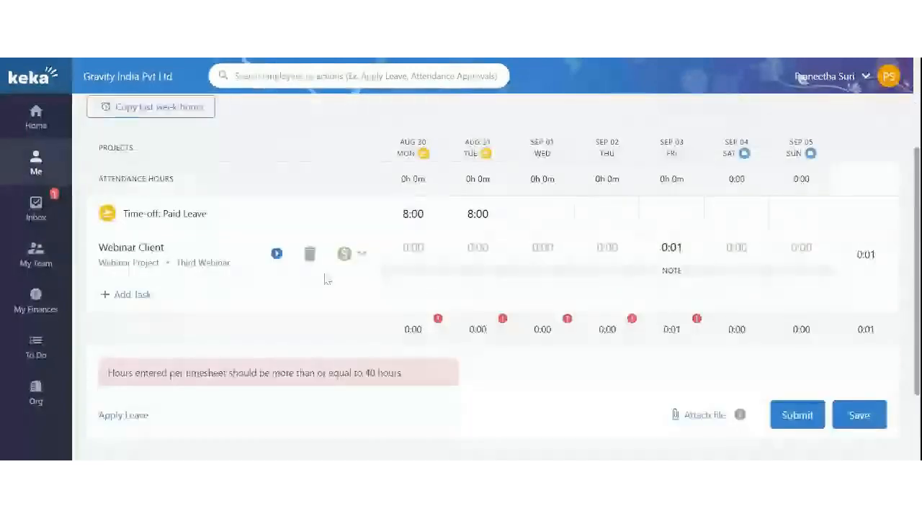
drag(108, 247, 150, 248)
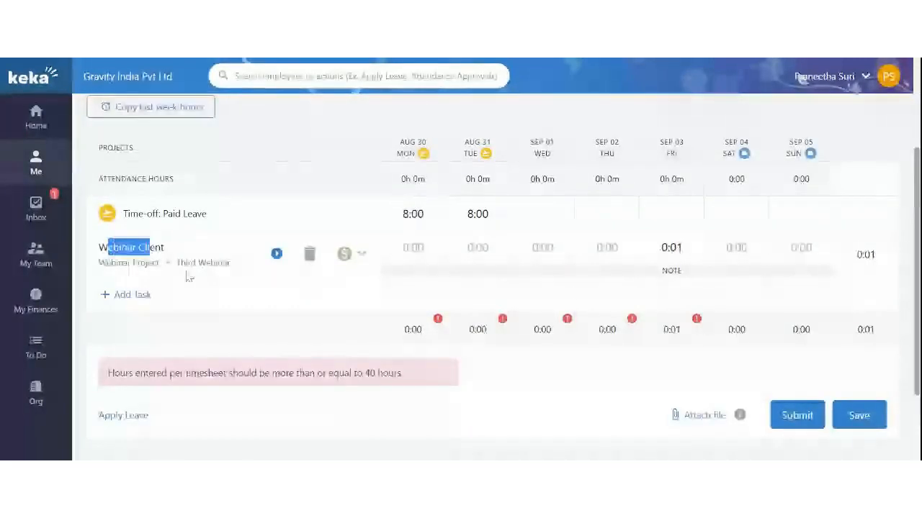
click(276, 255)
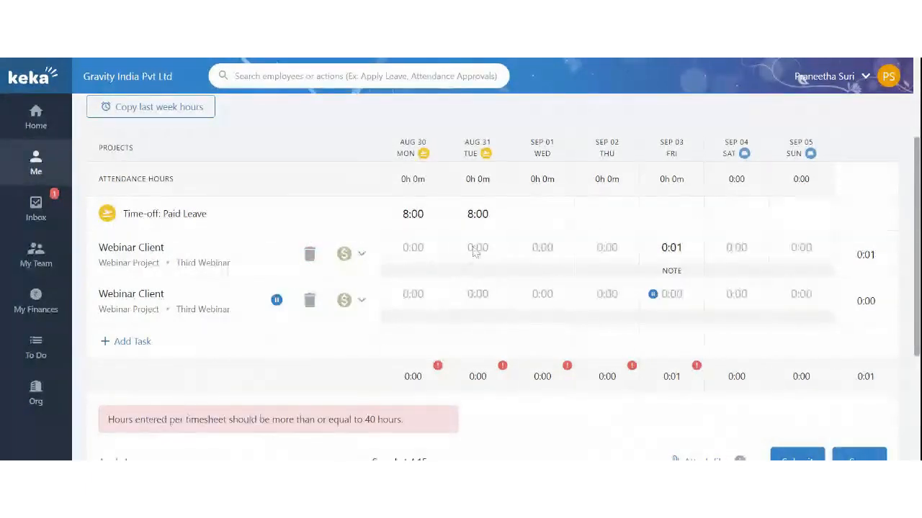
click(671, 247)
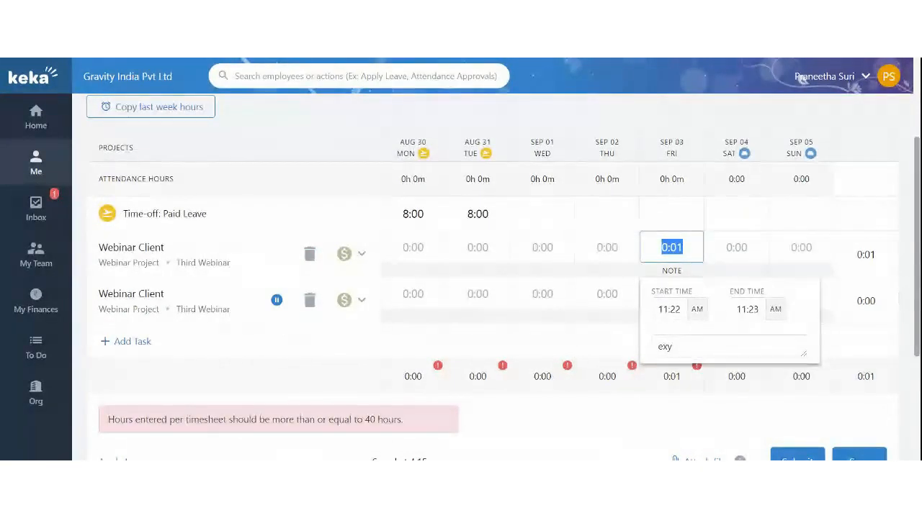
Add a Webinar Project Second Webinar task row to the weekly timesheet
click(329, 199)
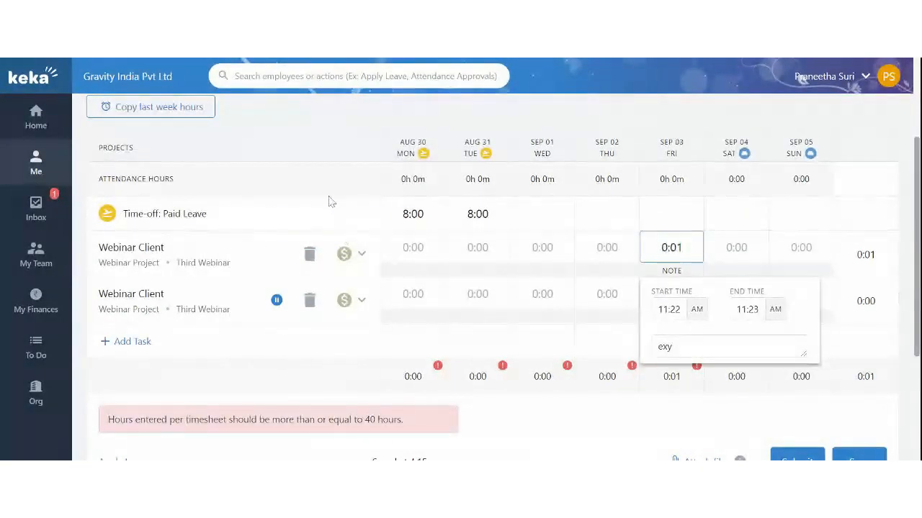
click(125, 344)
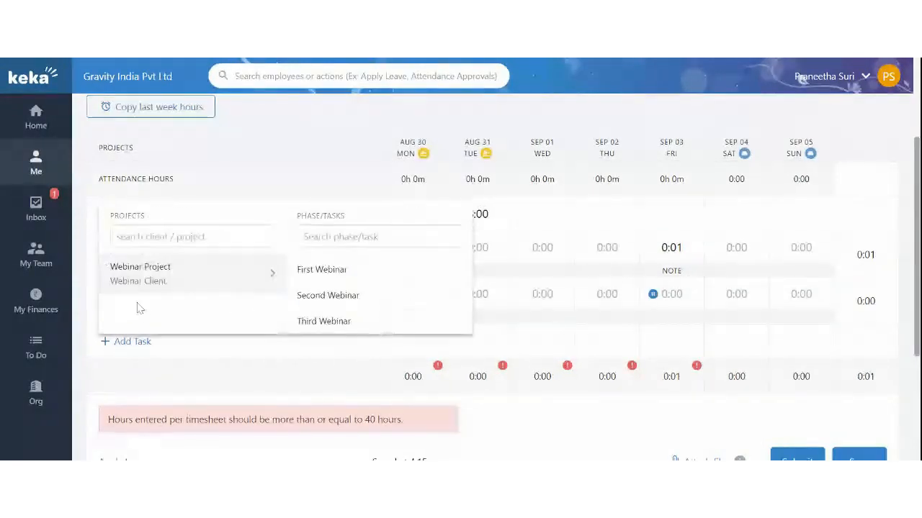
click(190, 363)
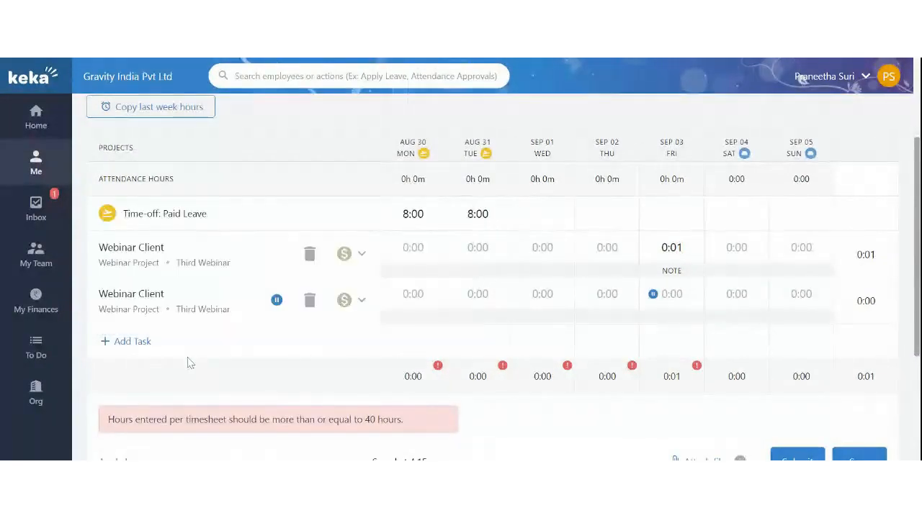
click(146, 346)
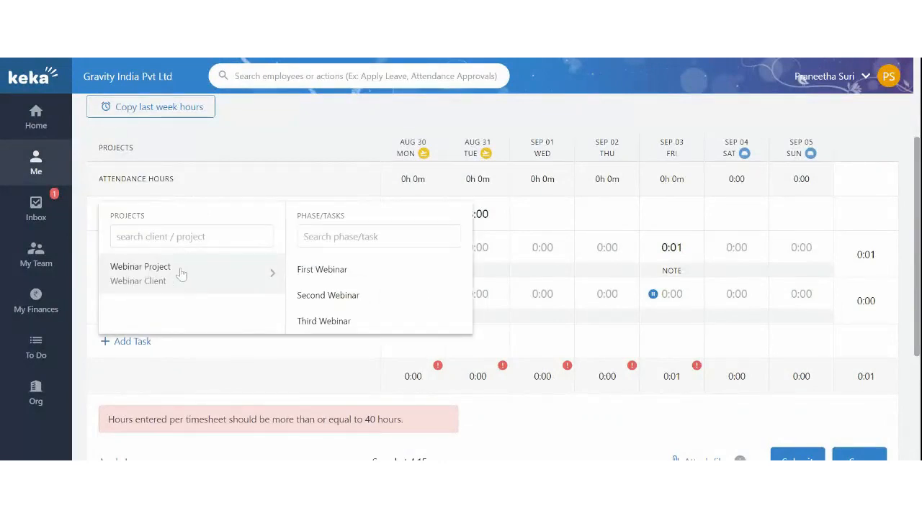
scroll(315, 310, down, 1)
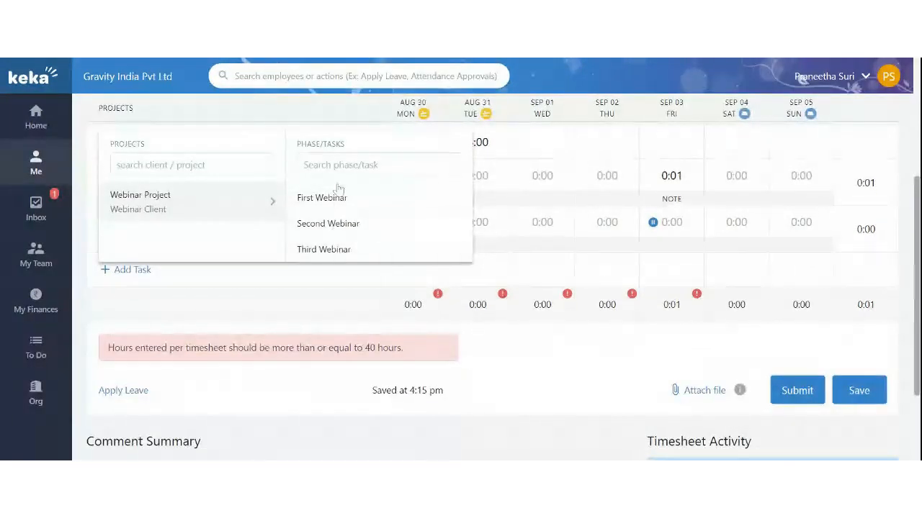
click(327, 223)
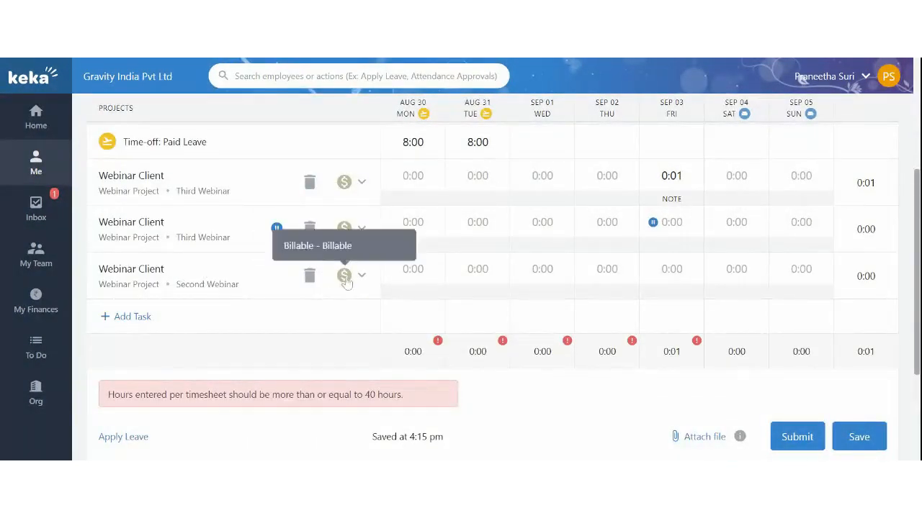
click(531, 326)
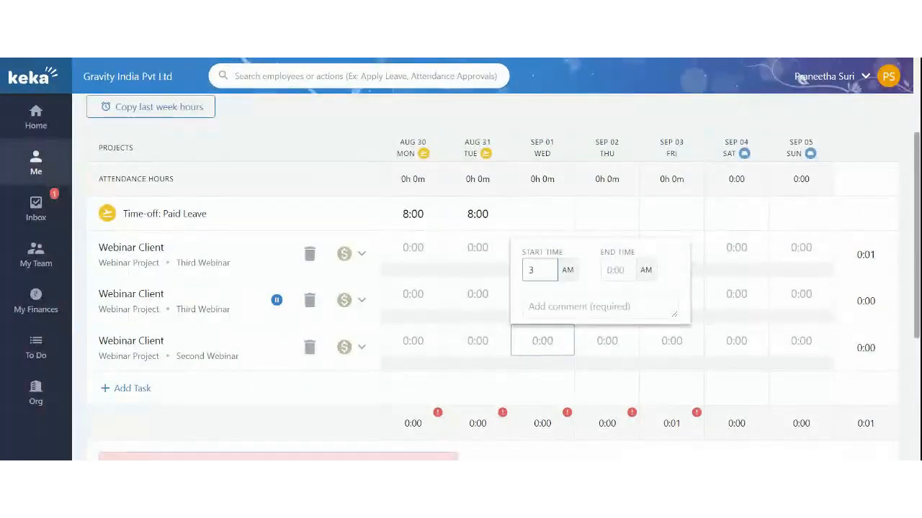
Log Sep 01 Second Webinar as 3:00–4:00 PM with comment 'Second webinar'
click(568, 271)
triple_click(611, 270)
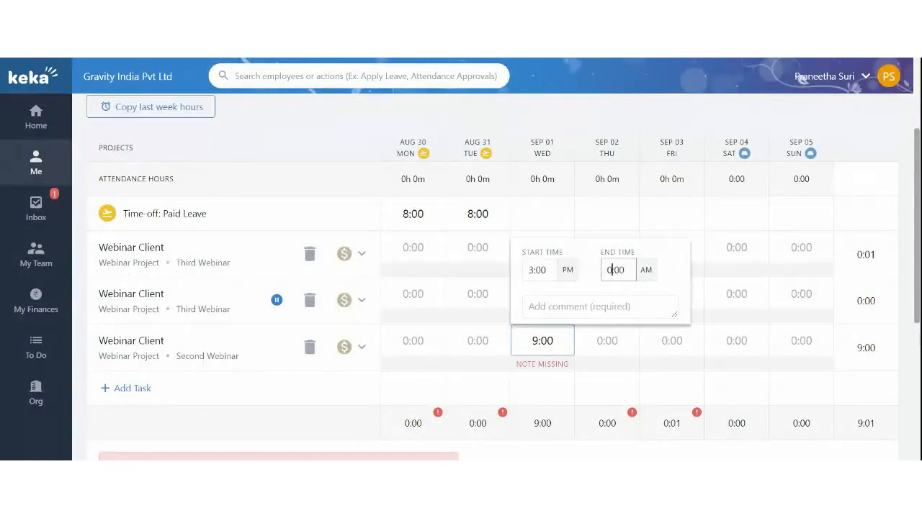
text(4)
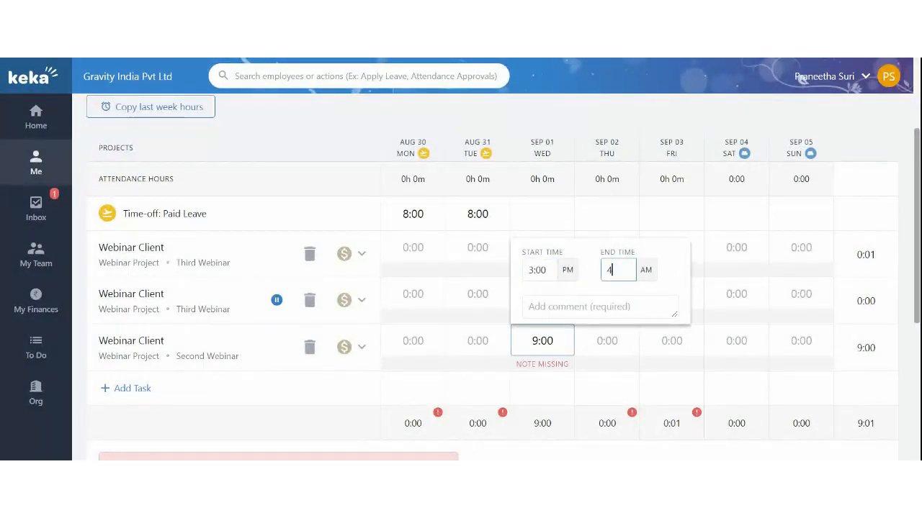
key(Tab)
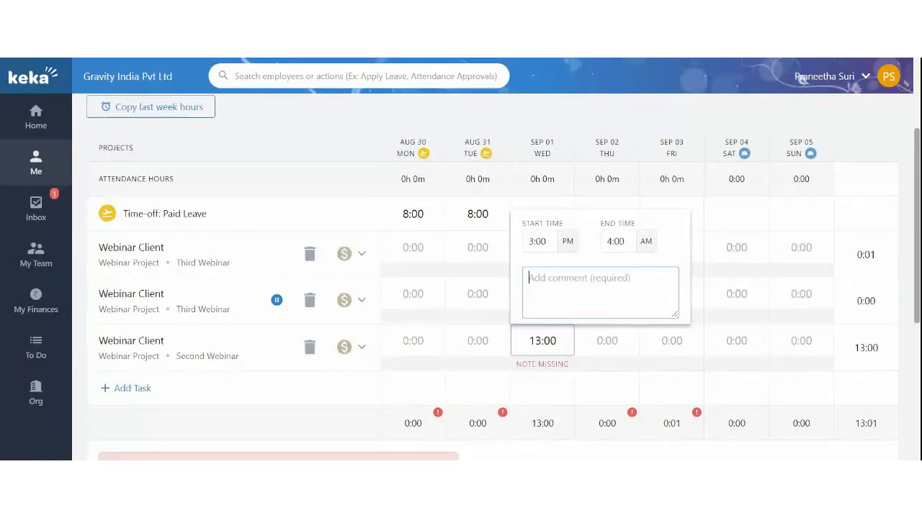
text(Second)
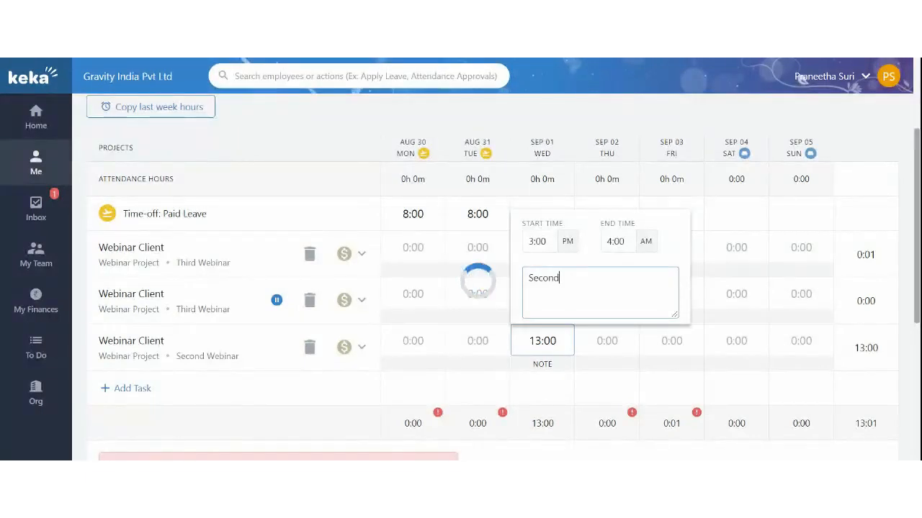
text( webinar)
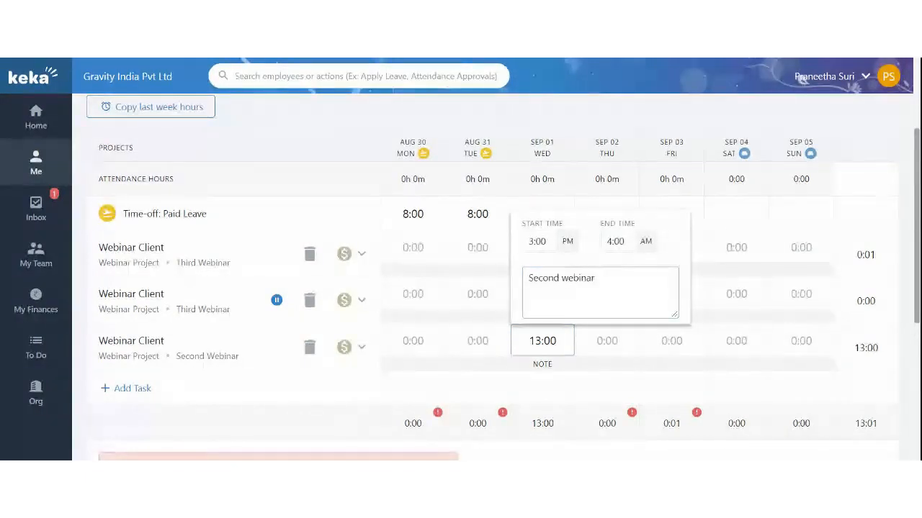
click(916, 390)
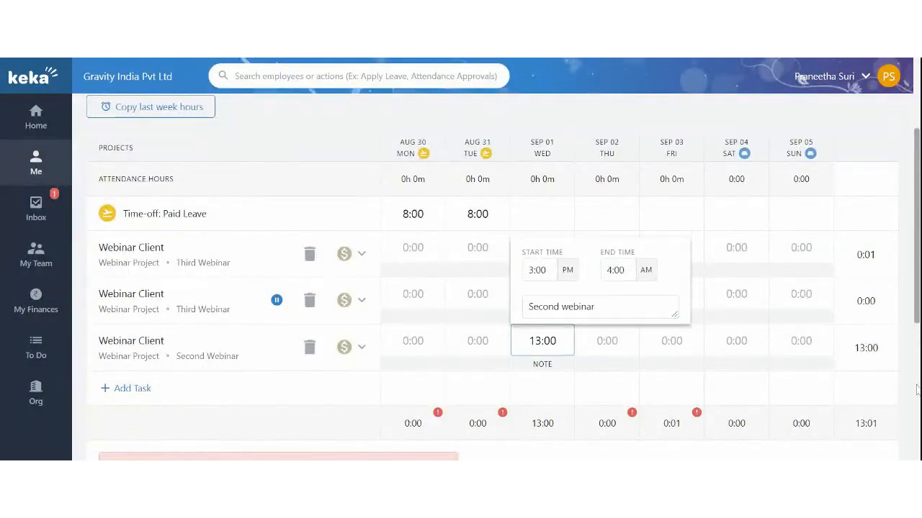
key(Tab)
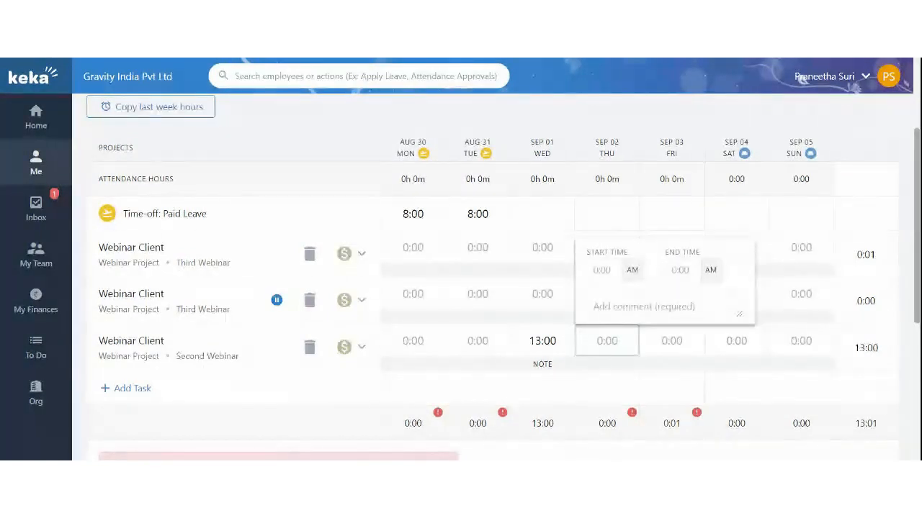
key(shift+Tab)
click(646, 275)
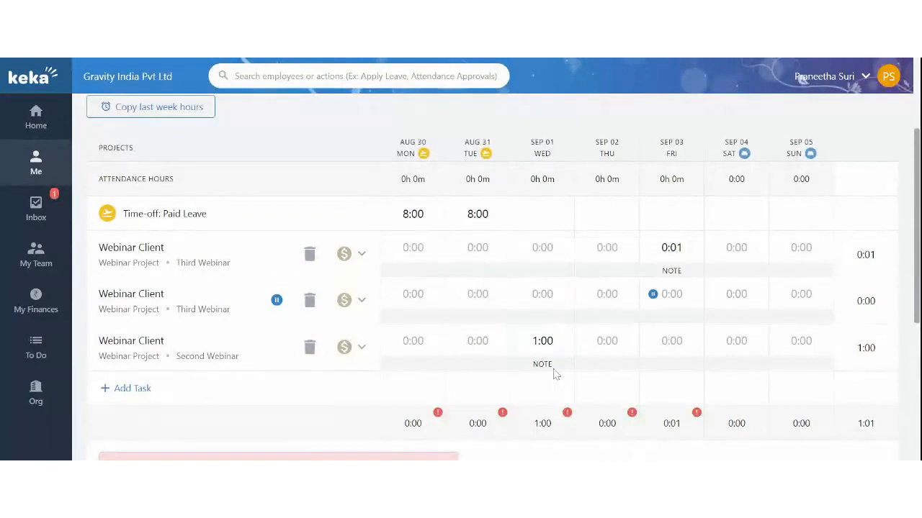
Set the Sep 02 Second Webinar entry to 10:00 AM–6:00 PM (8:00)
mouse_move(550, 368)
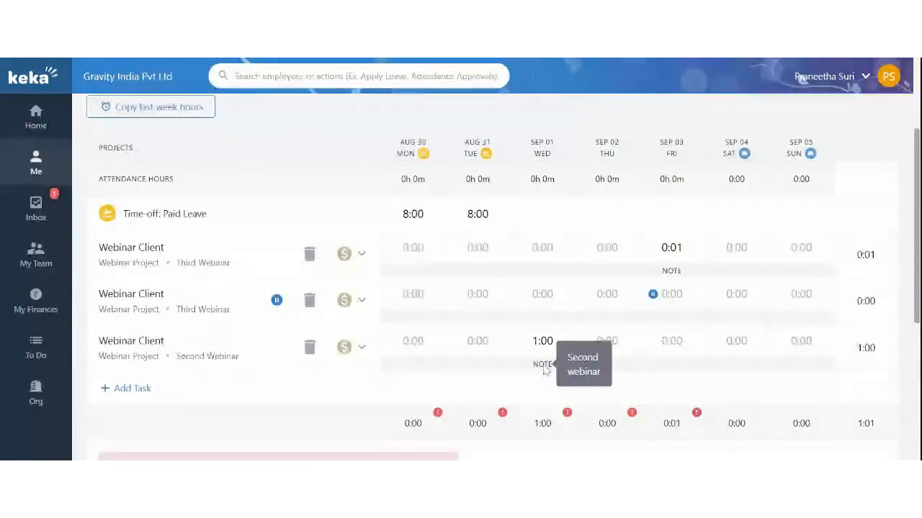
click(607, 340)
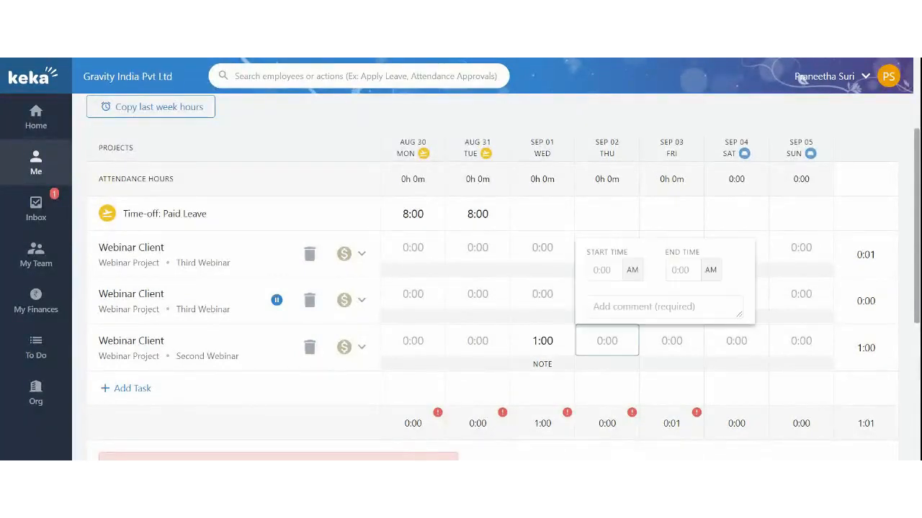
click(604, 270)
click(671, 265)
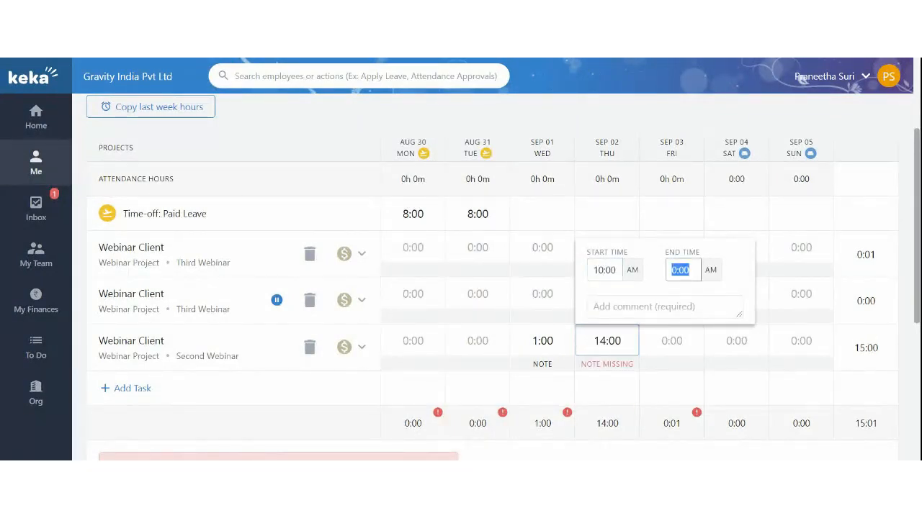
text(6)
click(710, 270)
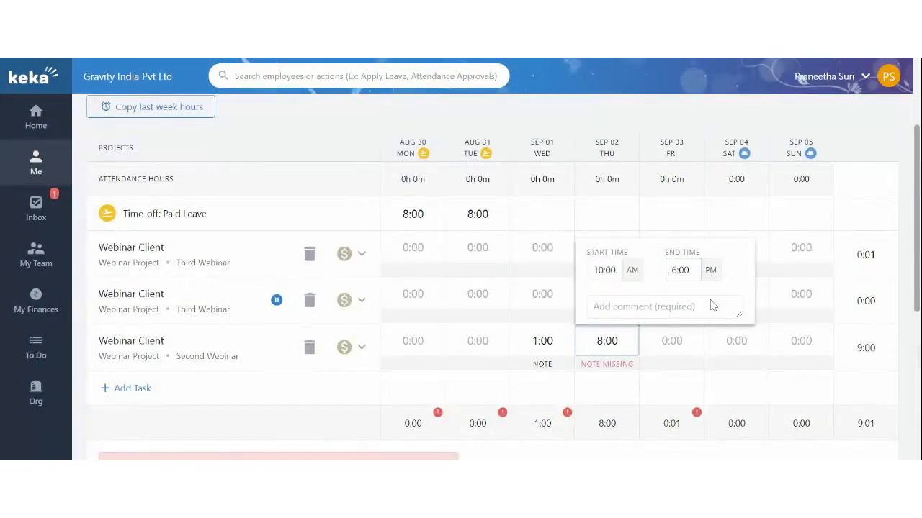
click(671, 341)
click(609, 369)
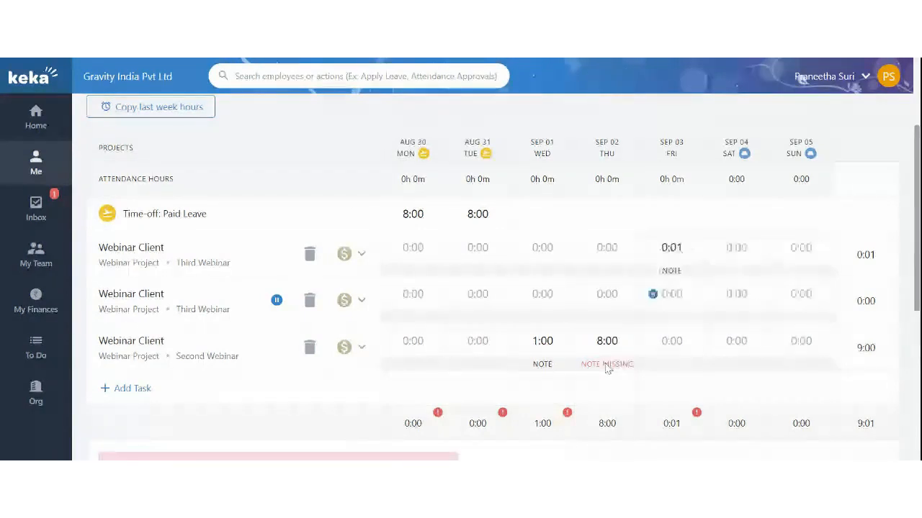
scroll(621, 370, down, 2)
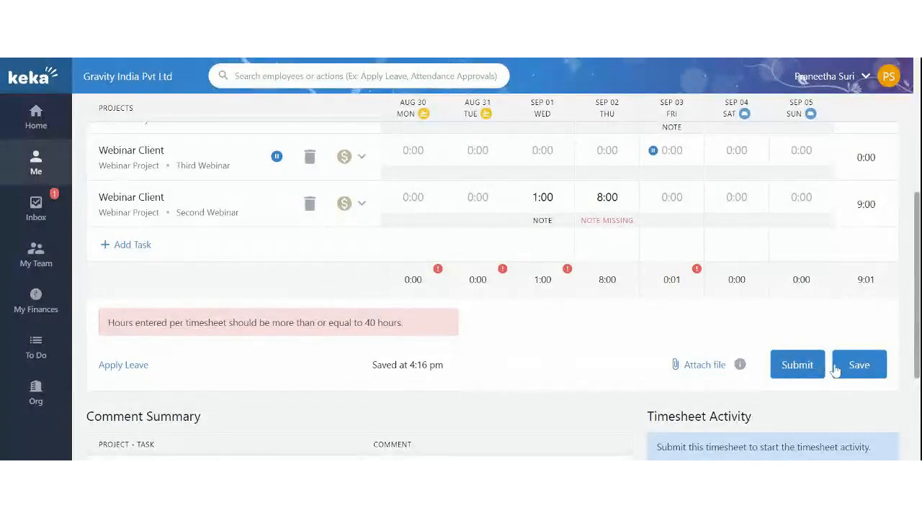
Stop the running Third Webinar timer and try submitting the timesheet
click(277, 157)
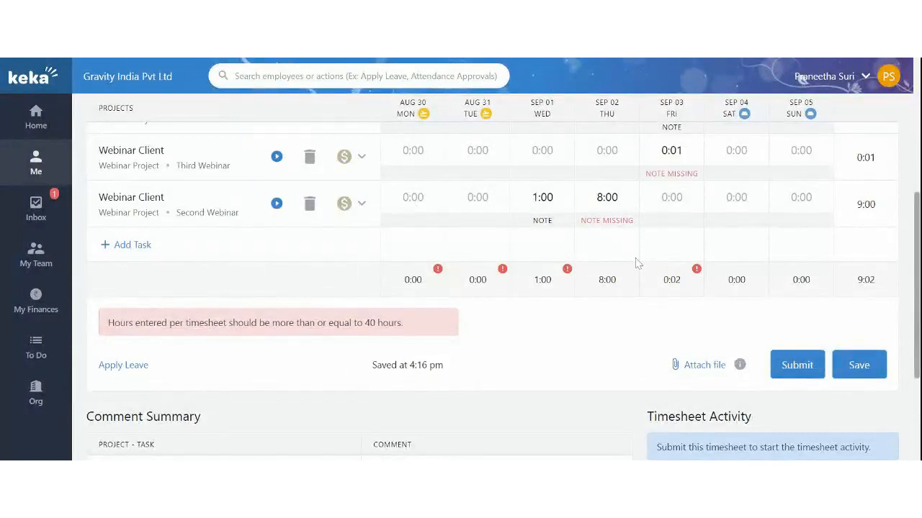
click(800, 368)
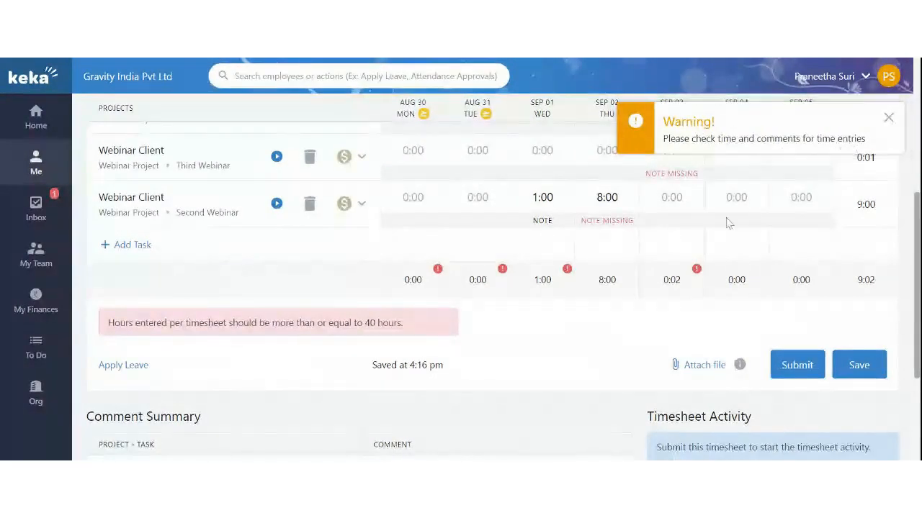
drag(120, 322, 167, 323)
click(809, 366)
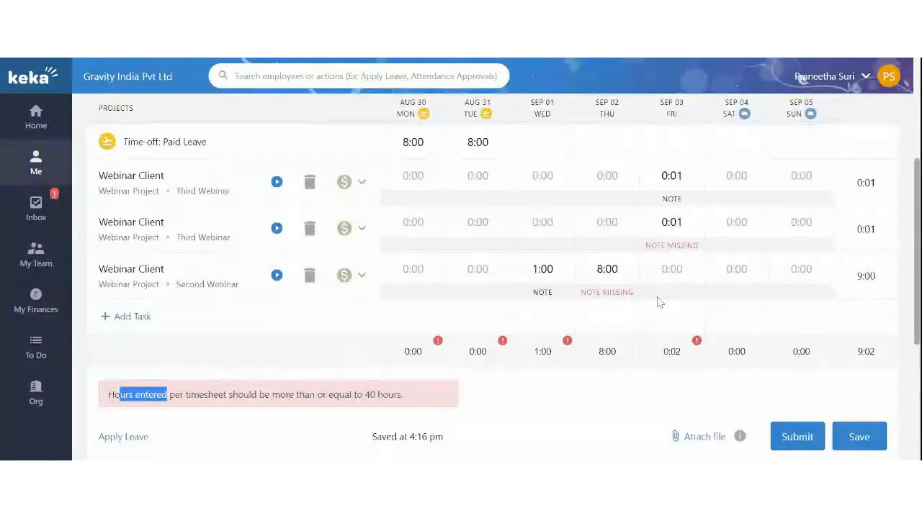
Add the comment 'Test note' to the Sep 02 Second Webinar entry
click(608, 270)
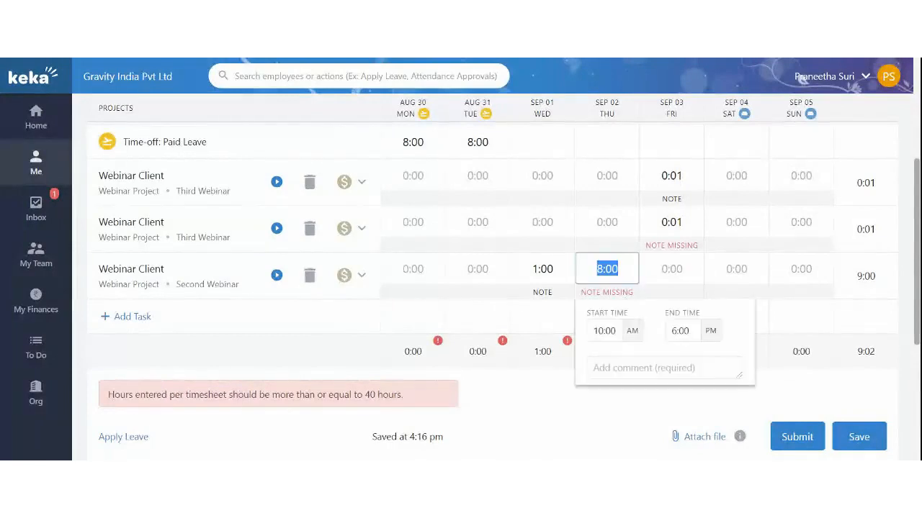
click(648, 368)
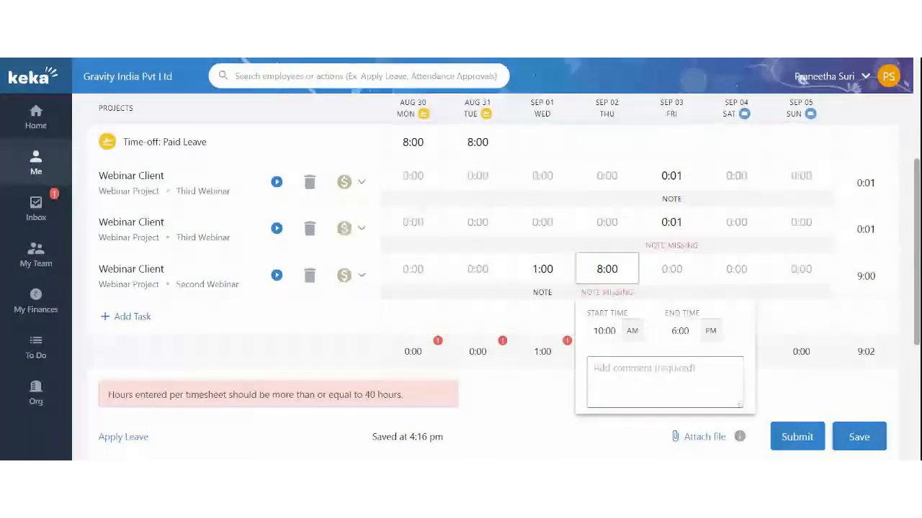
text(Test not)
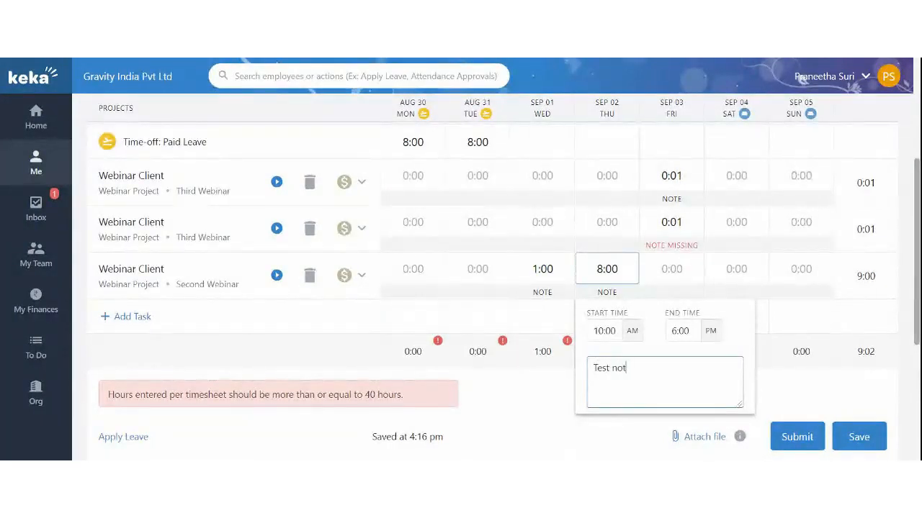
text(e)
click(669, 250)
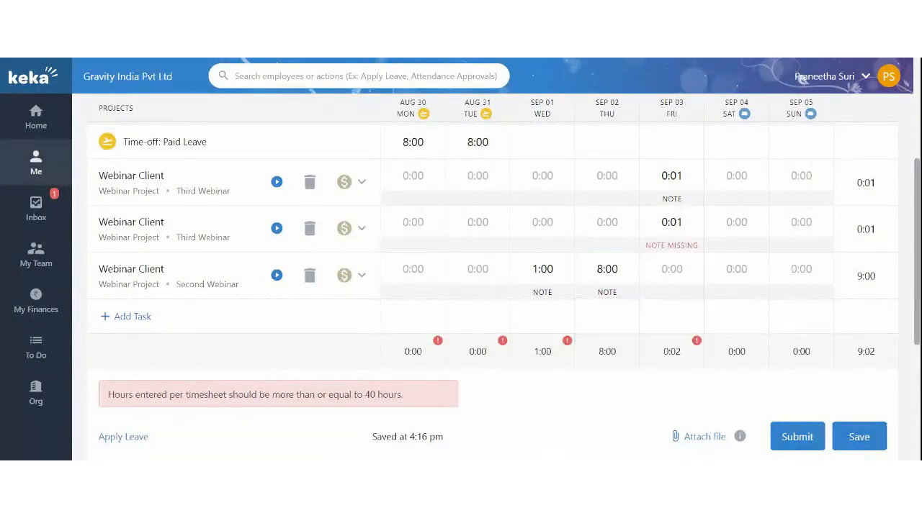
Add the comment 'note' to the Sep 03 Third Webinar 0:01 entry
click(669, 249)
click(728, 321)
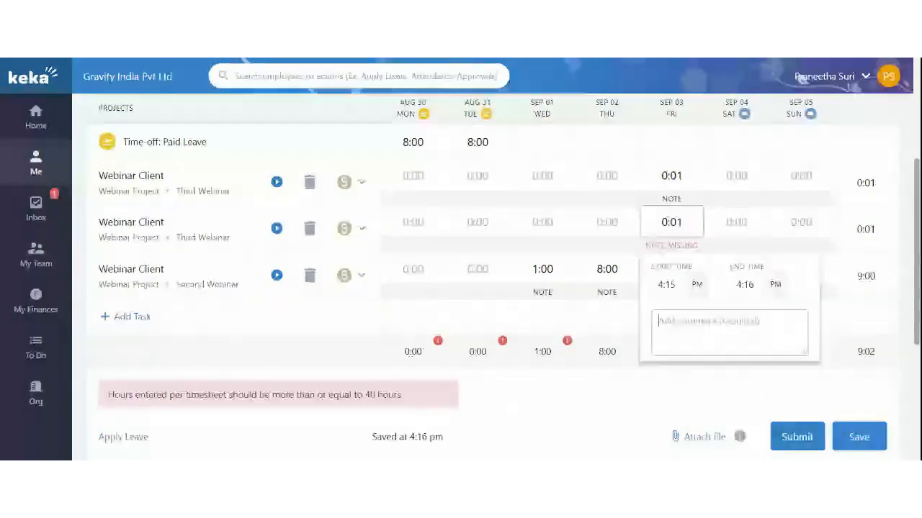
text(note)
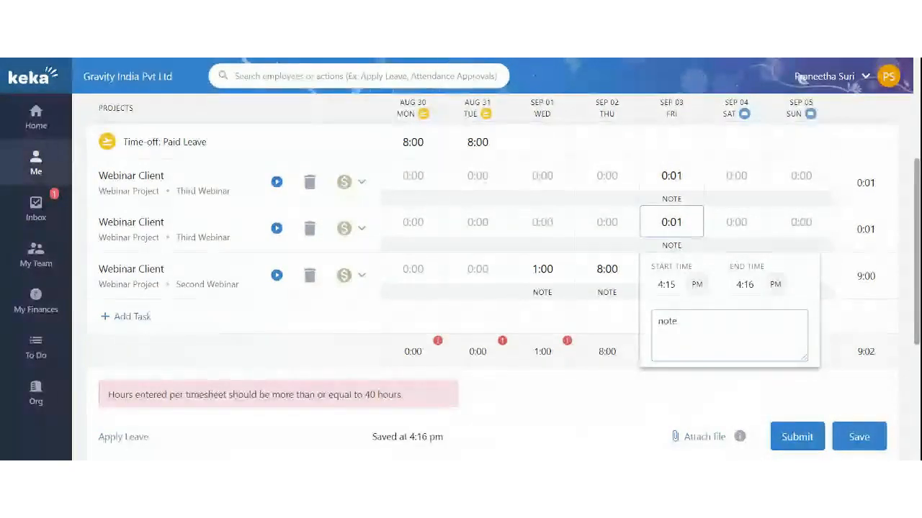
click(623, 325)
scroll(646, 299, down, 1)
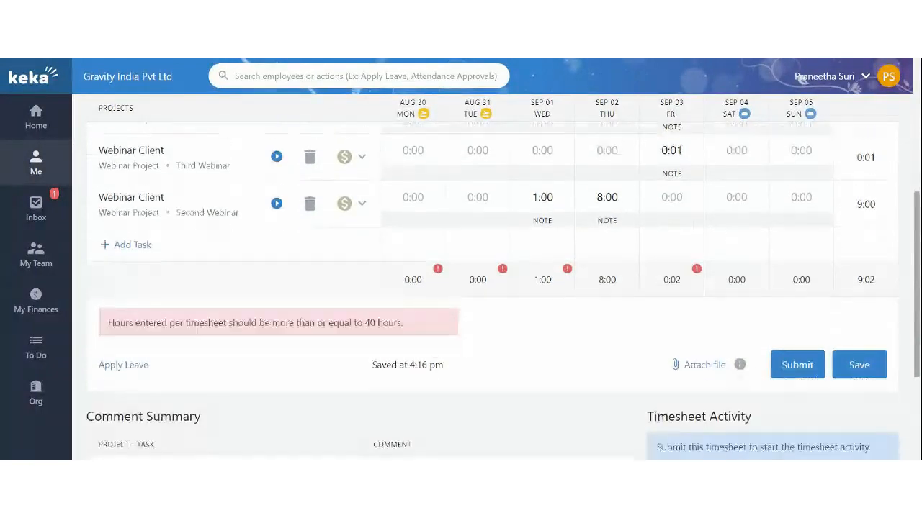
click(803, 367)
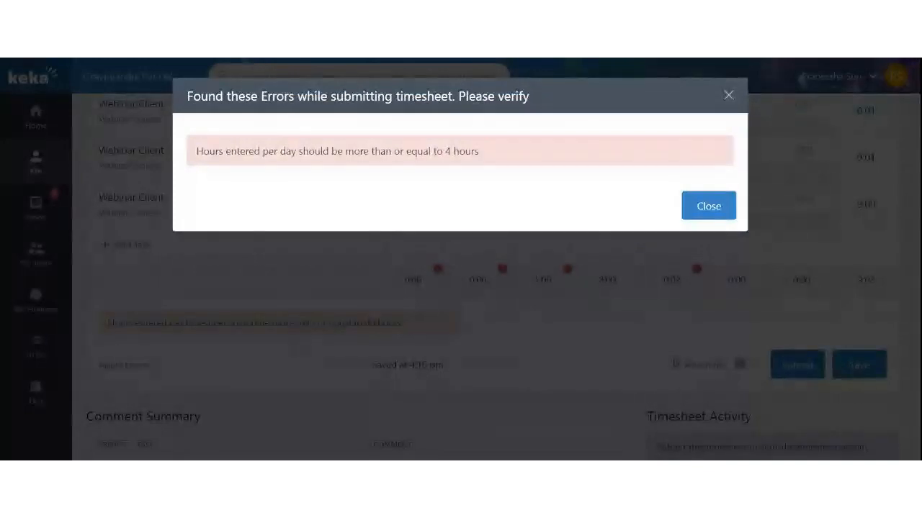
drag(223, 151, 488, 164)
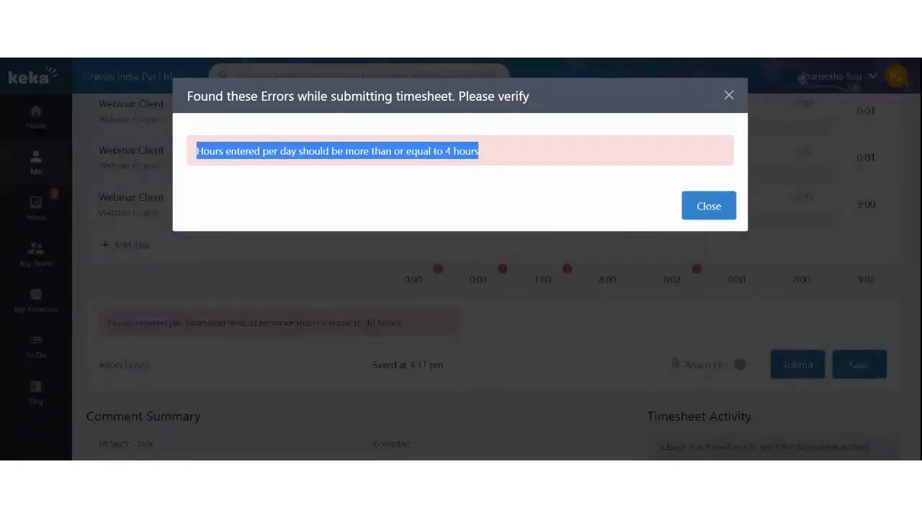
click(728, 95)
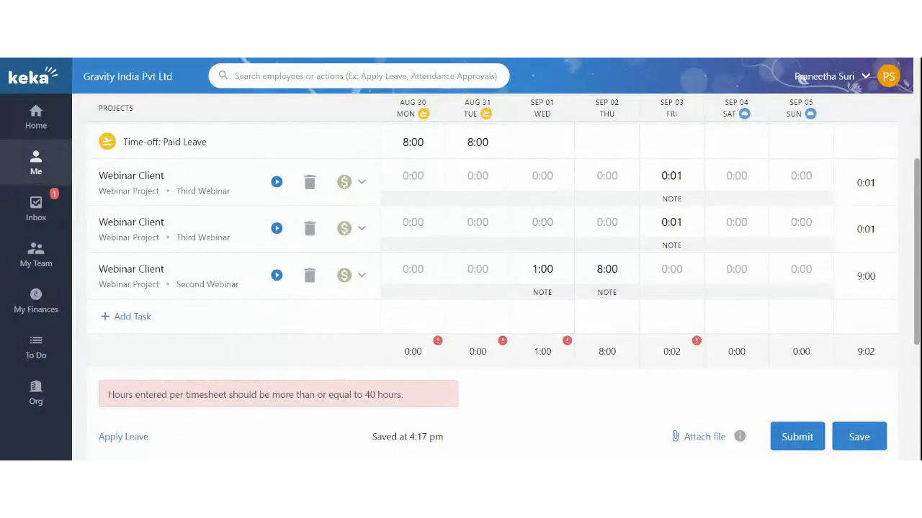
Change the Sep 01 start to 12 PM for 4:00, then dismiss the per-day hours submit error
click(542, 268)
click(538, 331)
text(1)
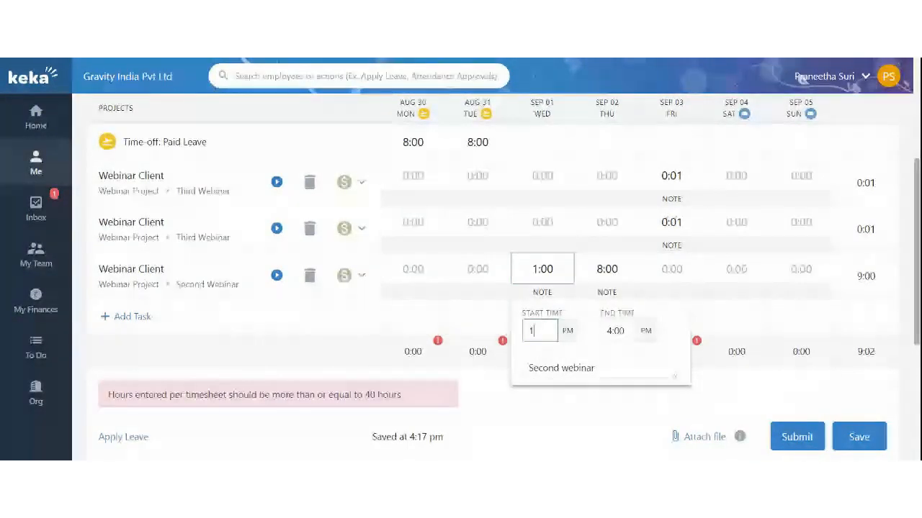
text(2)
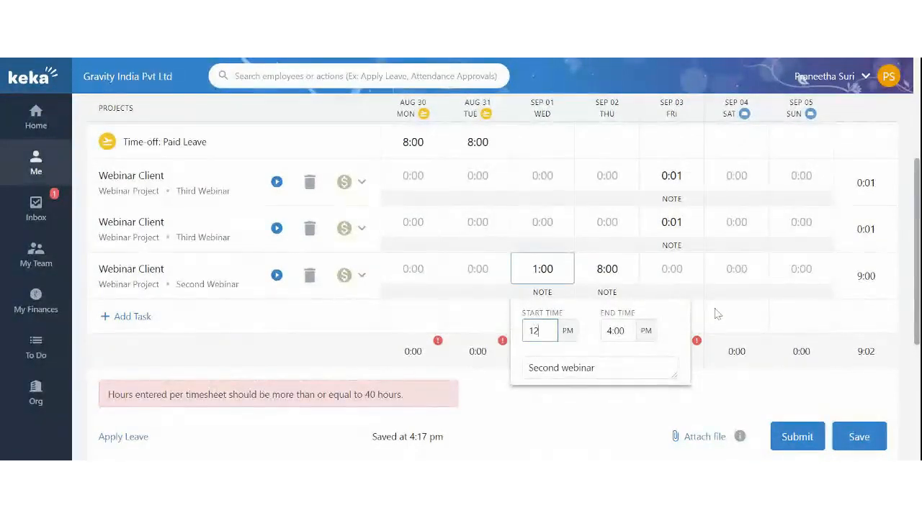
click(717, 312)
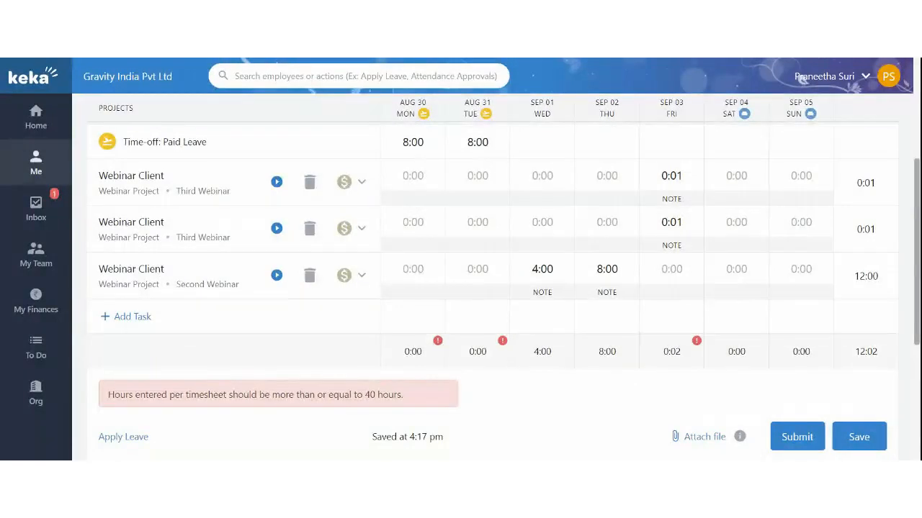
click(795, 437)
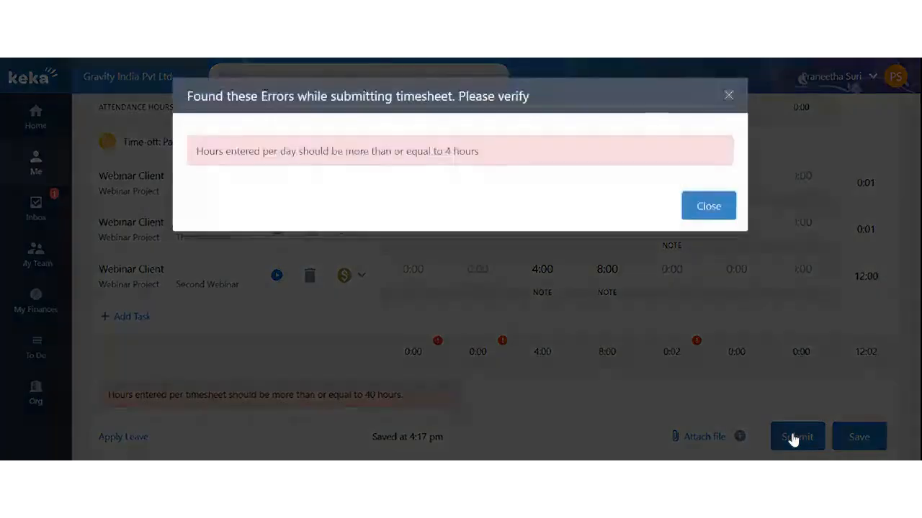
drag(195, 151, 578, 151)
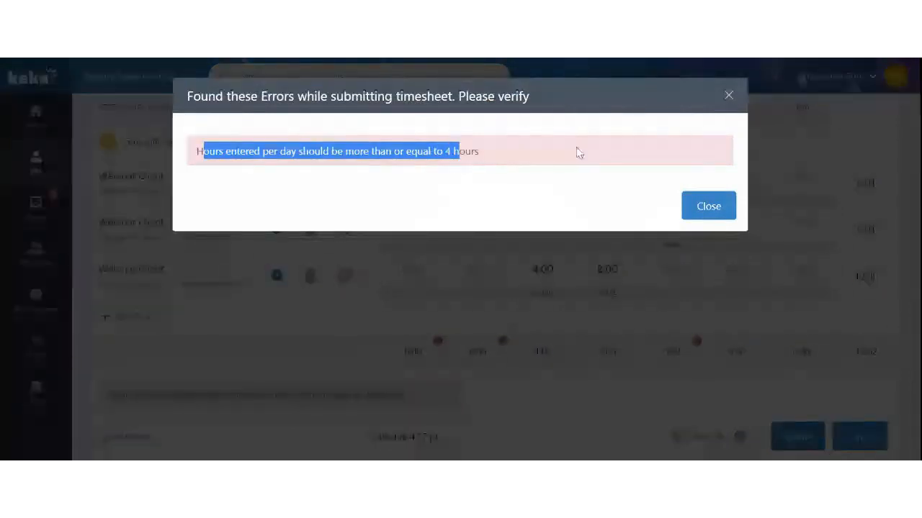
click(728, 95)
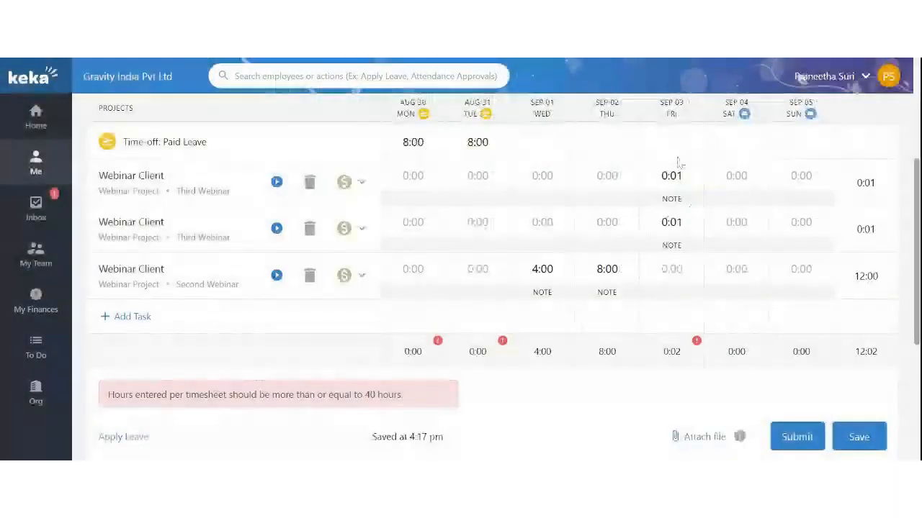
Log Sep 03 Second Webinar as 10 AM–6 PM with comment 'final'
click(671, 269)
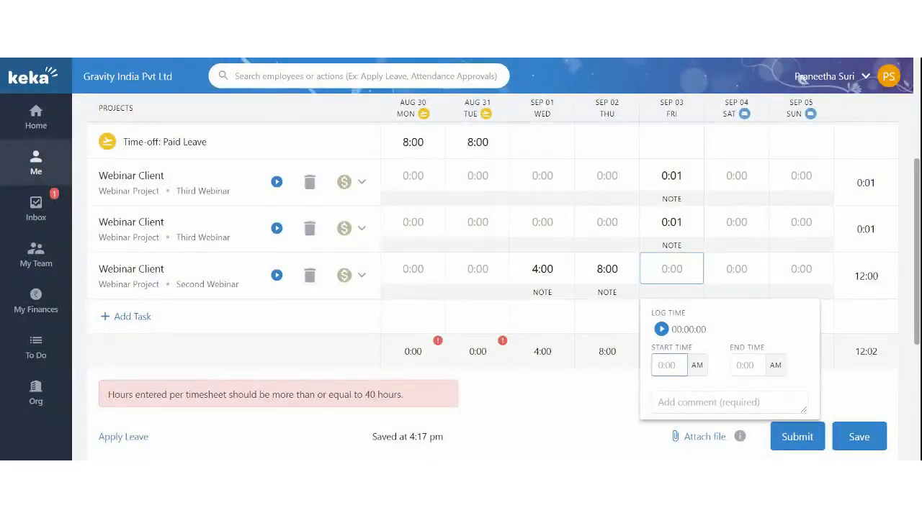
text(10)
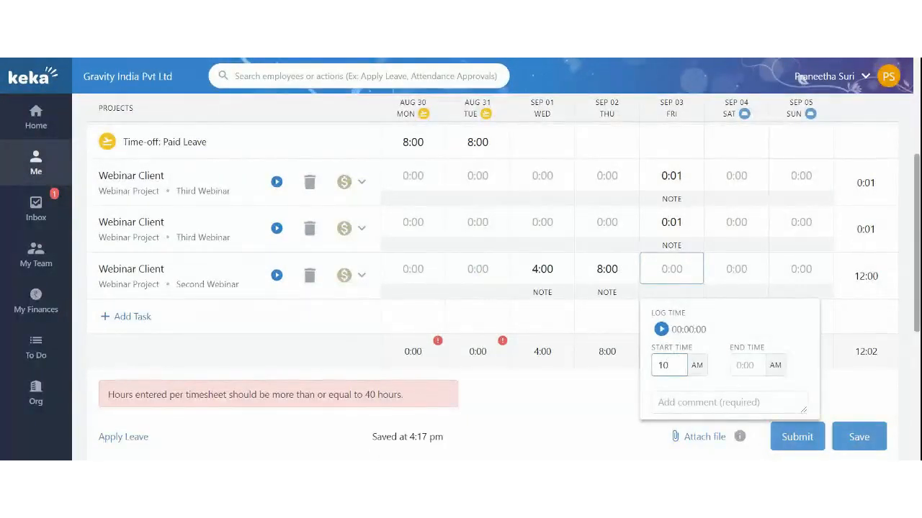
key(Tab)
text(6)
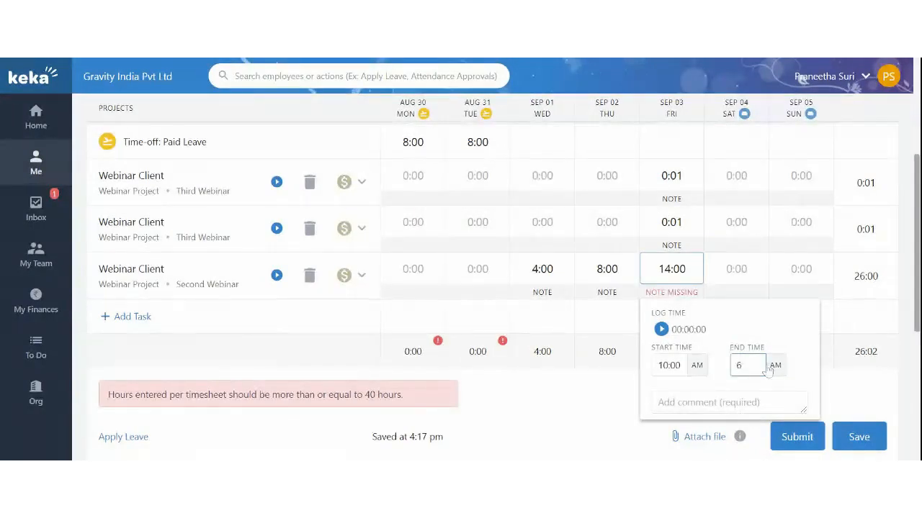
click(691, 398)
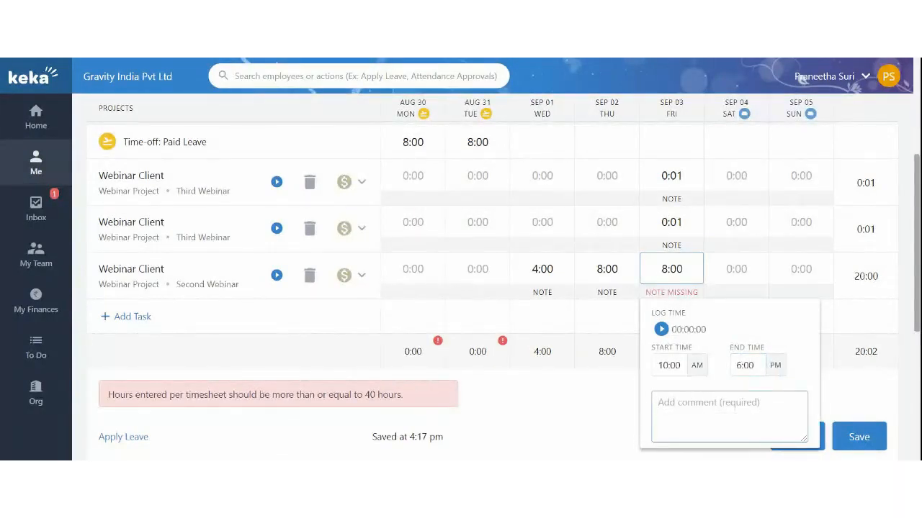
text(final)
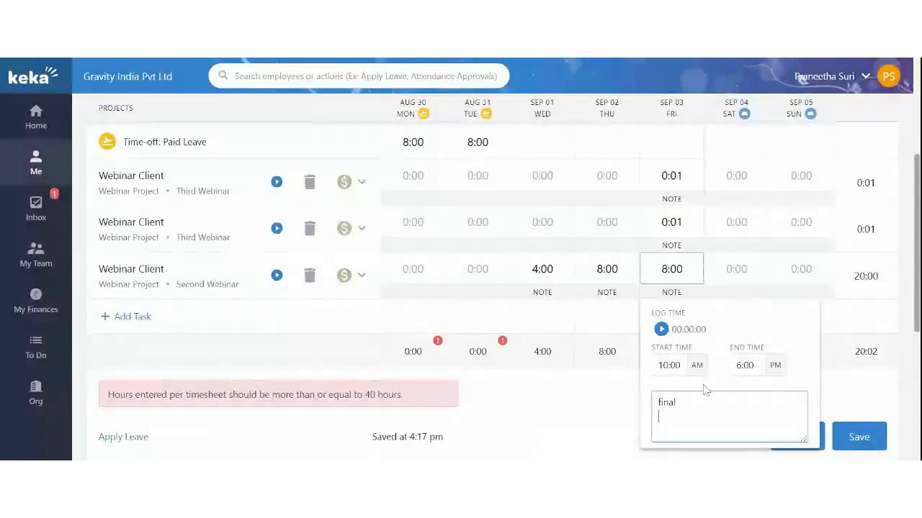
click(846, 379)
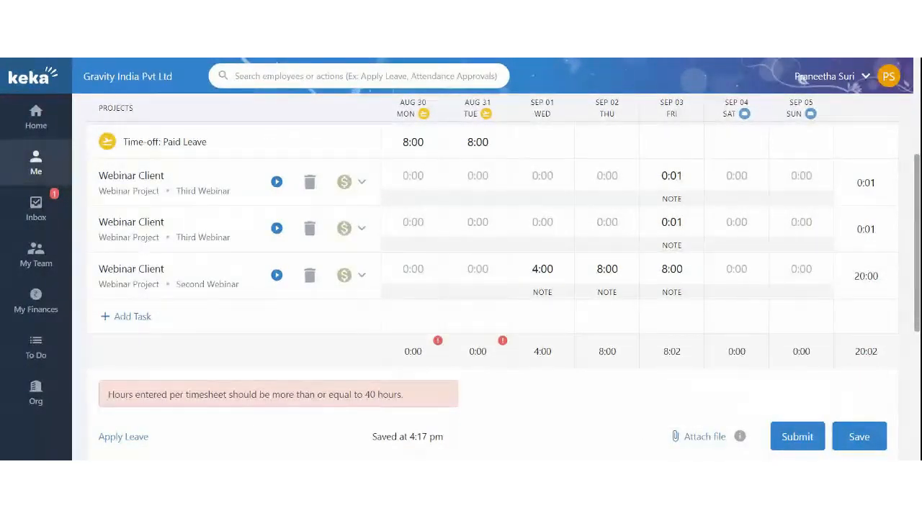
Submit the Aug 30 – Sep 05 timesheet and confirm it was sent
click(802, 441)
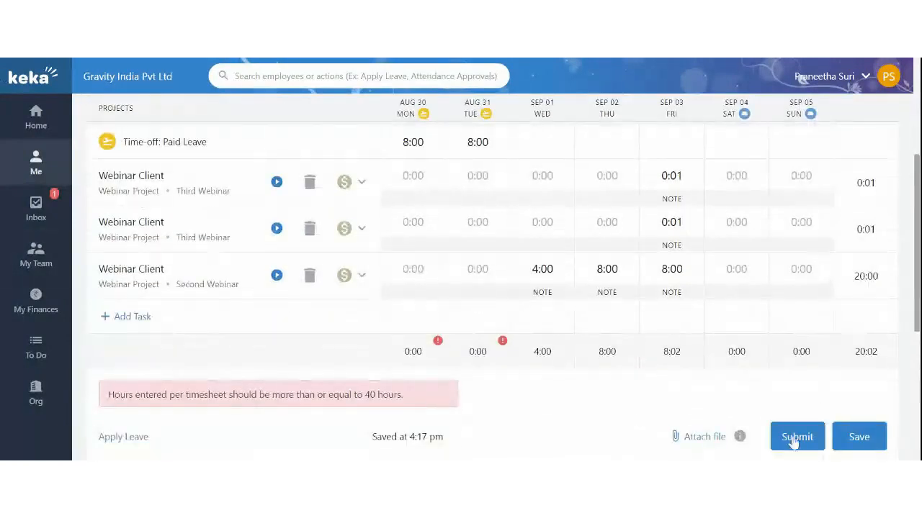
click(791, 440)
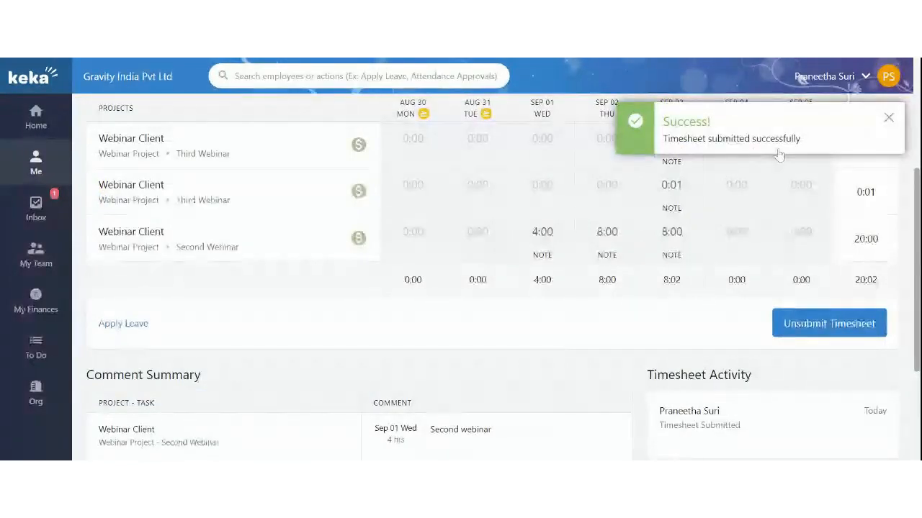
scroll(504, 223, up, 1)
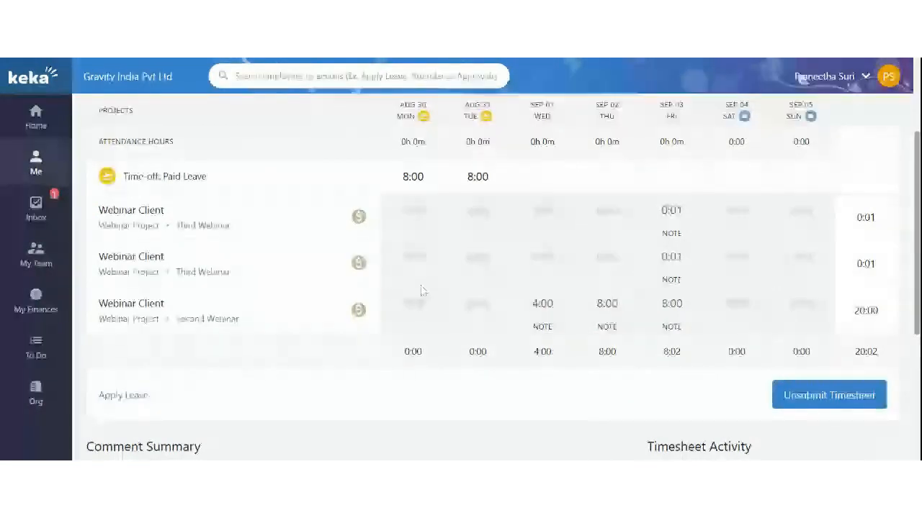
scroll(381, 288, up, 1)
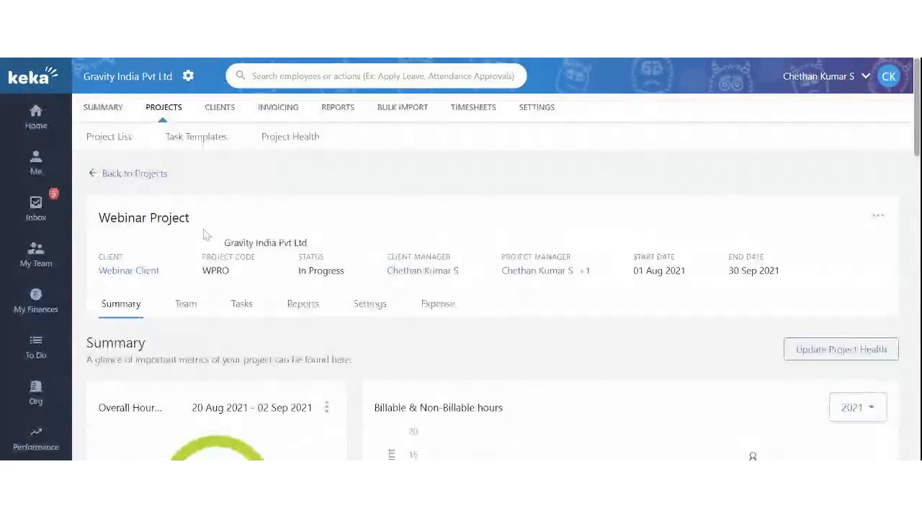
On the team approvals page, expand Aug 30 – Sep 05 and read the Second Webinar comments
mouse_move(34, 258)
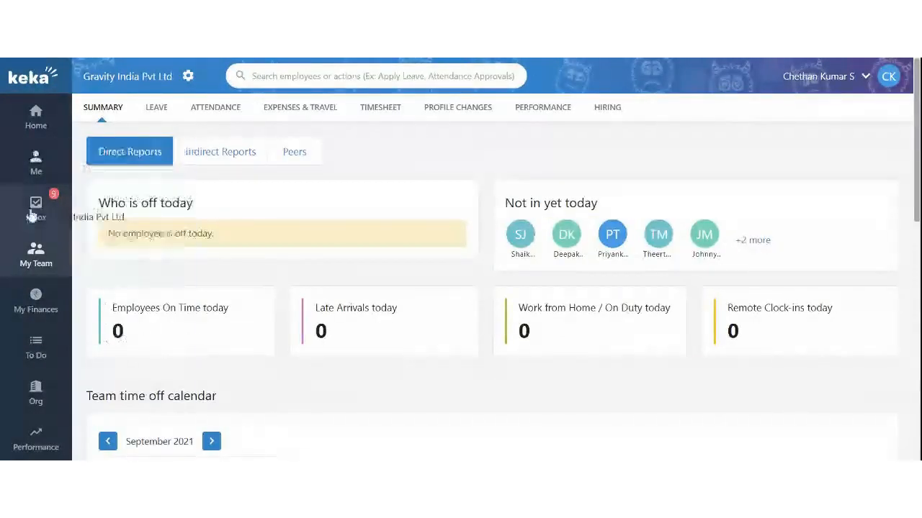
click(117, 342)
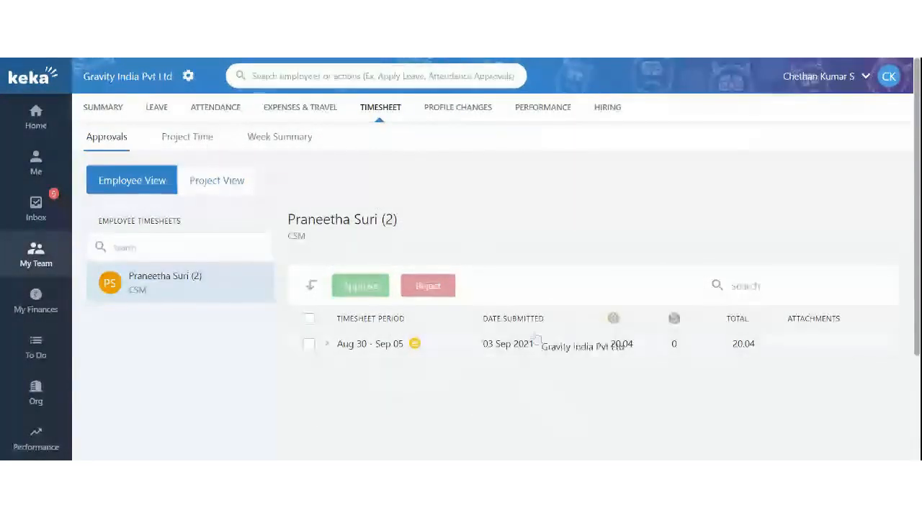
scroll(694, 190, down, 2)
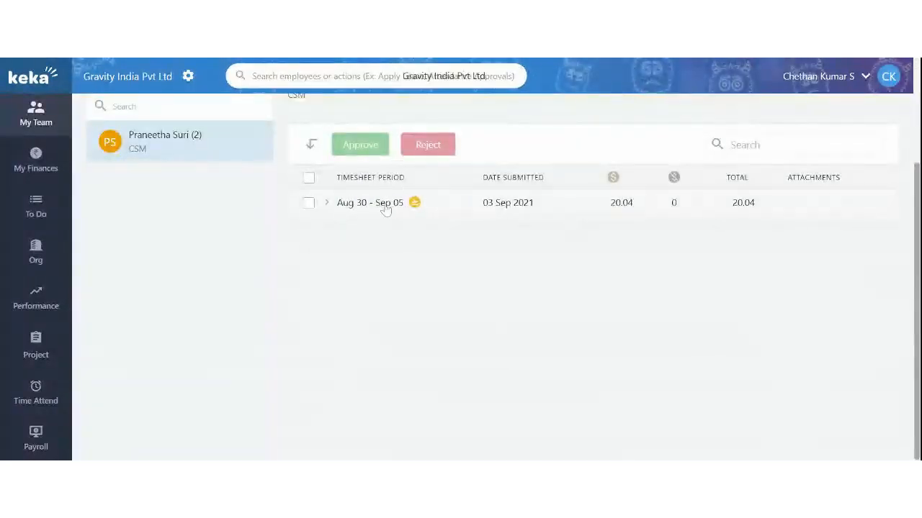
click(327, 205)
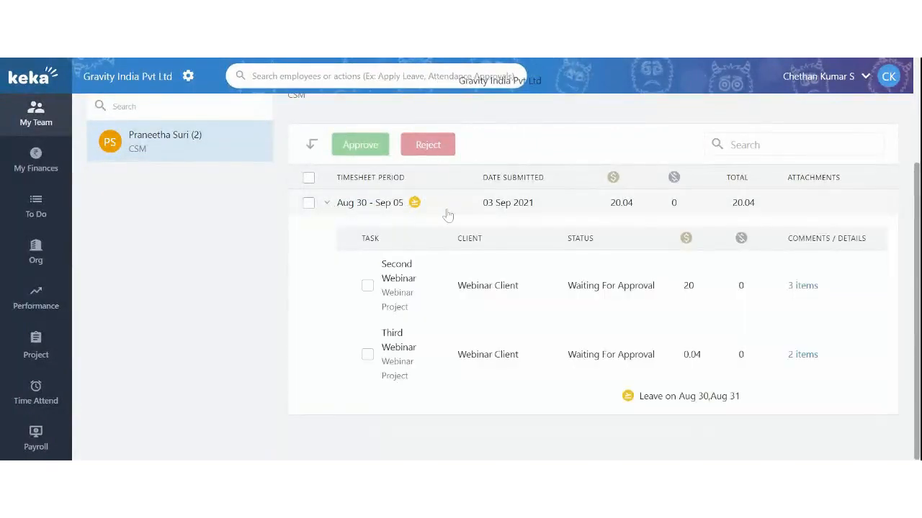
drag(917, 258, 918, 285)
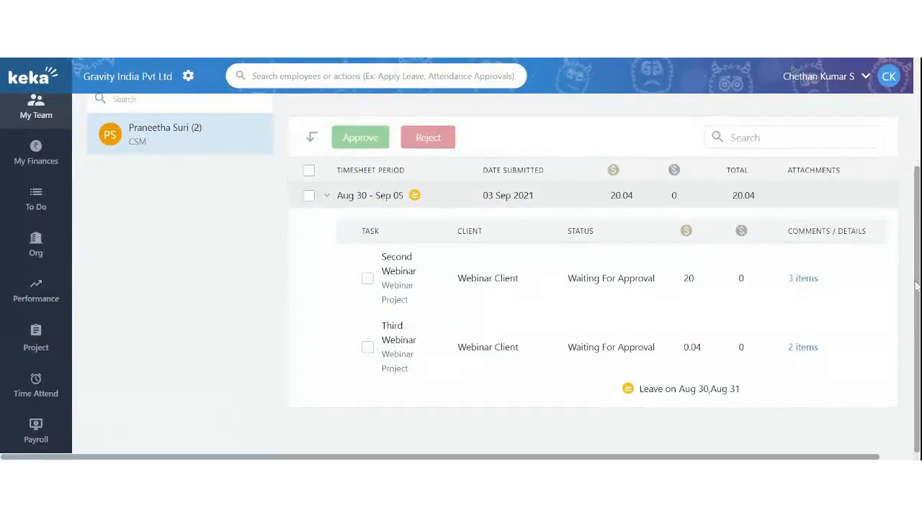
click(802, 287)
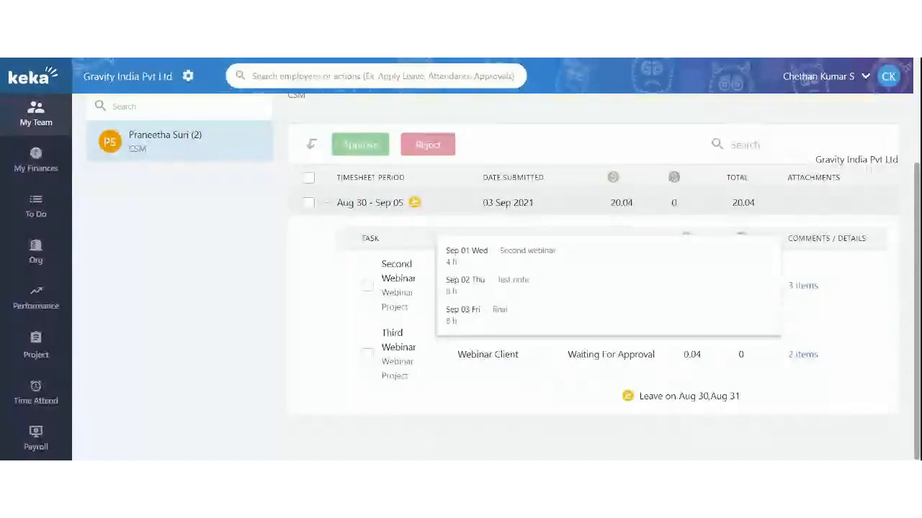
click(412, 233)
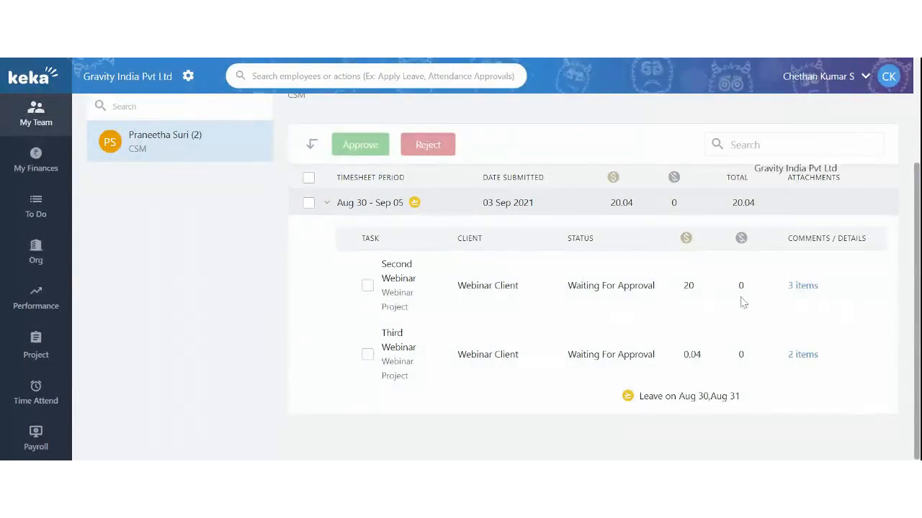
click(802, 286)
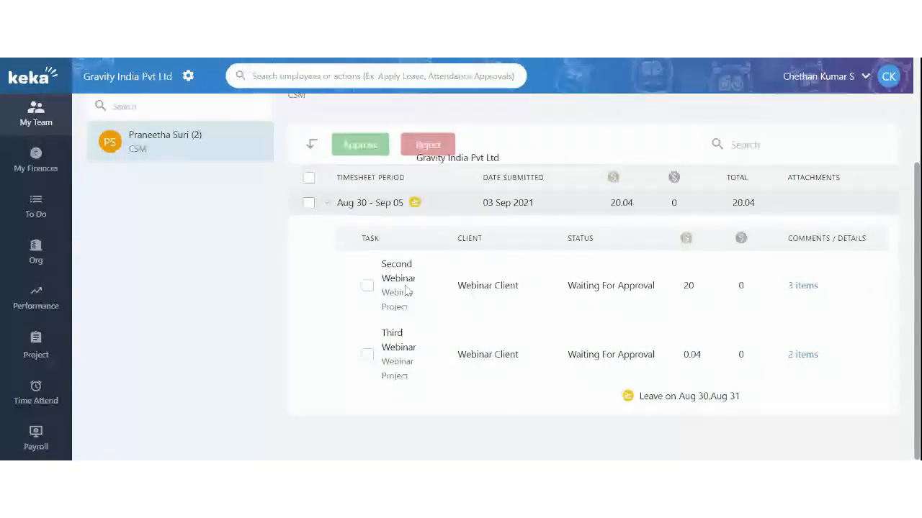
mouse_move(802, 354)
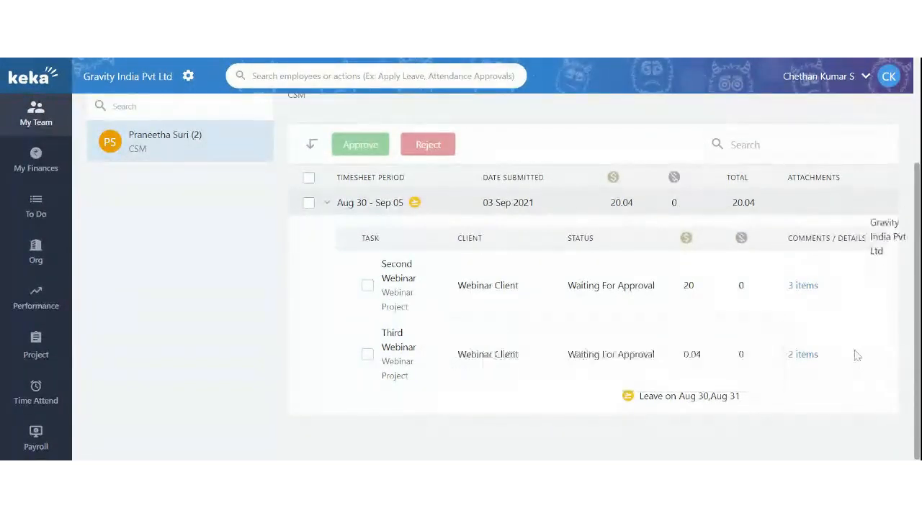
Select all tasks in the Aug 30 – Sep 05 timesheet and approve them
click(367, 285)
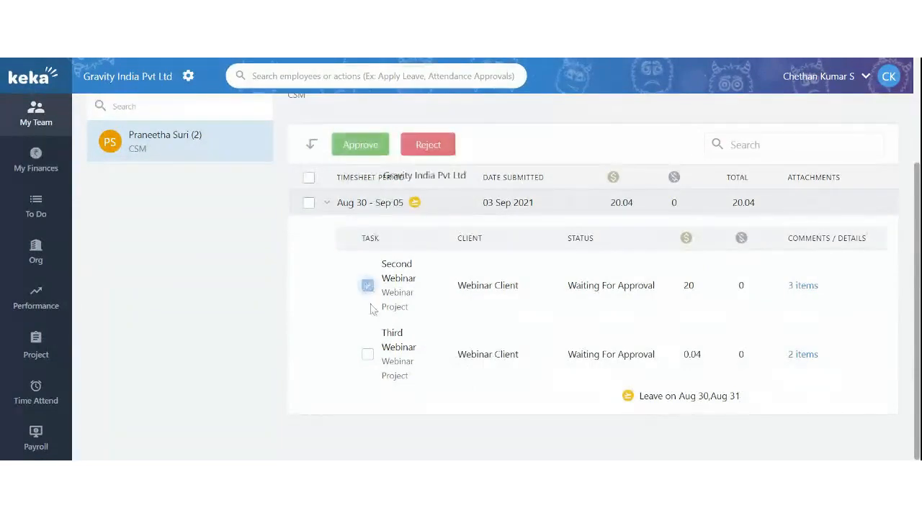
click(368, 285)
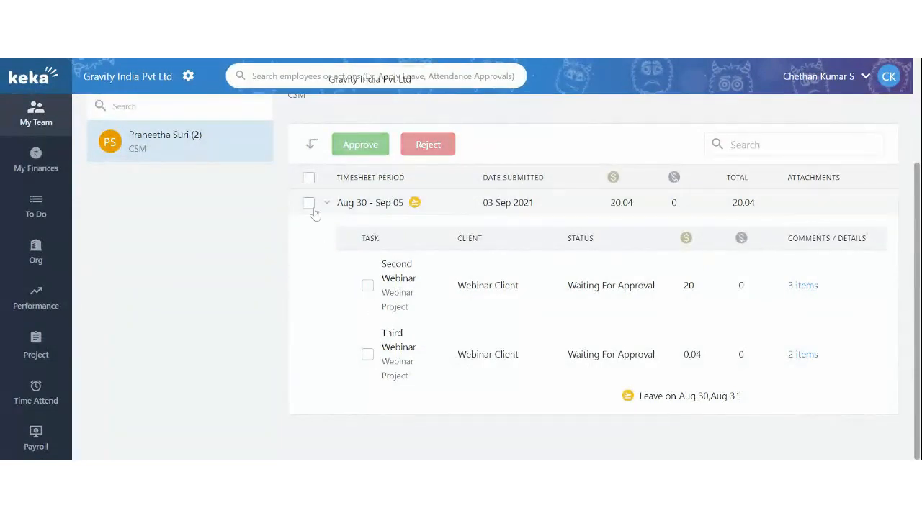
click(308, 203)
scroll(369, 173, up, 1)
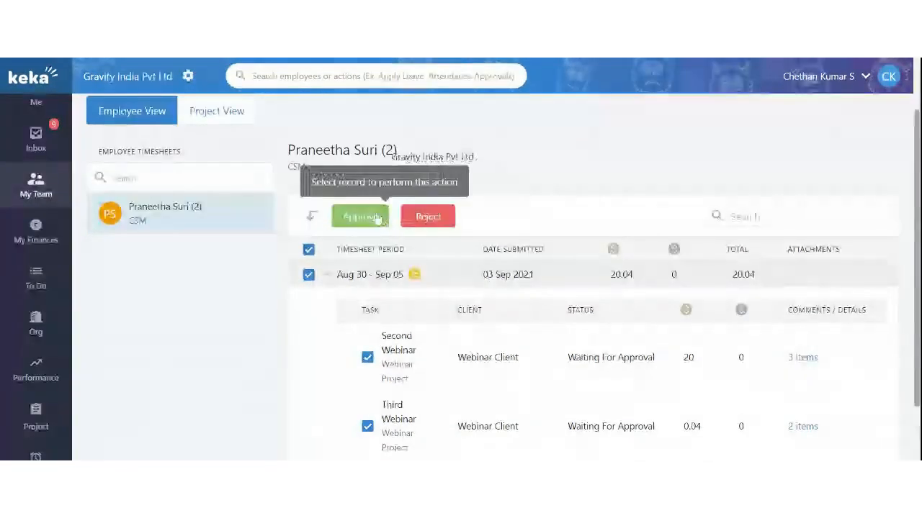
click(376, 217)
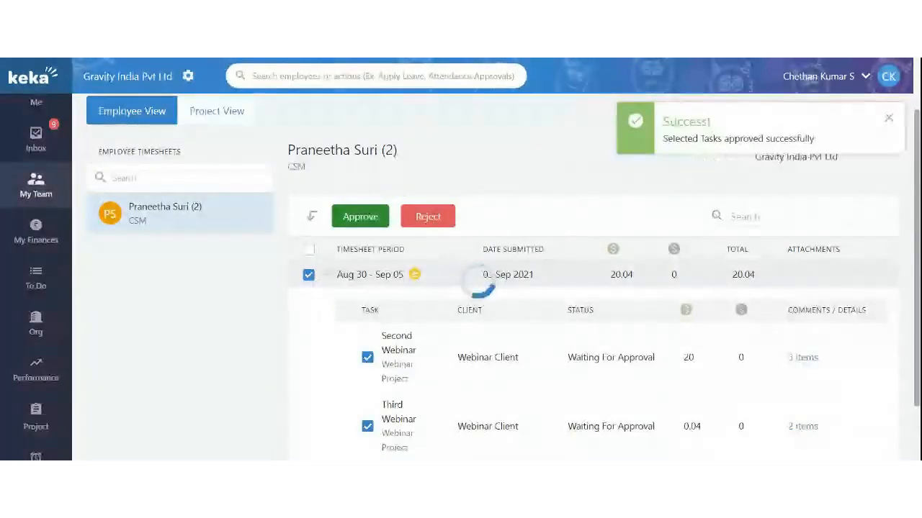
click(308, 274)
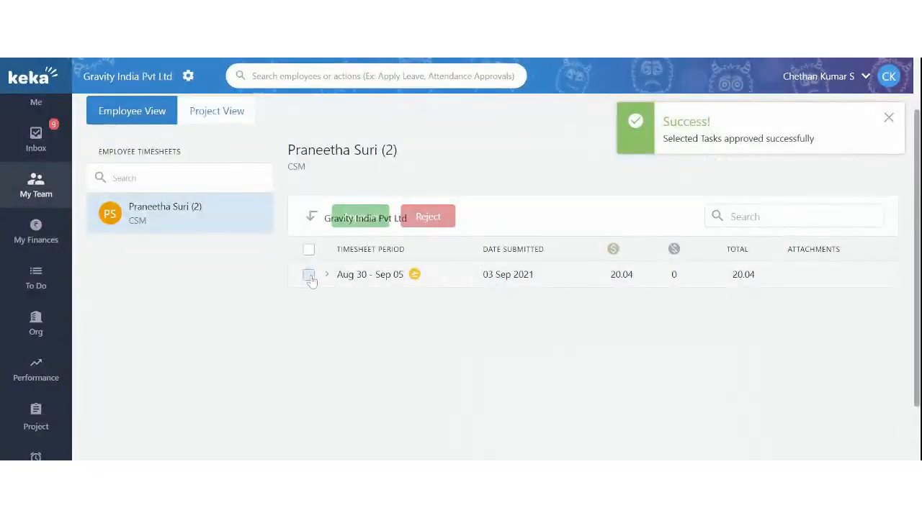
click(369, 218)
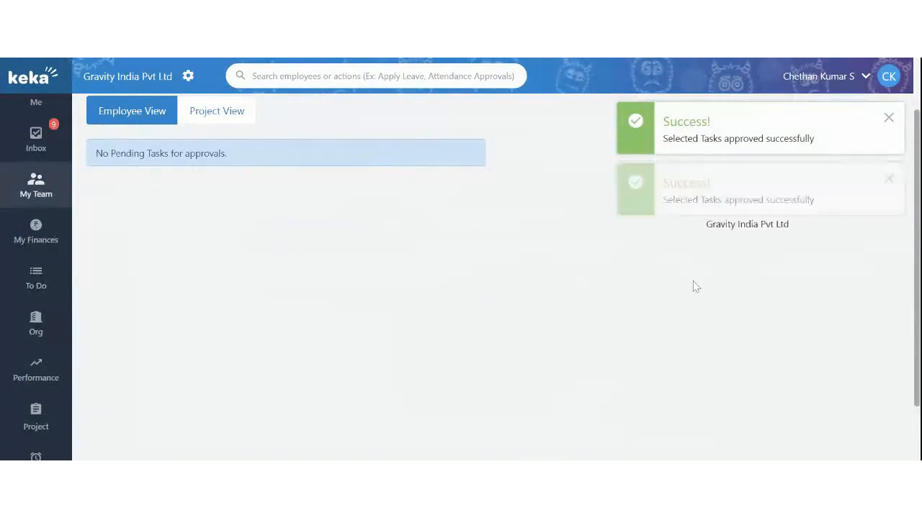
Dismiss the approval success message and scroll back up to the Timesheet tabs
click(889, 117)
scroll(342, 323, up, 2)
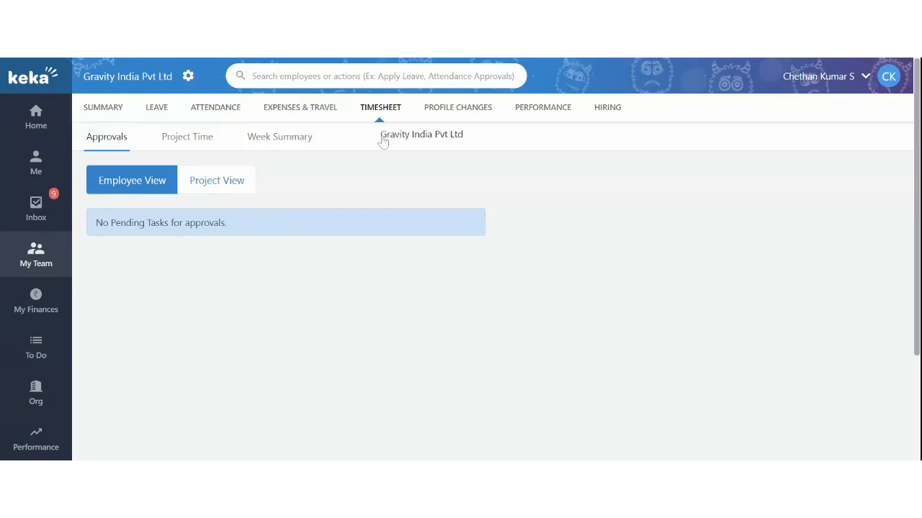
scroll(454, 229, down, 1)
scroll(454, 229, up, 1)
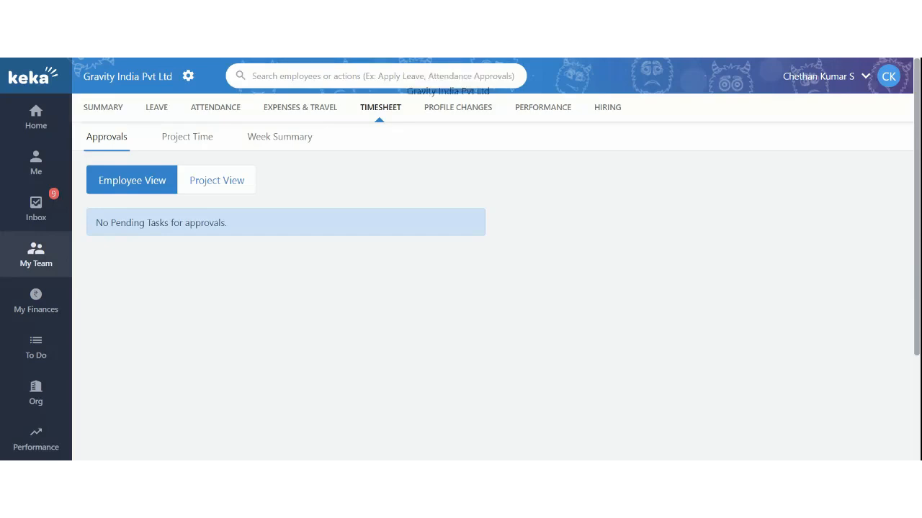
scroll(362, 267, down, 1)
scroll(363, 265, up, 1)
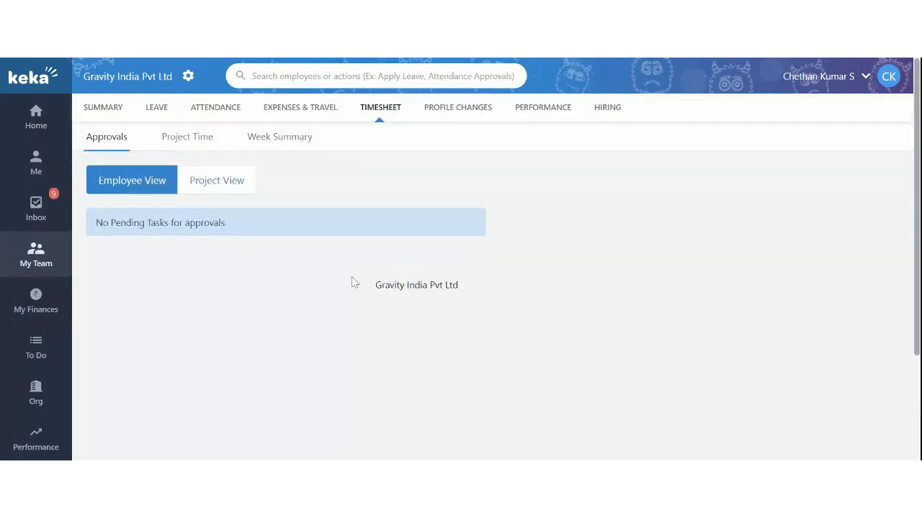
drag(70, 103, 62, 245)
Open Project Invoicing, check Invoices Due, then return to To Invoice
scroll(22, 387, down, 3)
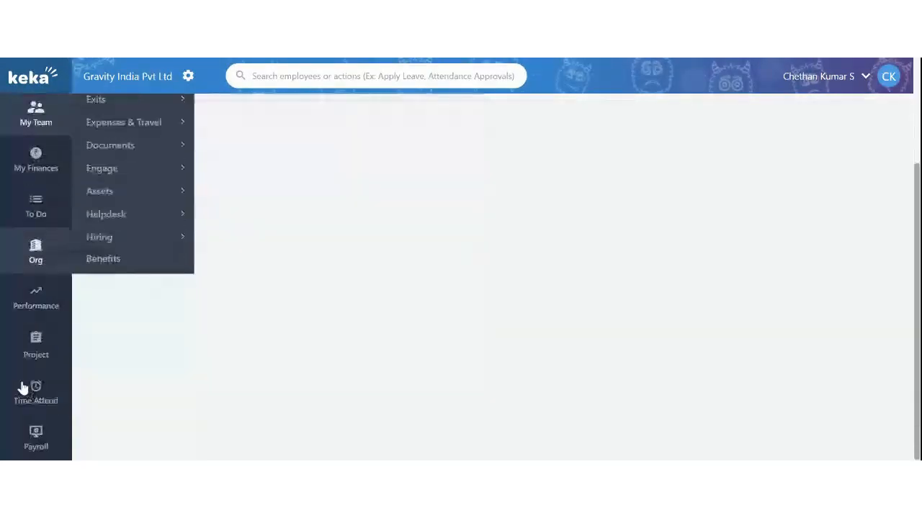
mouse_move(33, 439)
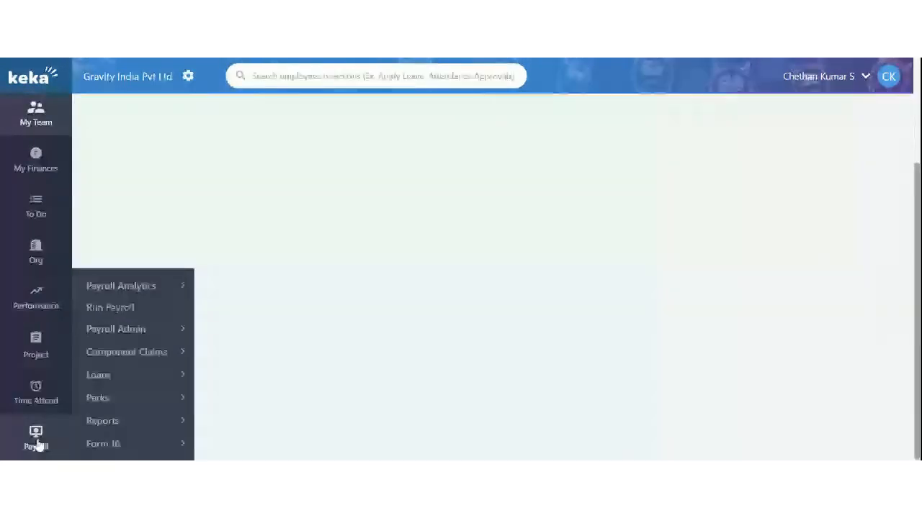
mouse_move(29, 345)
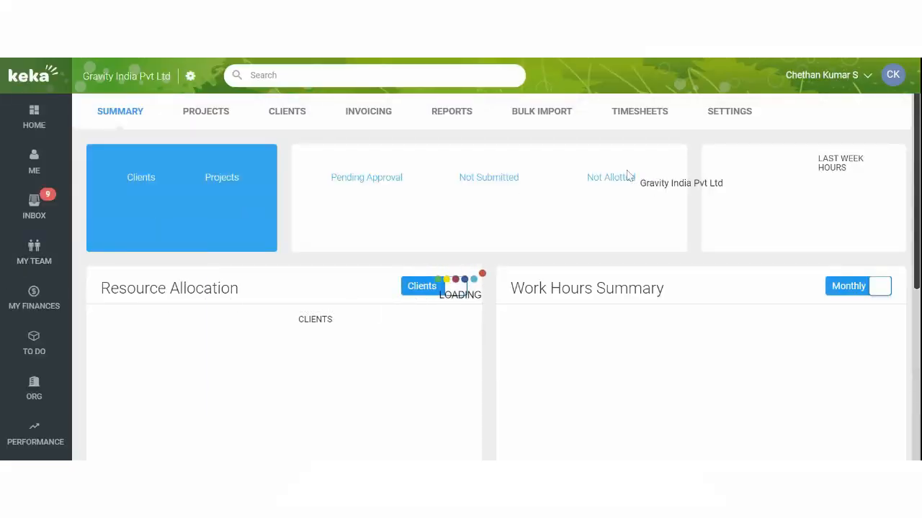
click(378, 115)
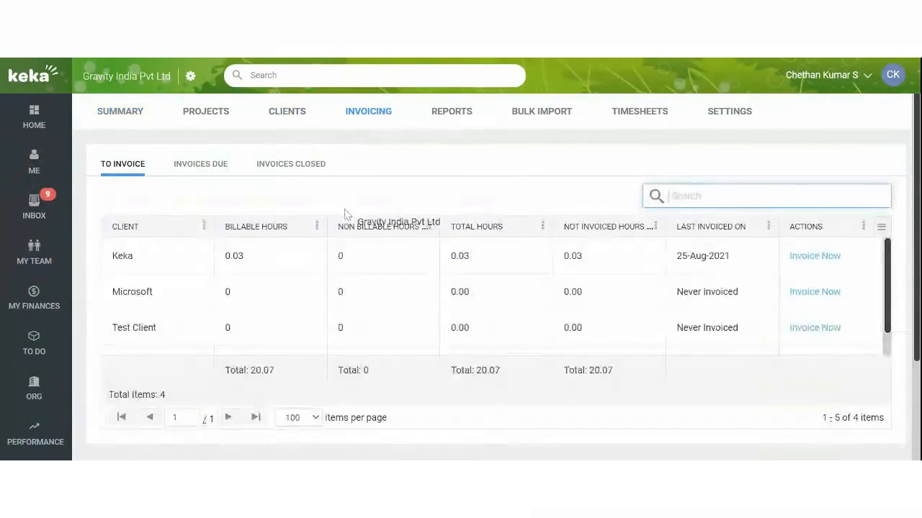
scroll(367, 220, down, 1)
scroll(241, 282, up, 1)
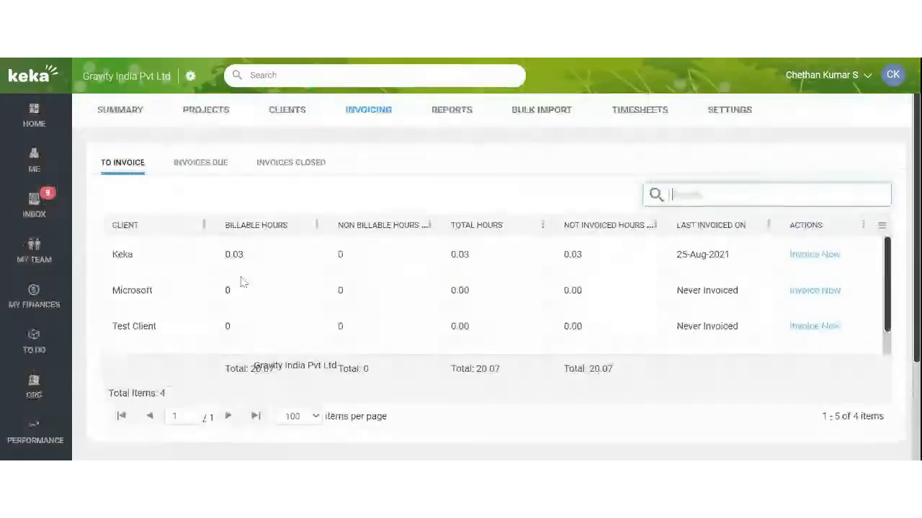
click(189, 171)
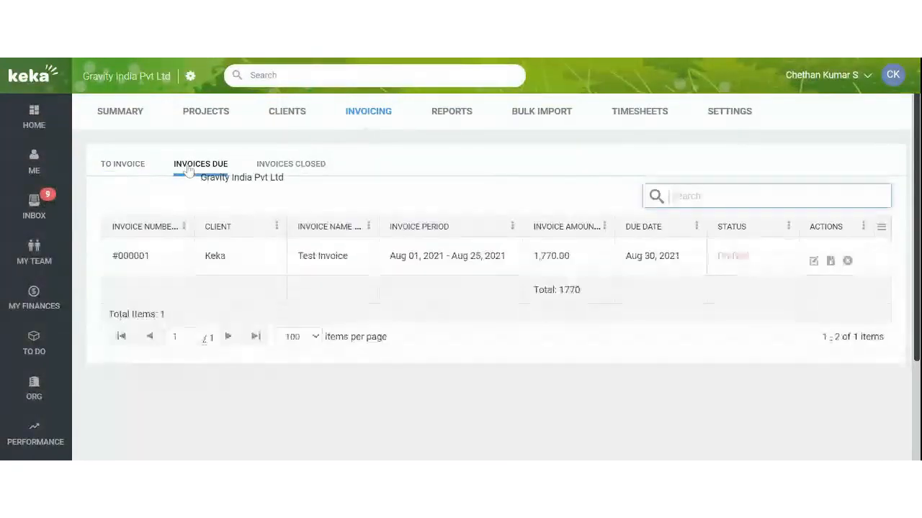
click(122, 164)
Start an invoice for Webinar Client, showing 20.04 hours never invoiced
scroll(223, 305, down, 1)
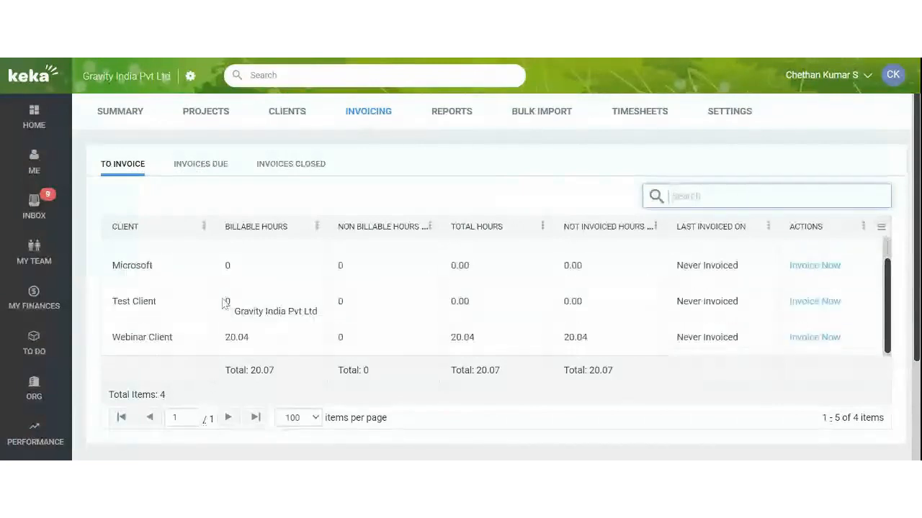
drag(131, 340, 290, 376)
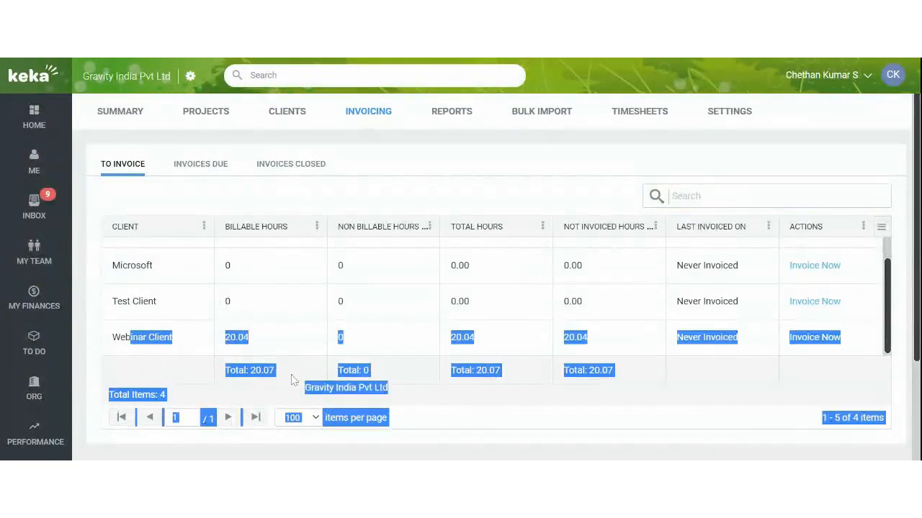
click(257, 339)
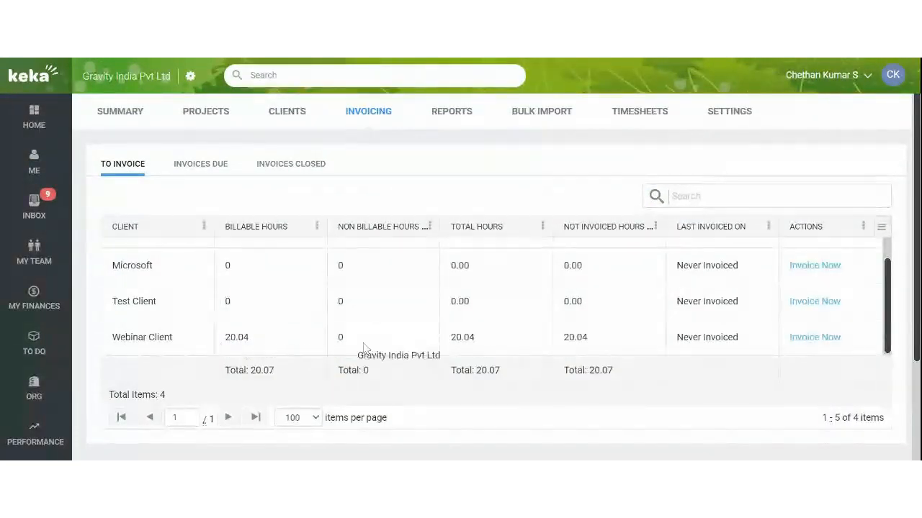
drag(741, 339, 675, 340)
click(709, 356)
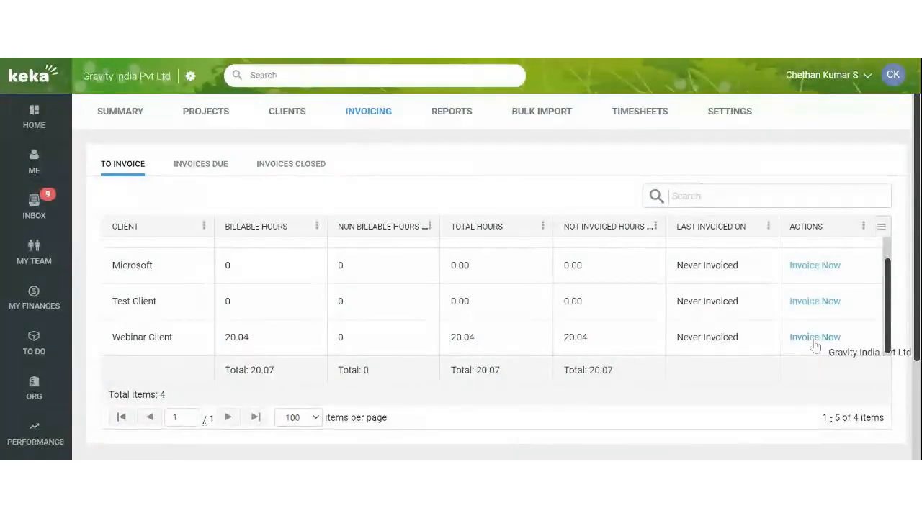
click(814, 340)
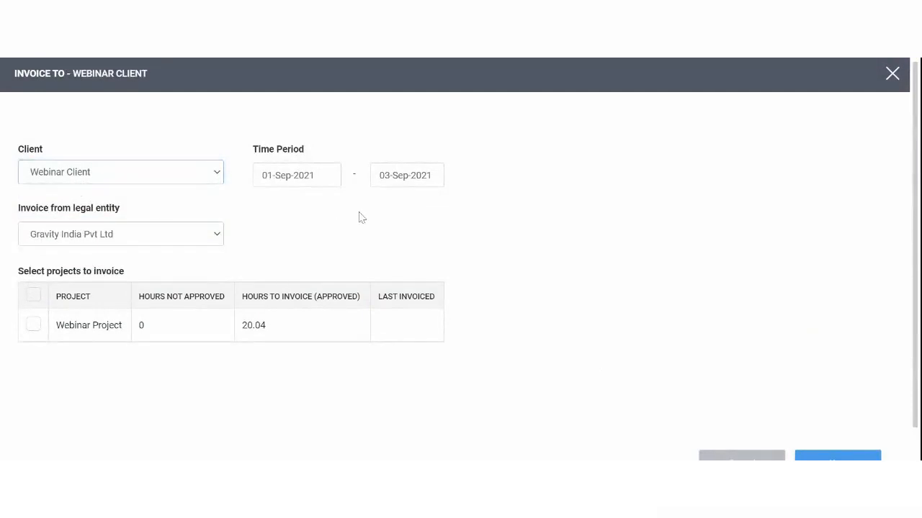
Include Webinar Project's 20.04 approved hours and continue to the Webinar Client invoice form
scroll(369, 226, down, 1)
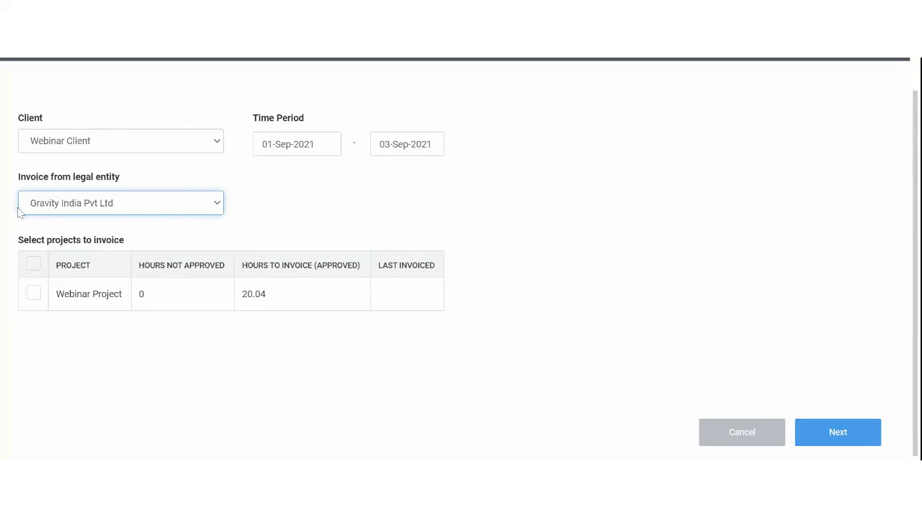
click(33, 293)
drag(247, 266, 360, 266)
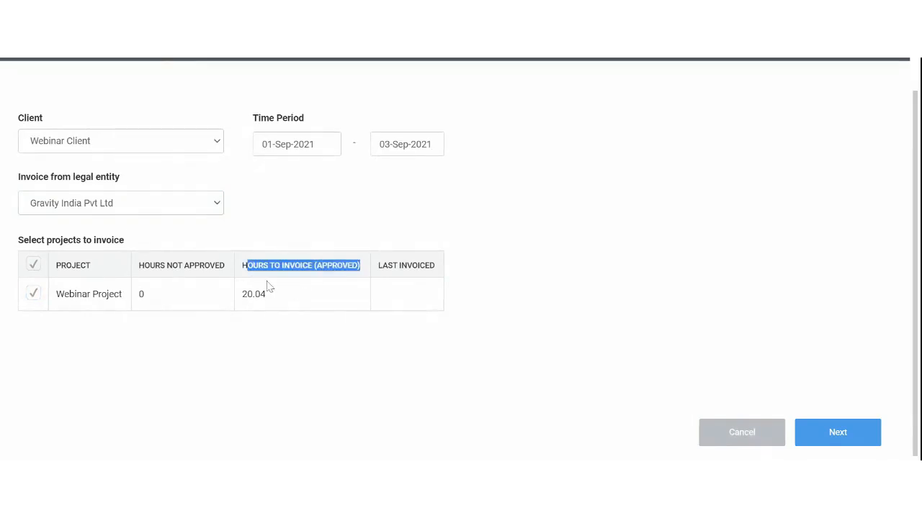
click(261, 324)
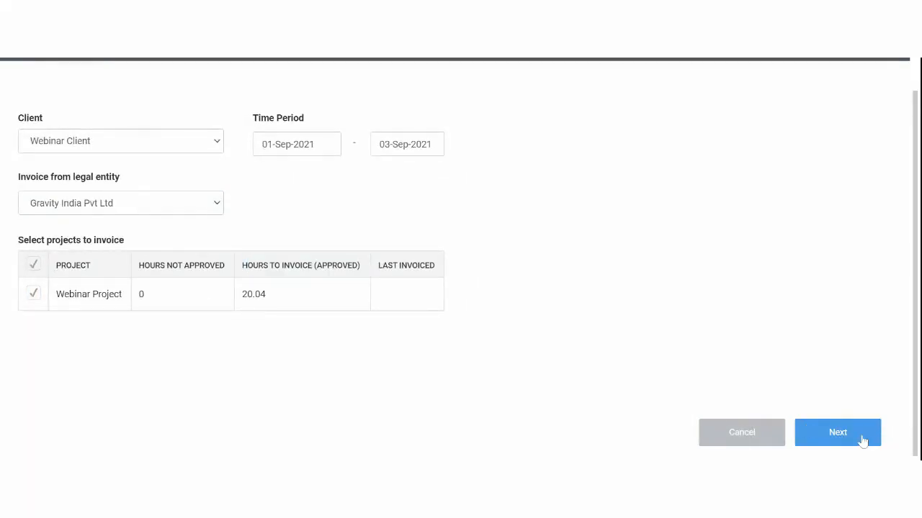
click(859, 437)
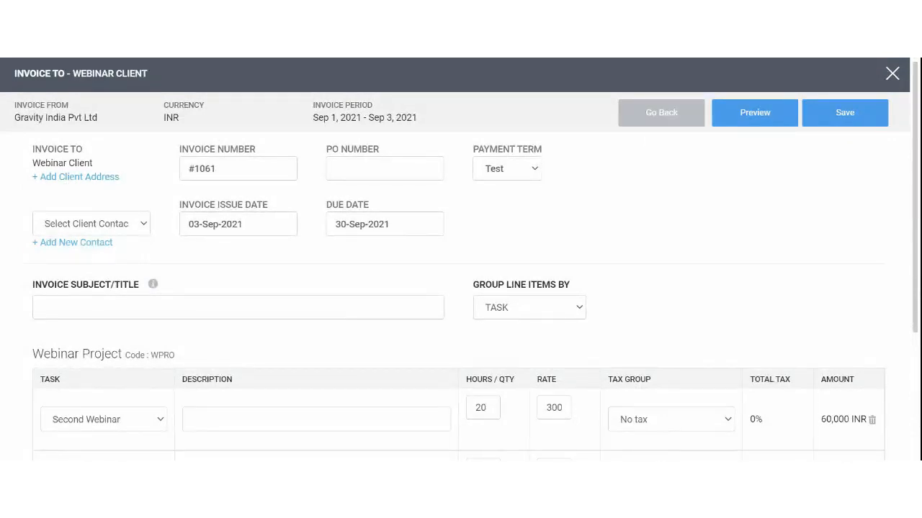
Add a Hyderabad billing address for Webinar Client, with Baker Island as the country, and save it
click(52, 179)
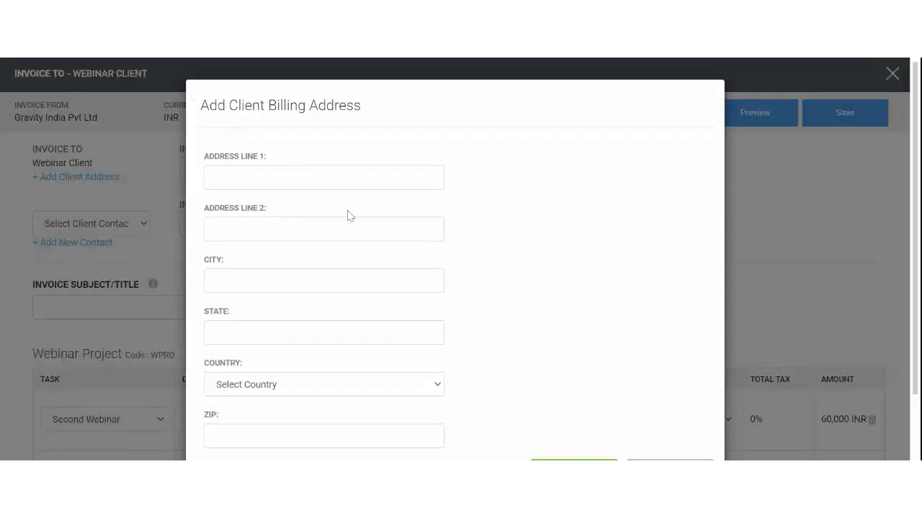
click(340, 179)
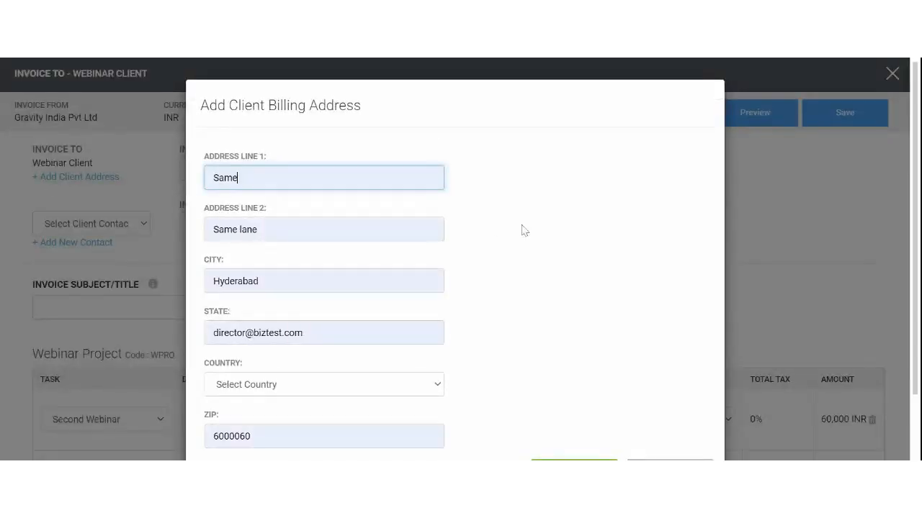
scroll(521, 231, down, 2)
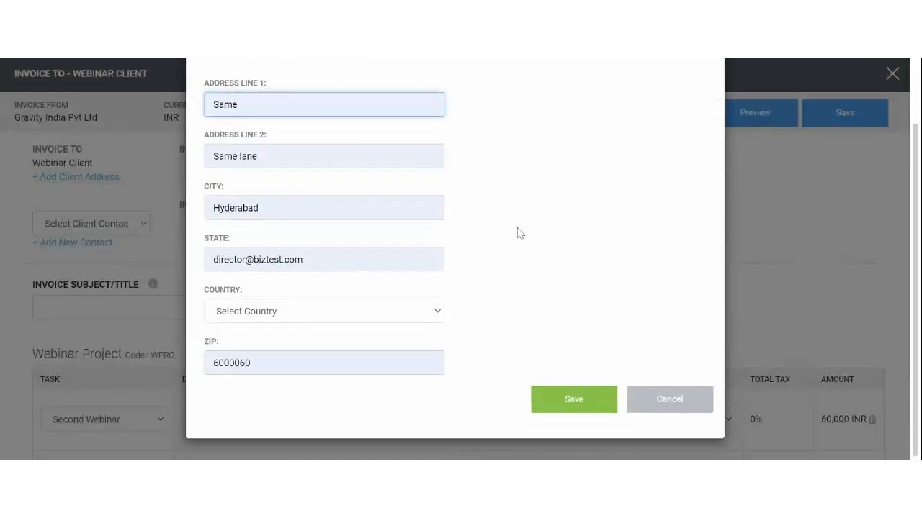
click(370, 318)
click(360, 291)
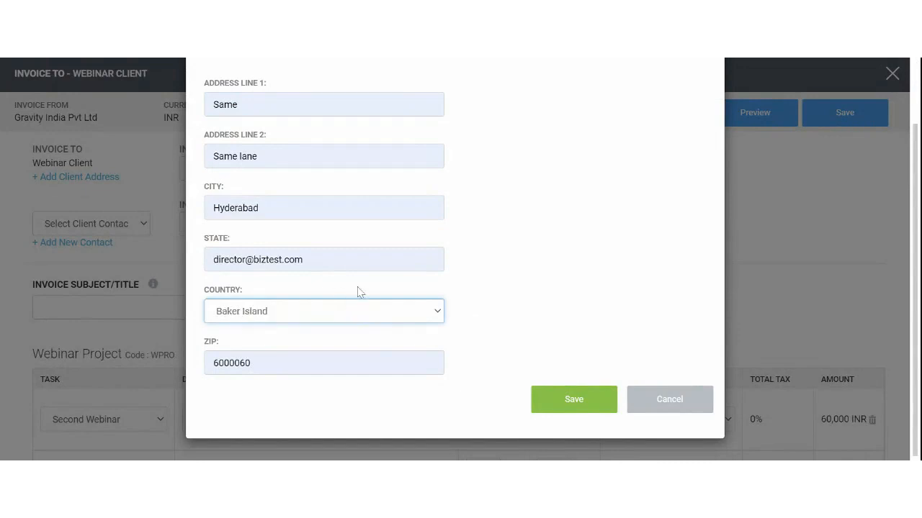
click(594, 406)
Assign an existing client contact to invoice #1061 instead of creating a new one
scroll(124, 184, down, 1)
click(122, 179)
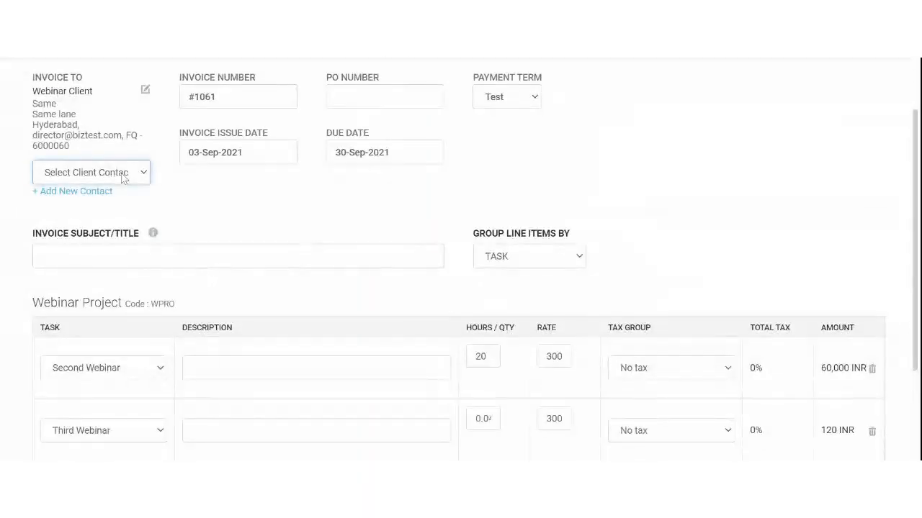
click(218, 199)
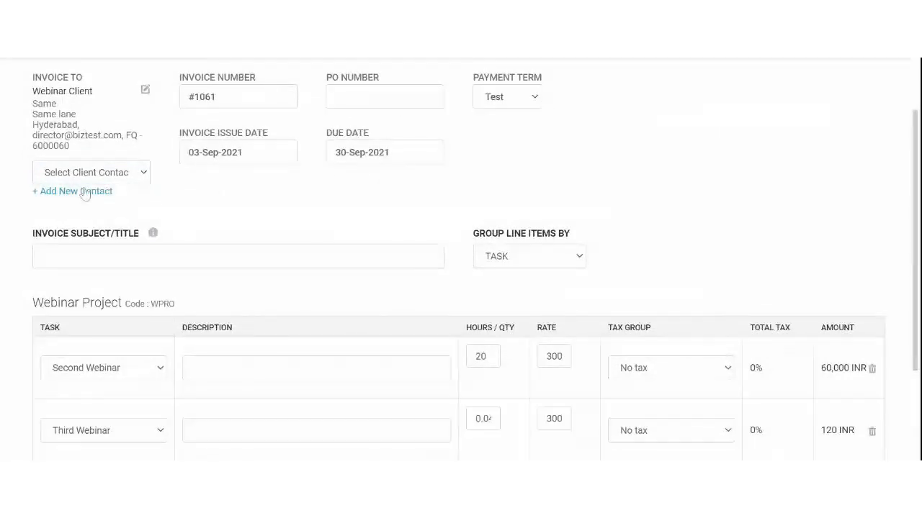
scroll(199, 216, up, 1)
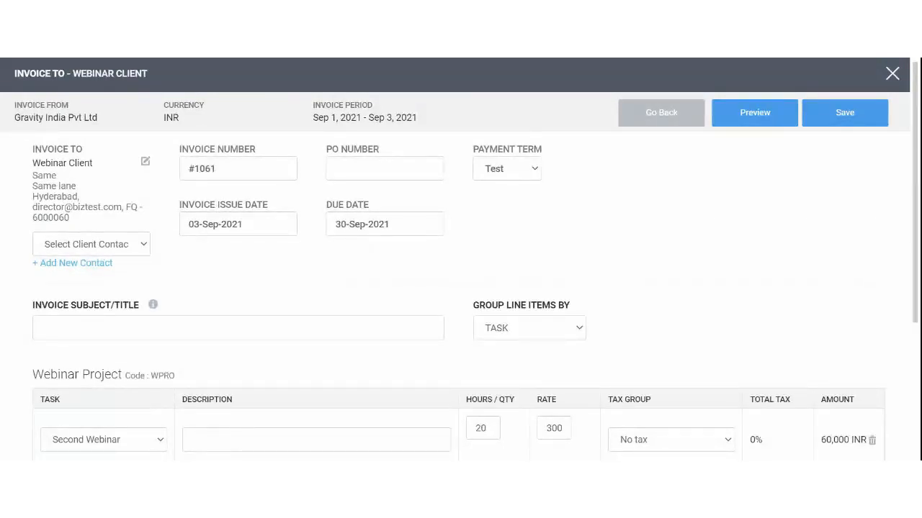
click(93, 262)
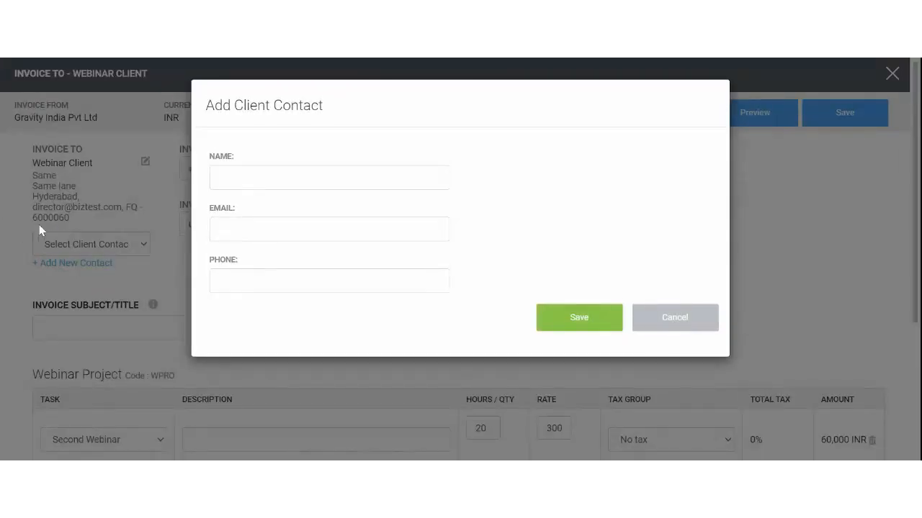
click(329, 178)
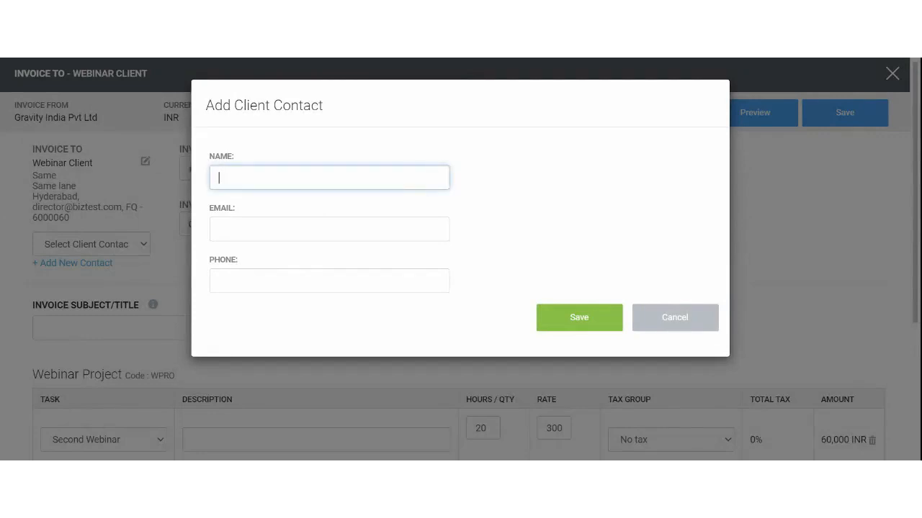
click(673, 318)
click(94, 278)
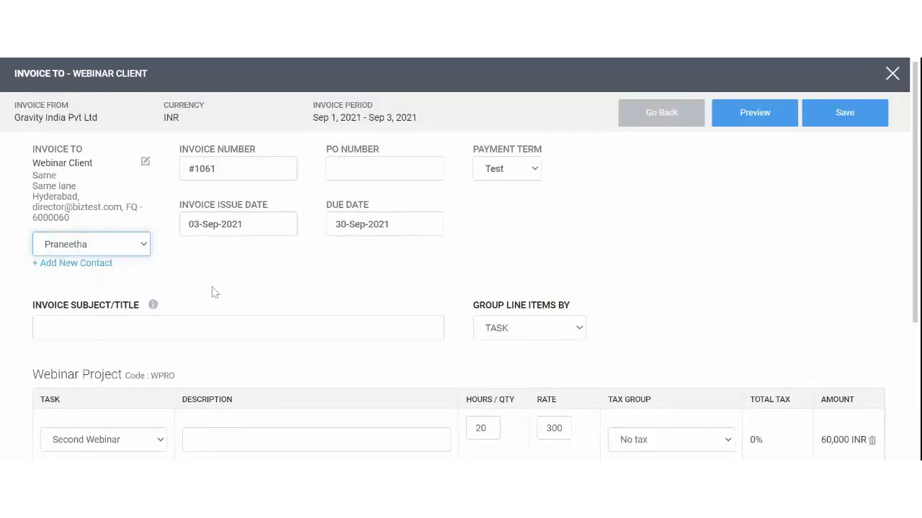
Keep the existing issue date, the 30-Sep-2021 due date and the payment term unchanged
scroll(239, 270, down, 1)
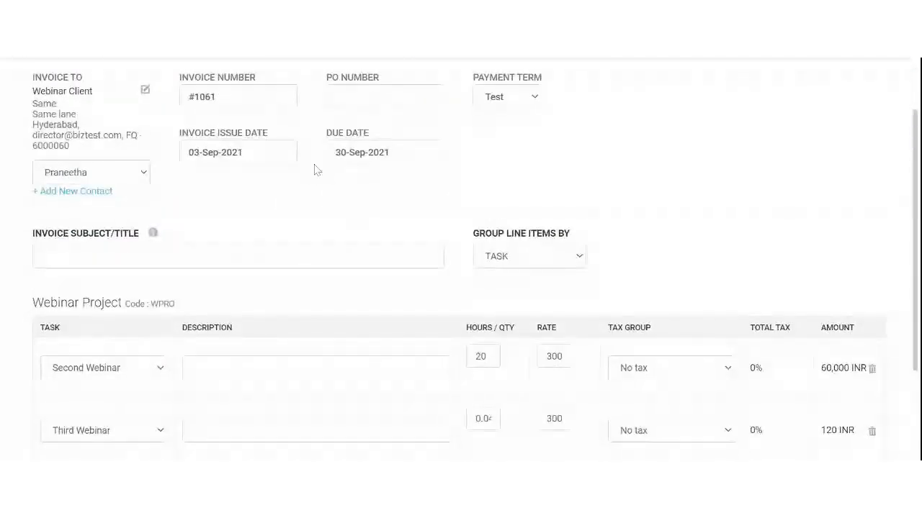
click(238, 152)
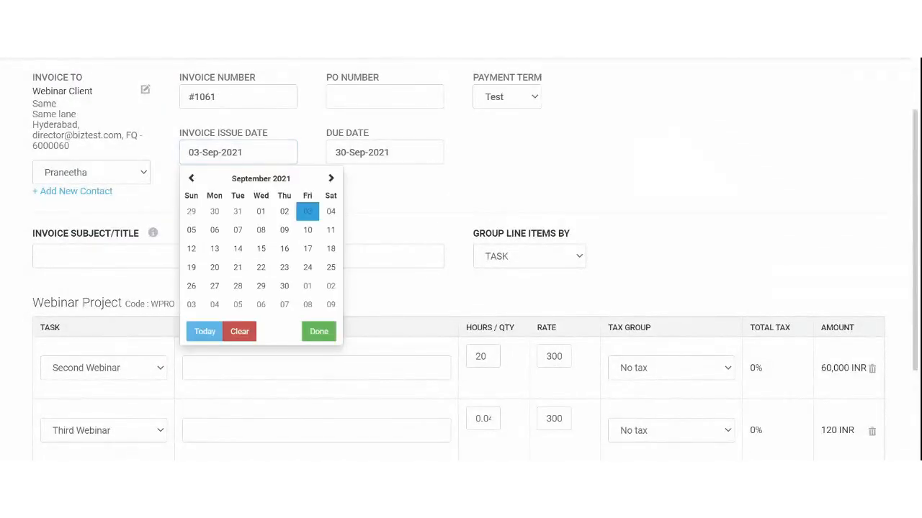
click(421, 203)
click(385, 152)
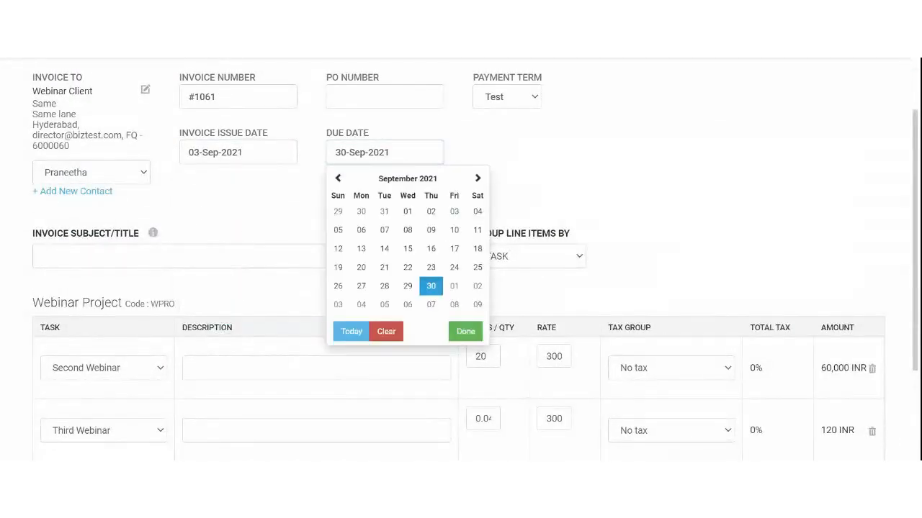
click(424, 287)
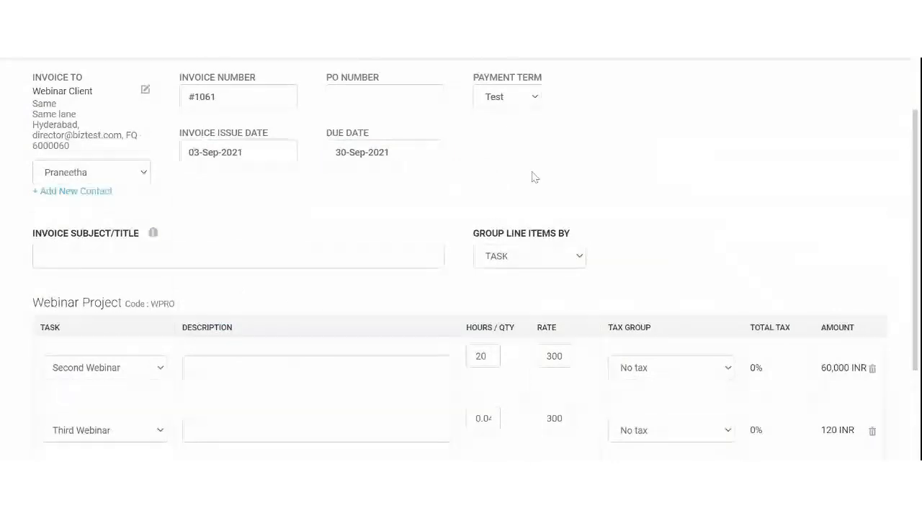
scroll(529, 173, up, 1)
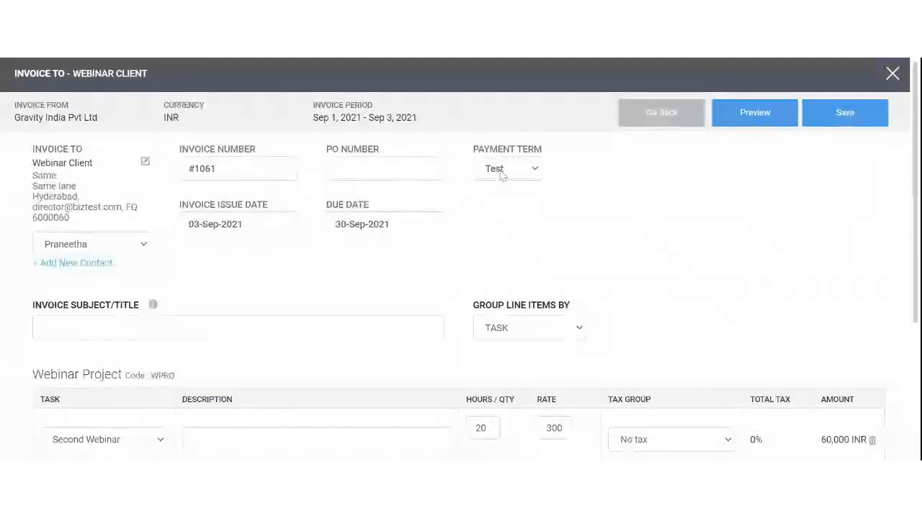
click(500, 171)
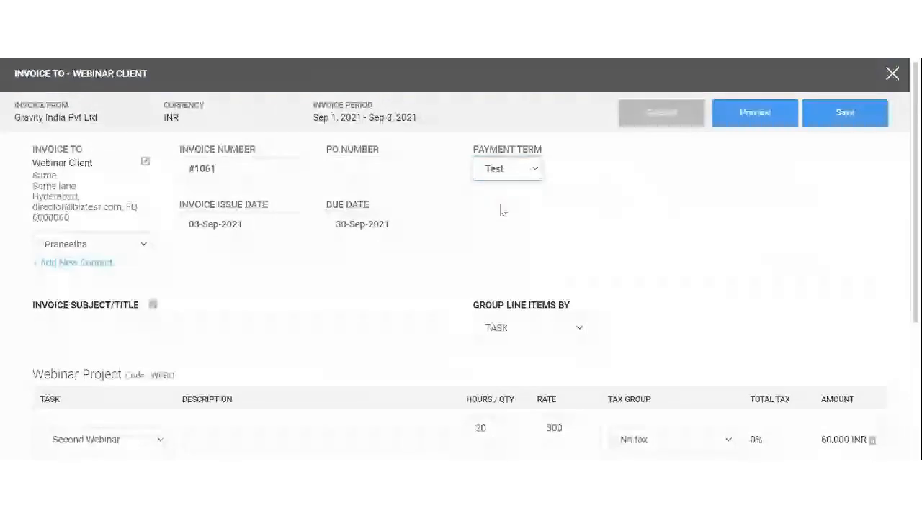
scroll(480, 210, down, 1)
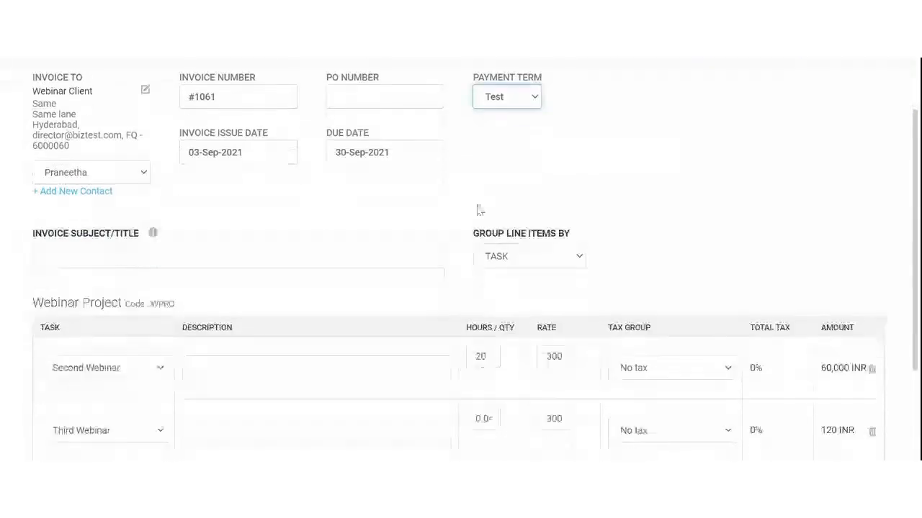
Enter 'Webinar Invoice for Timesheet' as the invoice subject/title
click(101, 261)
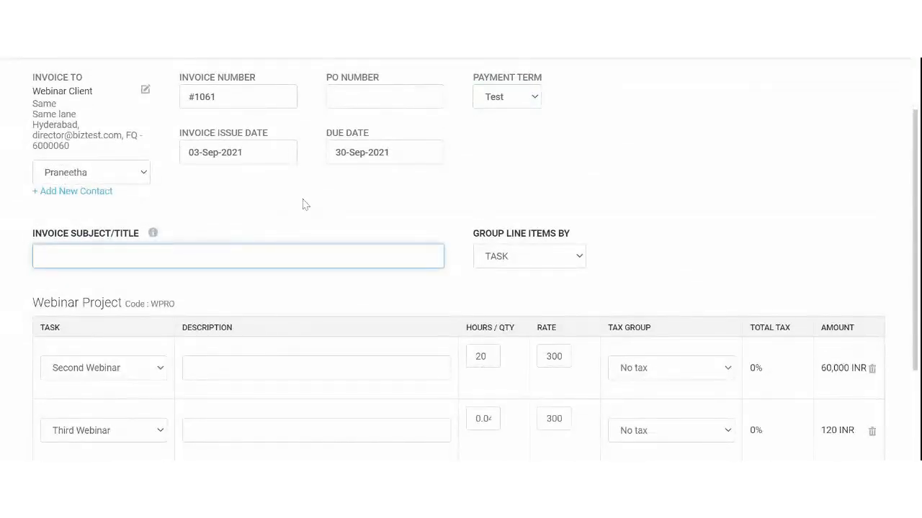
text(Webinar Invoice for T)
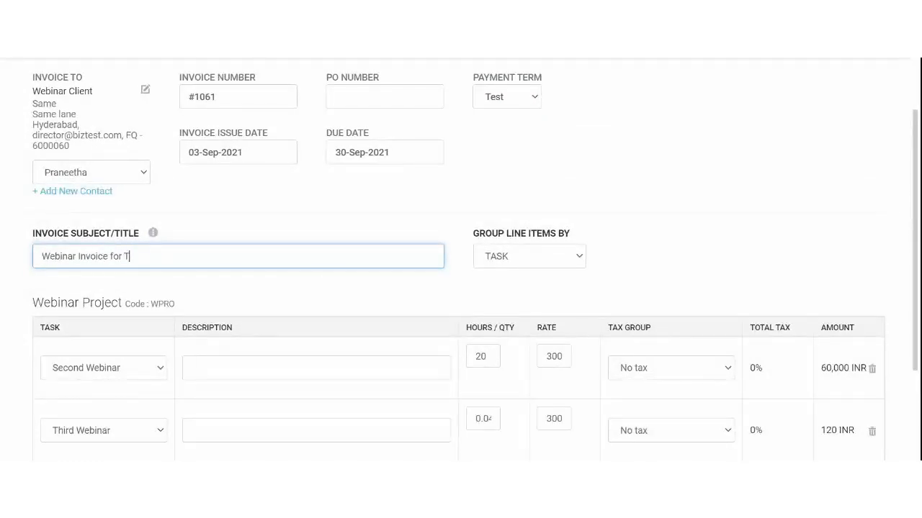
text(imesheet)
scroll(307, 205, down, 2)
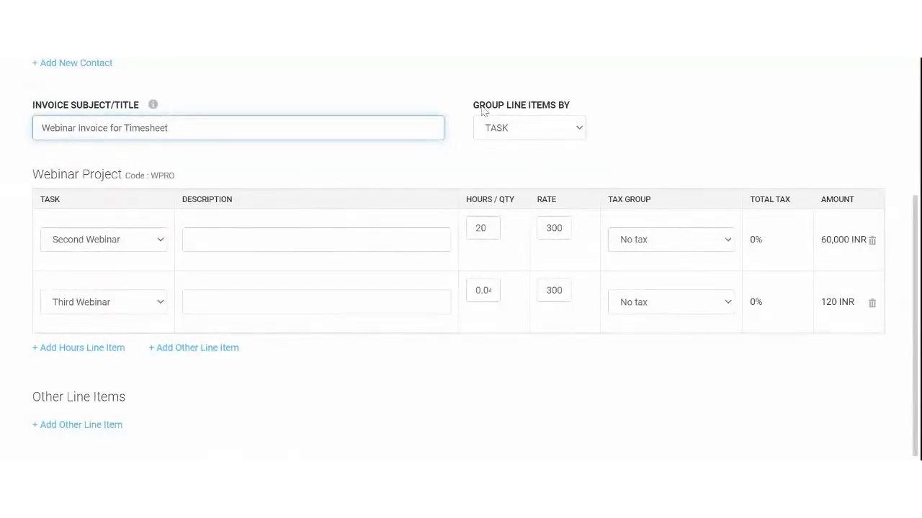
drag(480, 105, 616, 108)
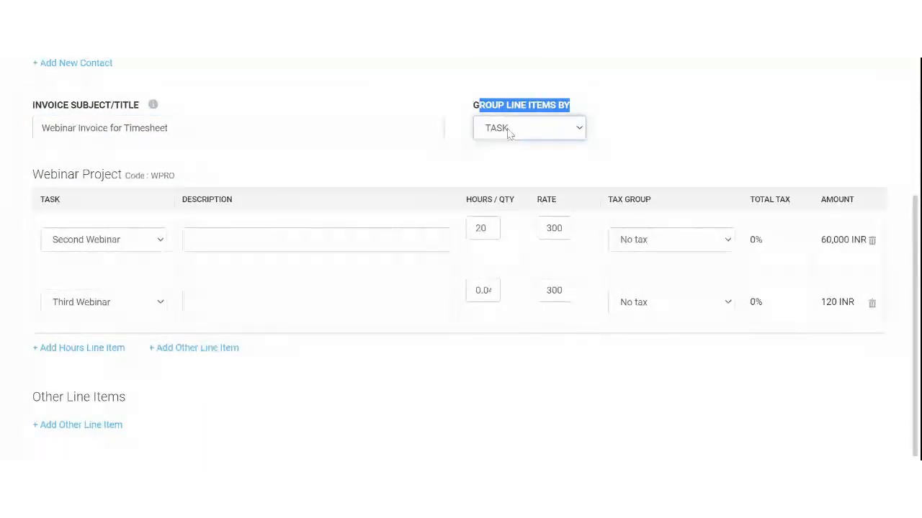
Try grouping line items by resource, then by billing role, checking the line's resource, hours and rate
click(317, 170)
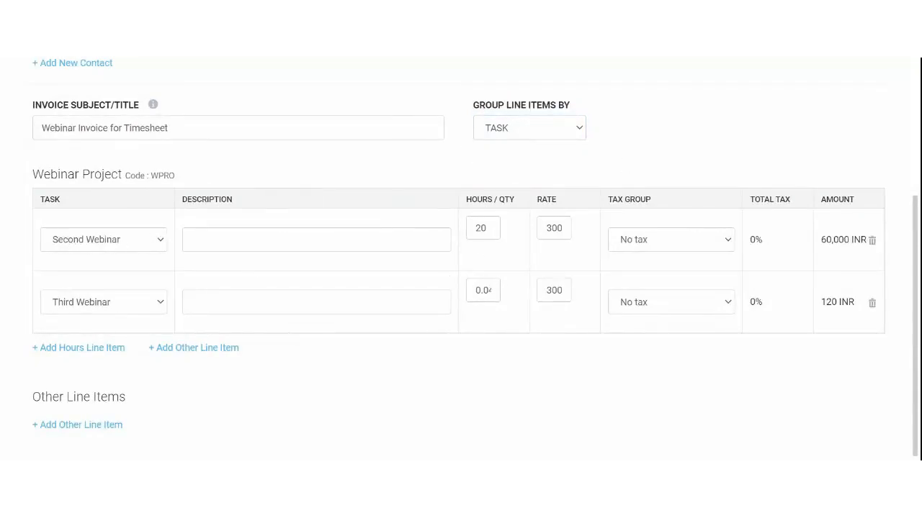
click(501, 161)
click(85, 304)
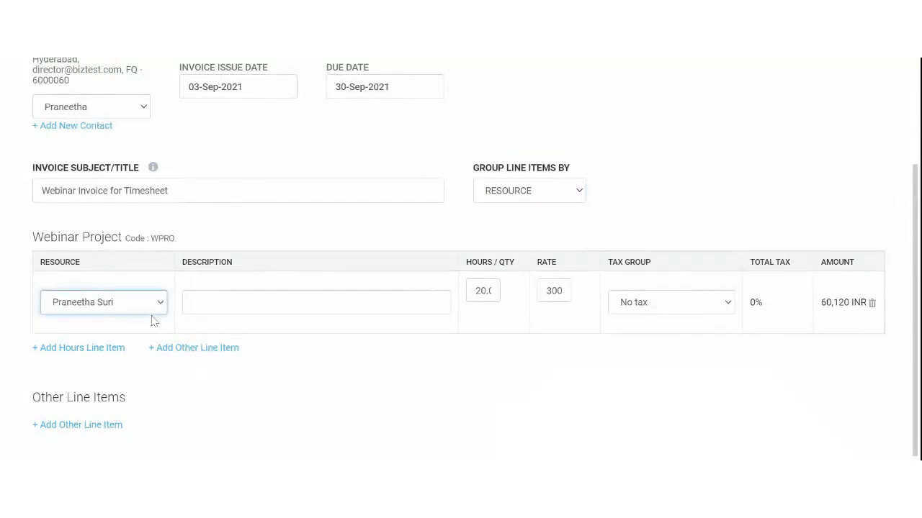
click(496, 292)
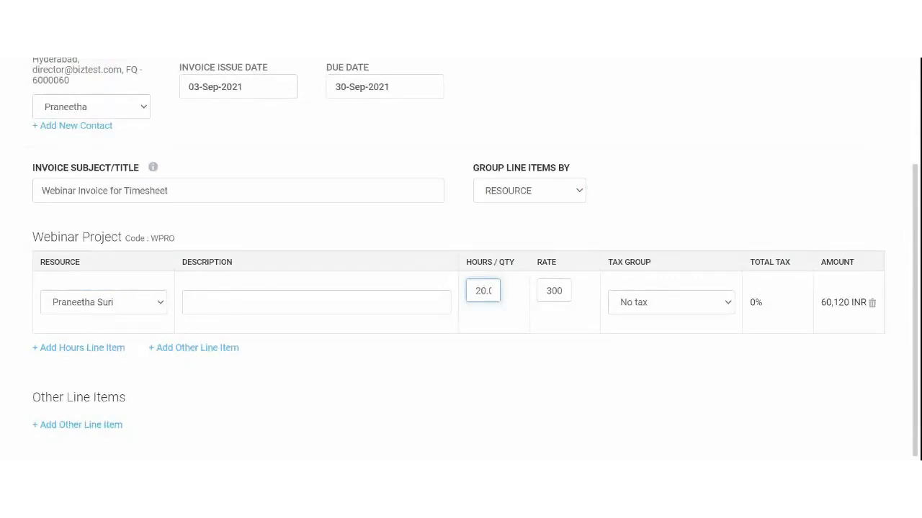
click(547, 292)
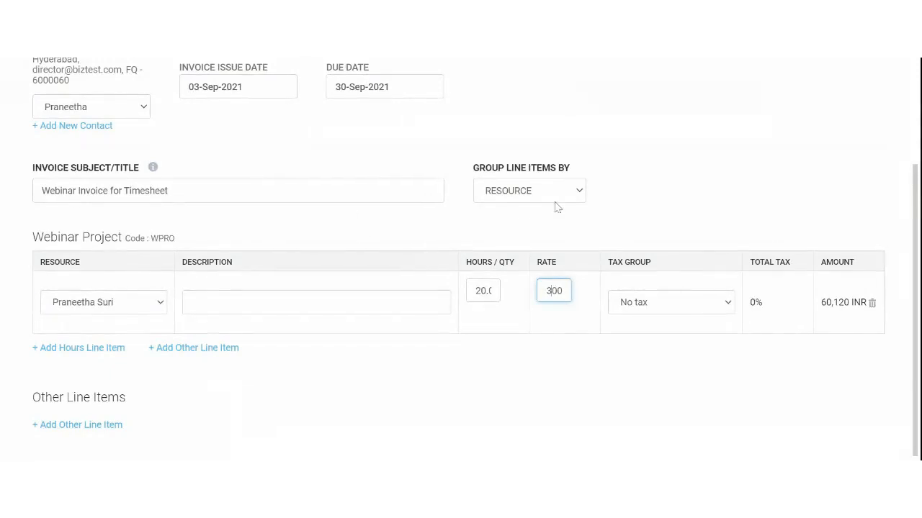
click(528, 180)
click(519, 198)
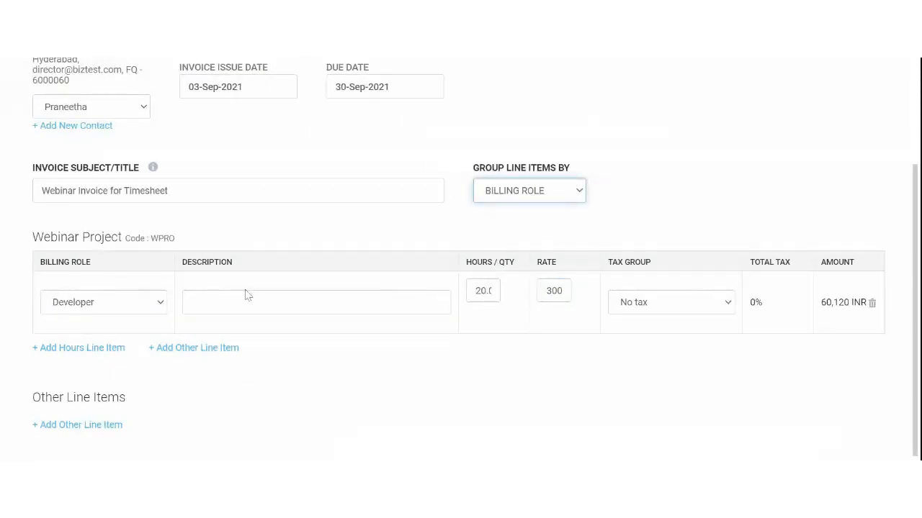
click(126, 314)
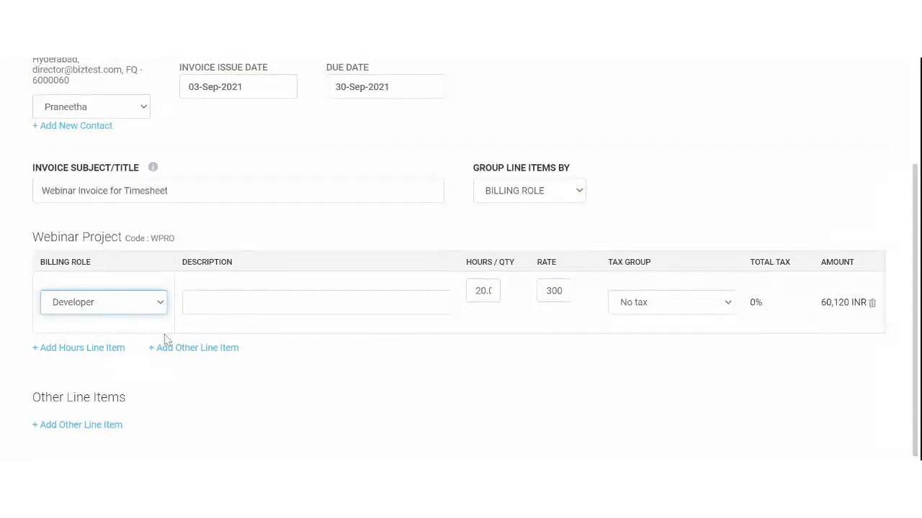
Add and remove a UX Designer line, then group line items by task
click(113, 347)
click(98, 392)
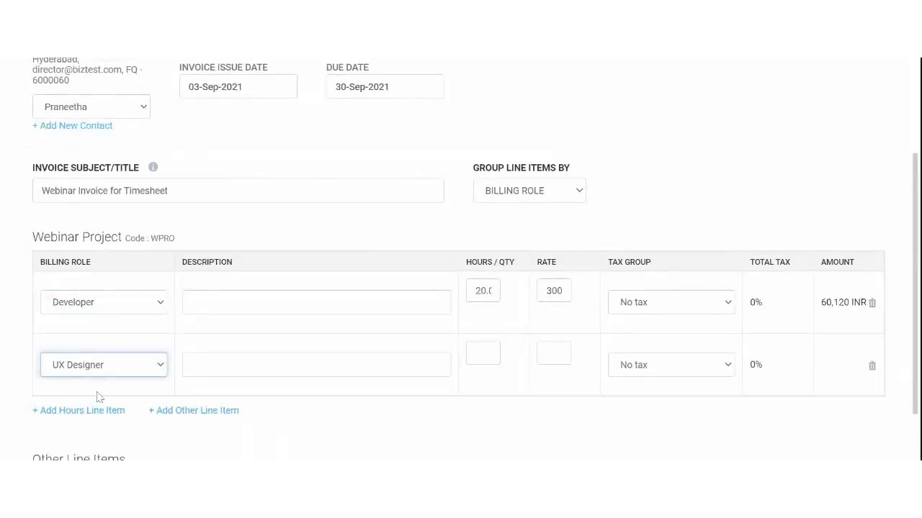
click(478, 353)
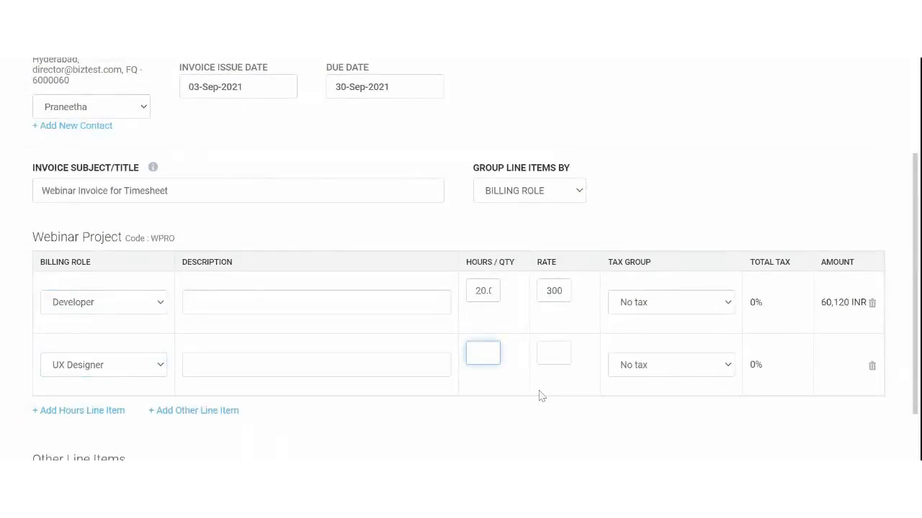
click(872, 368)
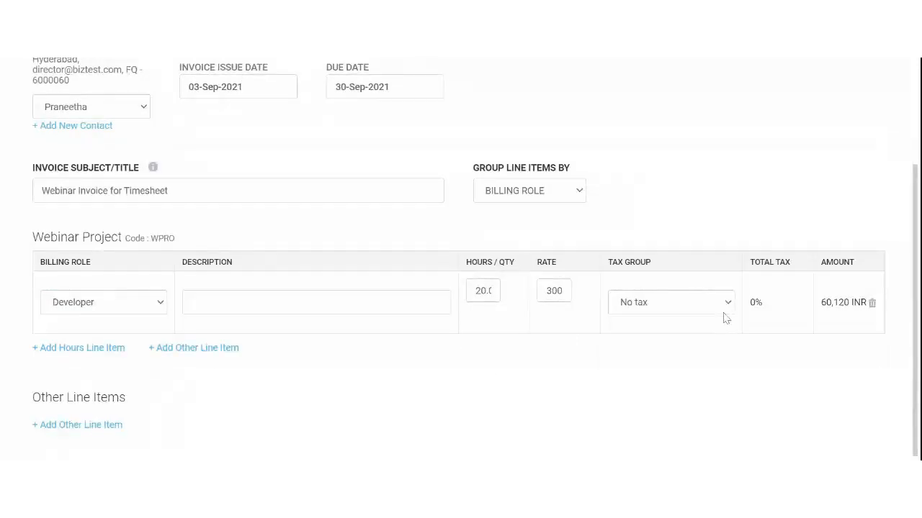
click(525, 196)
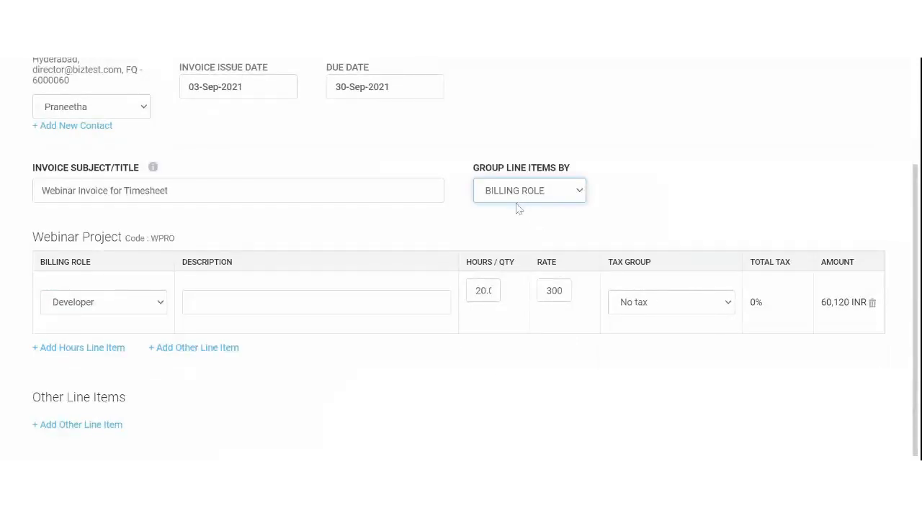
click(517, 218)
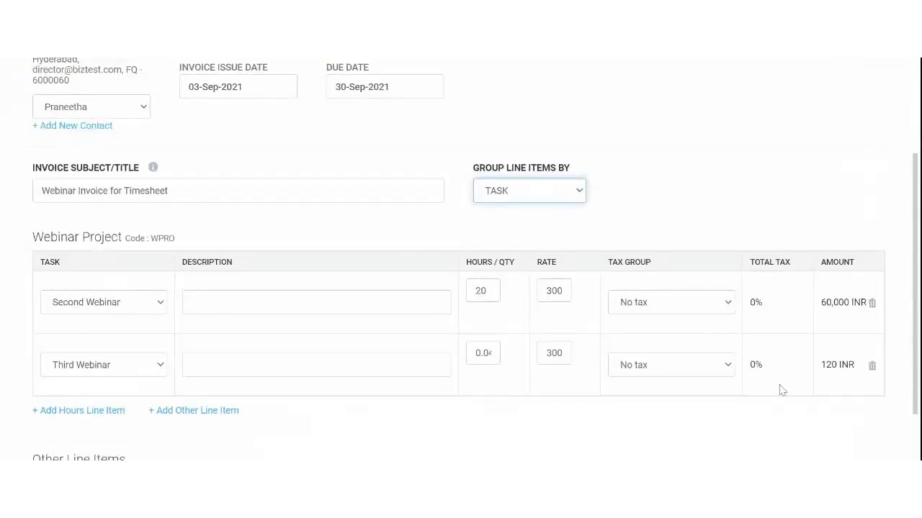
scroll(736, 220, down, 1)
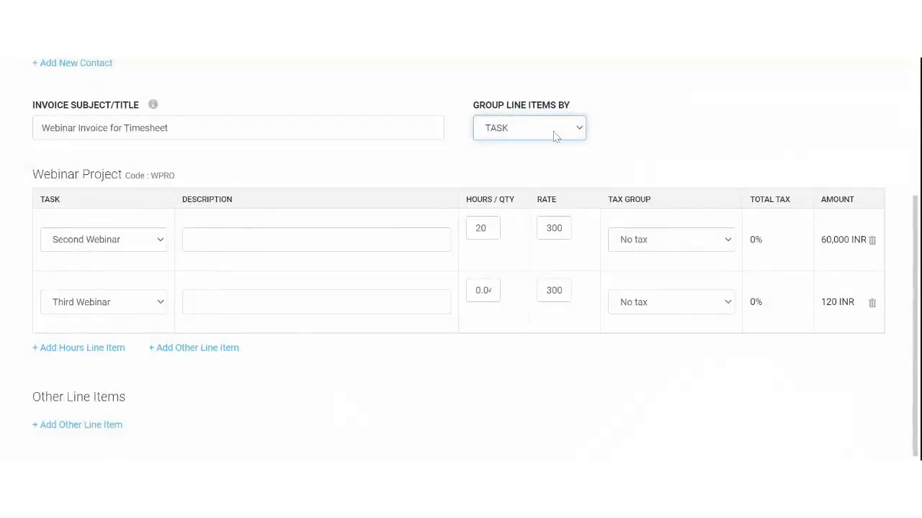
Set the tax group to GST on both the Second Webinar and Third Webinar lines
click(649, 245)
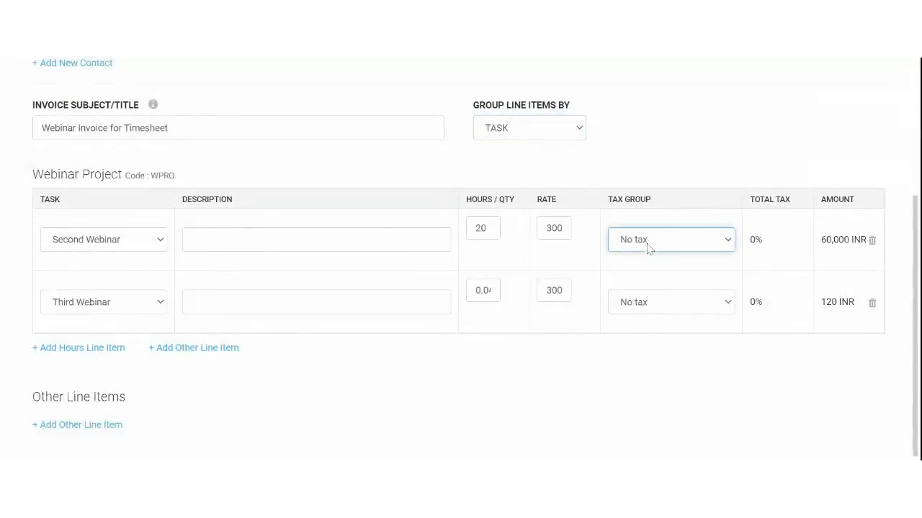
click(645, 261)
click(657, 308)
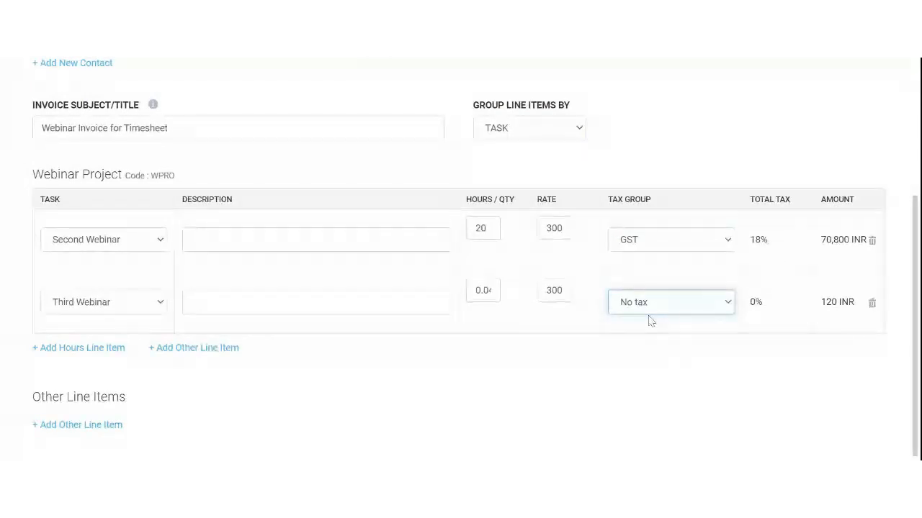
click(650, 321)
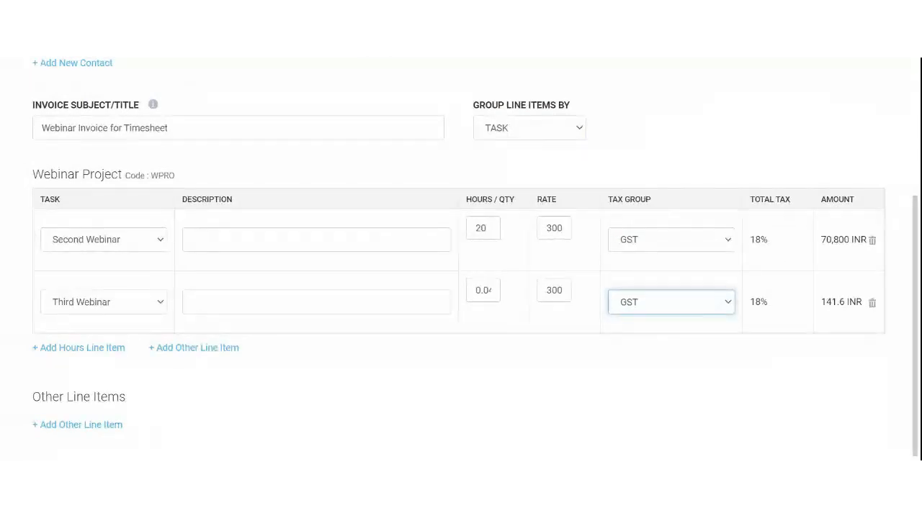
click(737, 352)
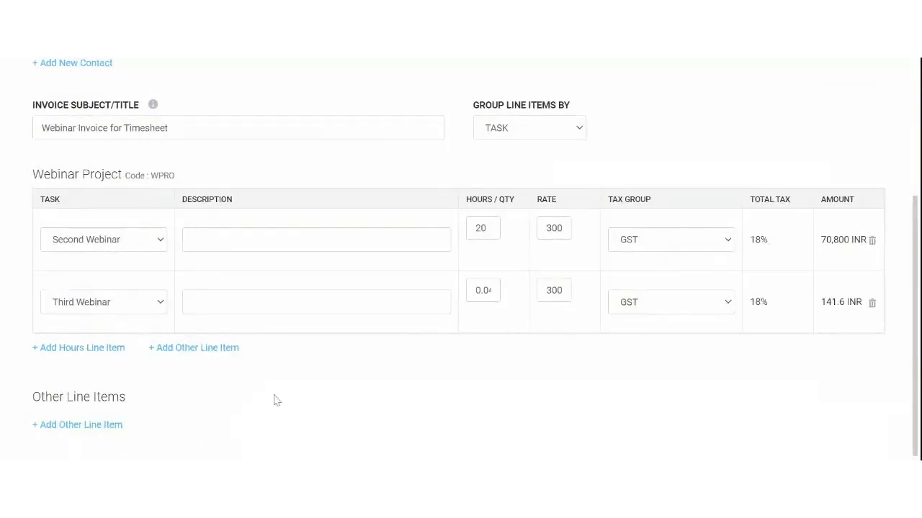
scroll(662, 290, up, 3)
scroll(663, 292, down, 3)
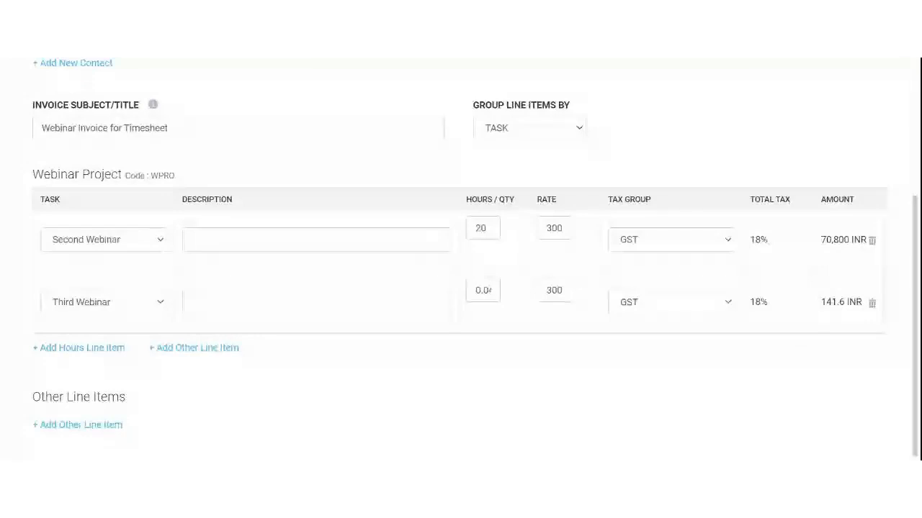
Fill in XYZ123 as the required PO number after Preview flags it as missing
scroll(670, 324, up, 5)
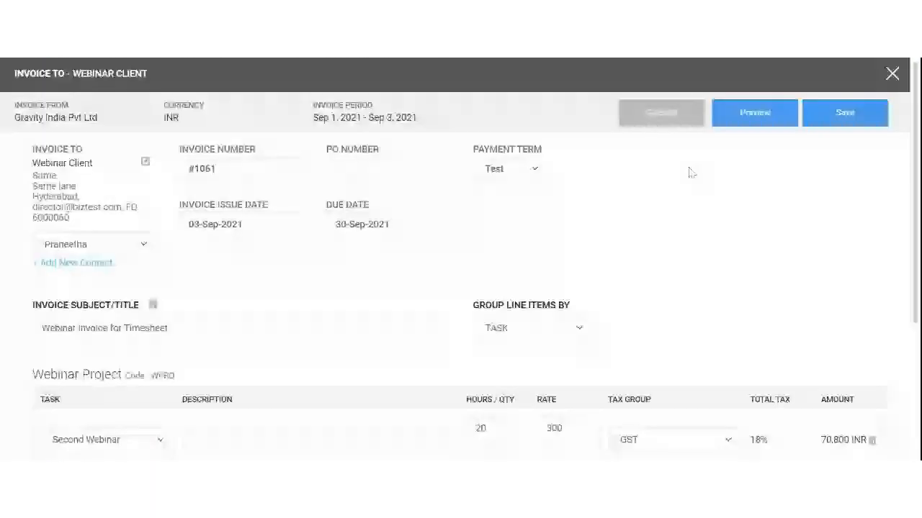
click(755, 114)
click(403, 168)
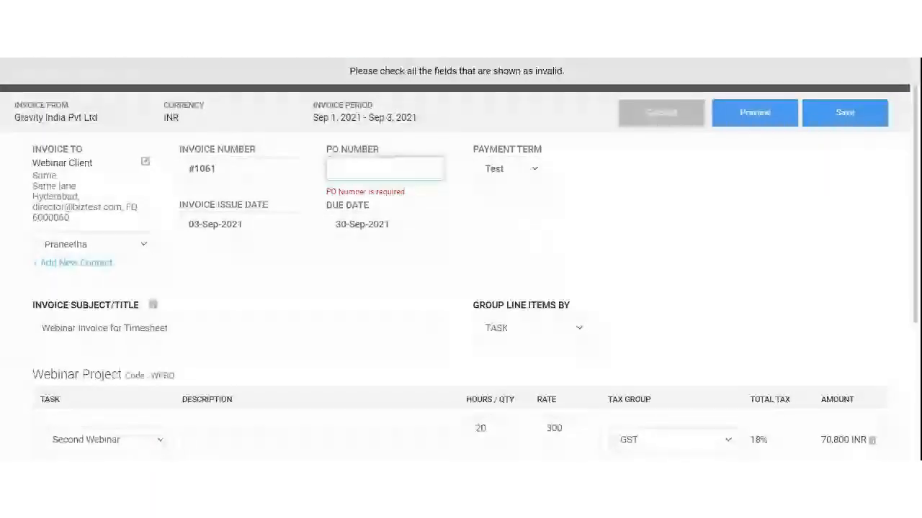
text(X)
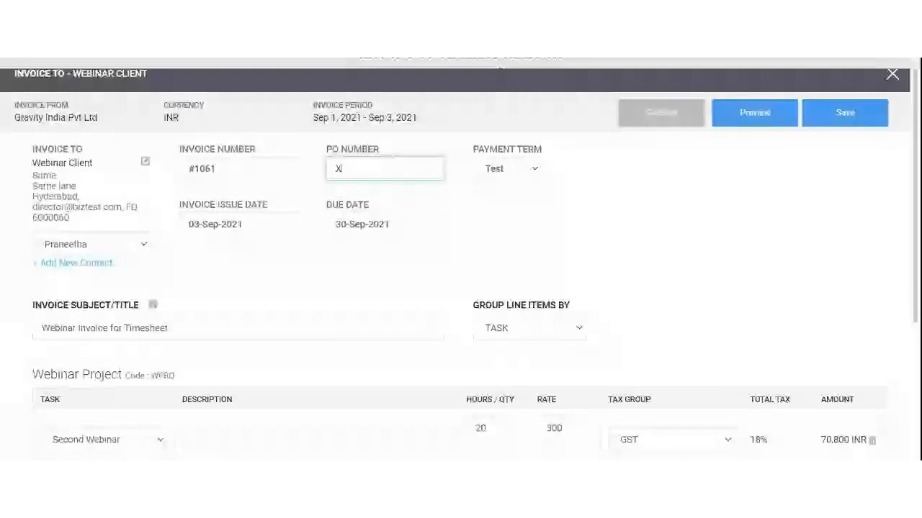
text(YZ1)
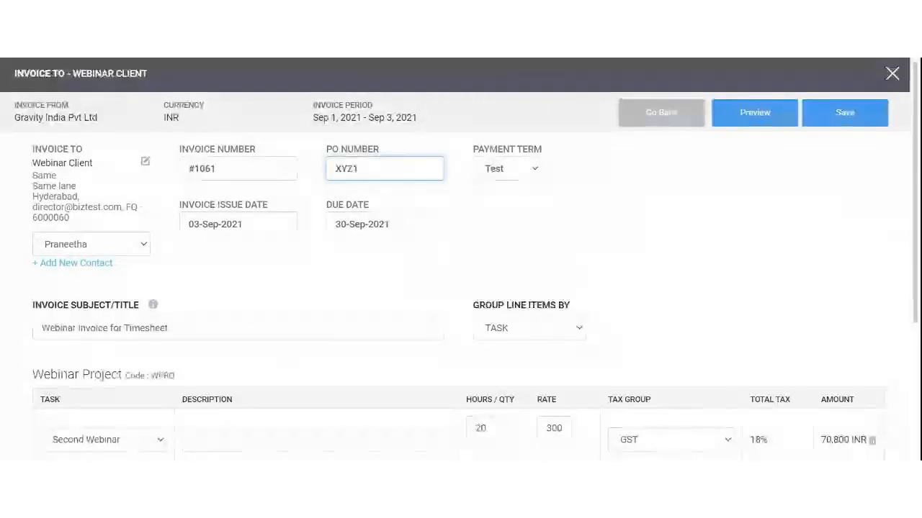
text(23)
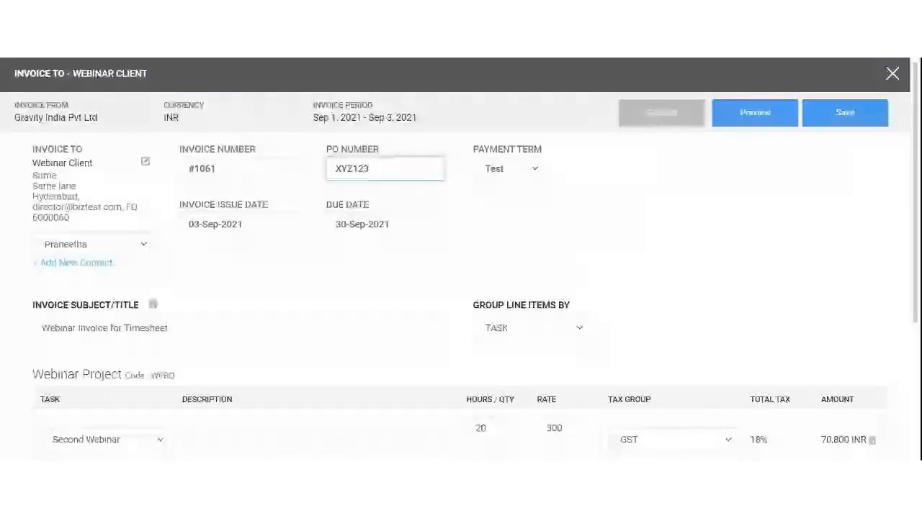
Preview invoice #1061, reviewing sender, Invoice To and bank details, then download it
click(769, 115)
scroll(514, 235, down, 3)
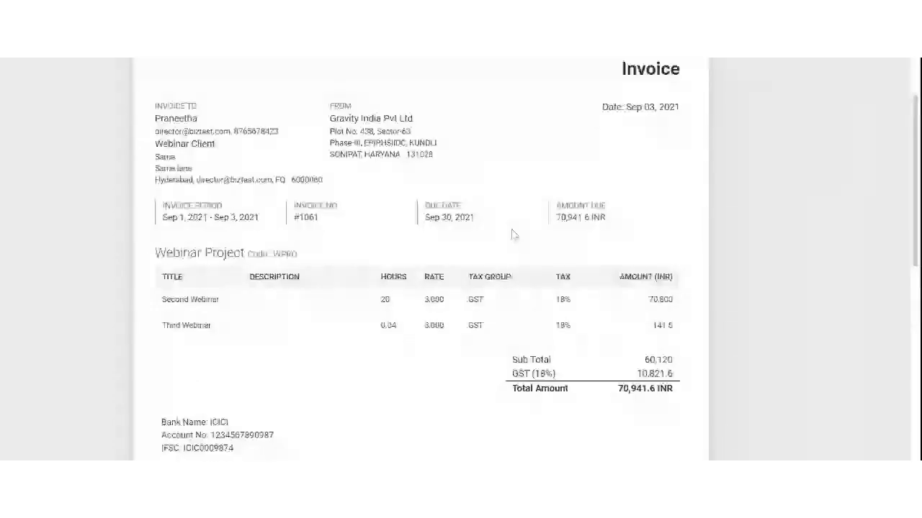
scroll(511, 259, up, 1)
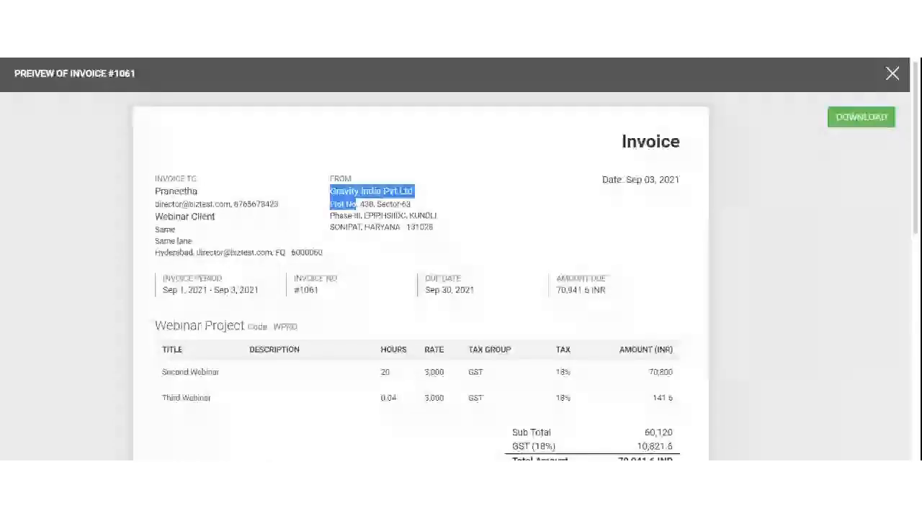
double_click(340, 178)
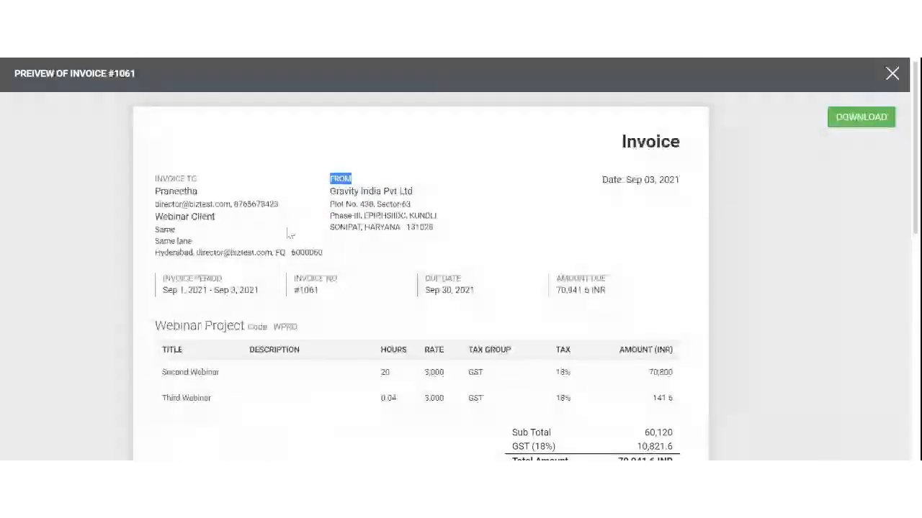
drag(156, 196, 322, 254)
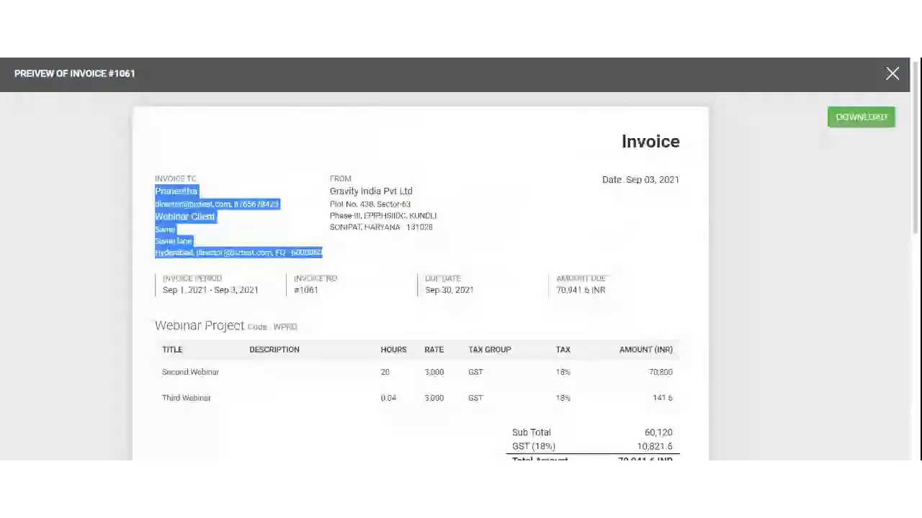
click(209, 242)
scroll(232, 230, down, 4)
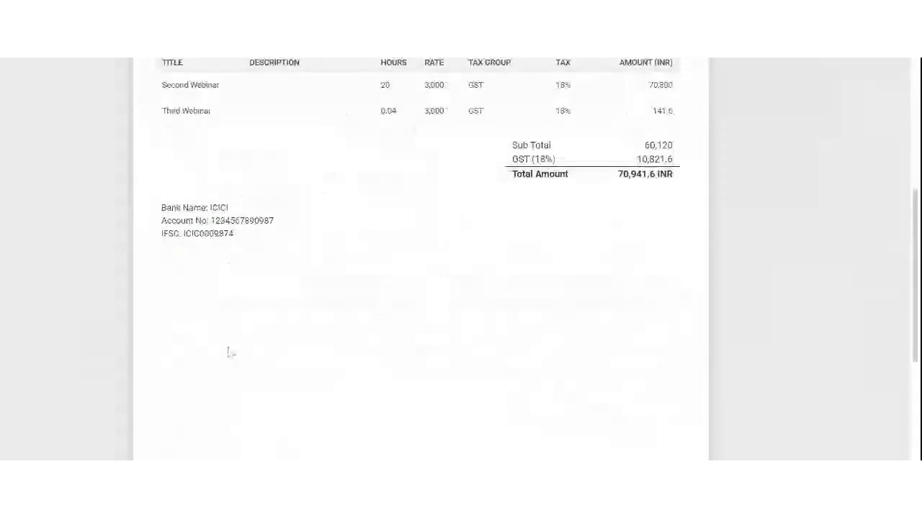
drag(166, 208, 280, 260)
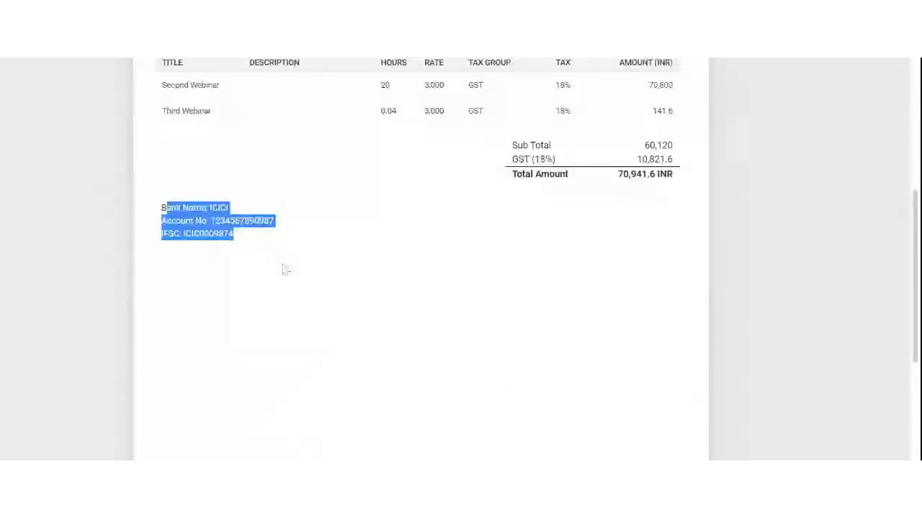
scroll(285, 269, up, 4)
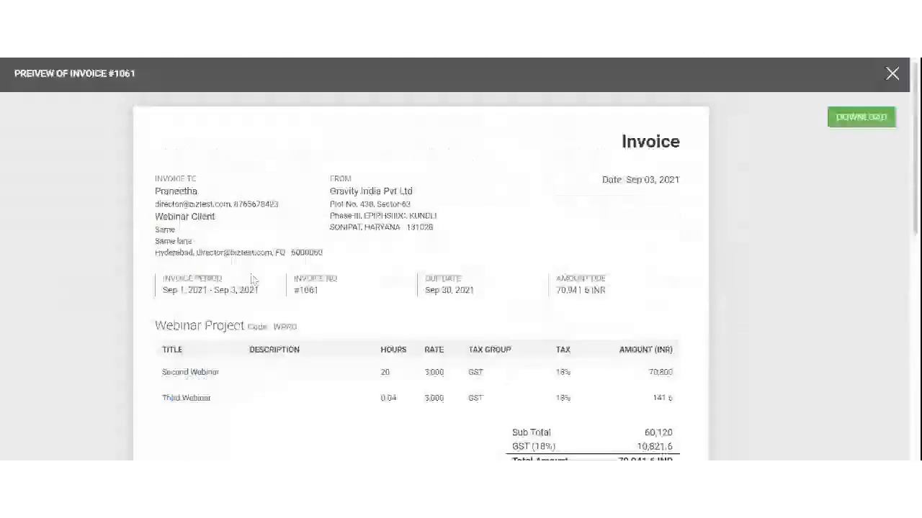
click(856, 125)
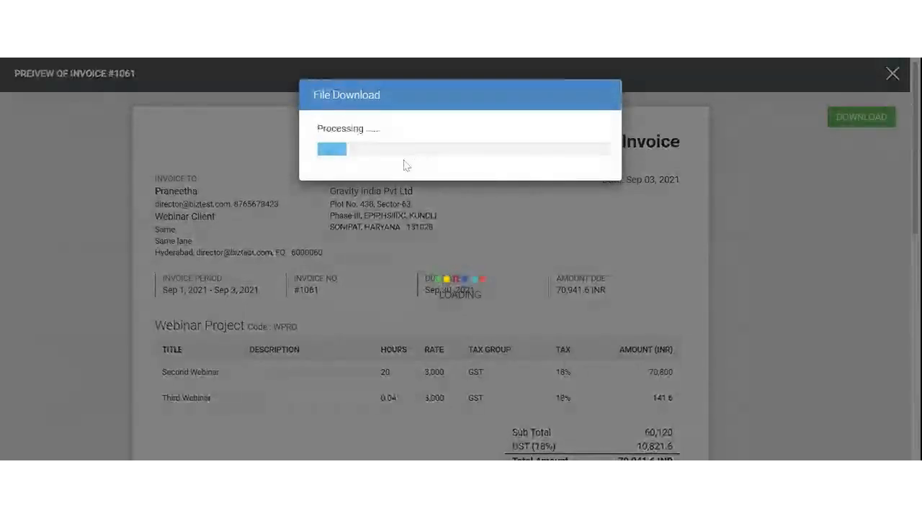
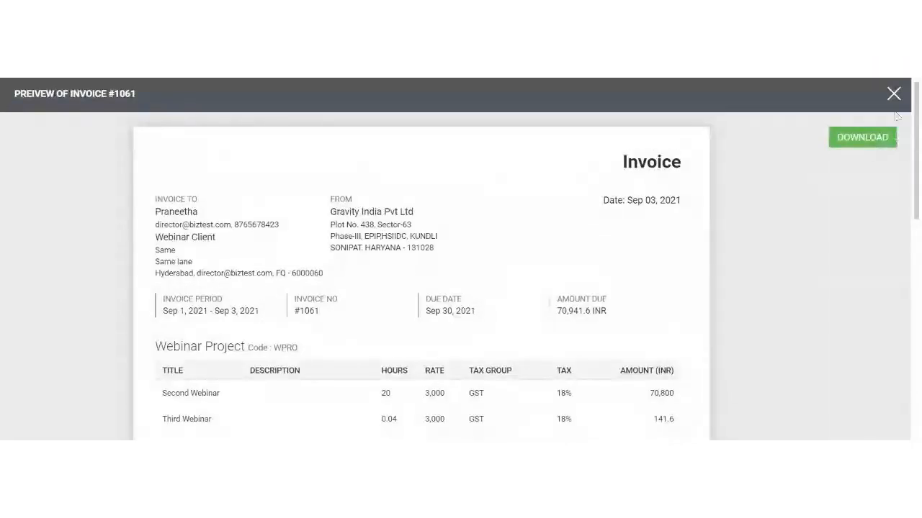
Close the invoice #1061 preview, save the invoice and scroll to the Webinar Client row
click(893, 94)
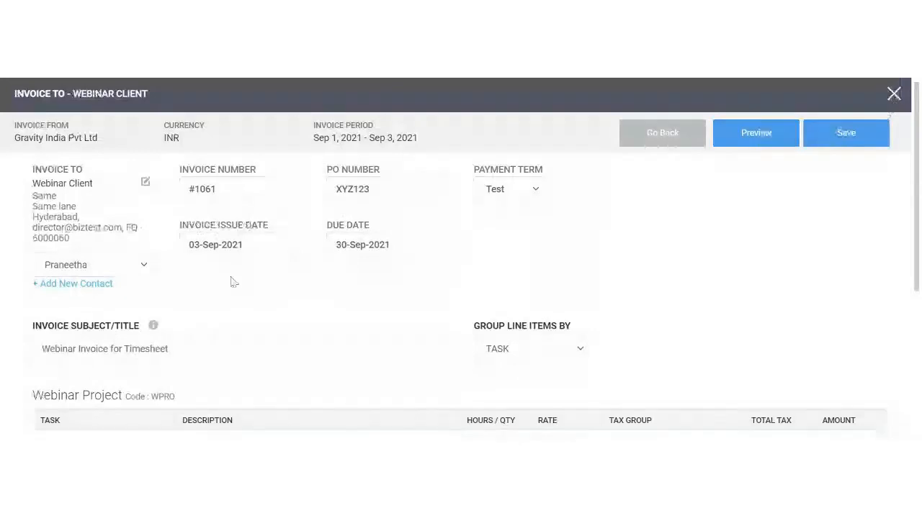
click(837, 135)
scroll(599, 263, down, 3)
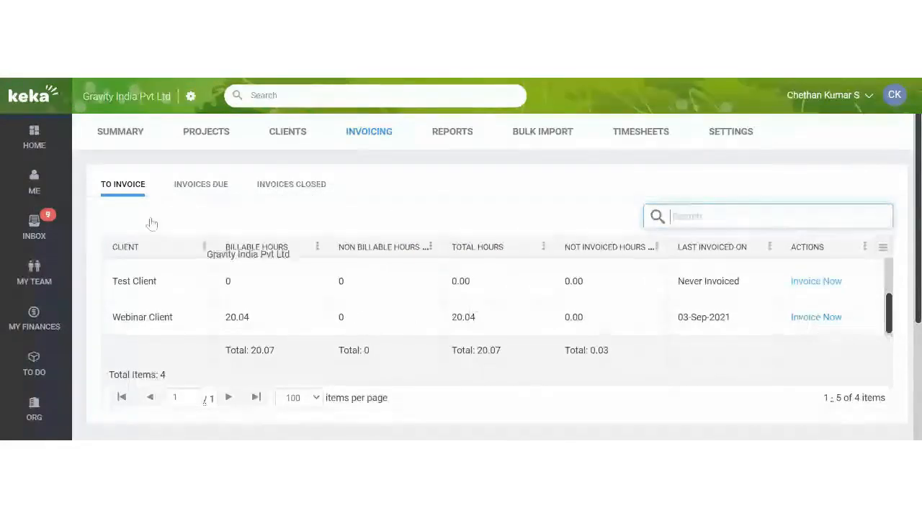
Open the Timesheet invoice settings, then step back to the home dashboard
click(191, 97)
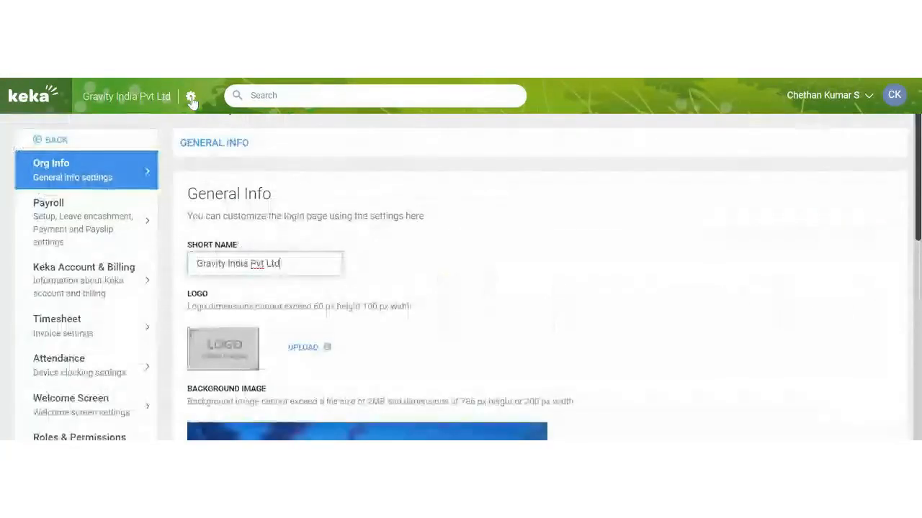
click(116, 333)
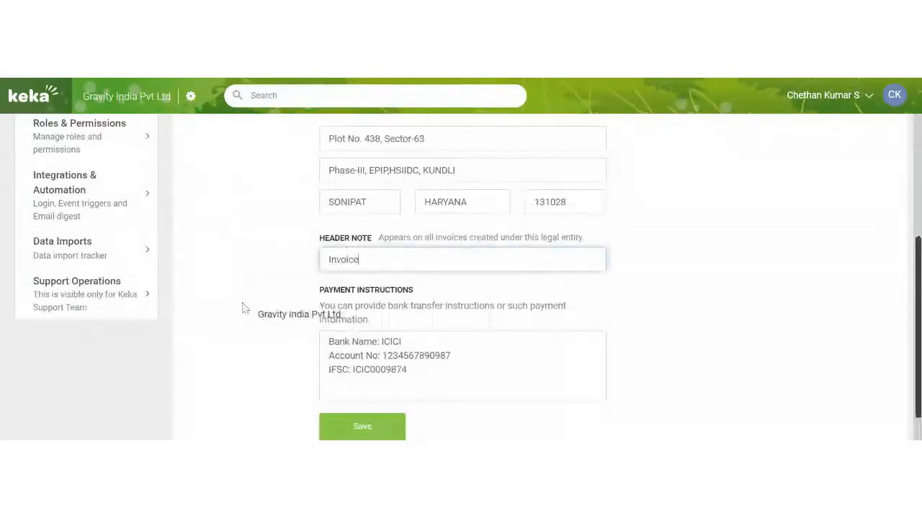
scroll(233, 313, up, 5)
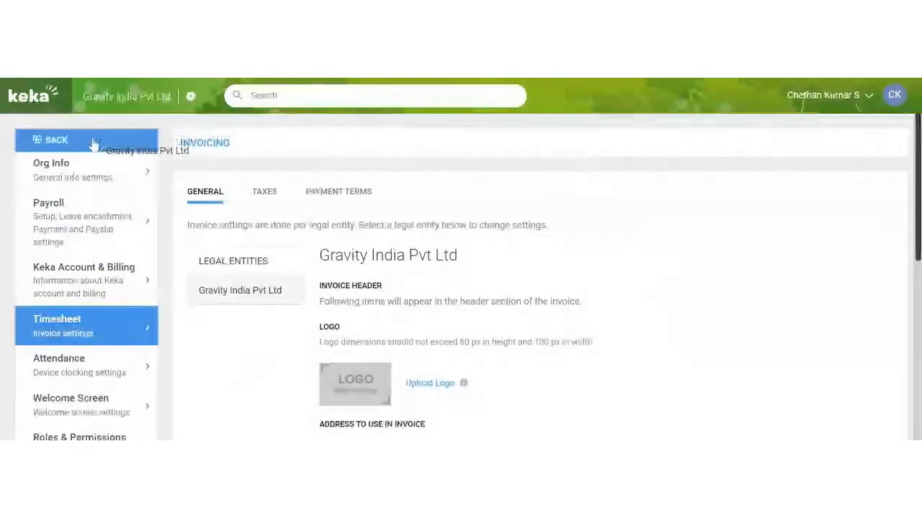
click(108, 99)
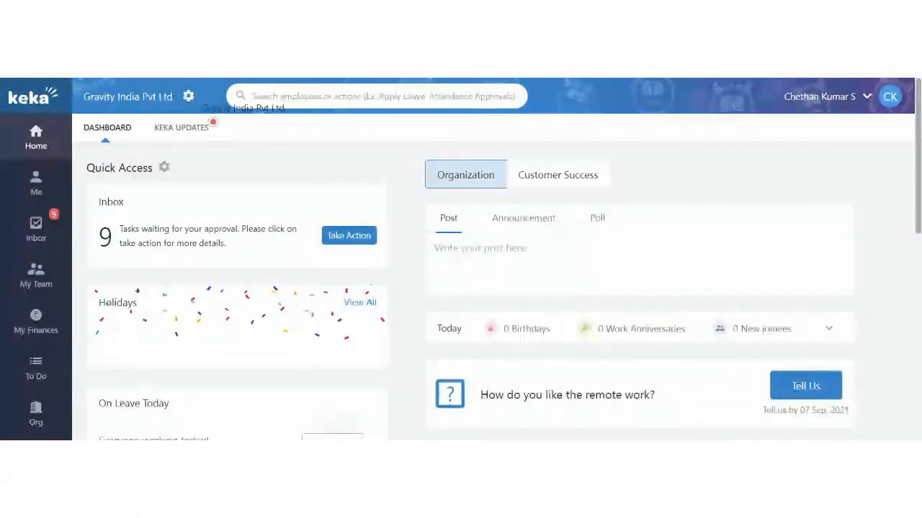
Review the Gravity India Pvt Ltd invoice header, address and bank-detail payment instructions
click(188, 98)
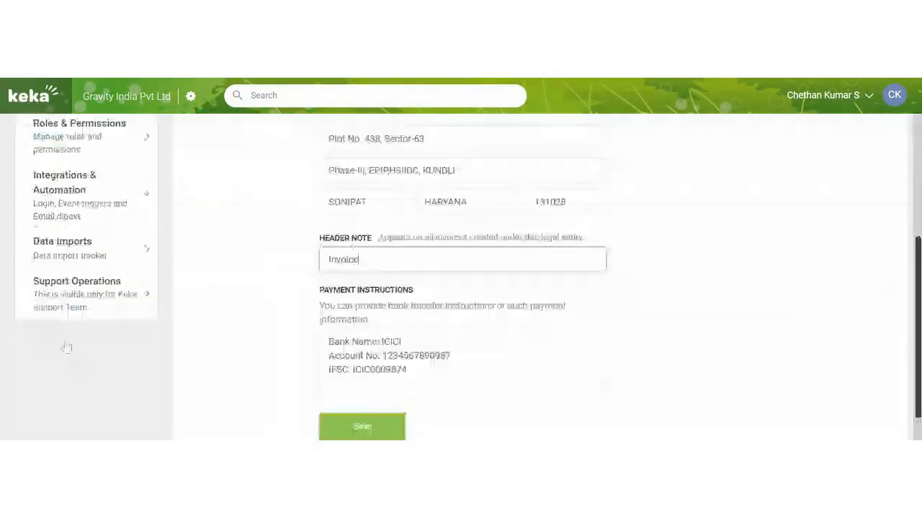
scroll(184, 326, up, 4)
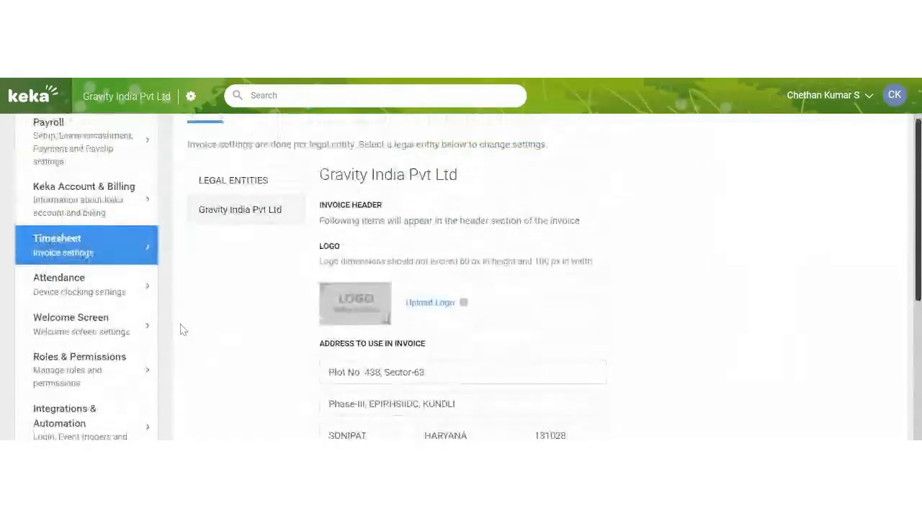
drag(234, 210, 579, 263)
scroll(525, 267, down, 4)
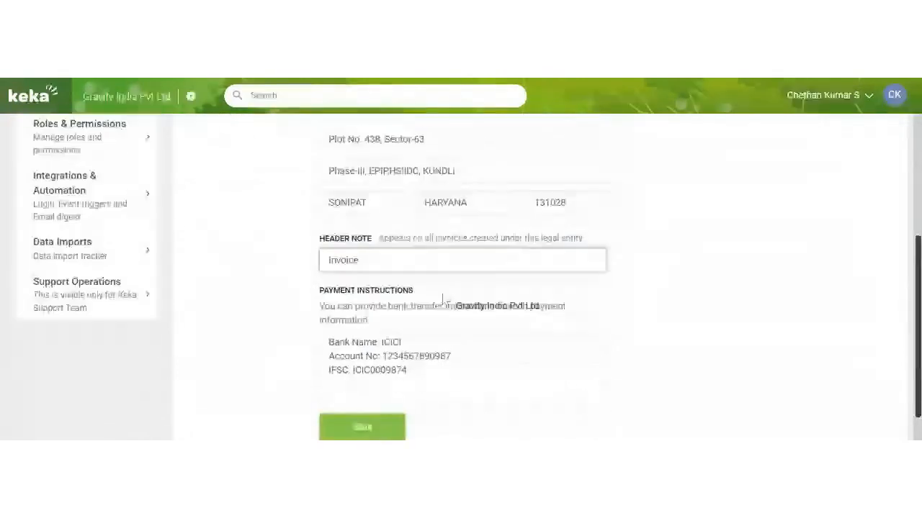
drag(329, 301, 420, 335)
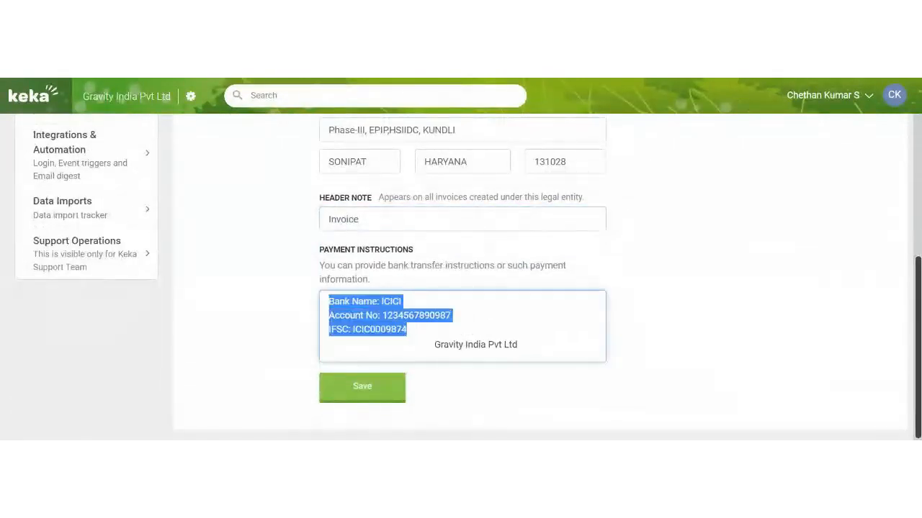
click(432, 339)
drag(321, 263, 447, 282)
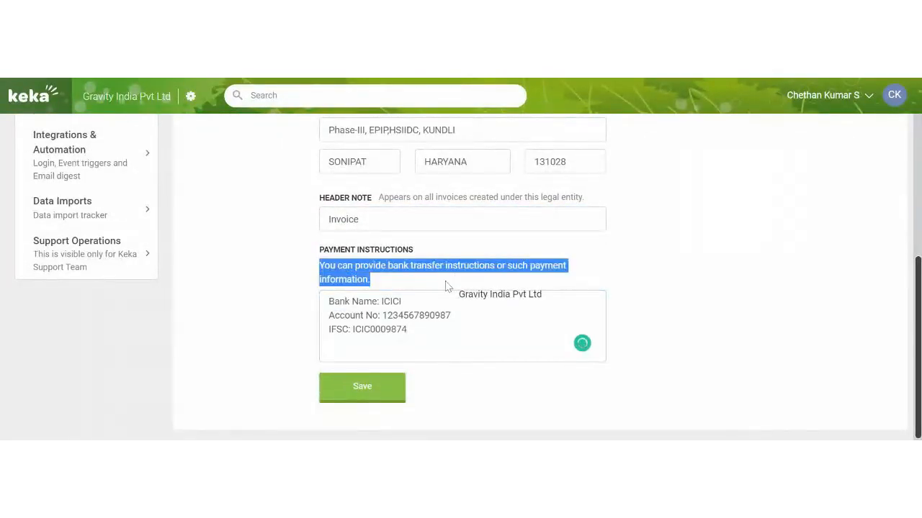
click(411, 312)
drag(344, 304, 436, 341)
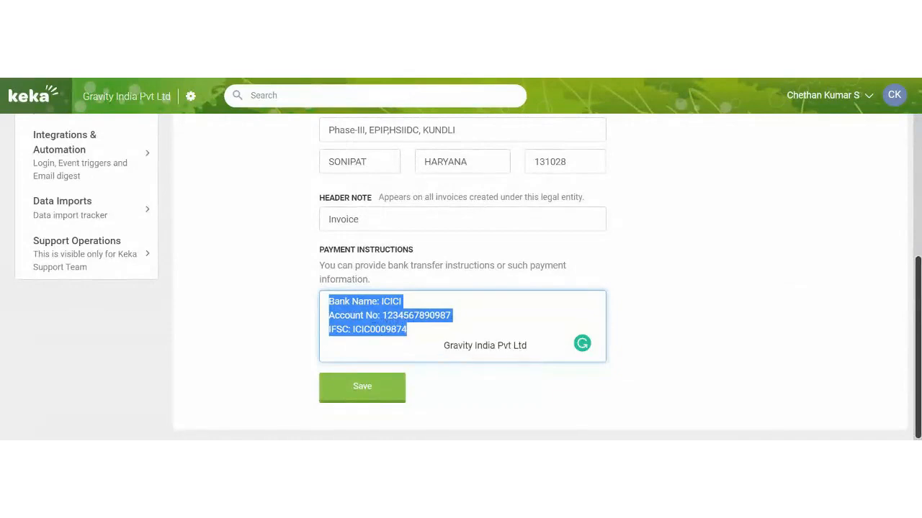
scroll(437, 341, up, 2)
scroll(437, 341, up, 7)
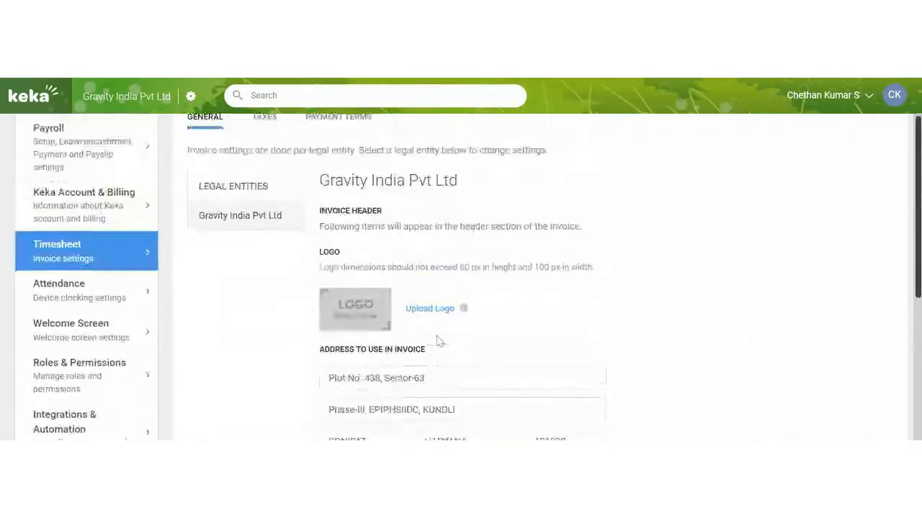
Show the taxes used on invoices and review the existing GST tax group
click(273, 191)
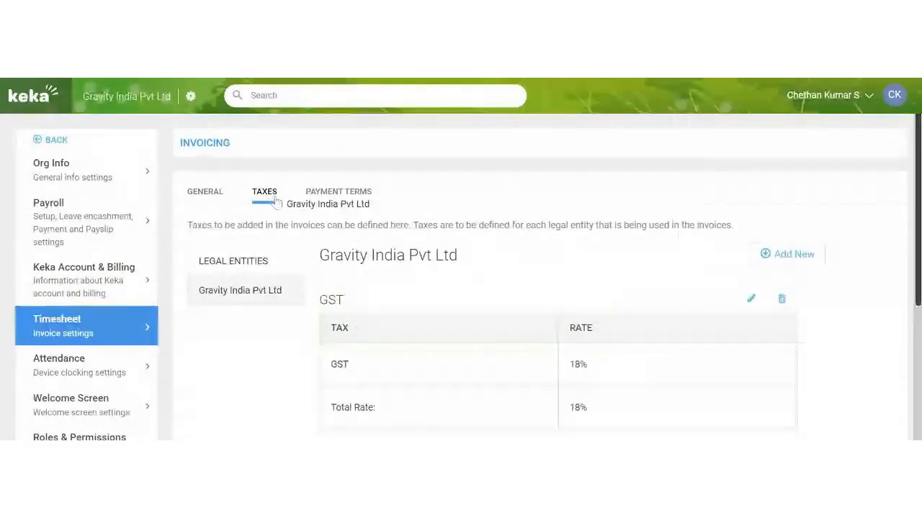
scroll(300, 188, down, 2)
double_click(338, 287)
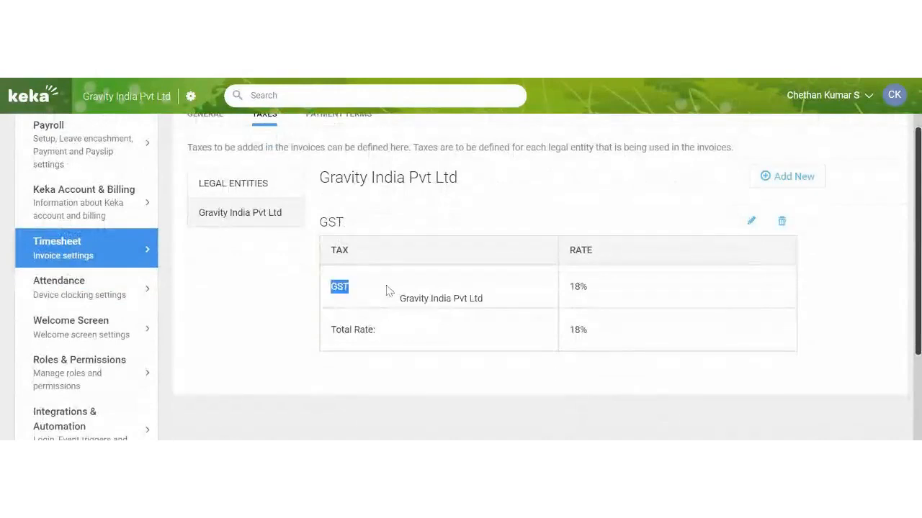
click(597, 291)
drag(597, 295, 724, 187)
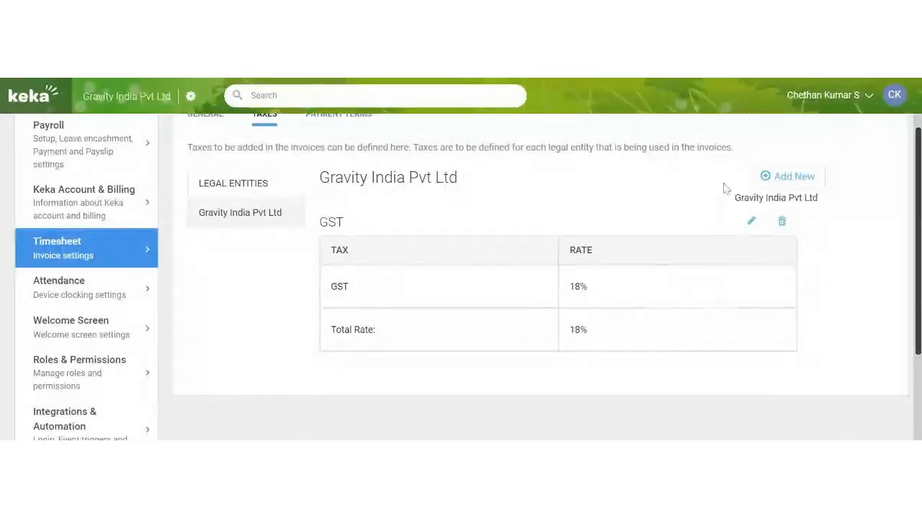
Begin a new tax group, then cancel it without saving
click(781, 177)
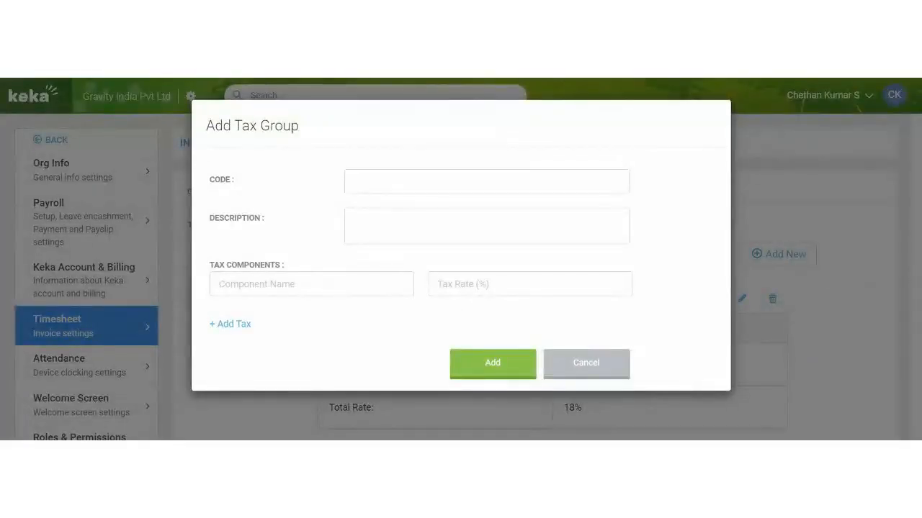
click(486, 182)
key(Tab)
key(Tab)
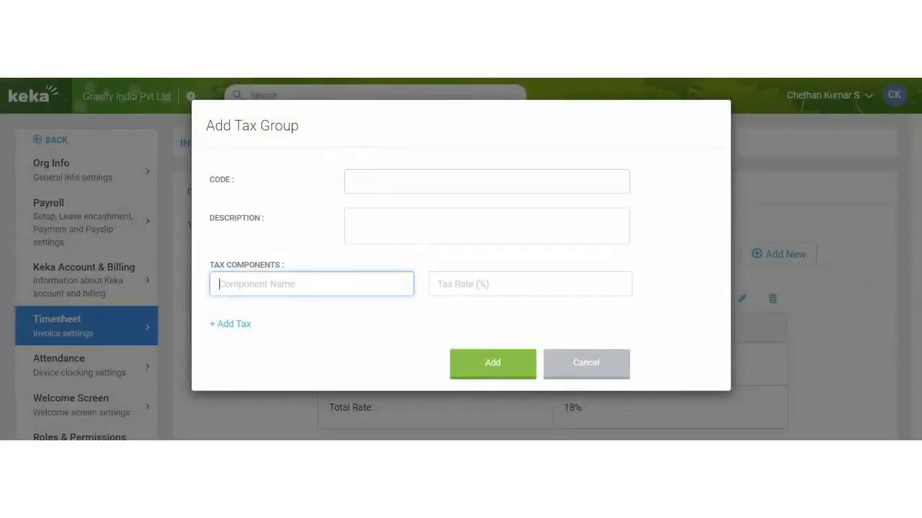
key(Tab)
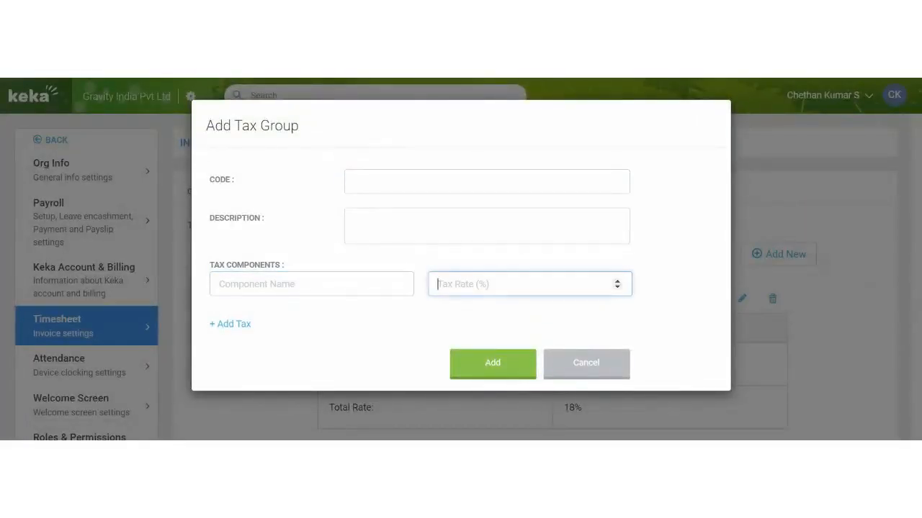
click(613, 370)
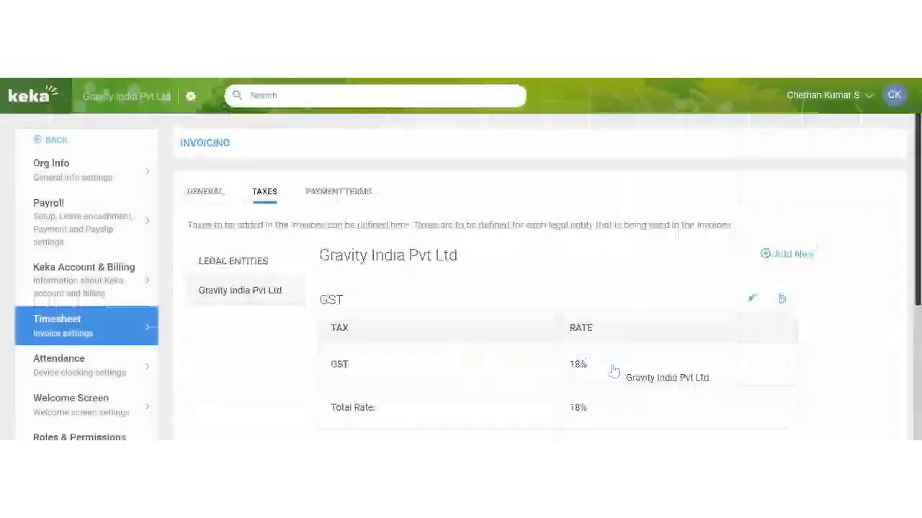
Add a CON tax group described 'Cons' with a 'Test' component at 10%
click(803, 256)
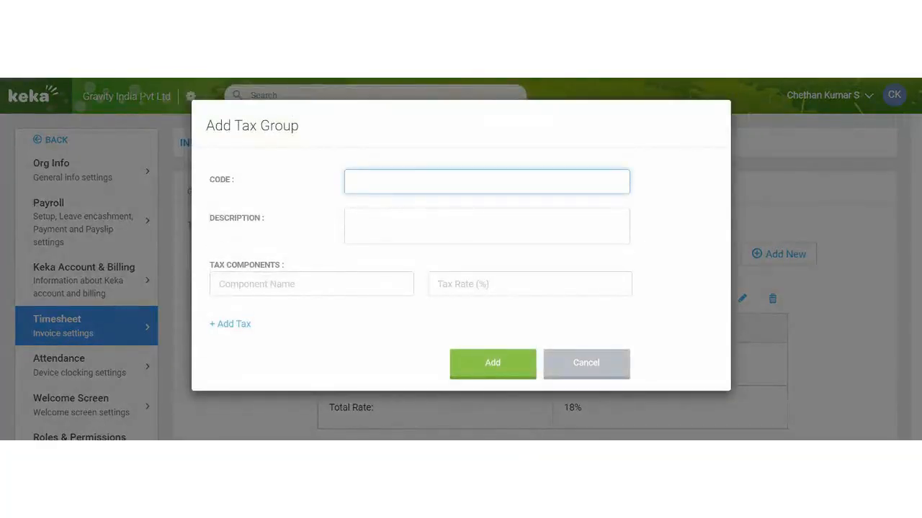
text(co)
click(606, 225)
text(Consultants)
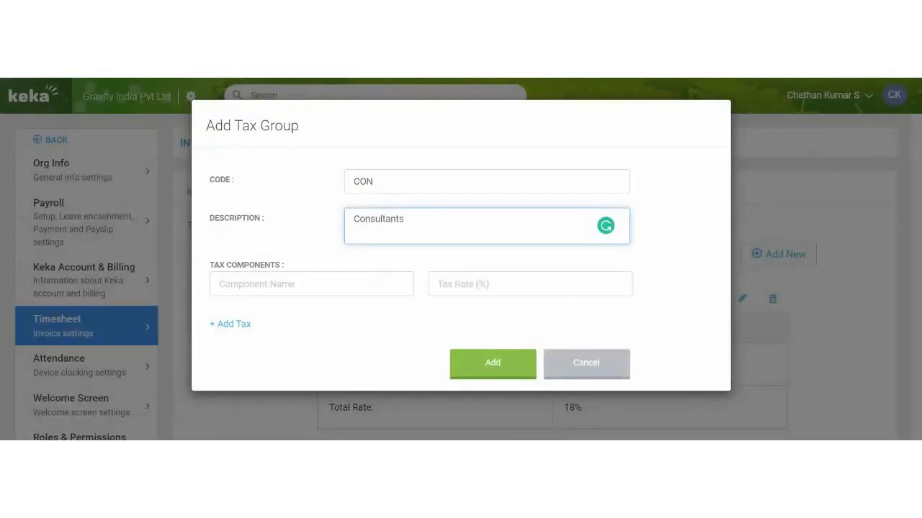
click(337, 283)
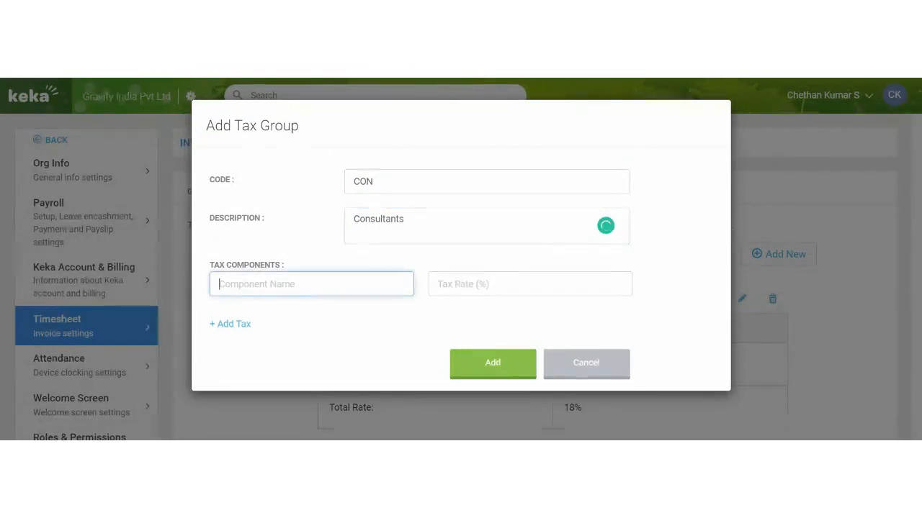
click(530, 283)
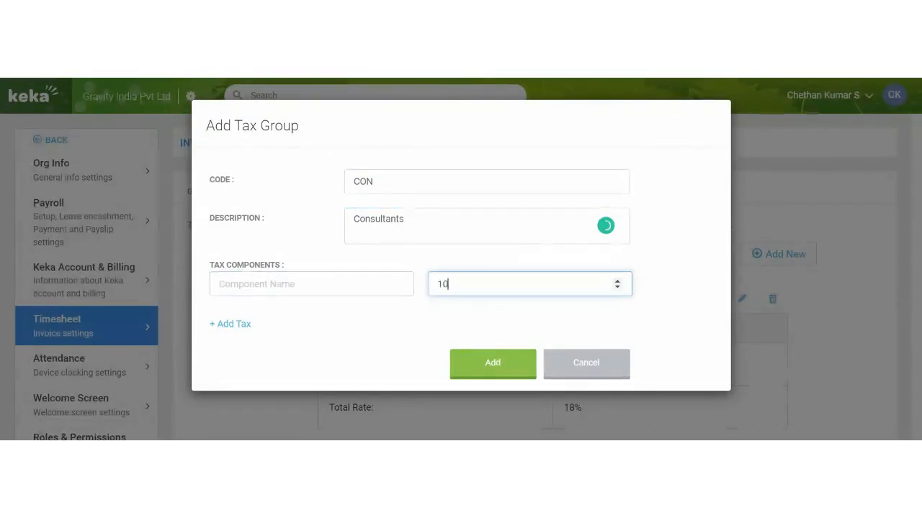
click(312, 284)
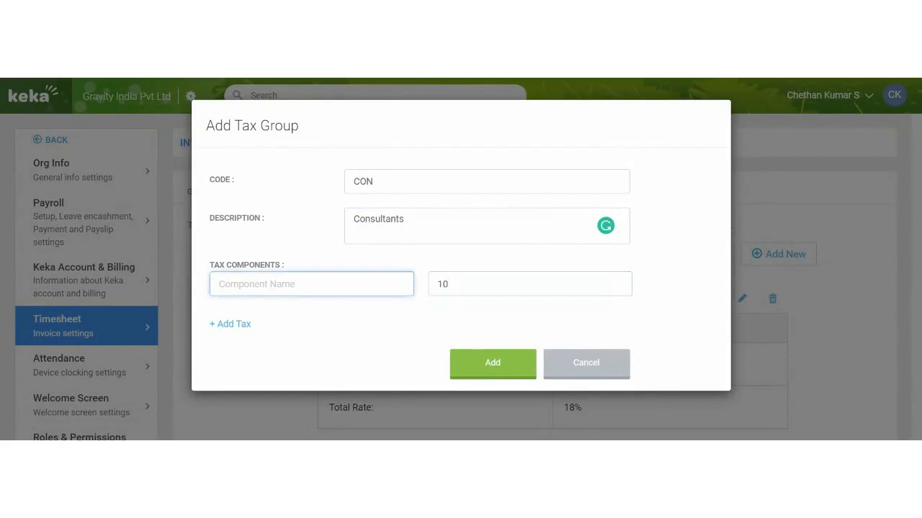
text(Test)
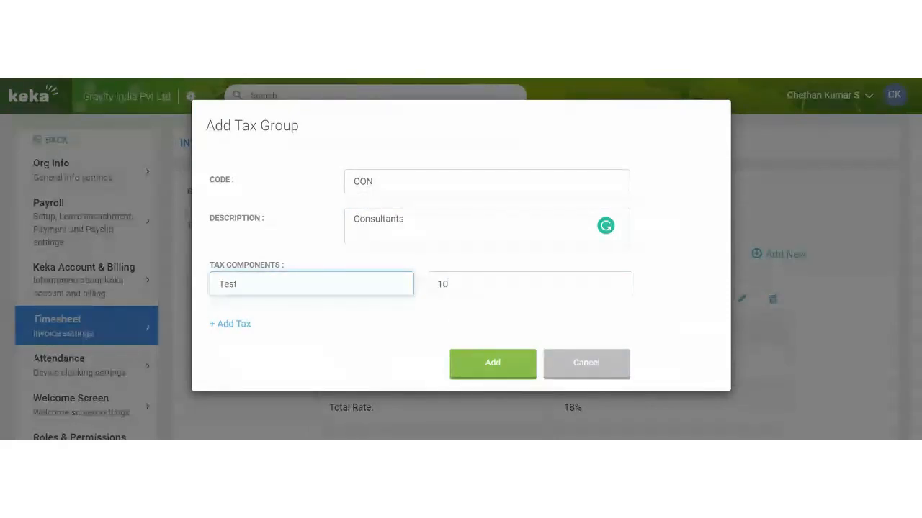
click(513, 370)
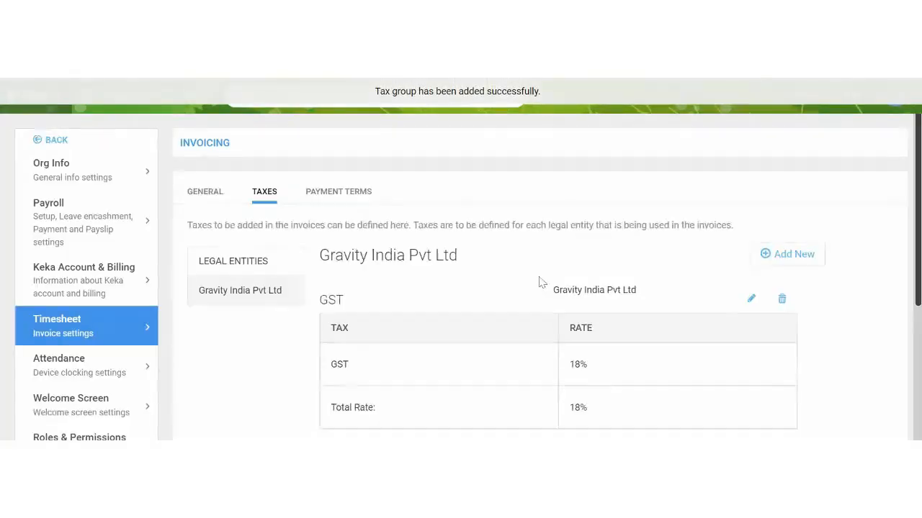
Check the new CON group beside GST 18% and move to the Payment Terms section
scroll(540, 282, down, 1)
scroll(540, 282, down, 2)
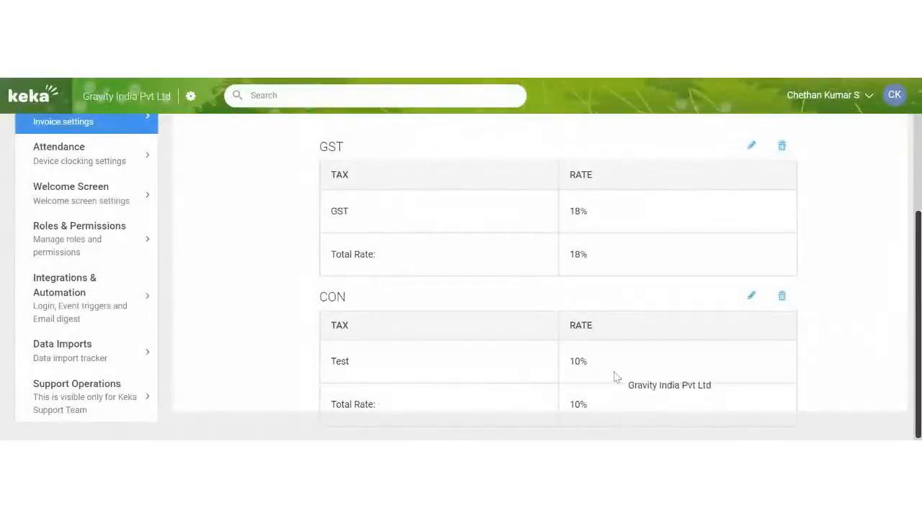
drag(358, 303, 322, 303)
click(394, 291)
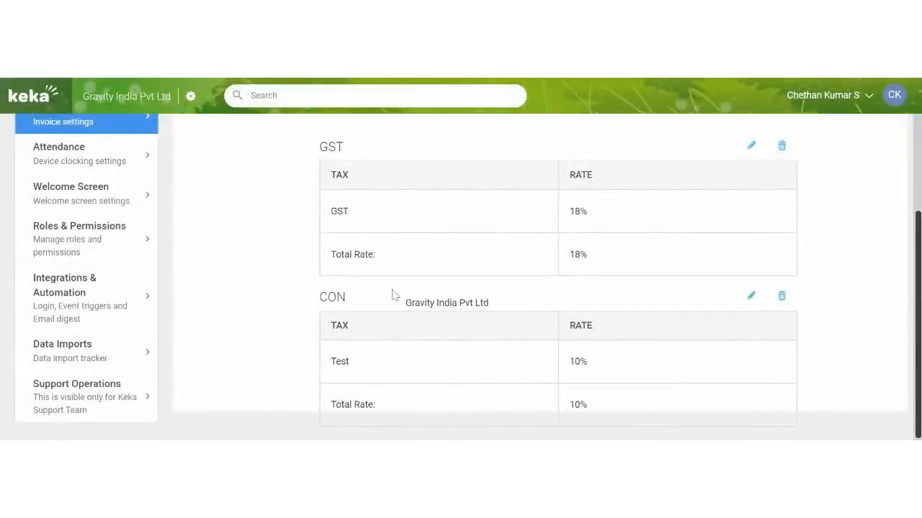
scroll(399, 306, up, 3)
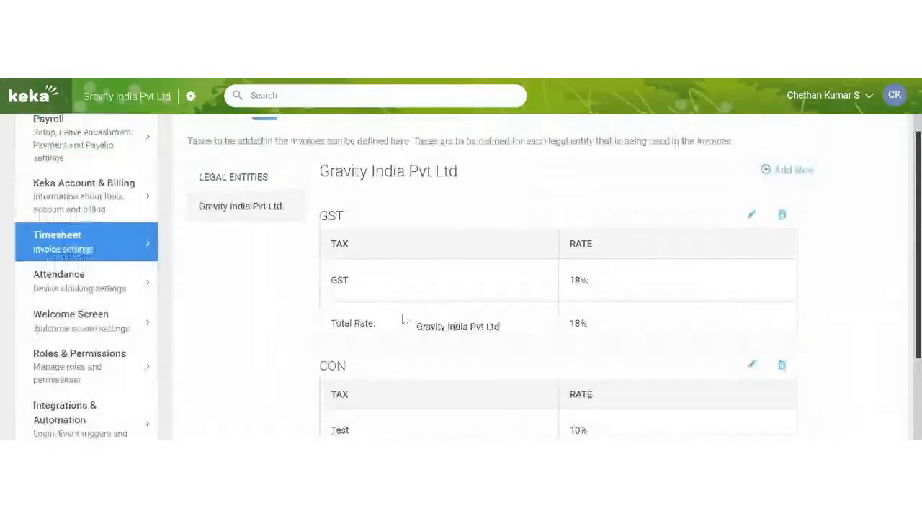
drag(367, 308, 320, 199)
scroll(586, 371, down, 3)
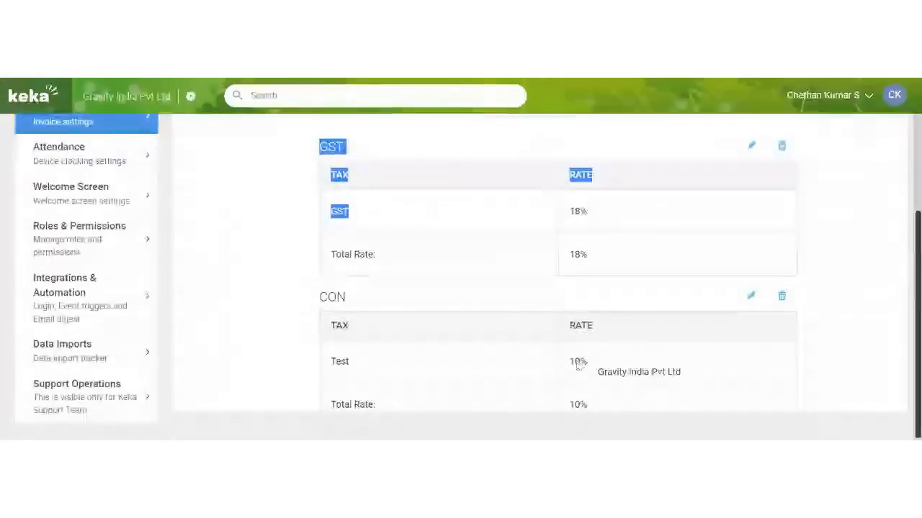
drag(588, 367, 569, 358)
scroll(531, 331, up, 3)
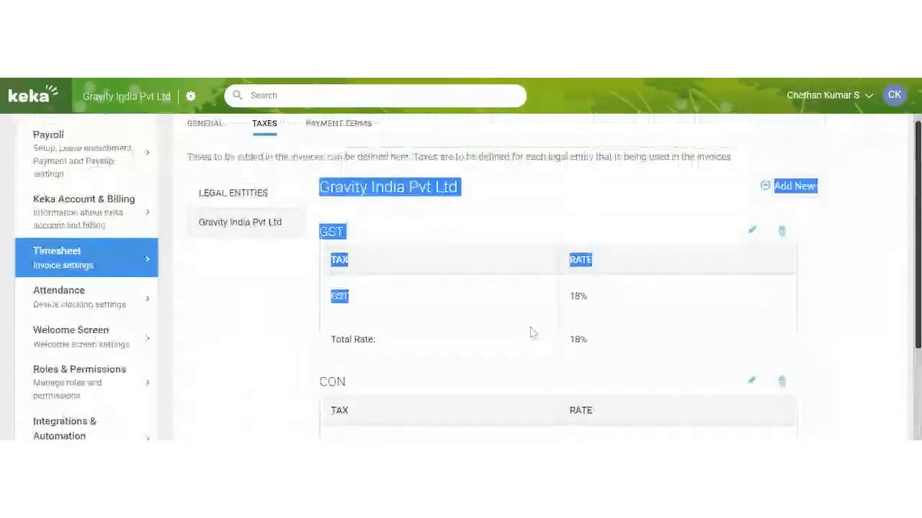
click(335, 196)
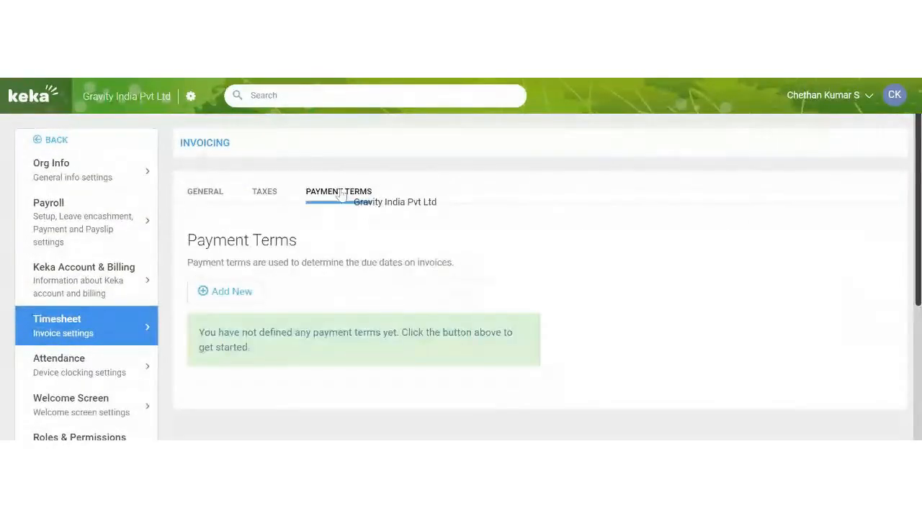
Inspect the existing Test payment term and close it unchanged
scroll(365, 226, down, 1)
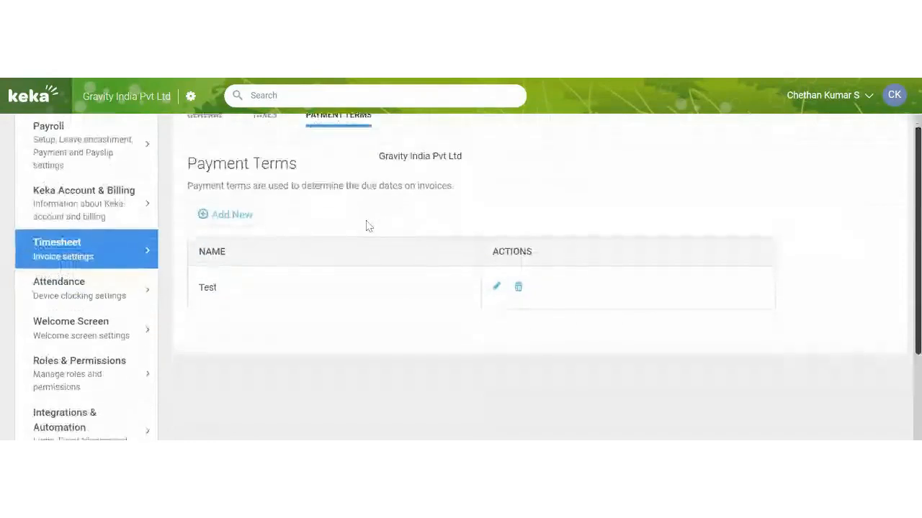
click(496, 286)
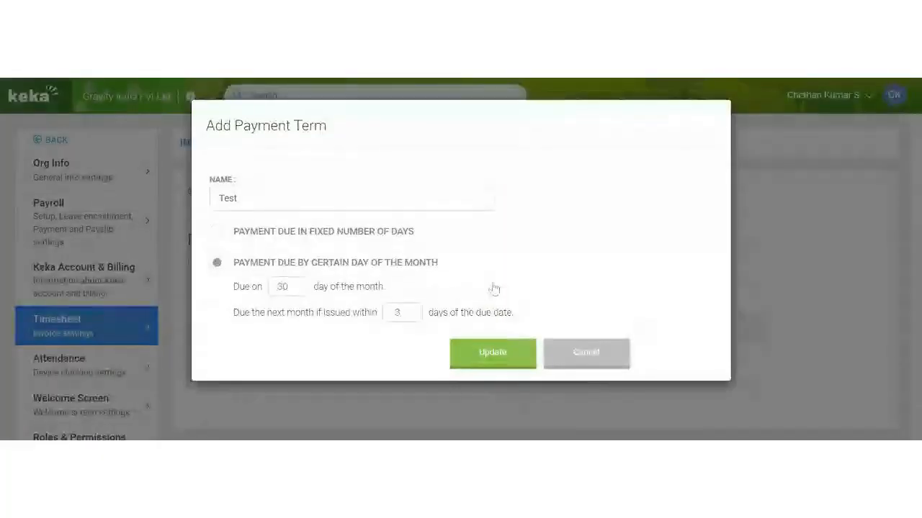
click(564, 363)
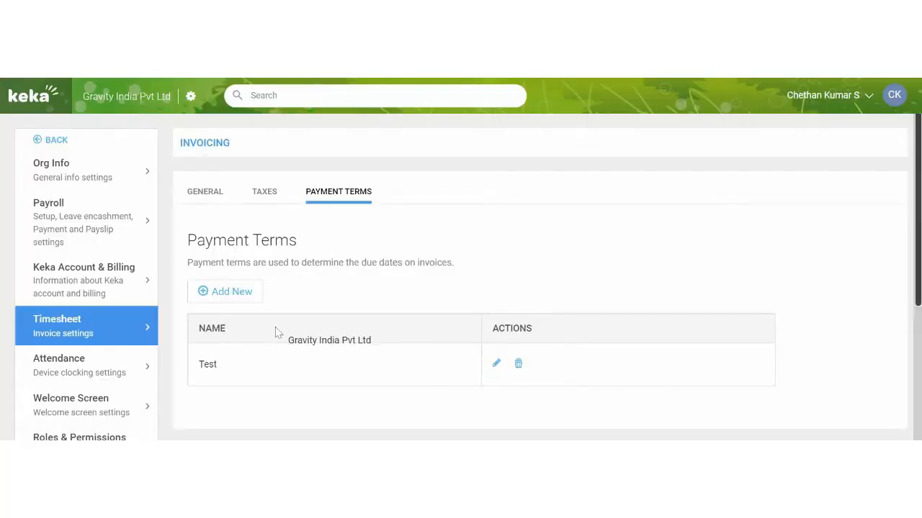
Start a new 'Client terms' payment term due on day 5 of the month
click(249, 298)
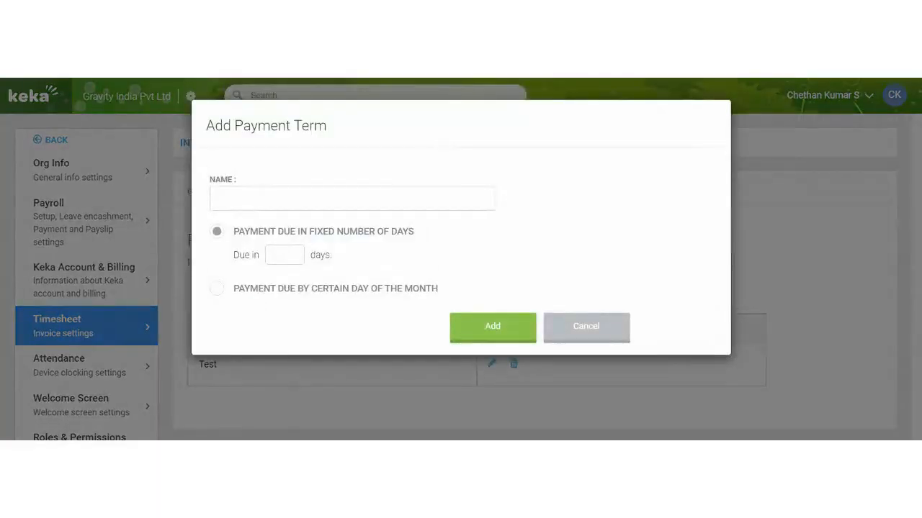
click(288, 198)
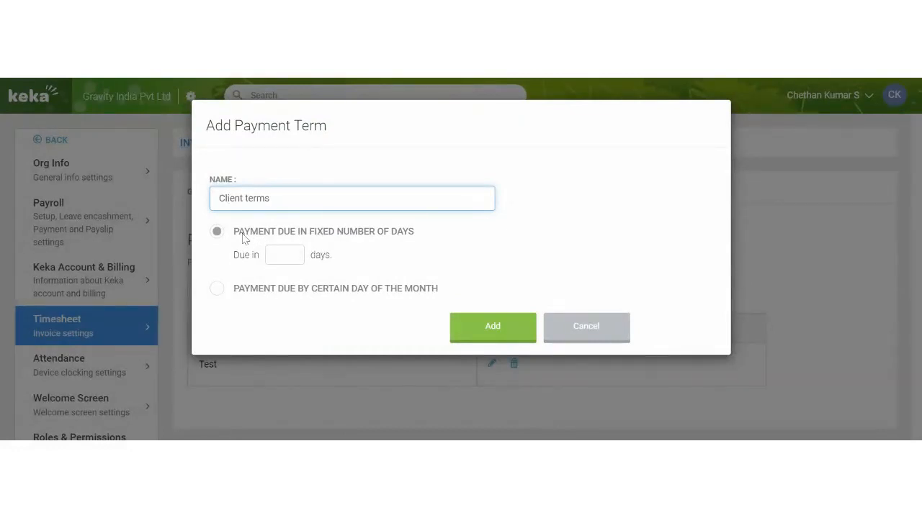
drag(243, 239, 381, 233)
click(279, 255)
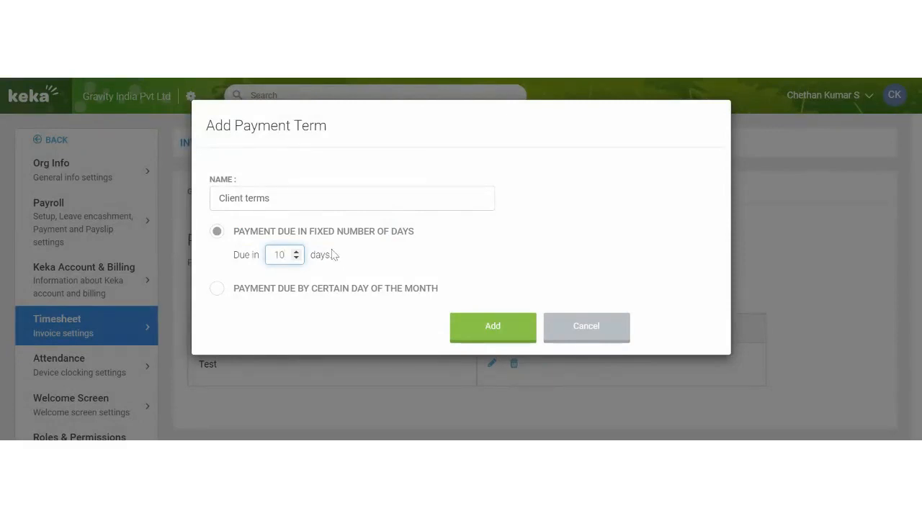
click(217, 289)
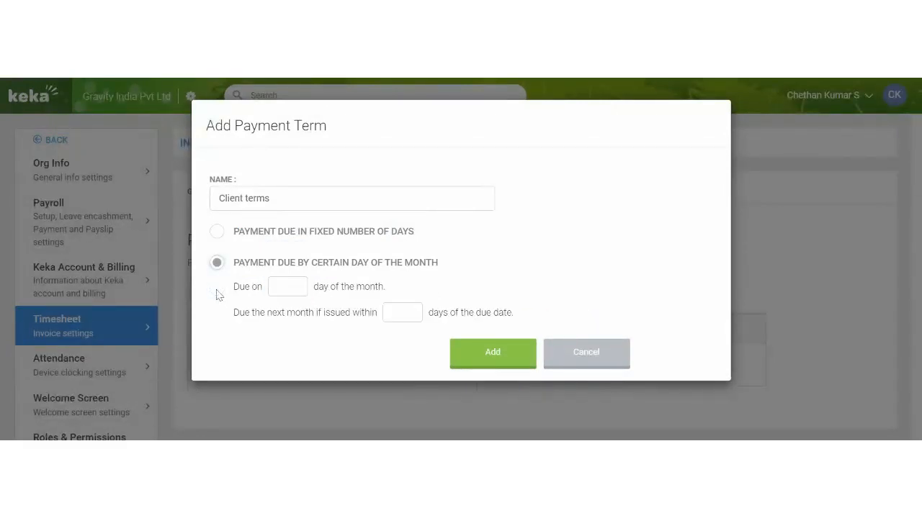
drag(293, 268, 408, 269)
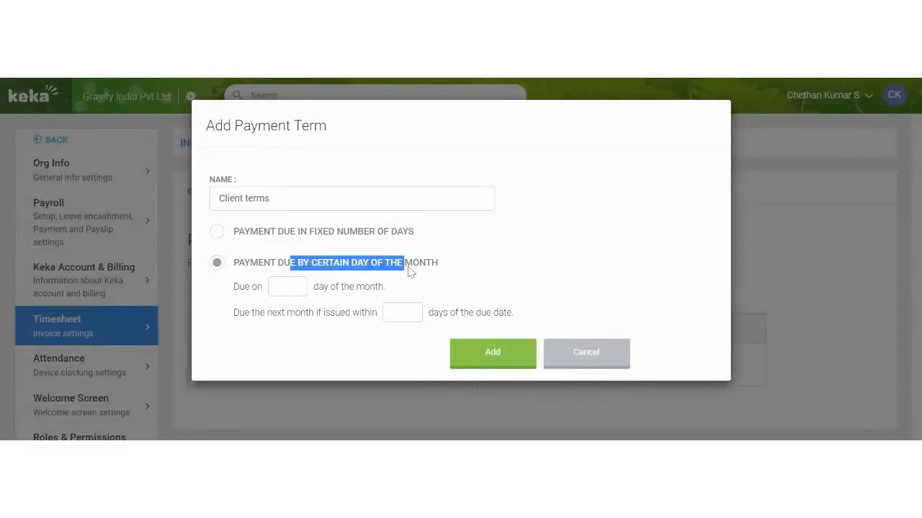
click(283, 287)
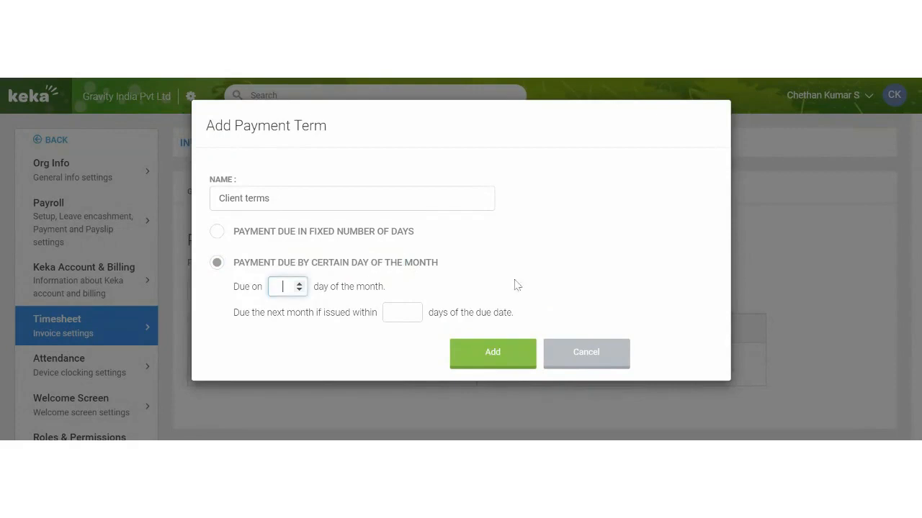
text(5)
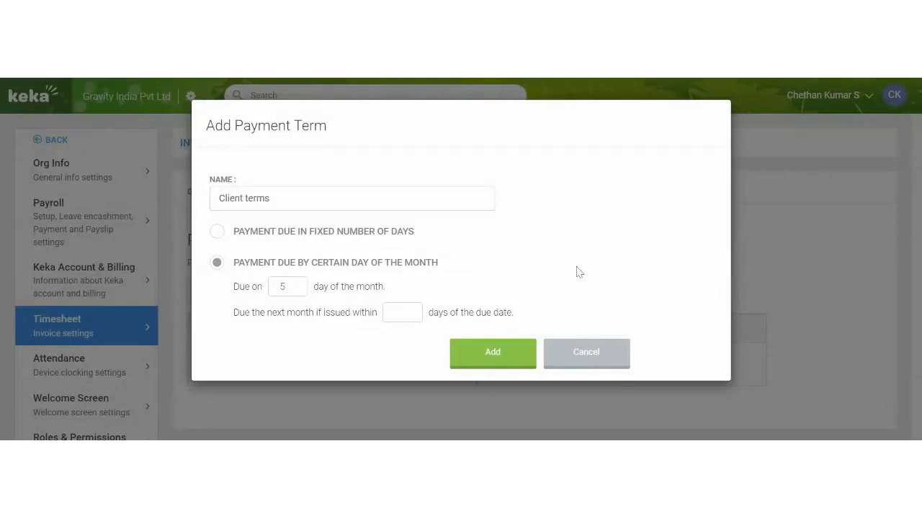
Roll the due date to next month when issued within 2 days, and save the term
drag(244, 319, 326, 324)
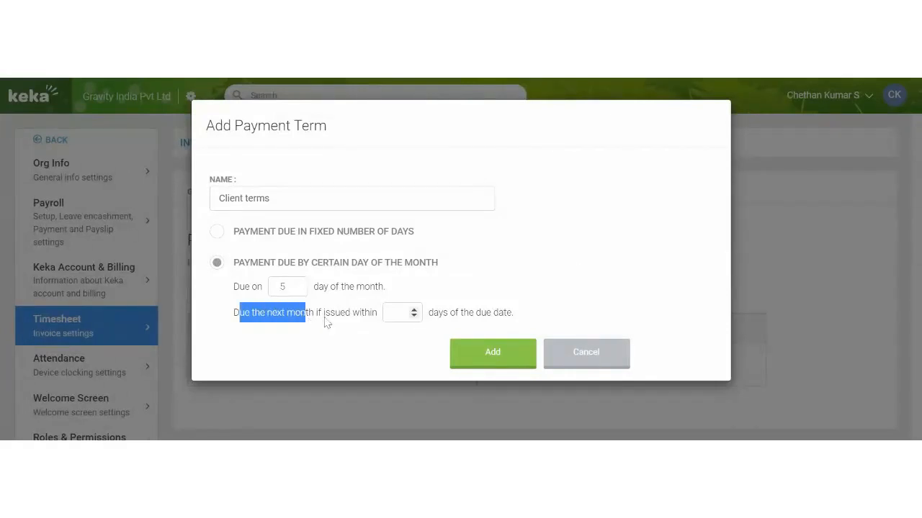
click(398, 312)
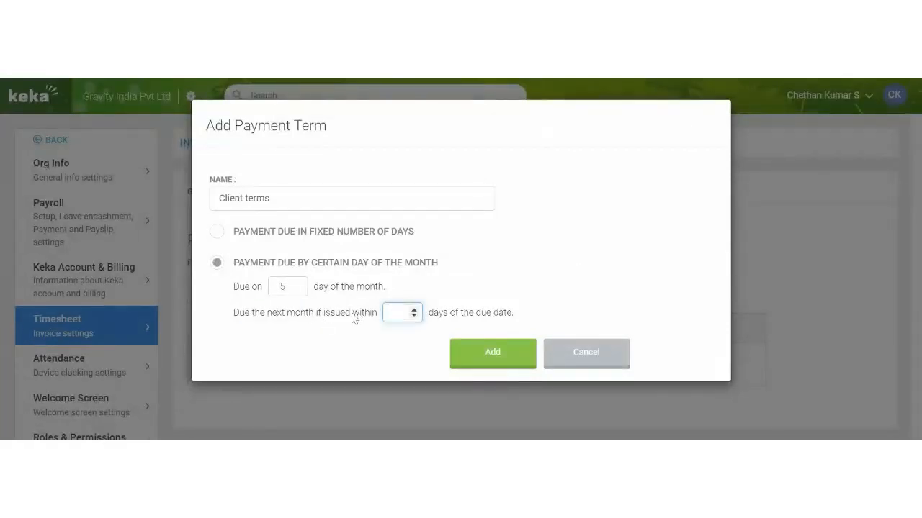
drag(449, 317, 488, 319)
click(567, 289)
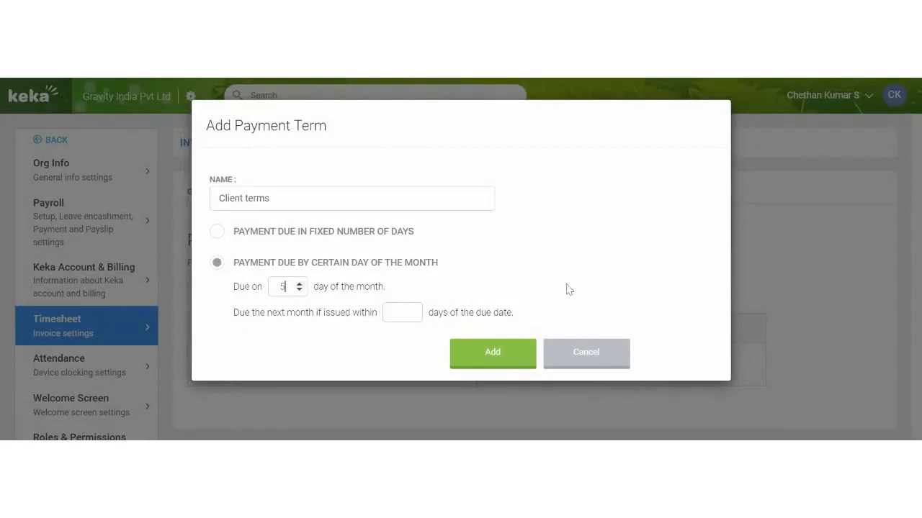
key(Tab)
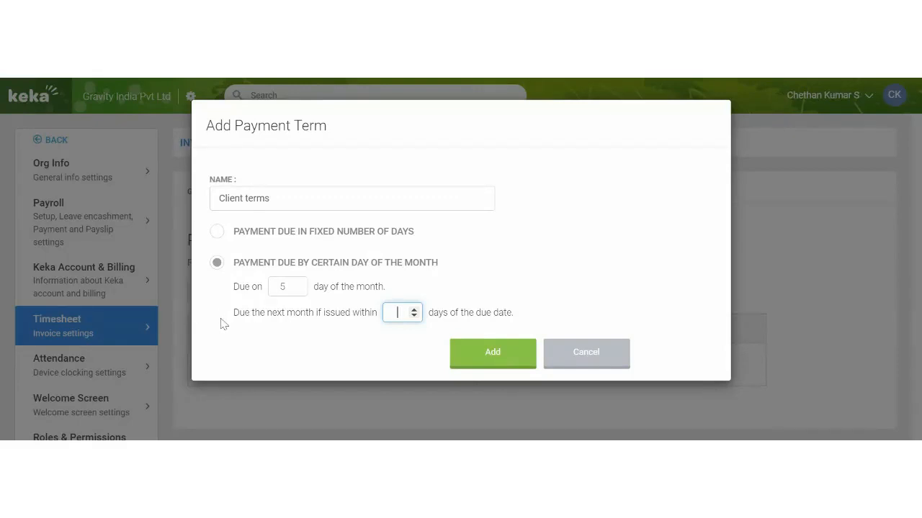
drag(223, 324, 306, 324)
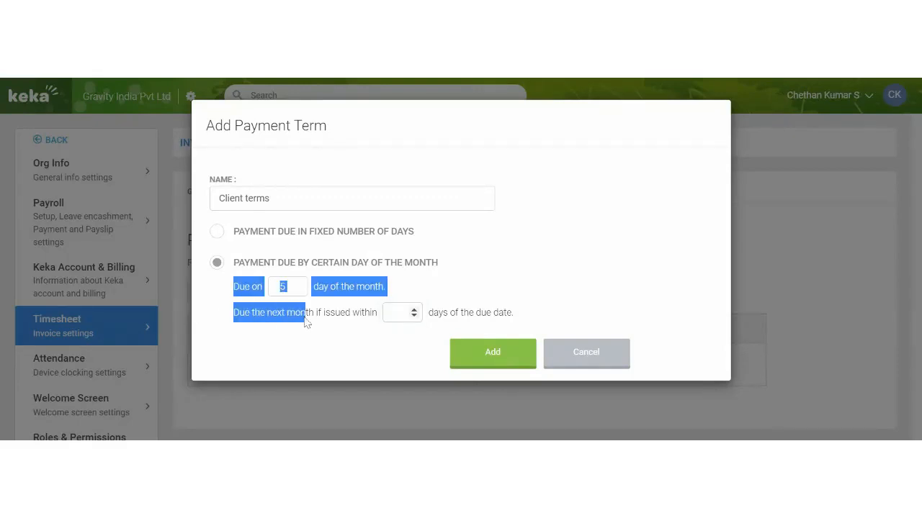
click(622, 293)
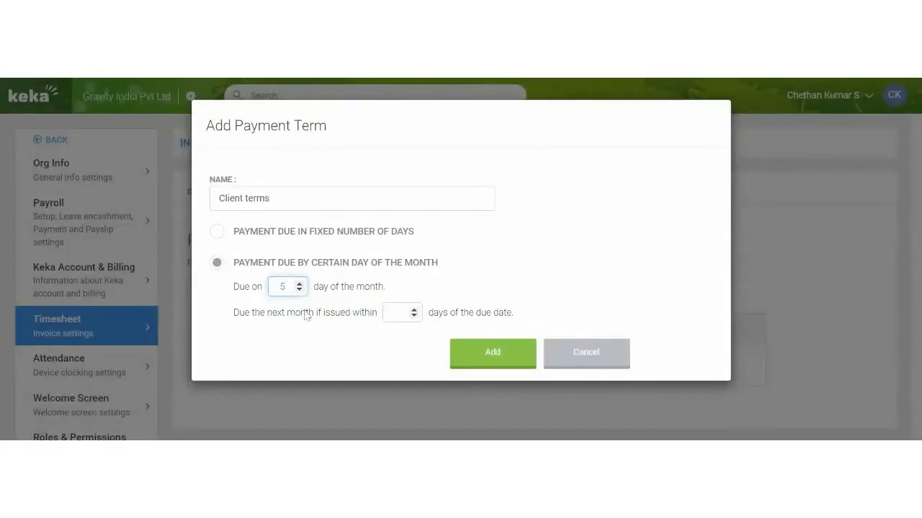
drag(296, 314, 363, 321)
click(398, 313)
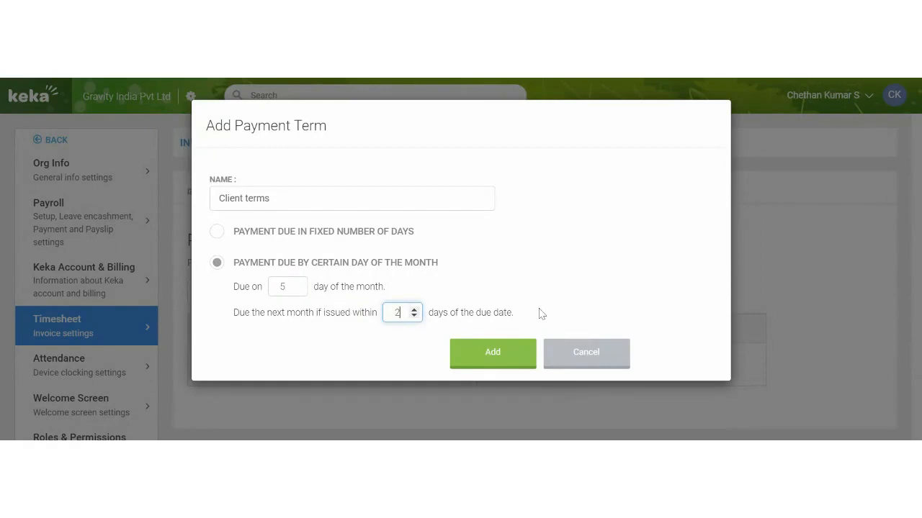
click(510, 357)
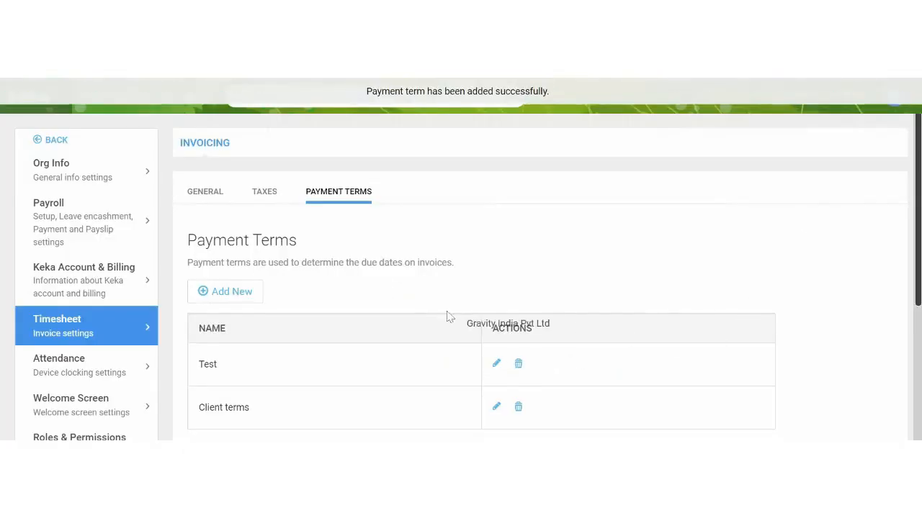
scroll(446, 314, down, 4)
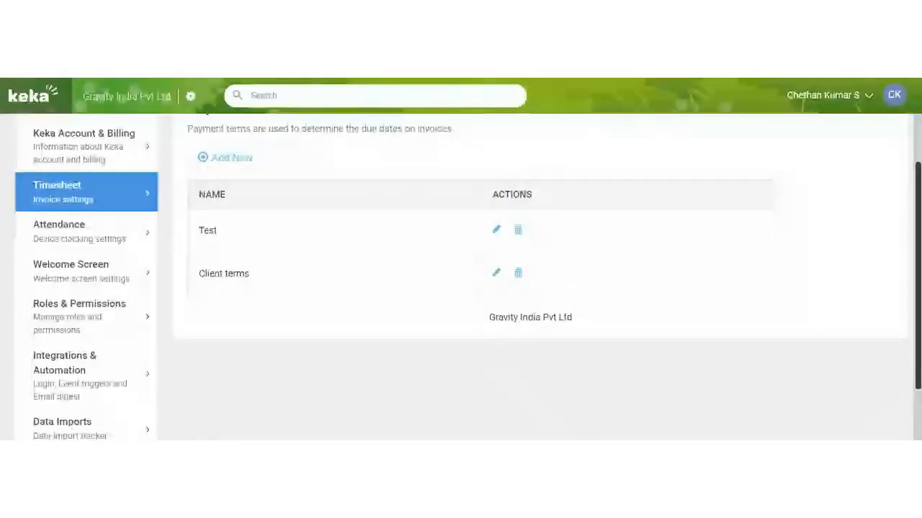
scroll(476, 310, up, 3)
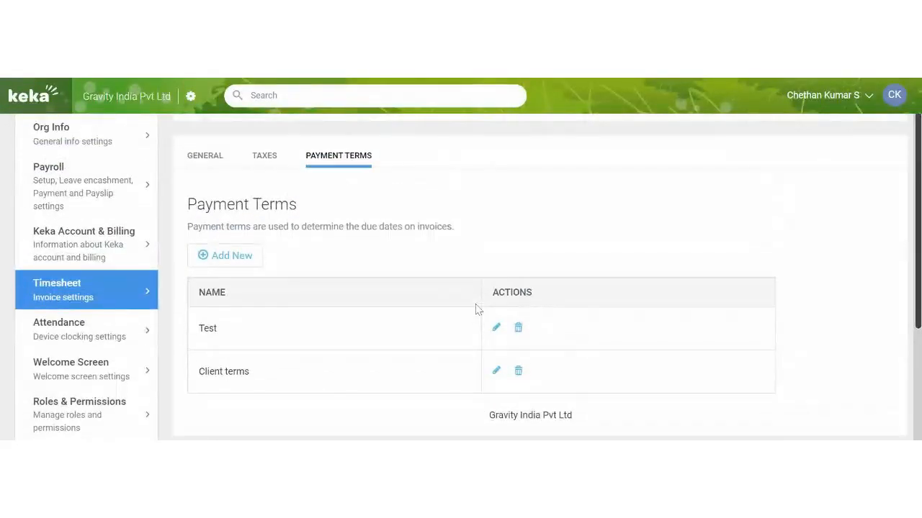
Go to Integrations & Automation settings and browse the Event Triggers list
click(113, 139)
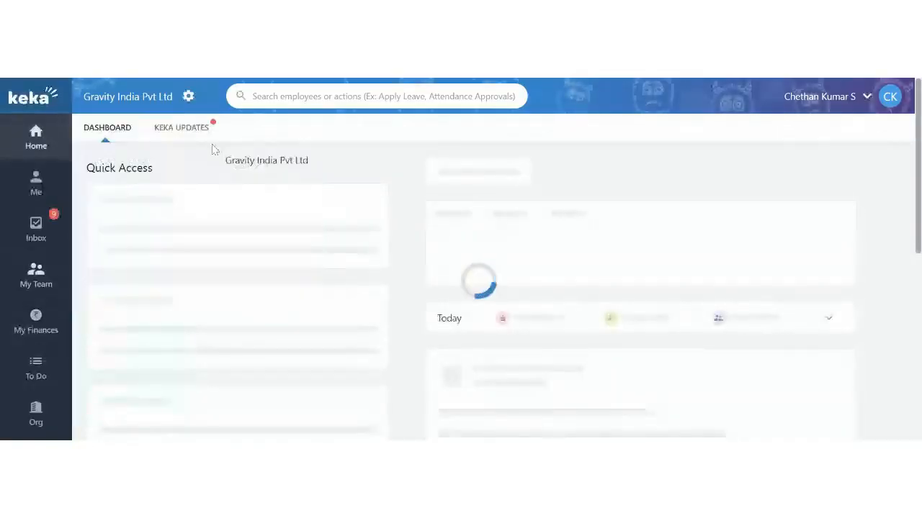
click(191, 115)
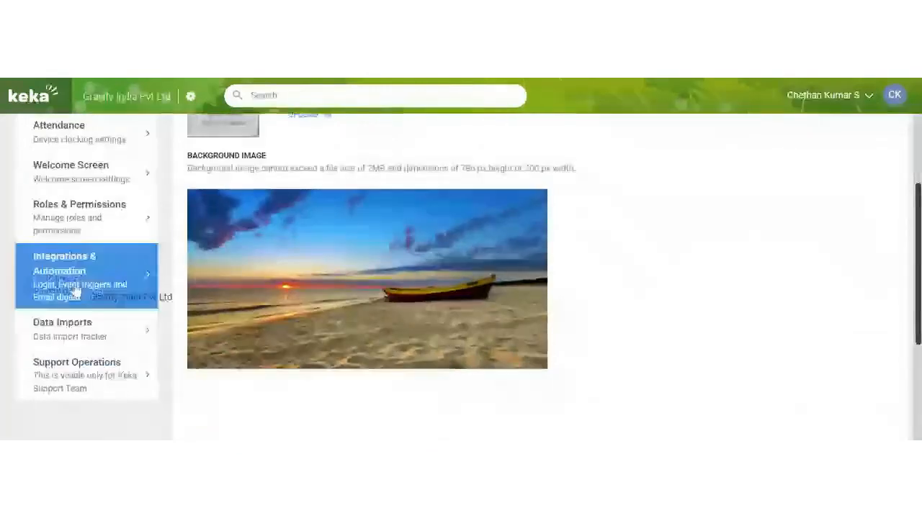
click(130, 288)
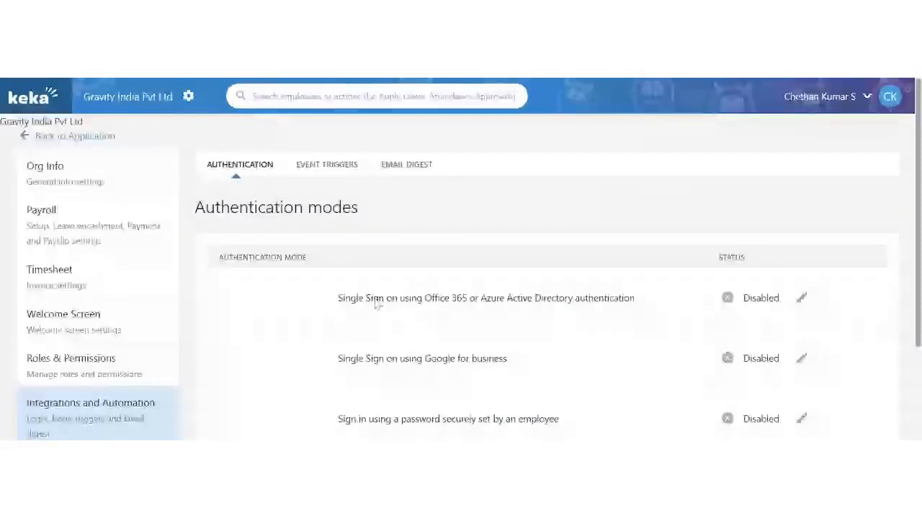
click(338, 167)
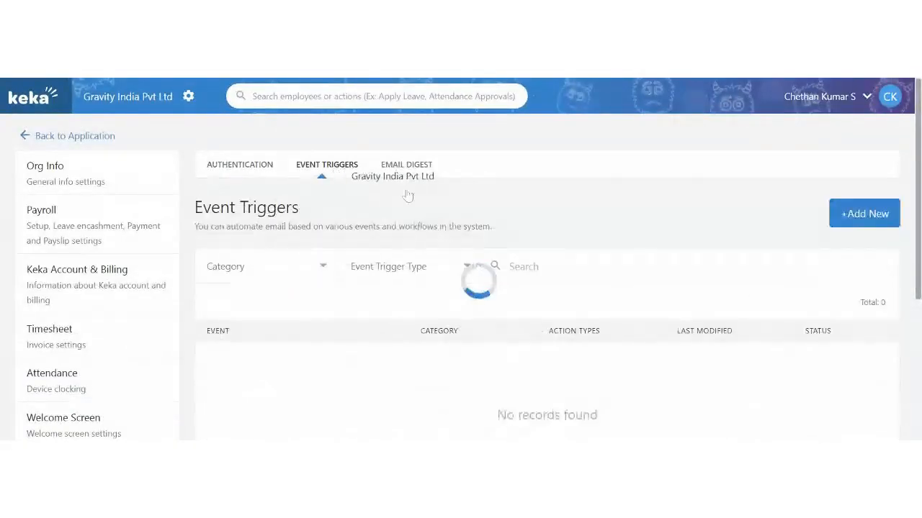
text(tim)
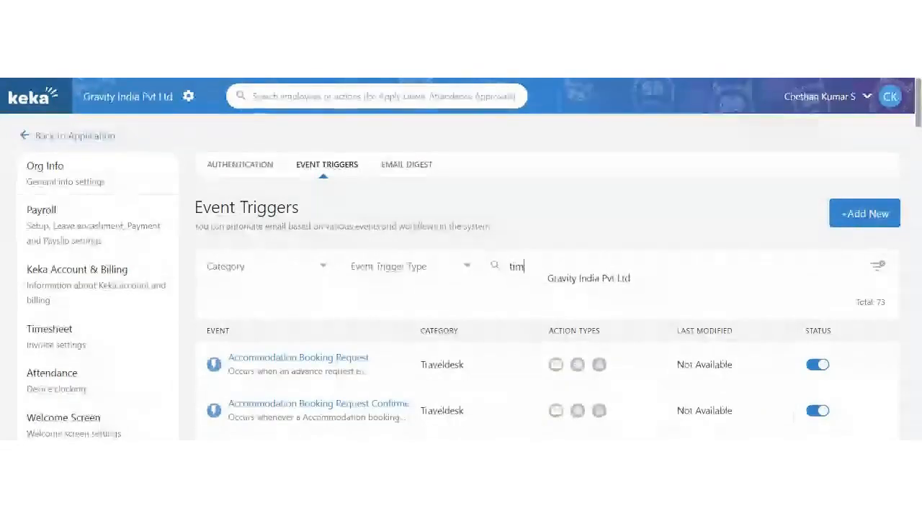
text(e)
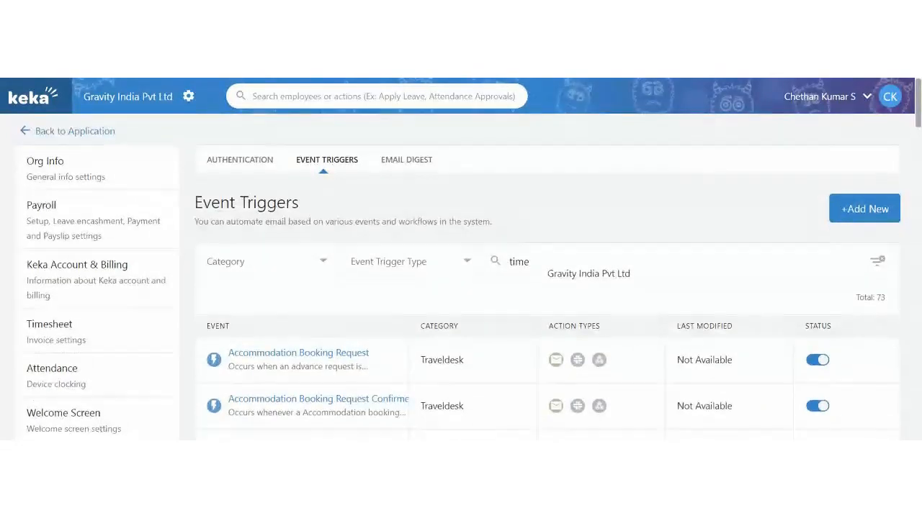
scroll(535, 270, down, 5)
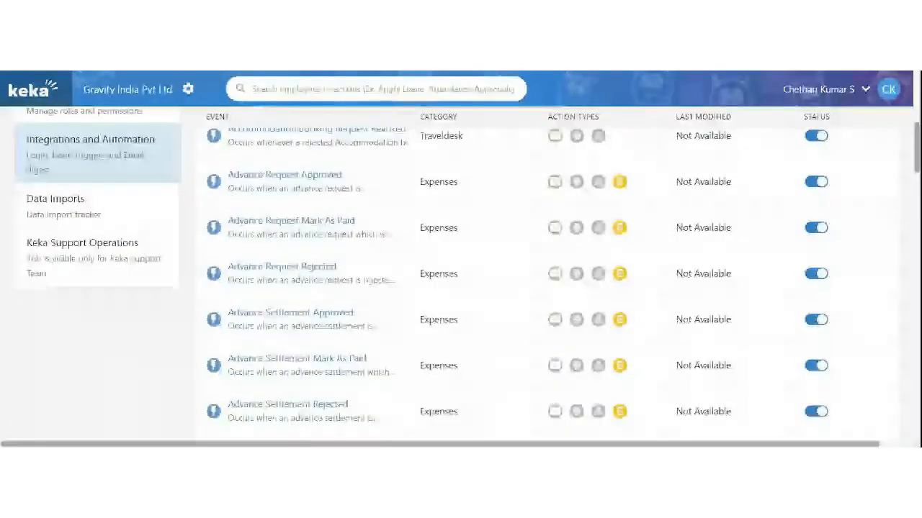
scroll(535, 271, down, 3)
scroll(514, 283, up, 10)
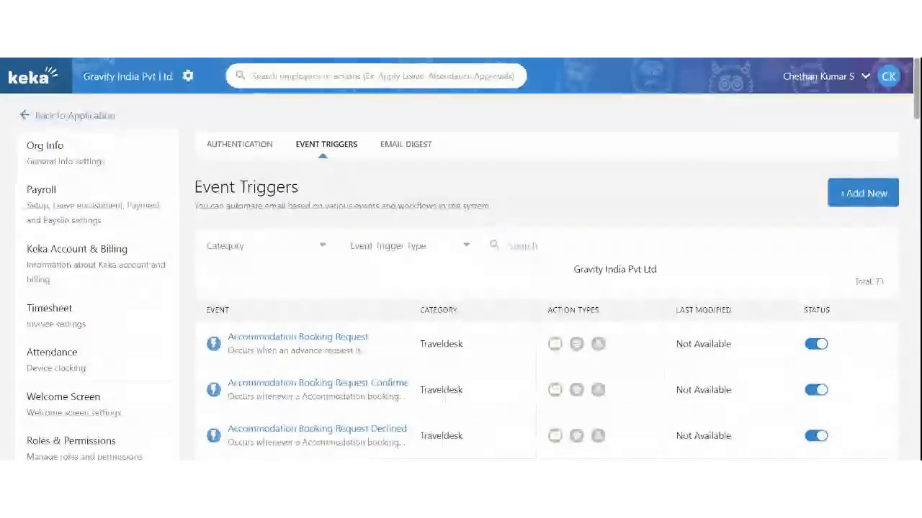
Filter triggers to Timesheet, view Employee Timesheet Approved, then return to the main application
click(288, 244)
click(265, 282)
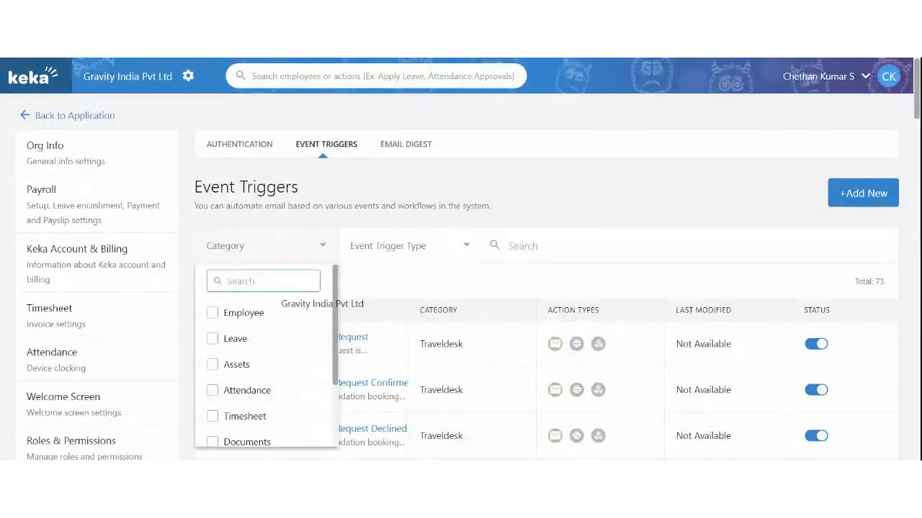
text(tim)
click(214, 314)
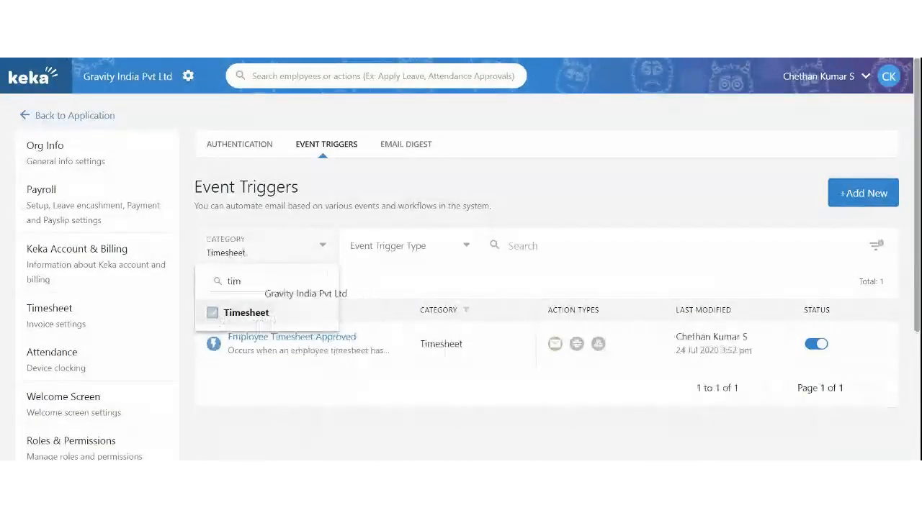
click(427, 206)
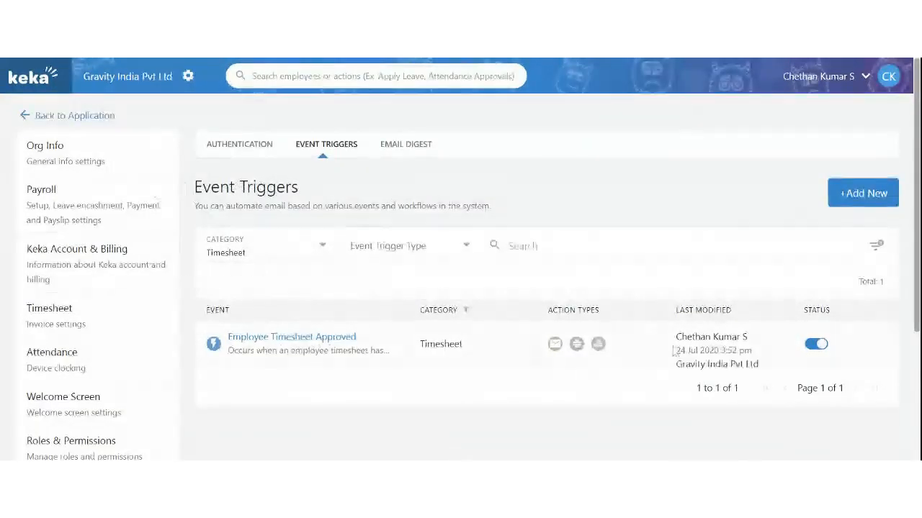
scroll(648, 303, down, 1)
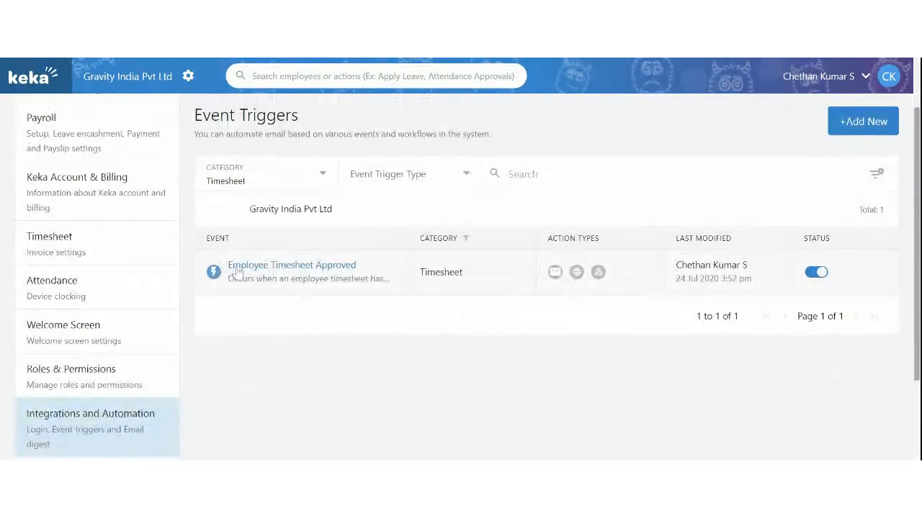
click(303, 273)
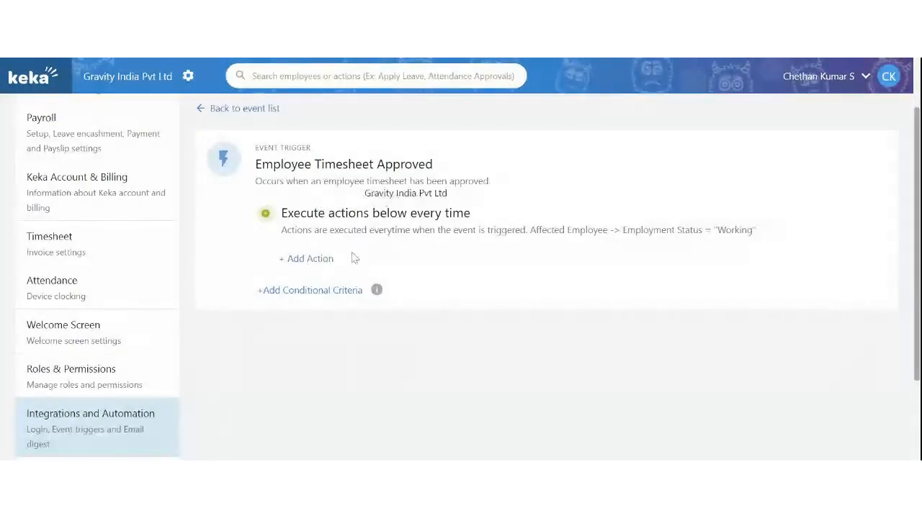
scroll(238, 198, up, 1)
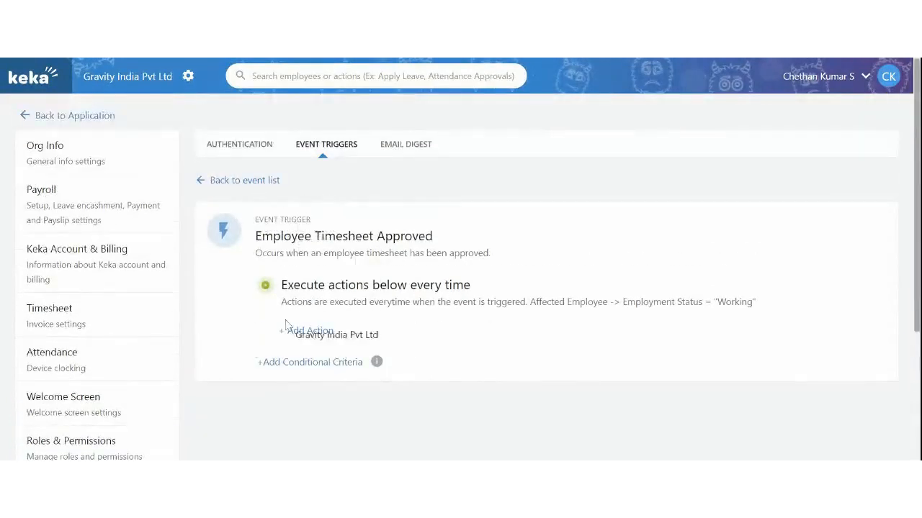
click(248, 180)
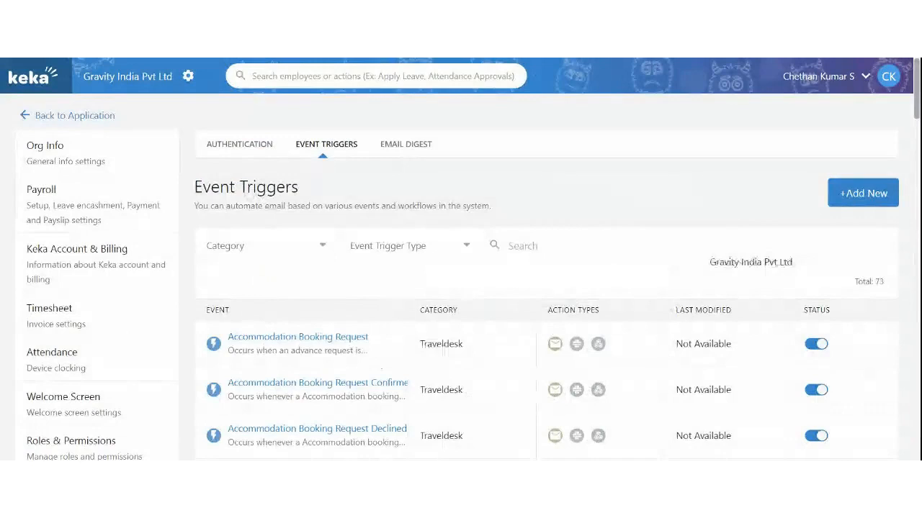
click(79, 121)
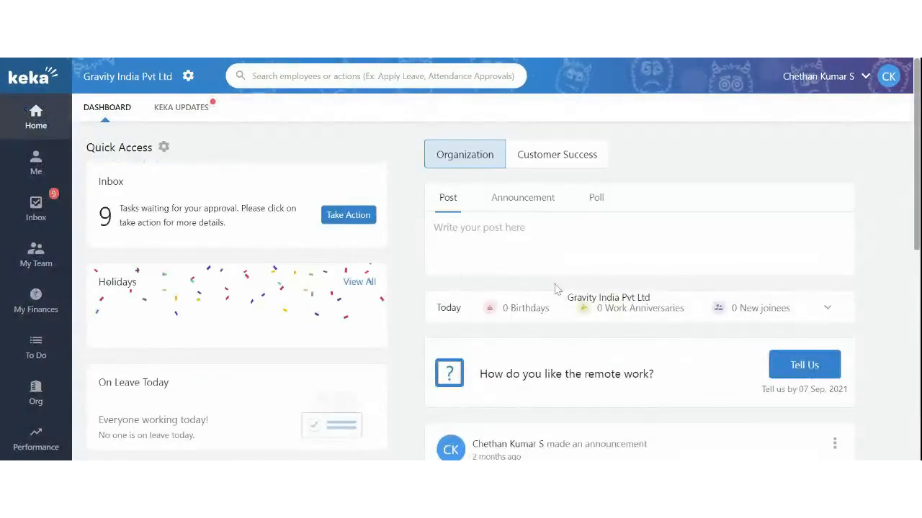
Open Project reports and the Client Contacts report listing Keka (HR) and Webinar Client (WEB)
scroll(43, 324, down, 3)
mouse_move(33, 349)
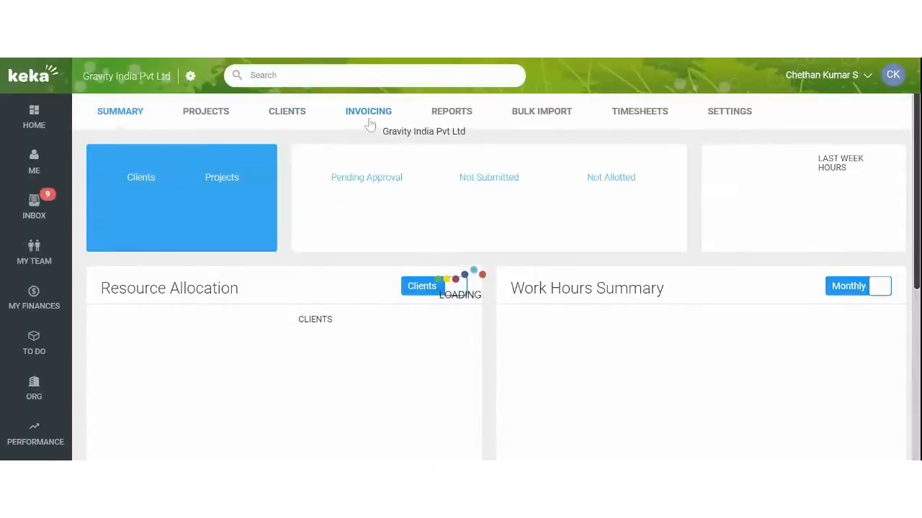
click(448, 113)
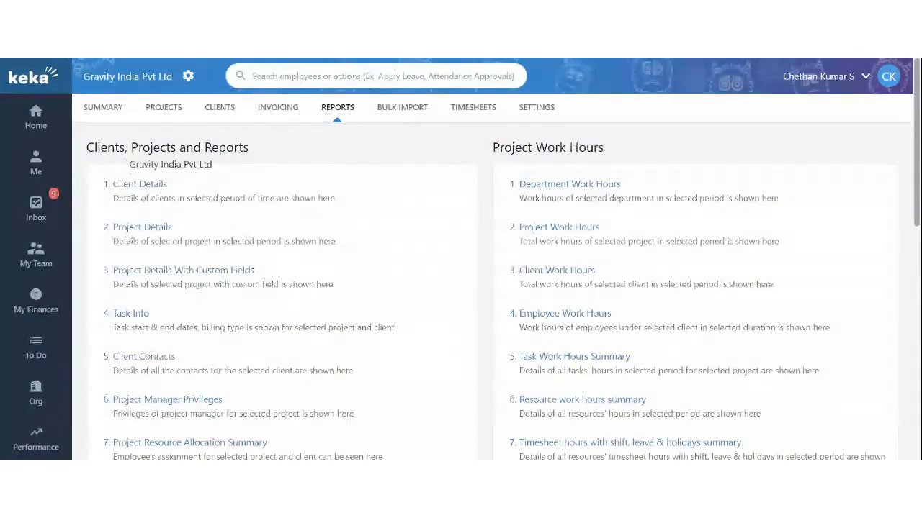
drag(87, 146, 235, 147)
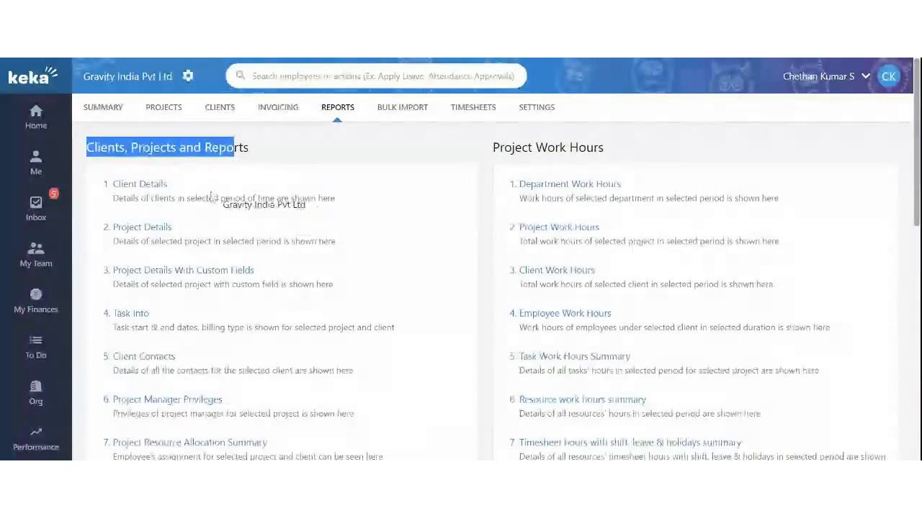
scroll(217, 198, down, 2)
scroll(217, 234, up, 2)
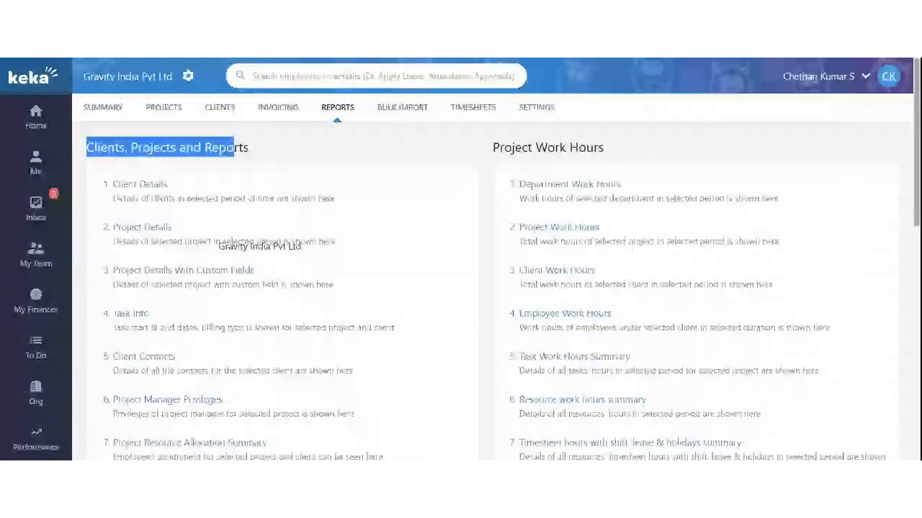
scroll(202, 242, down, 1)
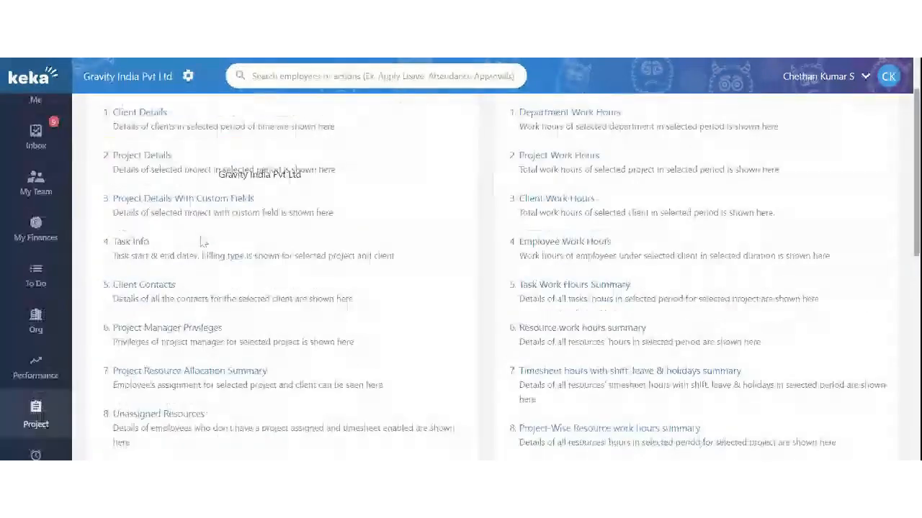
click(128, 286)
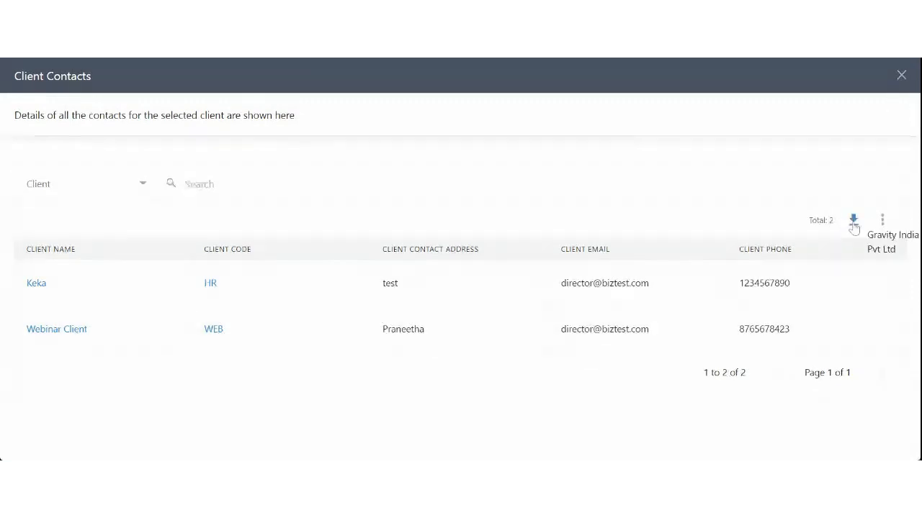
Run Client Resource Billing for Webinar Client over the last 30 days
click(901, 77)
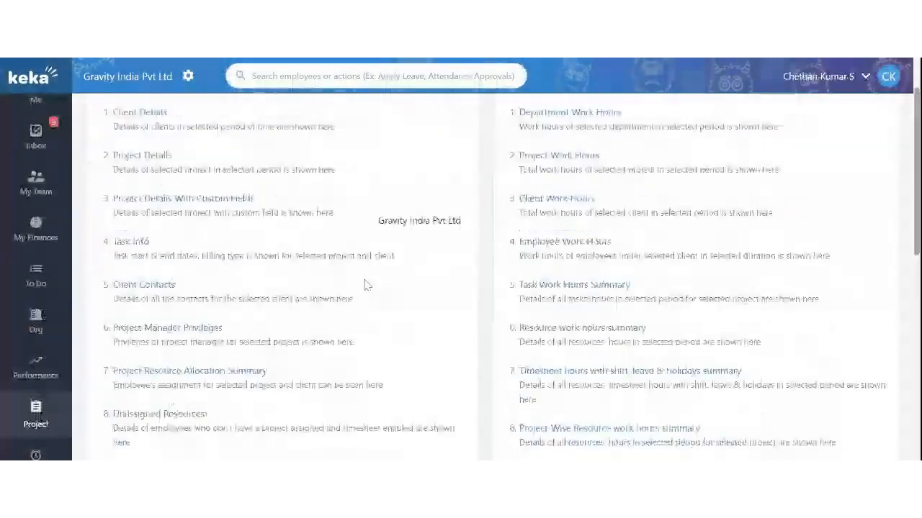
scroll(461, 277, down, 5)
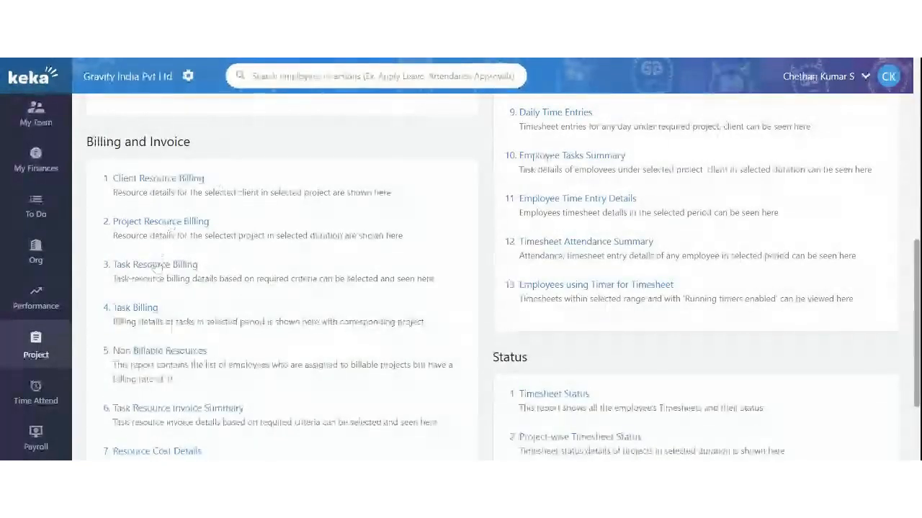
click(153, 180)
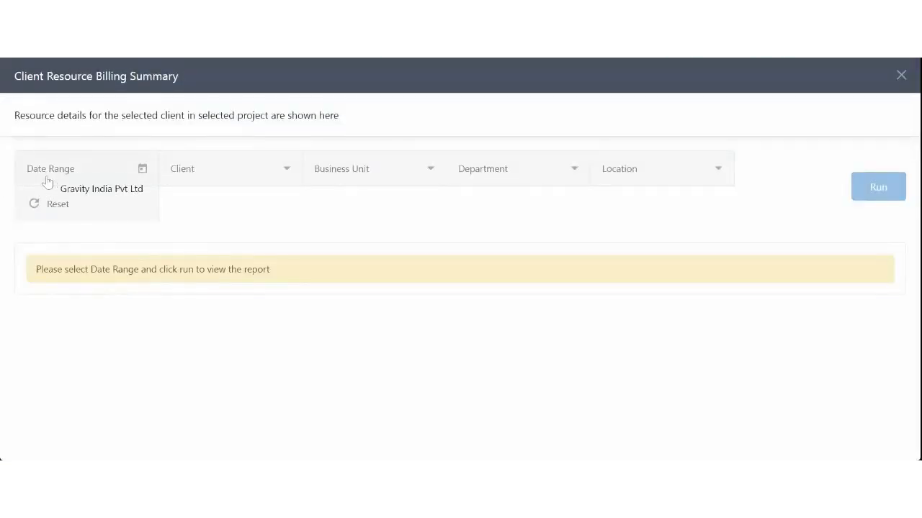
click(46, 181)
click(72, 253)
click(203, 178)
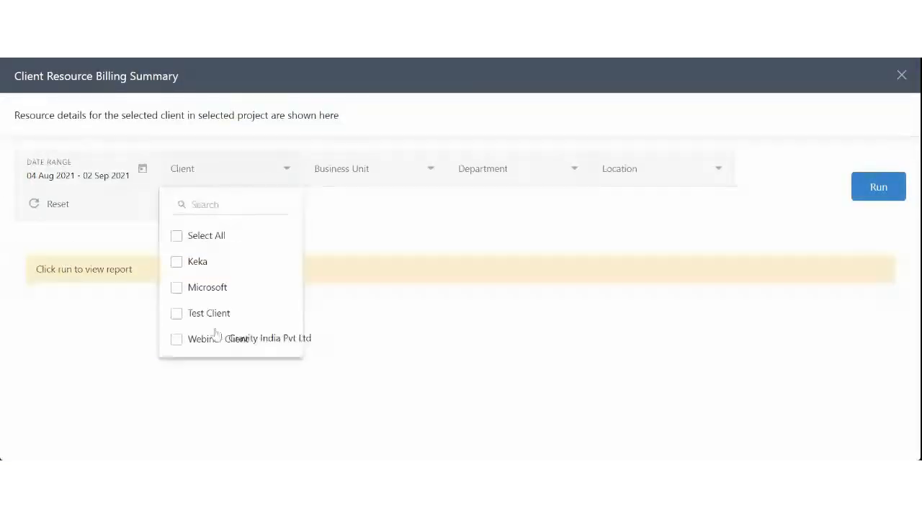
click(216, 338)
click(896, 191)
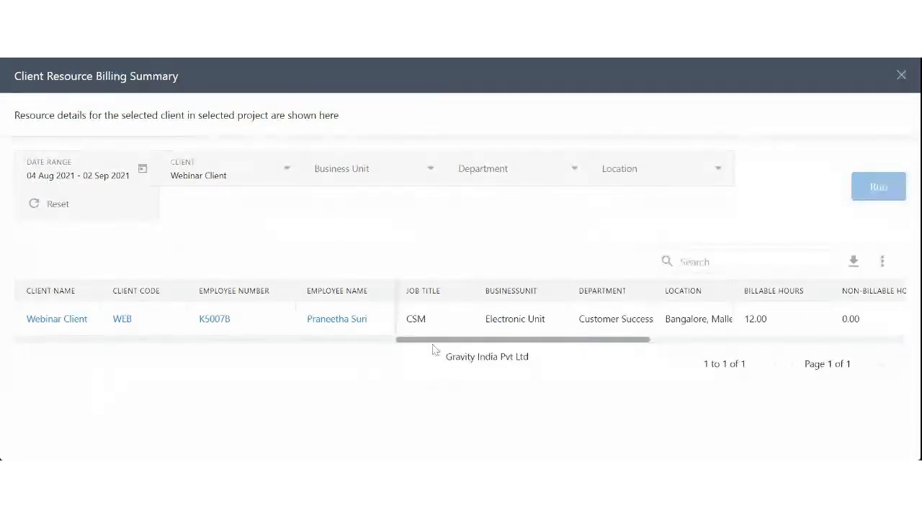
Review the summary of 12 hours costing 36,000.00 INR, then close the report
scroll(483, 348, right, 5)
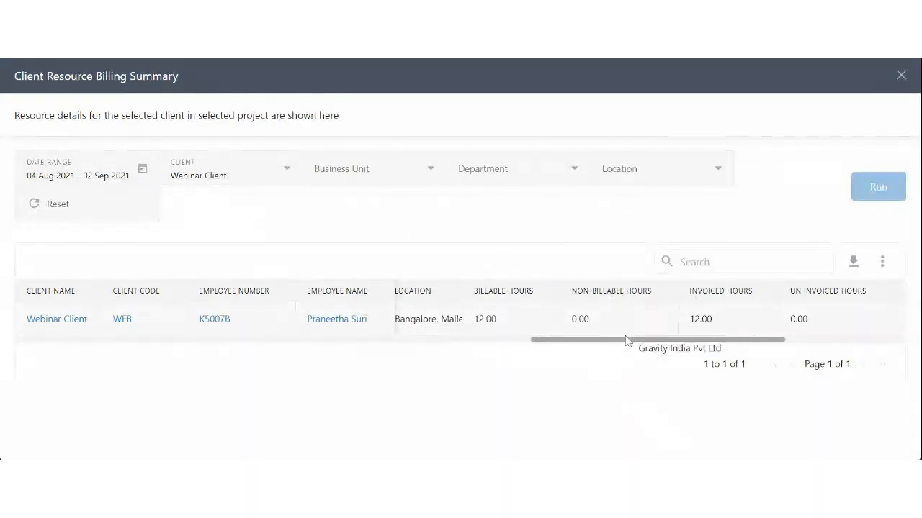
scroll(605, 341, right, 2)
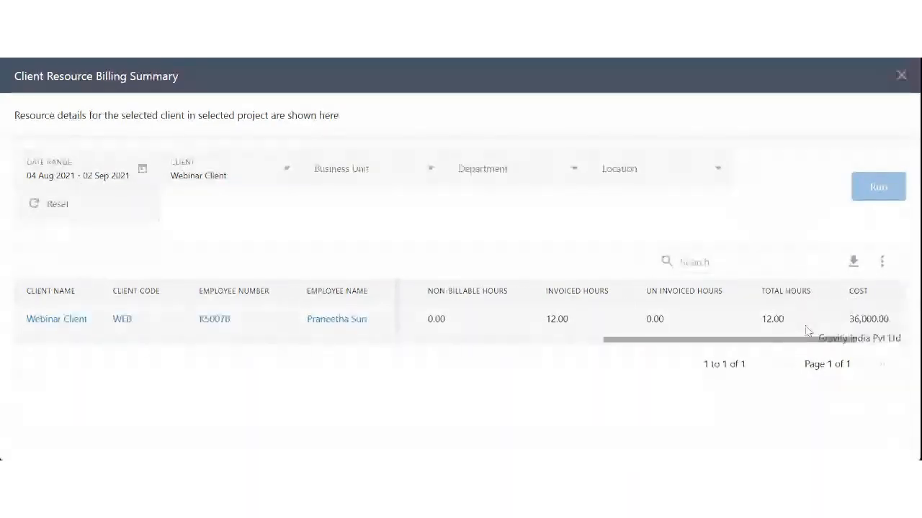
scroll(823, 339, right, 2)
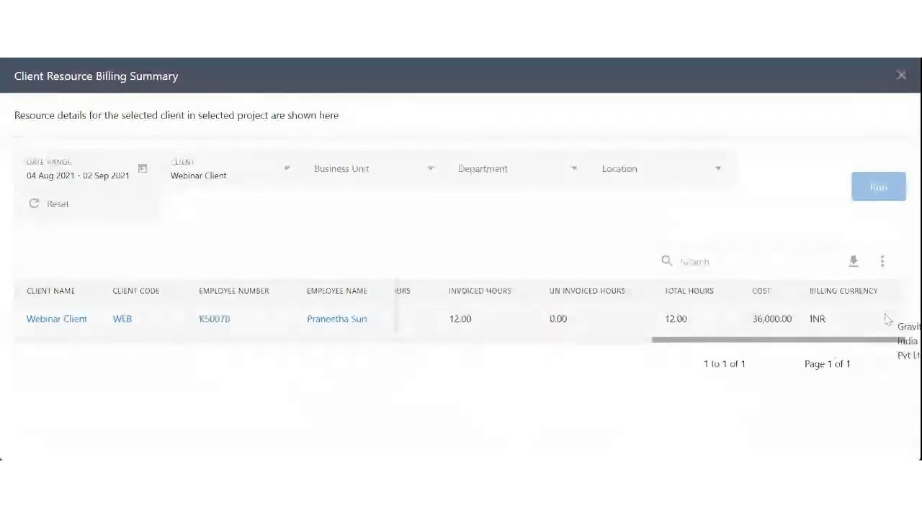
click(900, 78)
scroll(447, 238, down, 3)
Scroll past the Billing and Invoice reports and open Daily Time Entries
scroll(288, 210, up, 3)
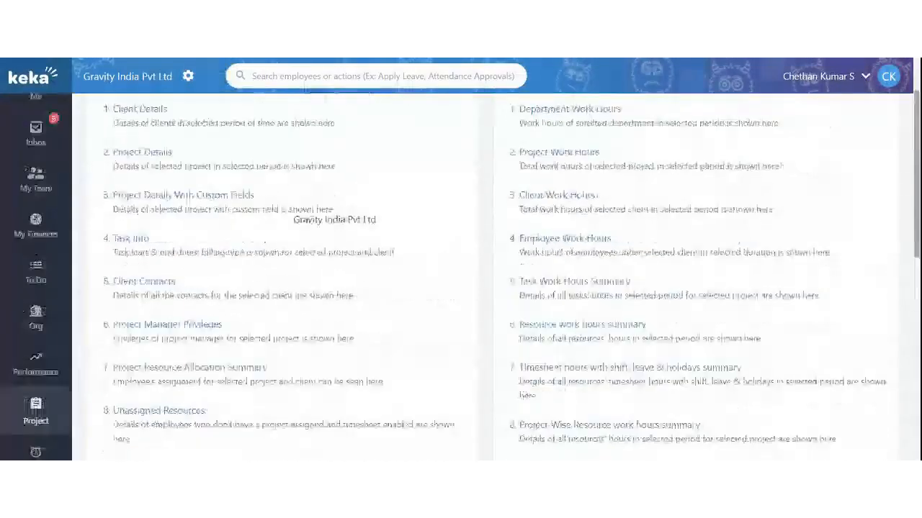
drag(493, 154, 614, 153)
click(658, 162)
scroll(659, 164, down, 2)
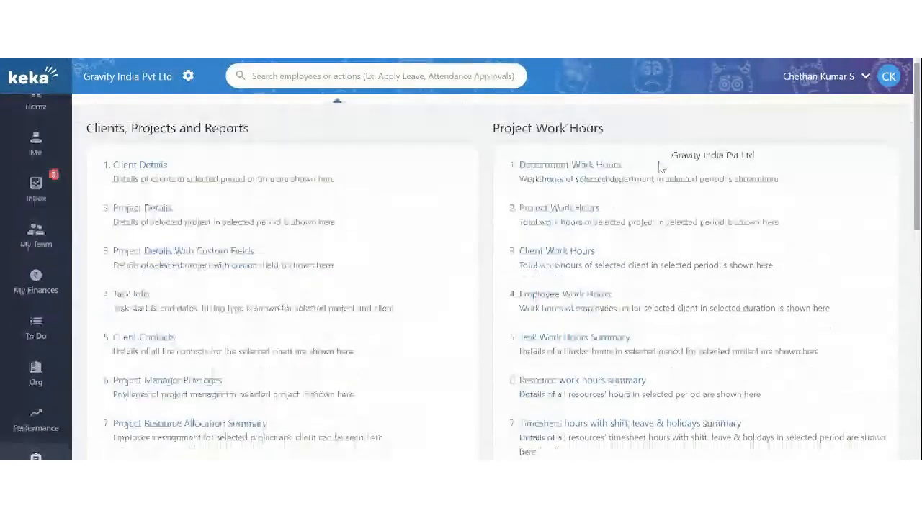
scroll(658, 167, down, 2)
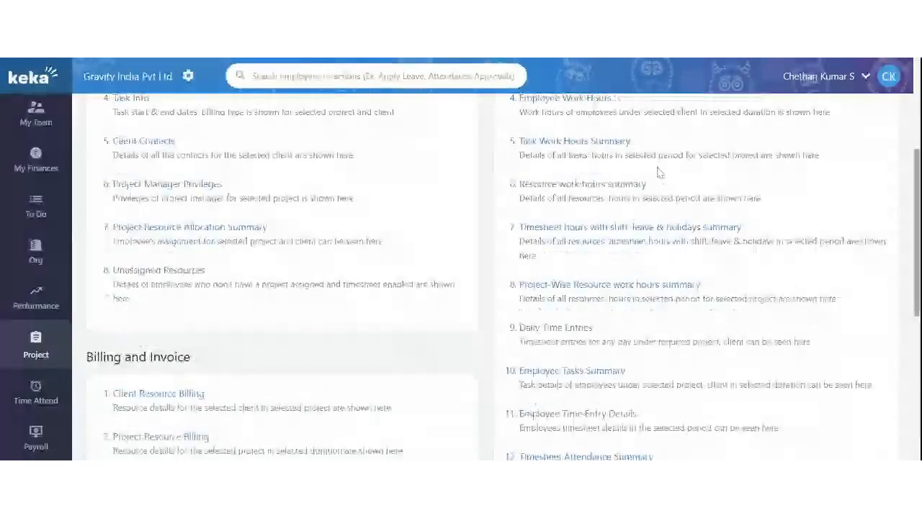
scroll(658, 173, down, 2)
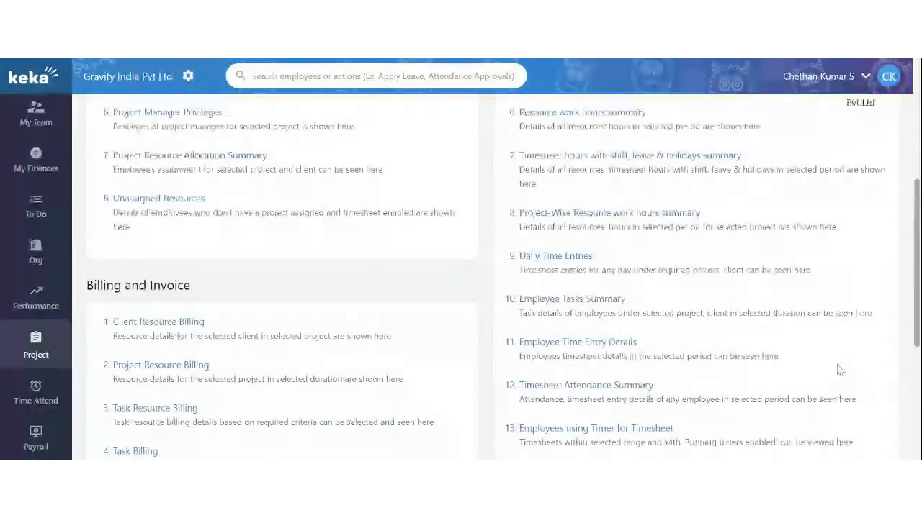
scroll(694, 290, down, 1)
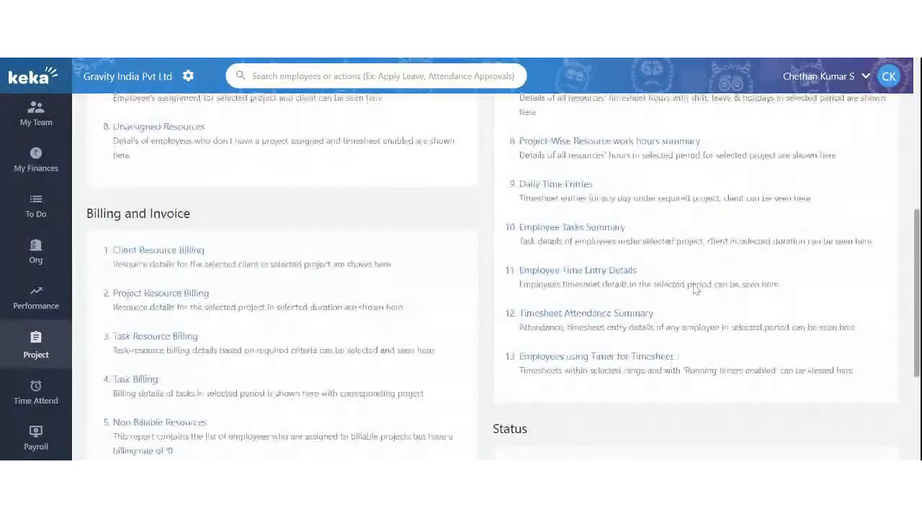
click(563, 186)
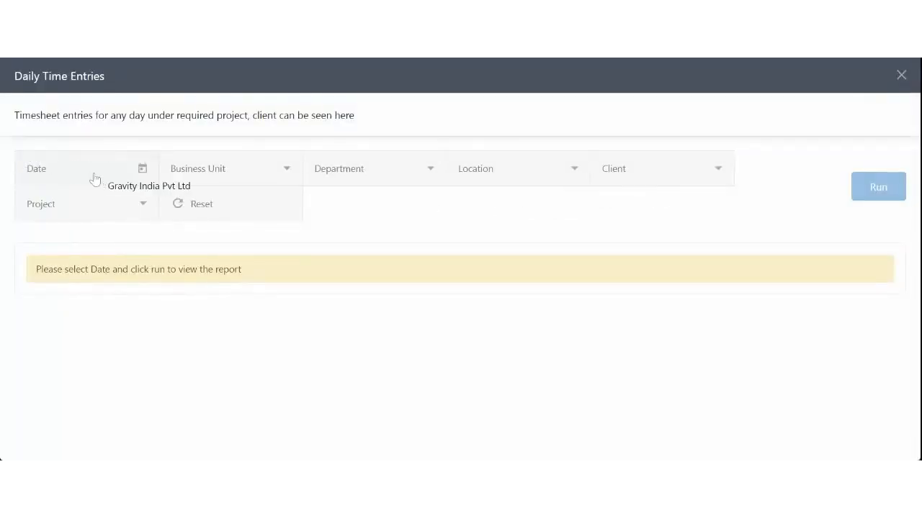
Close Daily Time Entries without picking a date and scroll down to the Status reports
click(94, 179)
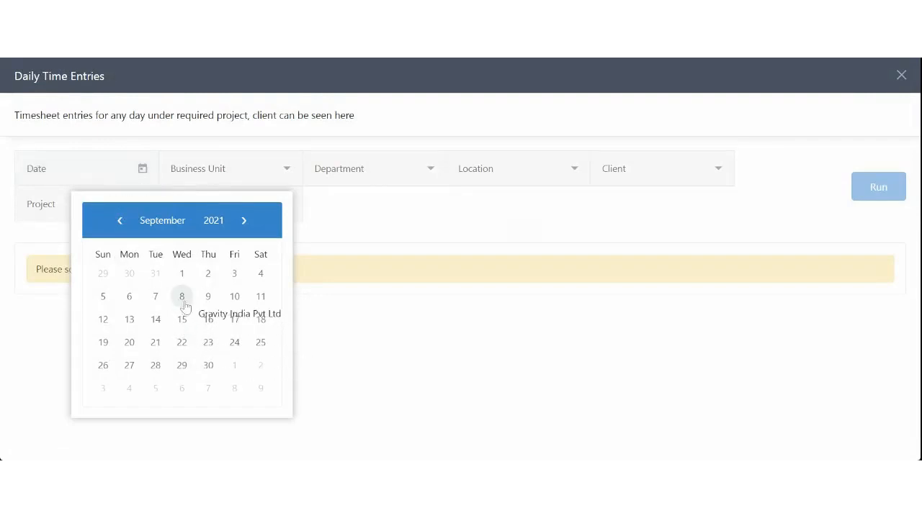
click(356, 231)
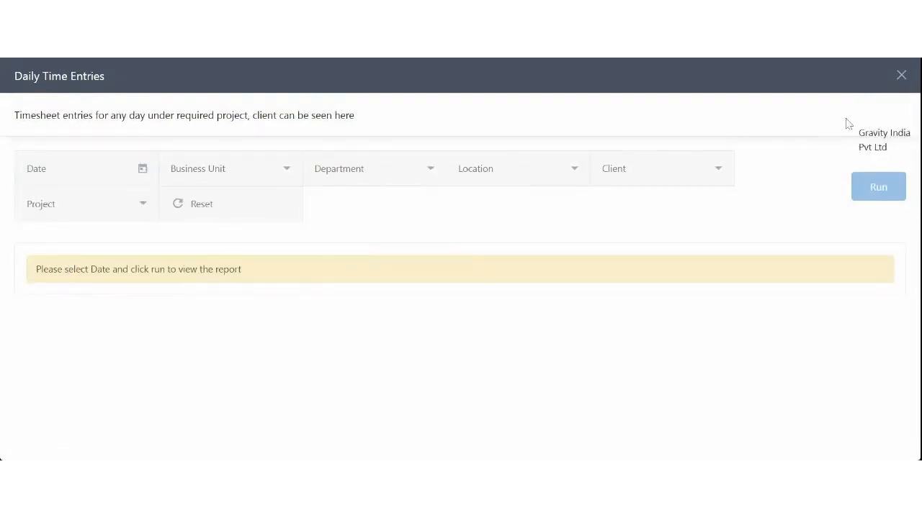
click(901, 78)
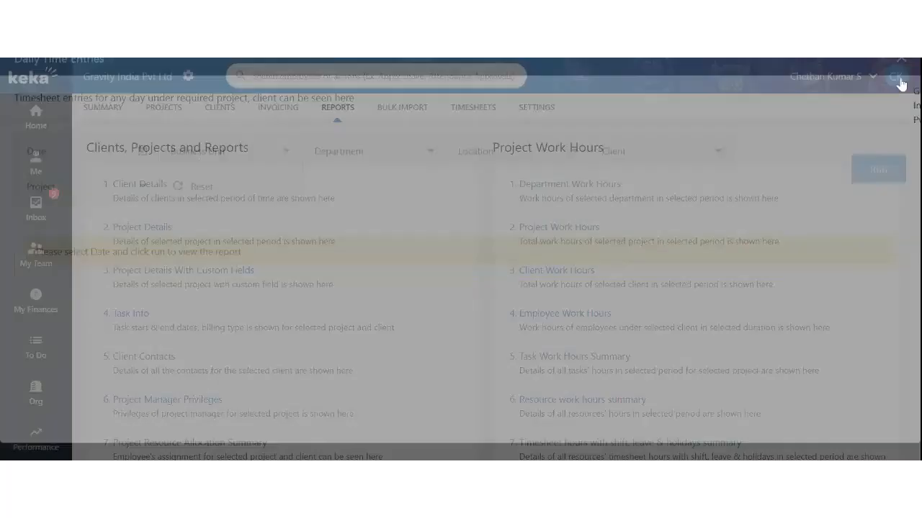
scroll(688, 263, down, 6)
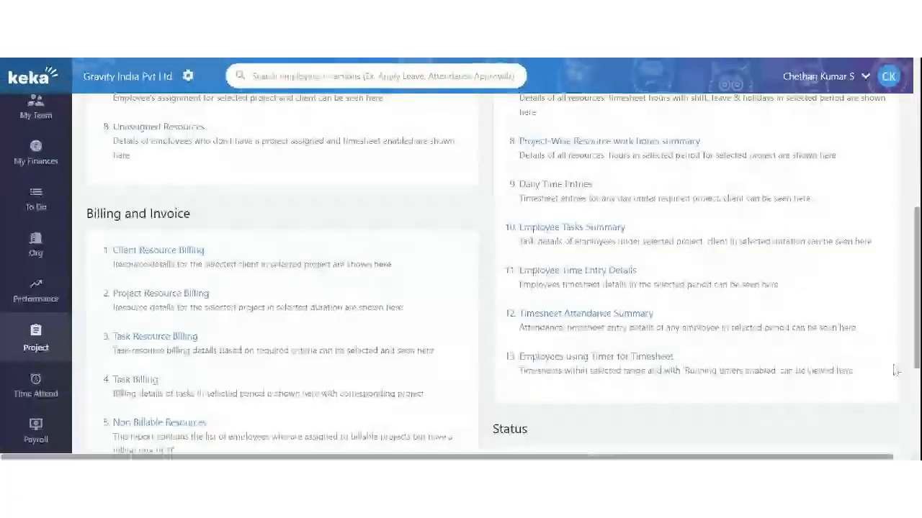
scroll(663, 301, down, 2)
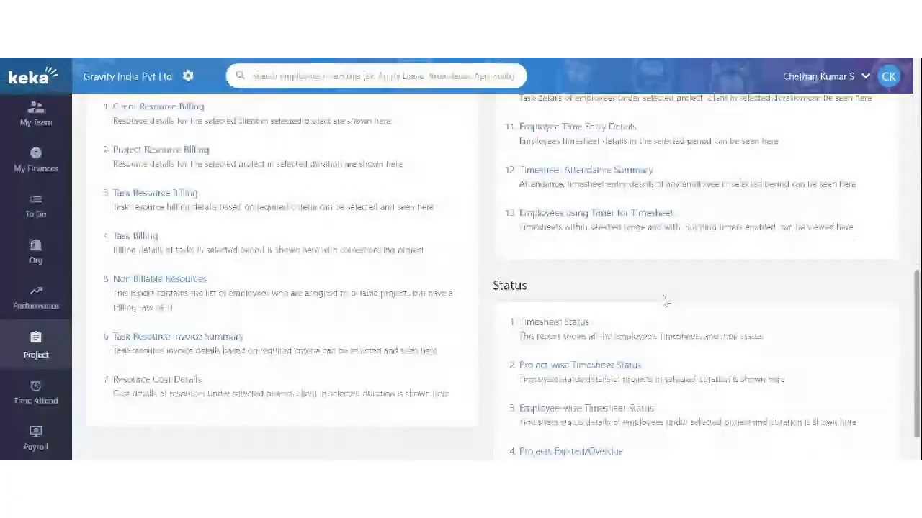
scroll(664, 301, down, 1)
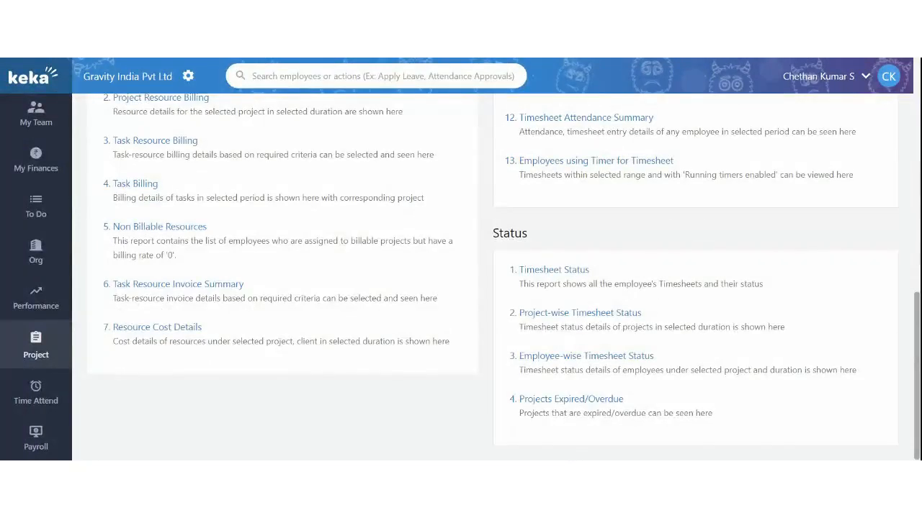
click(566, 272)
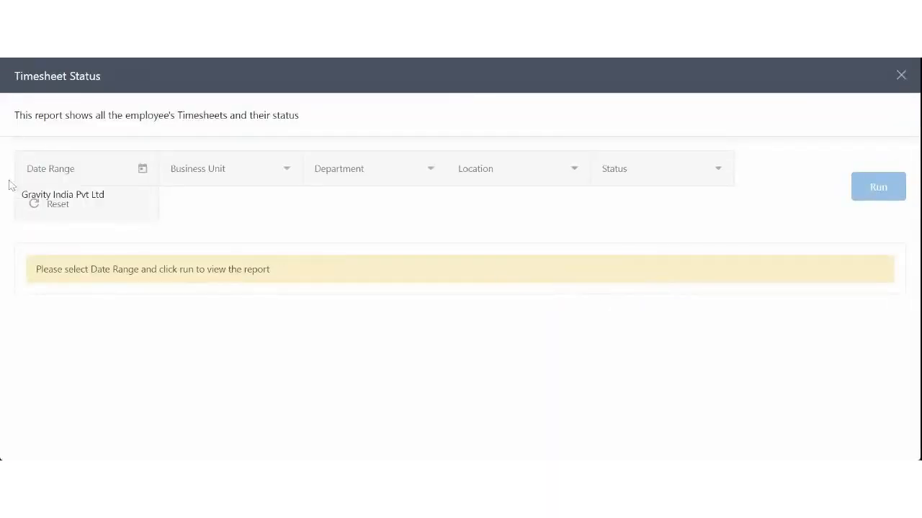
click(58, 169)
click(64, 258)
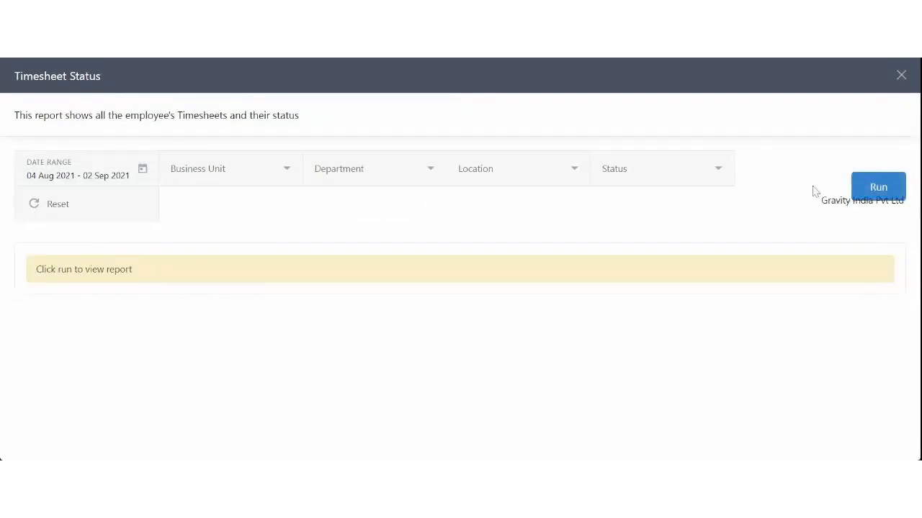
click(867, 189)
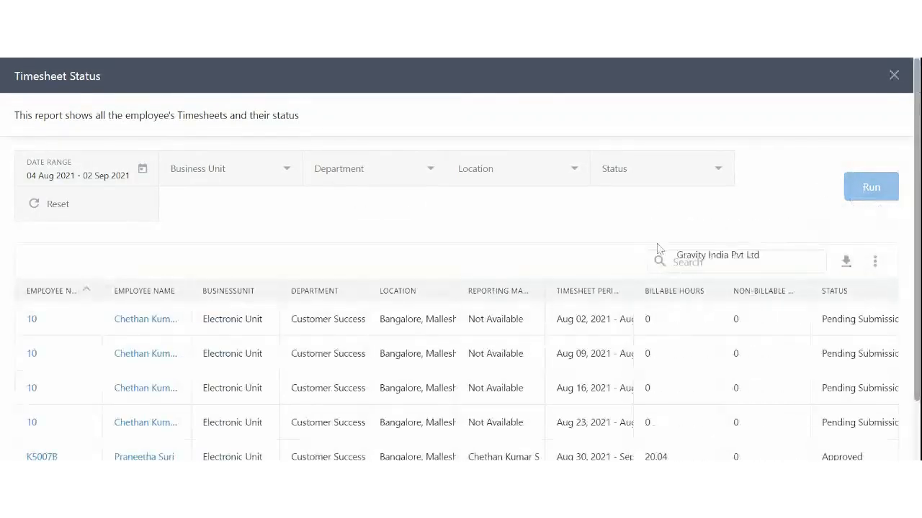
scroll(657, 249, down, 2)
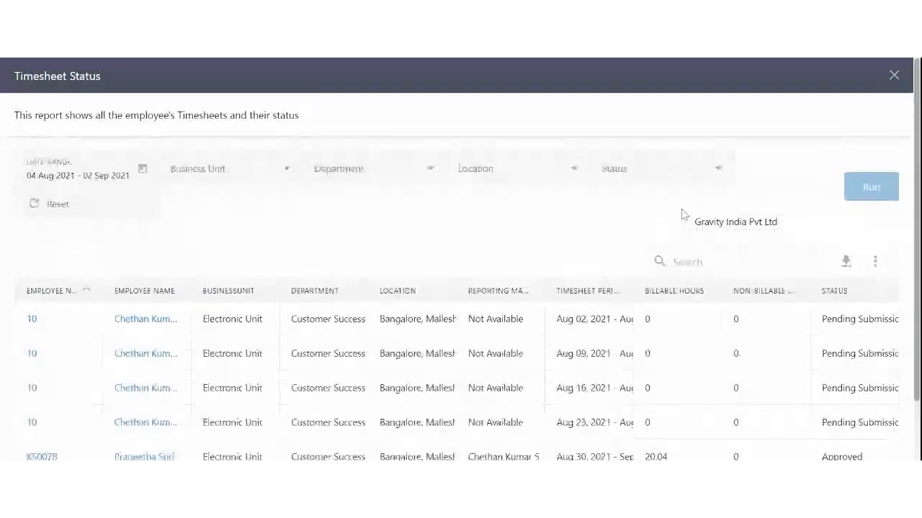
click(893, 76)
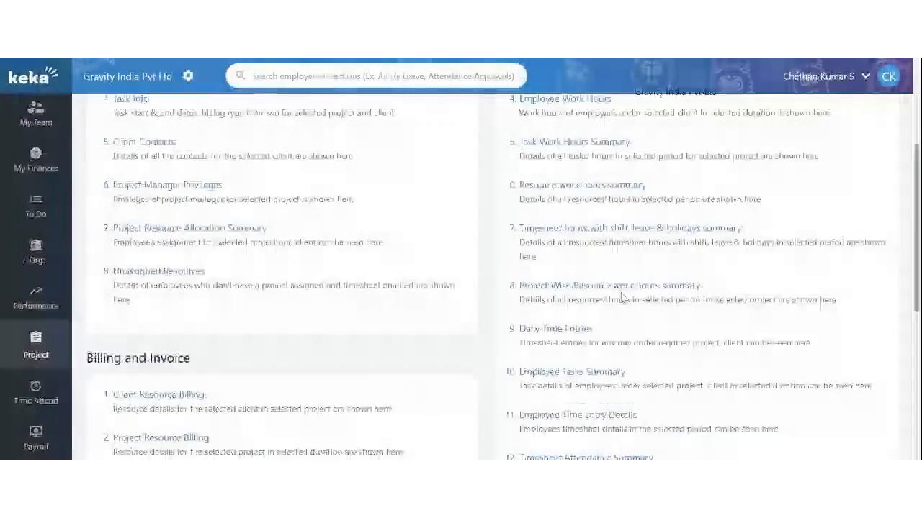
scroll(623, 297, down, 10)
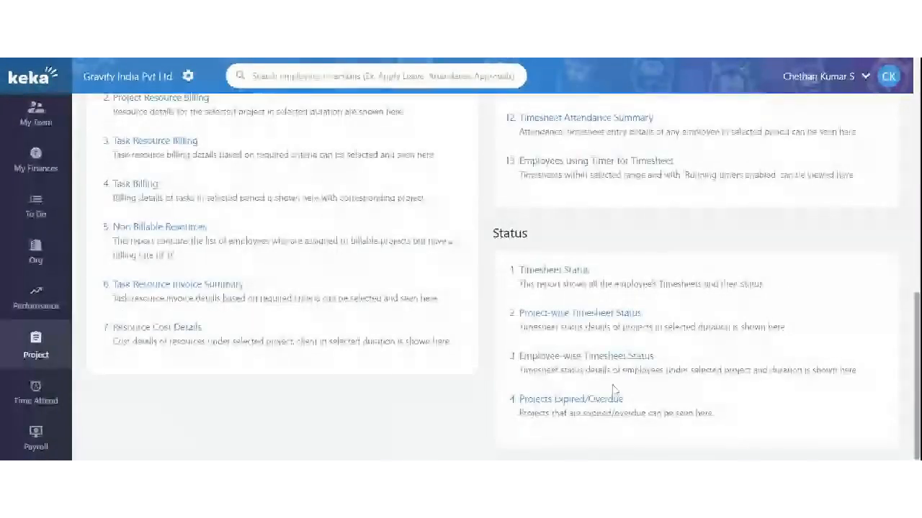
click(589, 401)
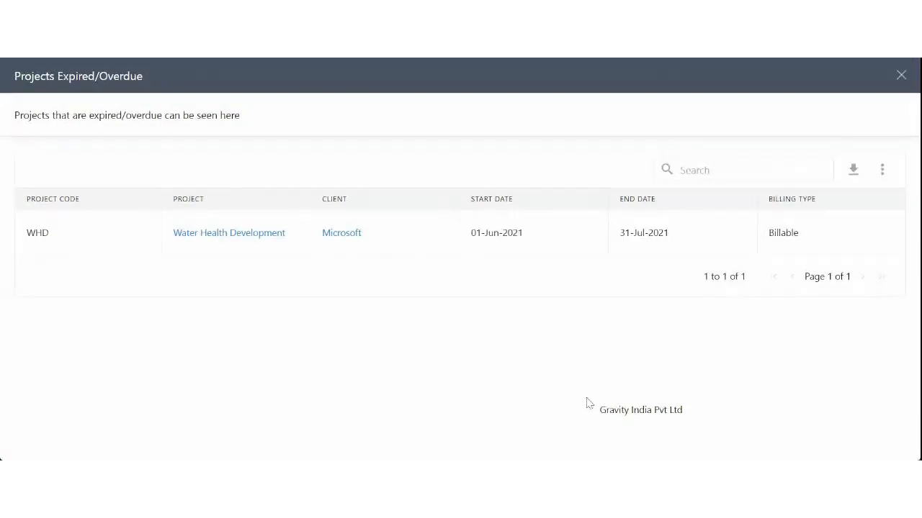
click(901, 75)
scroll(663, 335, down, 3)
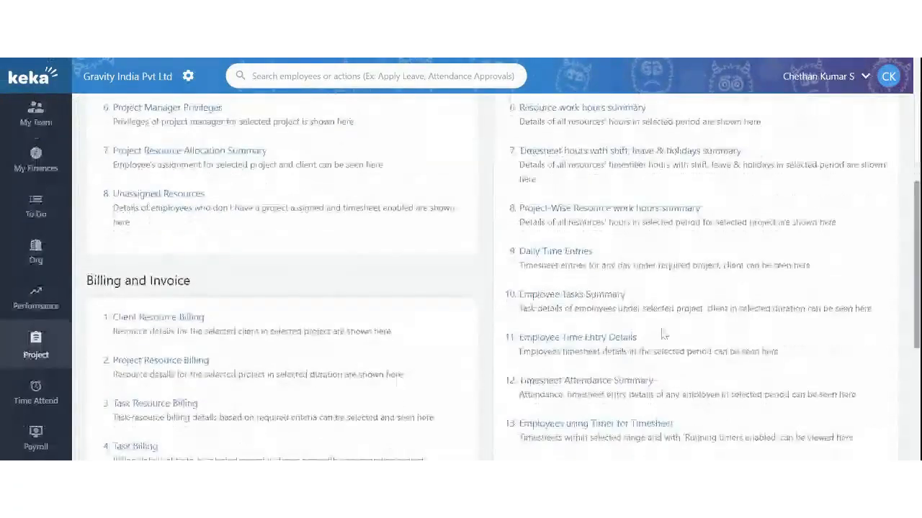
scroll(663, 335, down, 4)
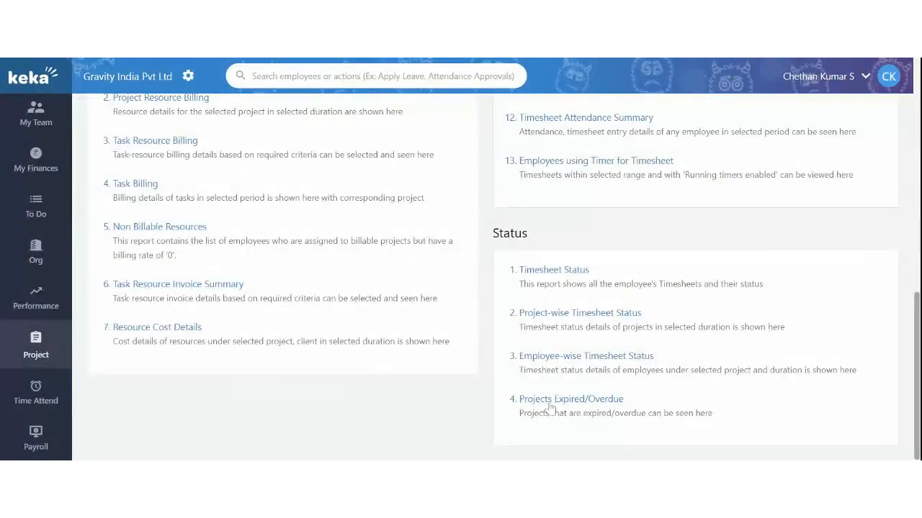
scroll(233, 209, up, 10)
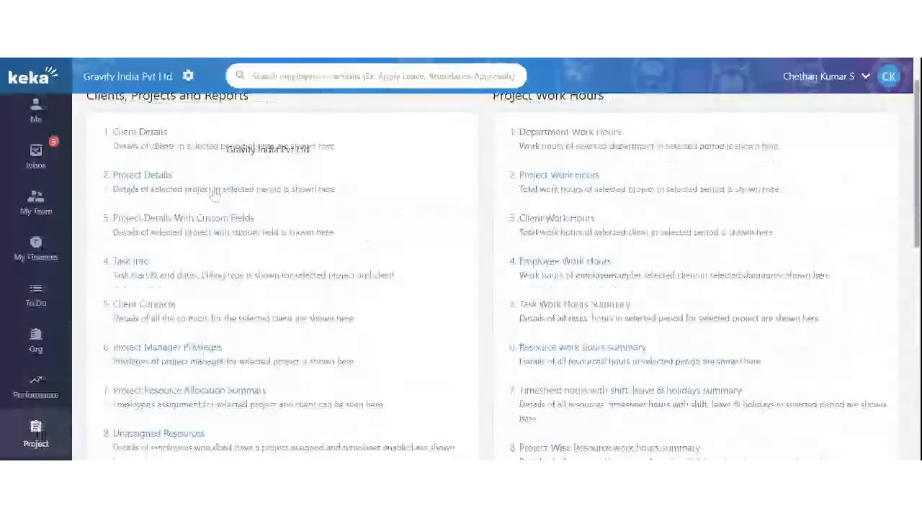
Open the Webinar Project from the Projects list and start updating its details
click(163, 108)
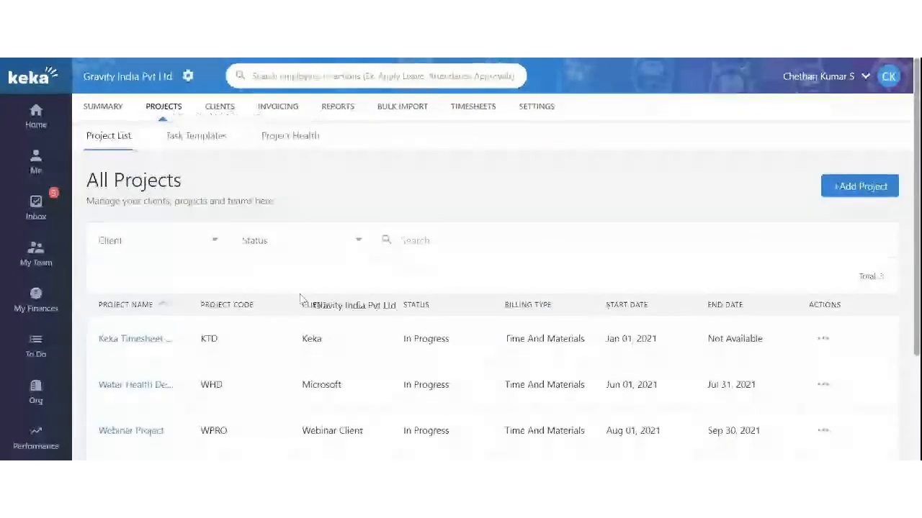
scroll(214, 329, down, 2)
click(131, 290)
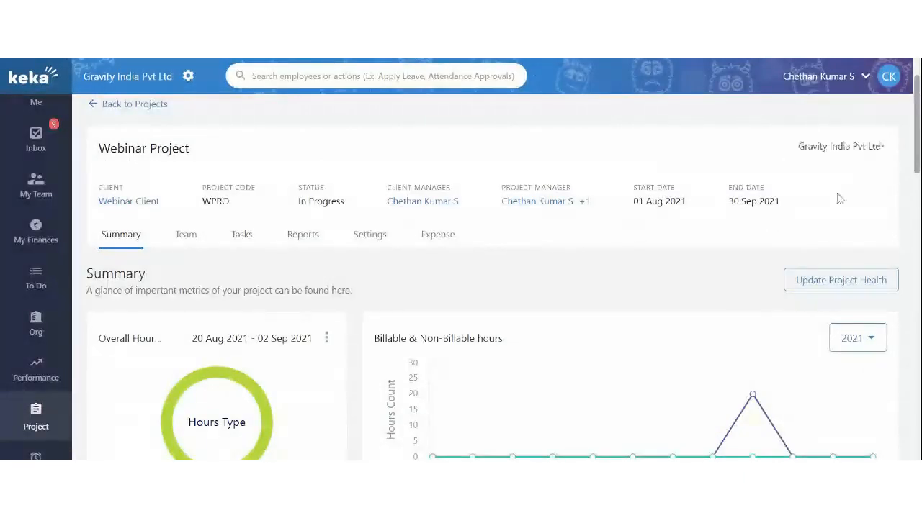
click(878, 147)
click(640, 163)
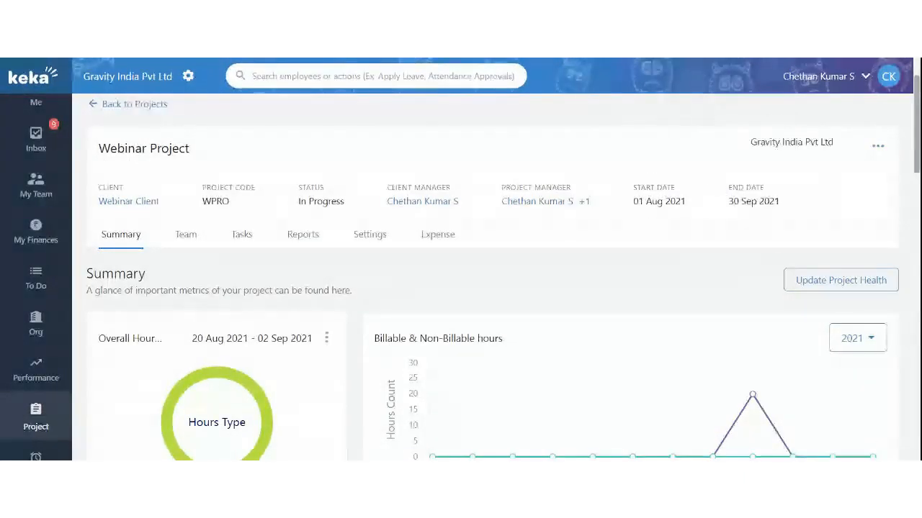
drag(729, 205, 774, 206)
click(879, 148)
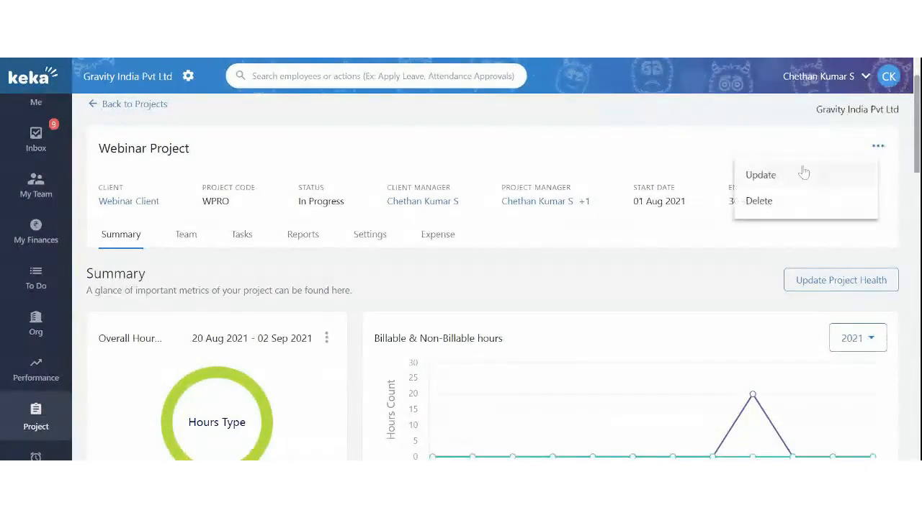
click(804, 173)
Switch the status to Completed, revert it to In Progress, and save the project
scroll(329, 284, down, 2)
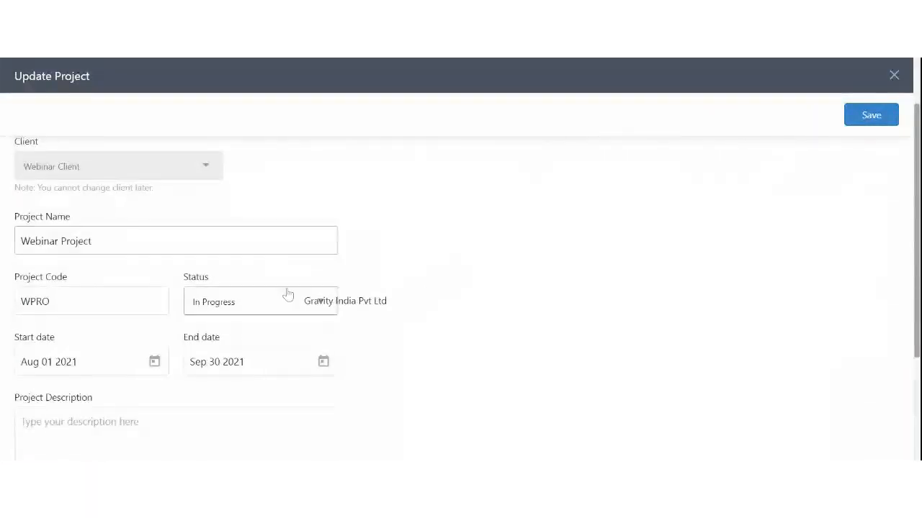
click(276, 302)
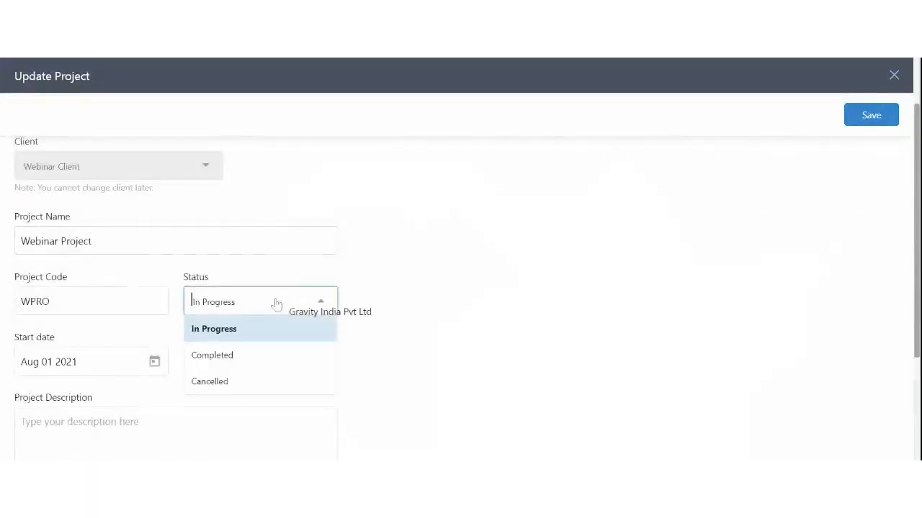
click(249, 357)
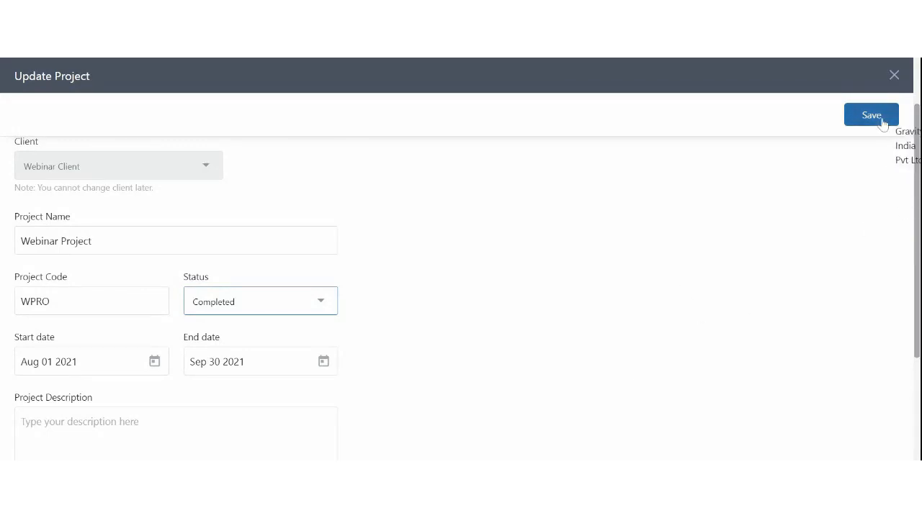
click(283, 308)
click(266, 329)
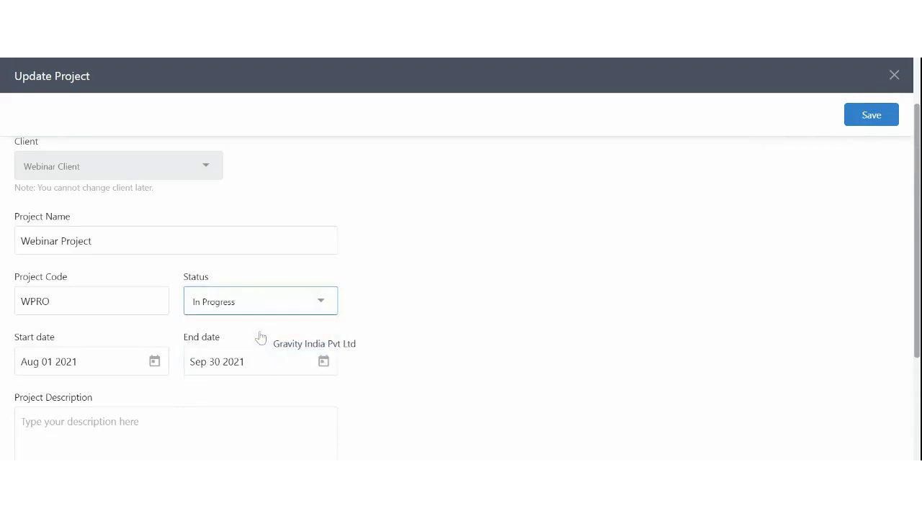
click(873, 116)
scroll(646, 301, down, 2)
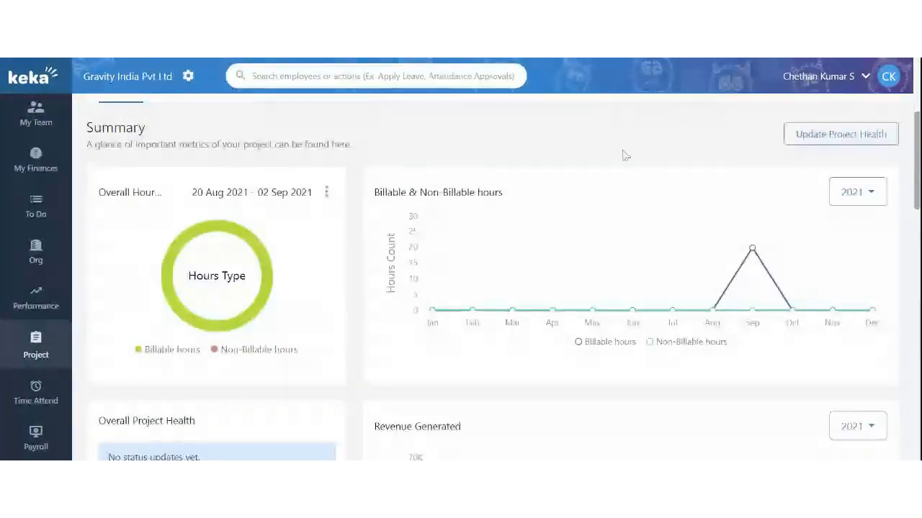
Cancel the project health update form and open the Project Health settings
click(867, 140)
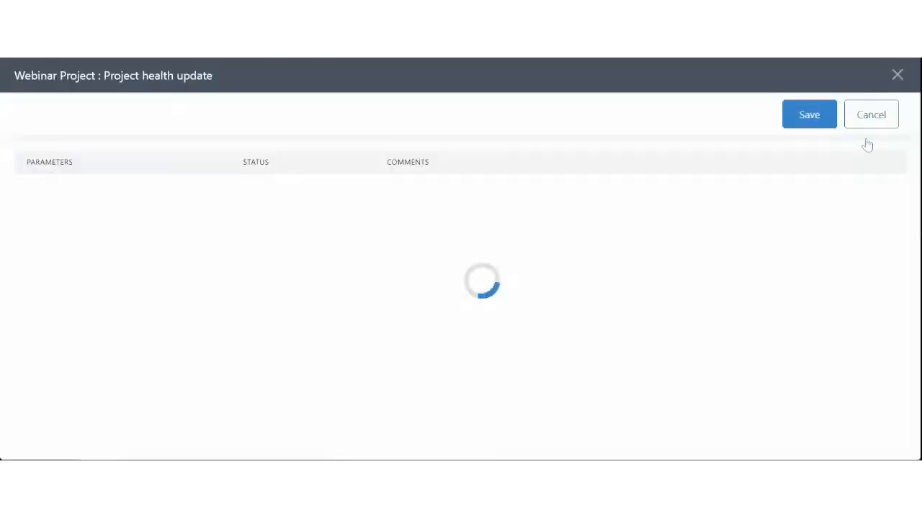
click(890, 76)
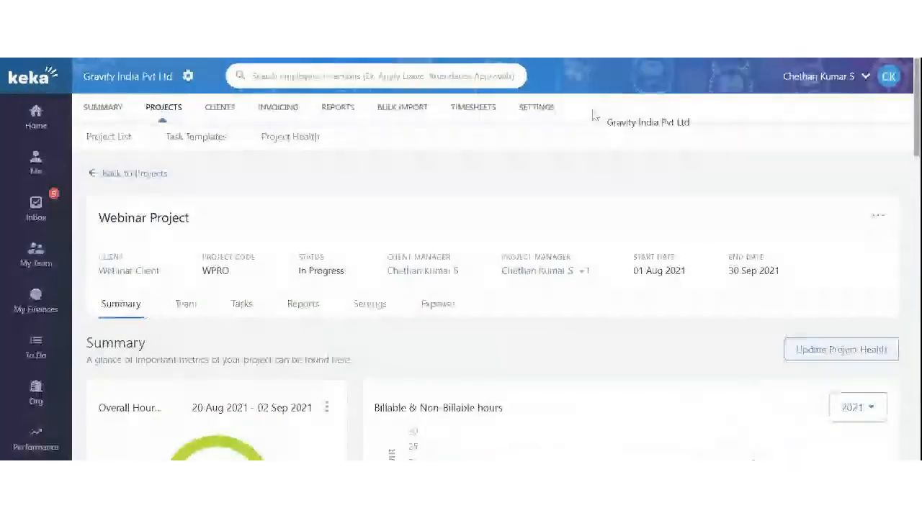
click(536, 108)
click(434, 138)
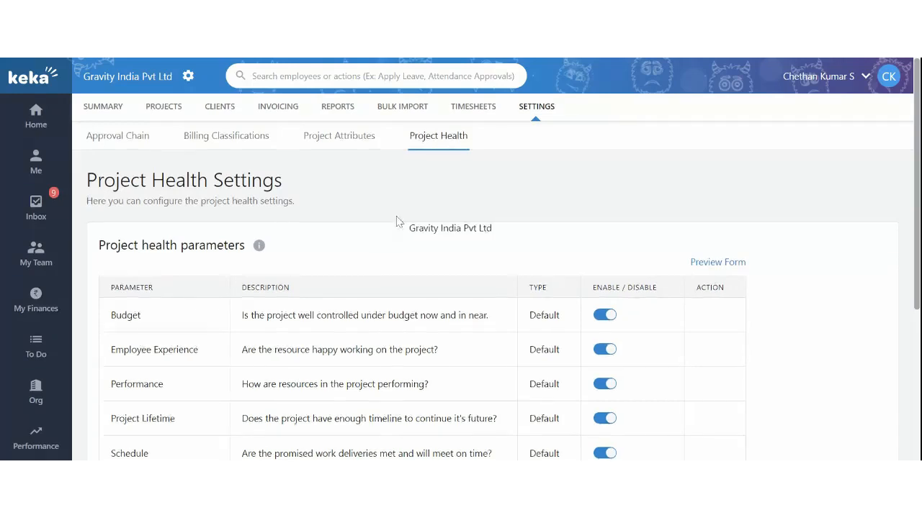
Review the five health parameters and keep the email reminder frequency at Monthly
scroll(396, 222, down, 3)
scroll(396, 223, up, 2)
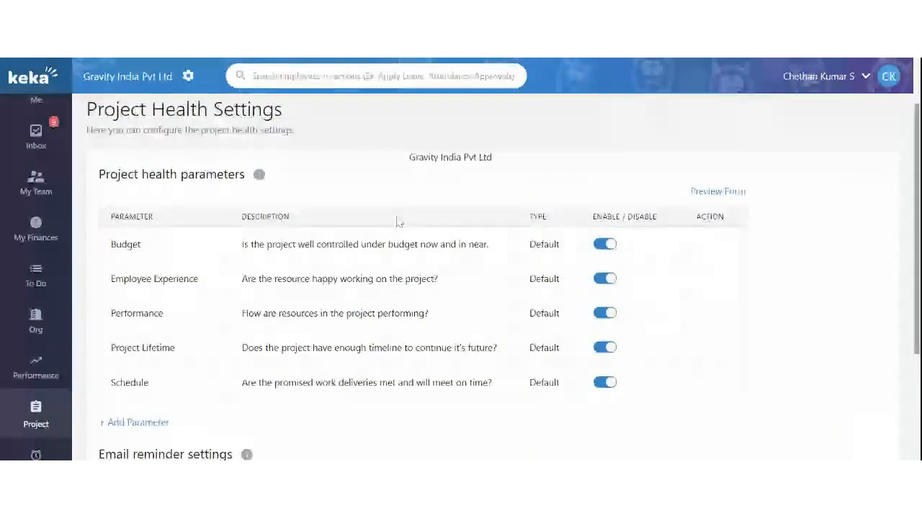
scroll(397, 222, down, 3)
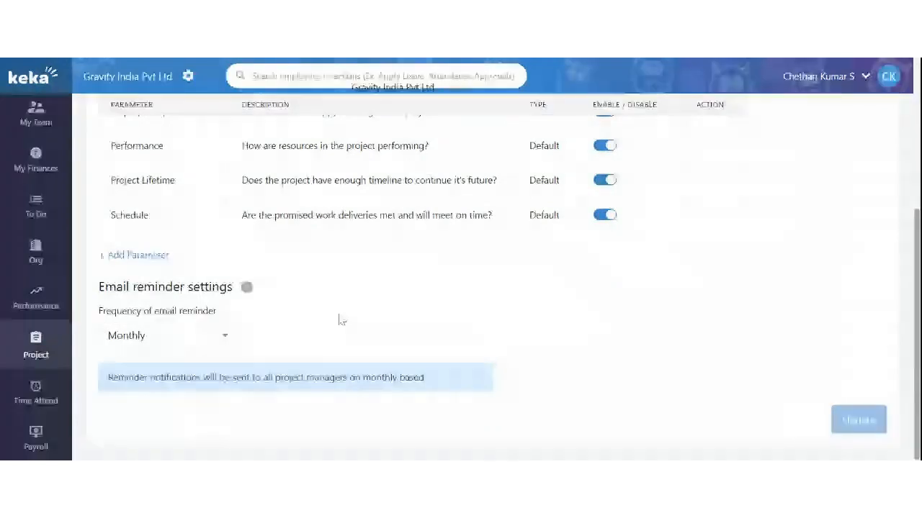
scroll(339, 319, up, 2)
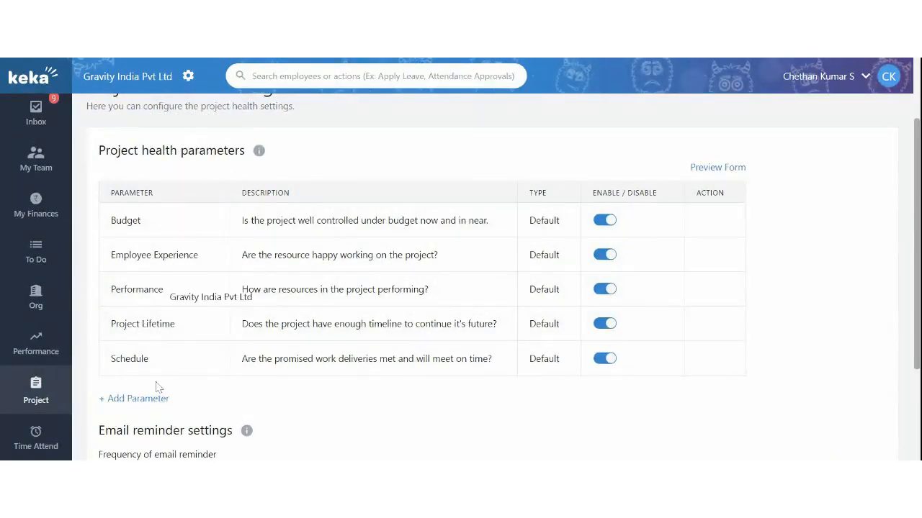
scroll(151, 410, down, 3)
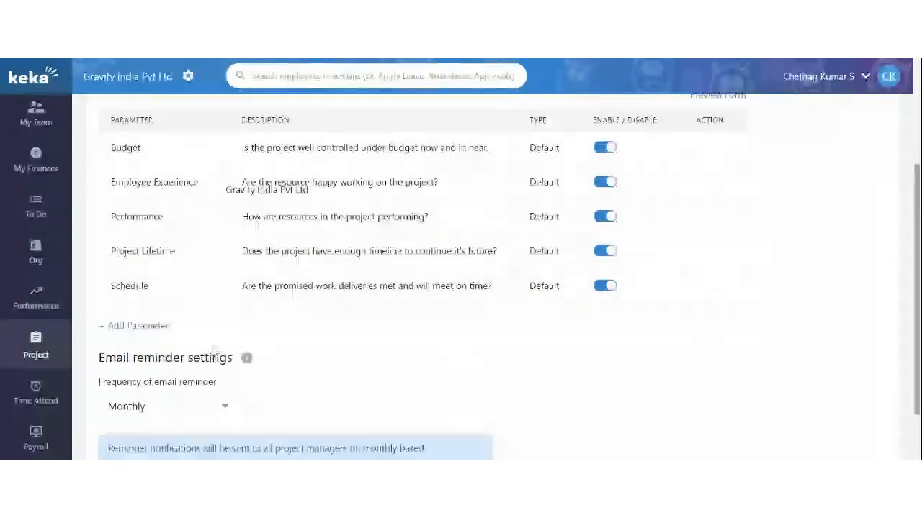
click(144, 342)
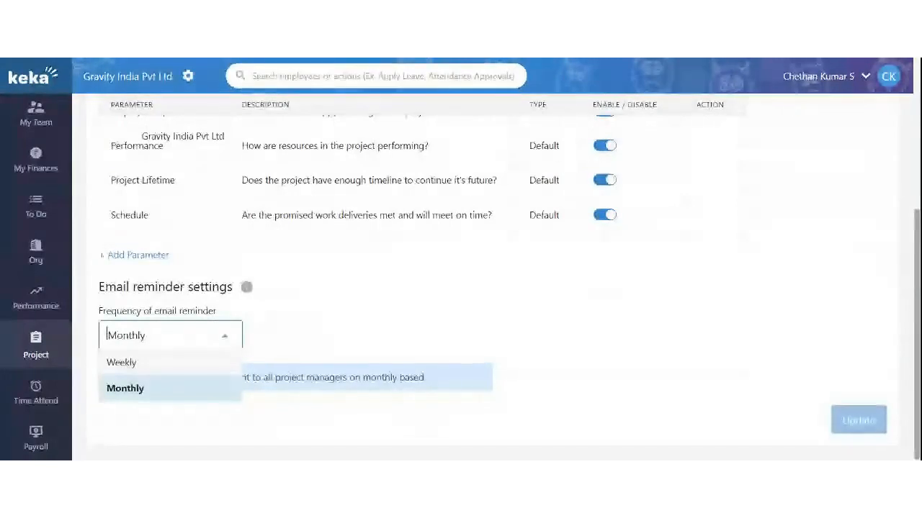
click(137, 389)
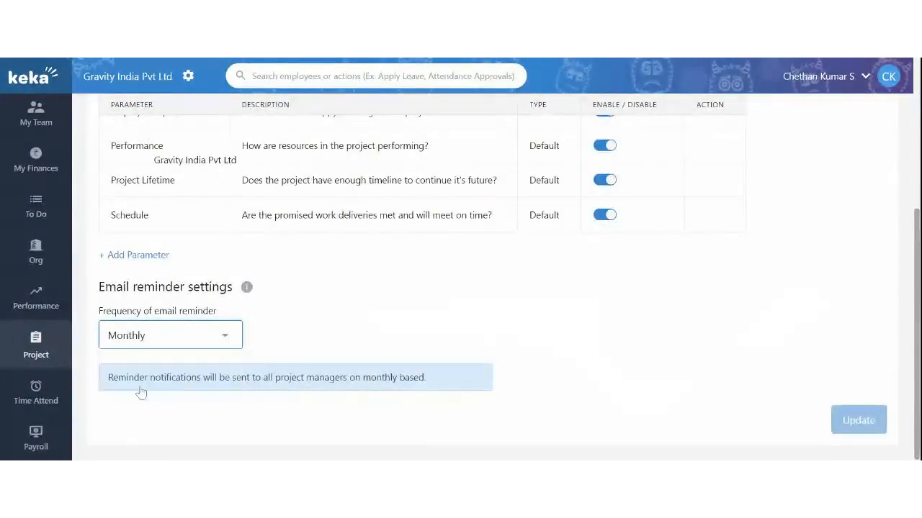
drag(144, 286, 297, 297)
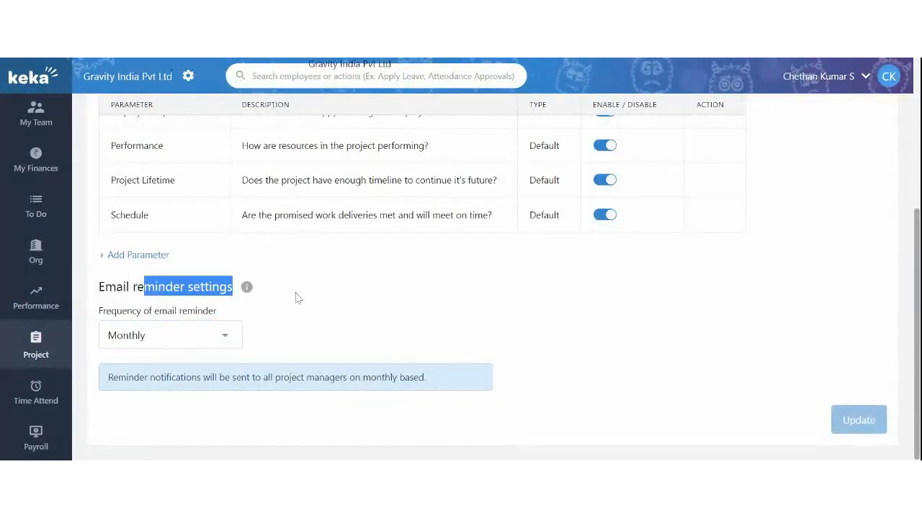
drag(197, 382, 371, 378)
click(442, 334)
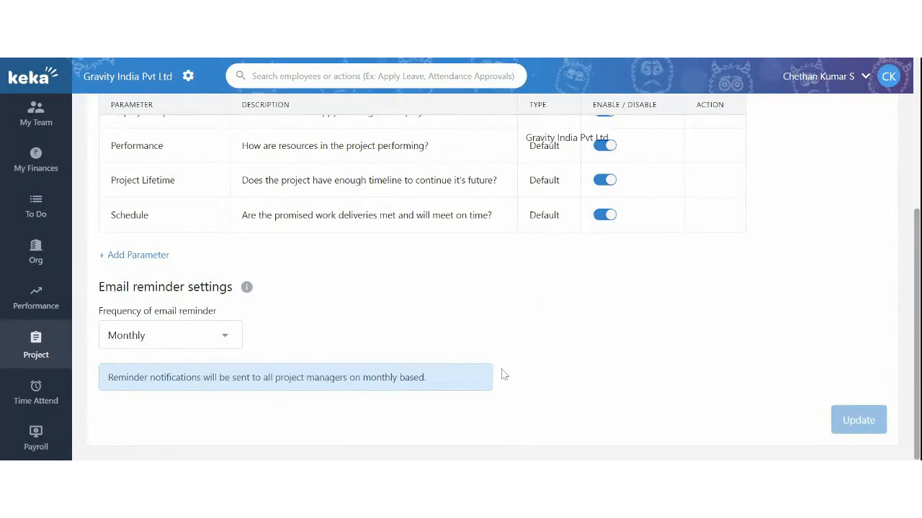
scroll(475, 272, up, 5)
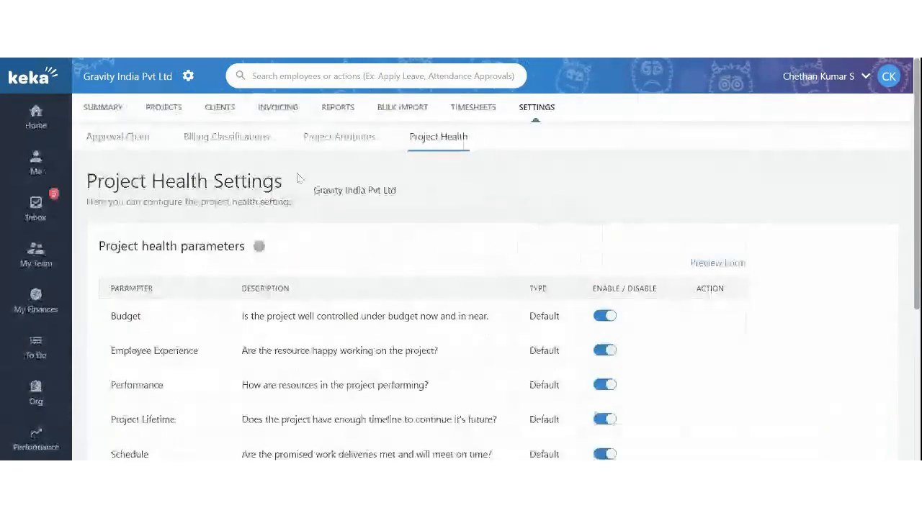
Open the Webinar Project's Update Project Health form from the Projects list
click(164, 108)
scroll(288, 273, down, 3)
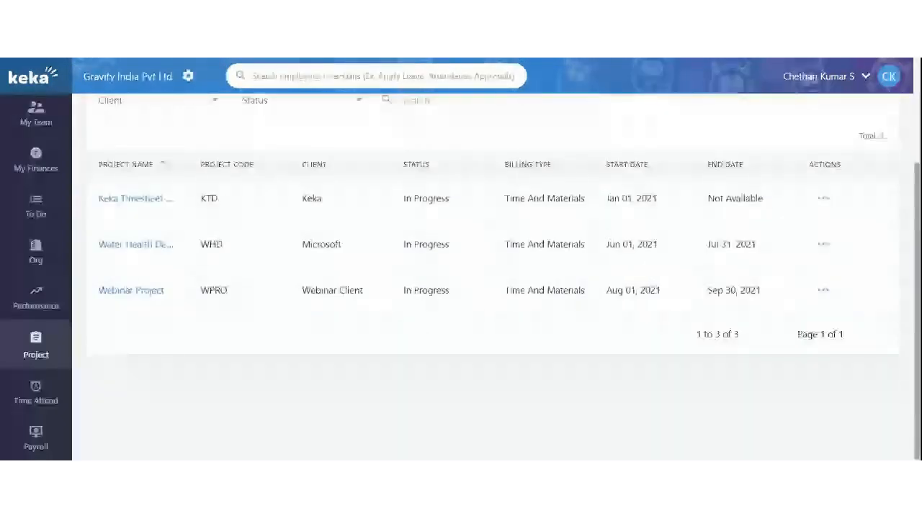
click(135, 292)
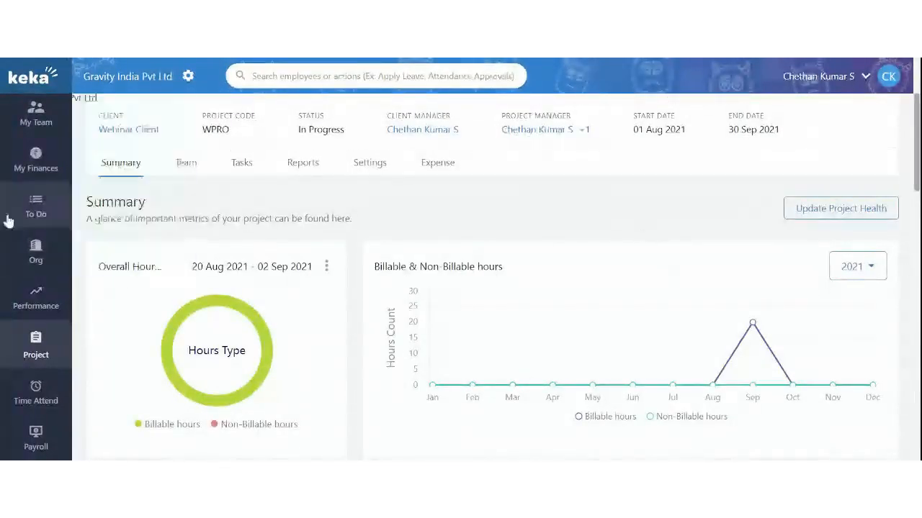
scroll(475, 325, up, 1)
scroll(475, 326, up, 1)
scroll(372, 323, down, 4)
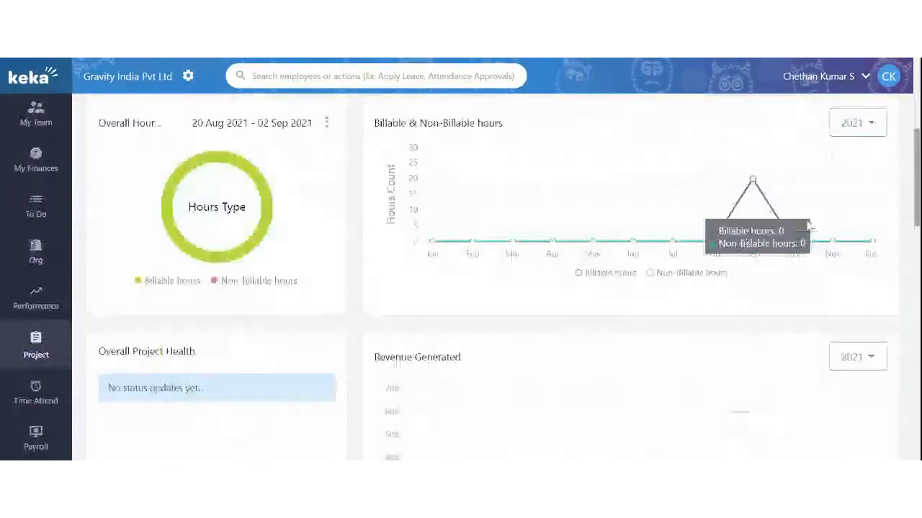
scroll(713, 237, up, 3)
click(828, 211)
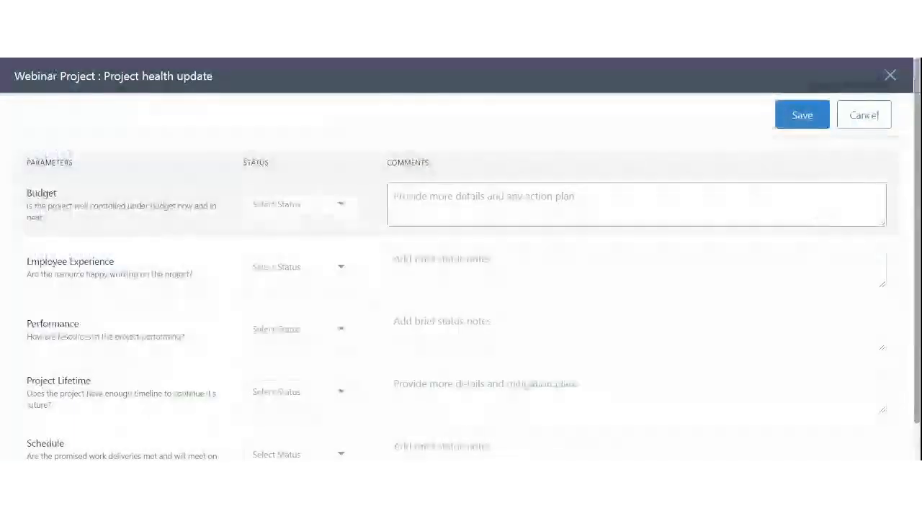
Rate Budget as At Risk with the comment 'Developer consumed more hour'
click(281, 205)
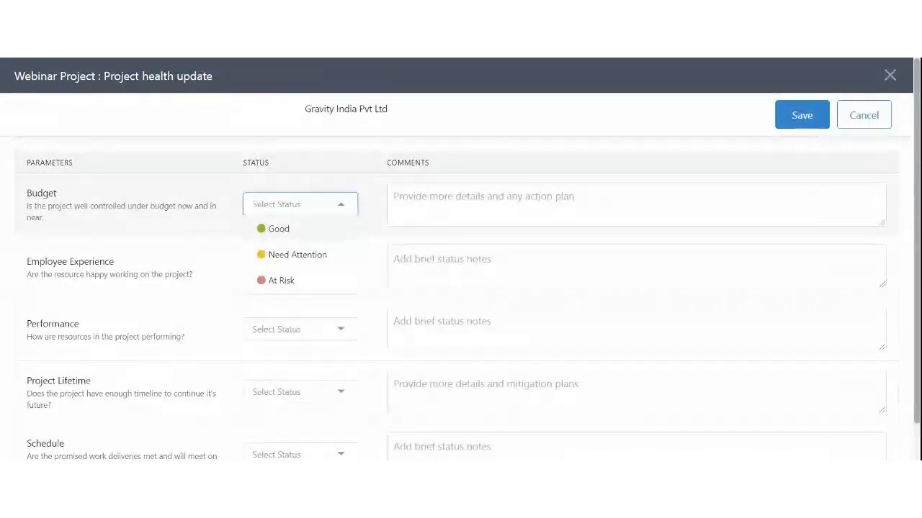
click(281, 280)
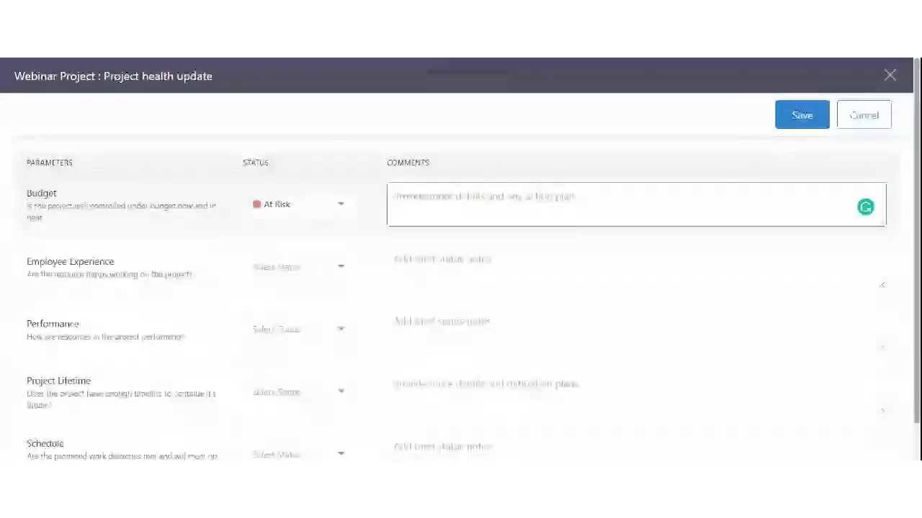
text(M)
key(BackSpace)
text(D)
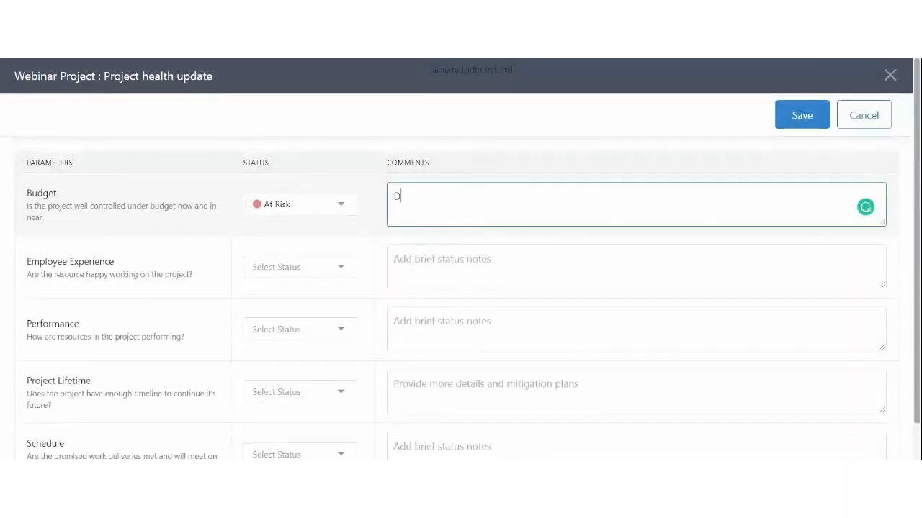
text(eveloper )
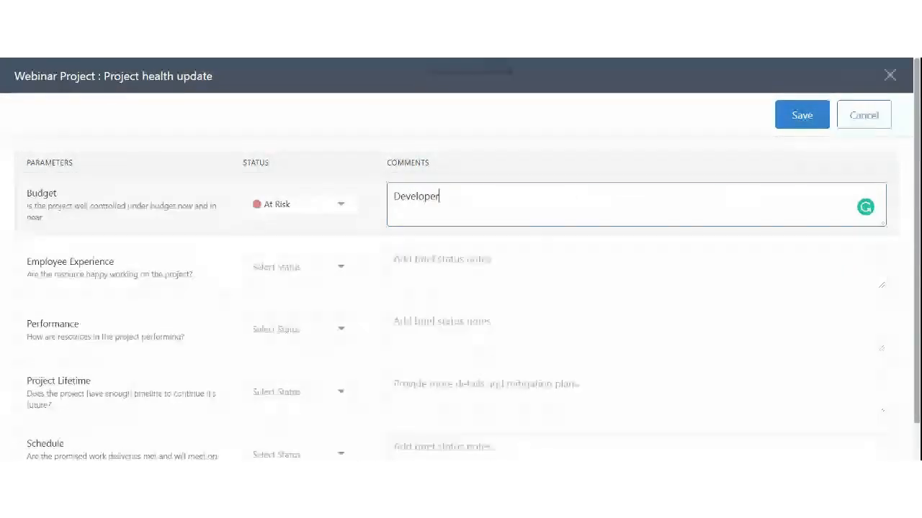
text(consumed)
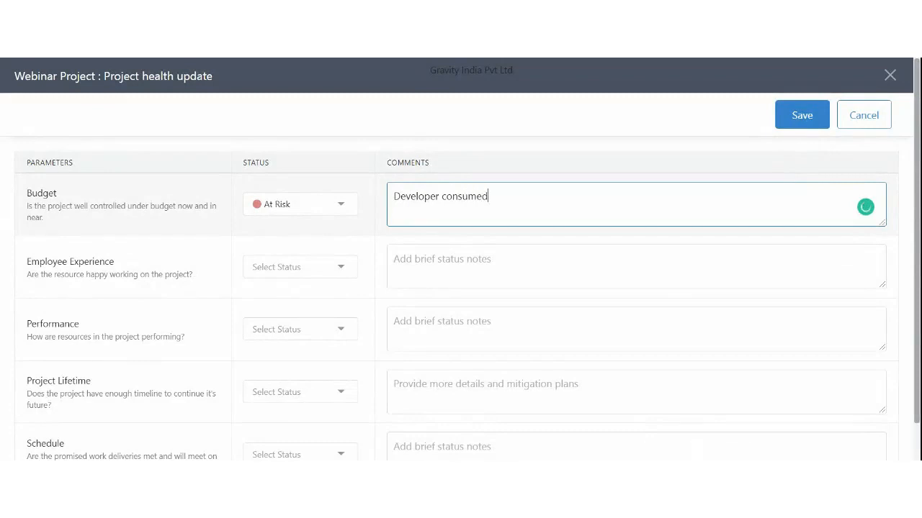
text( more hours than exoe)
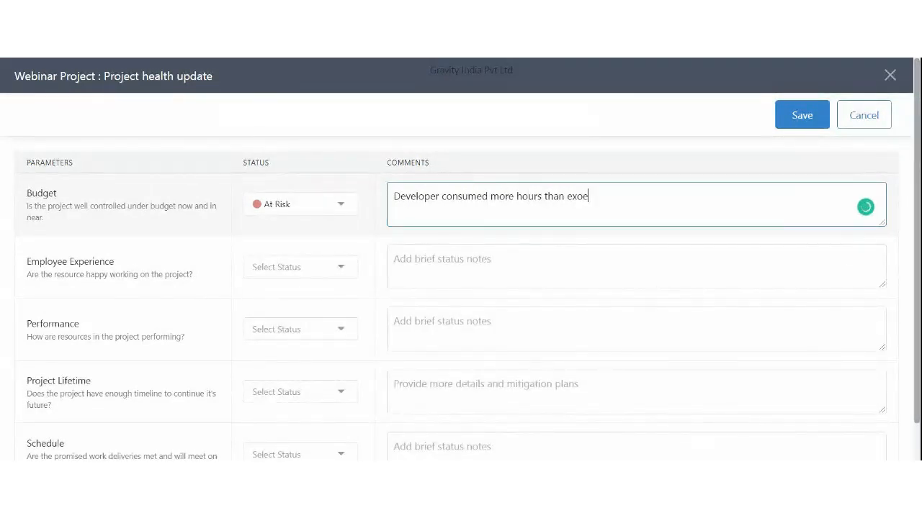
key(BackSpace)
key(BackSpace)
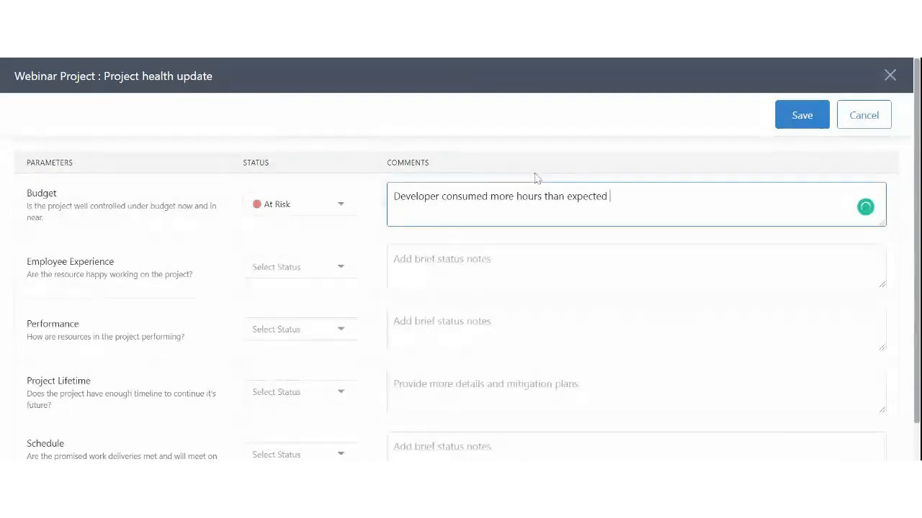
click(563, 158)
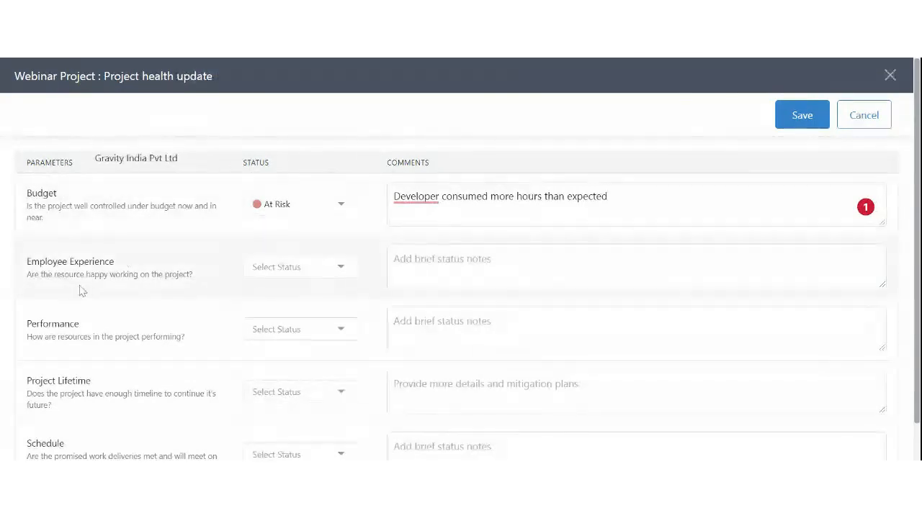
Rate Employee Experience Good ('all good') and Performance Good ('na')
click(259, 272)
click(283, 291)
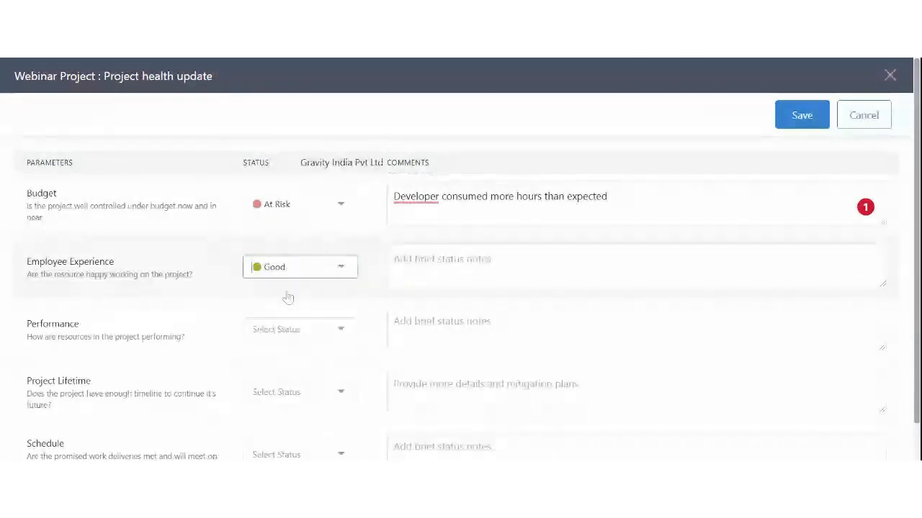
click(433, 262)
text(all )
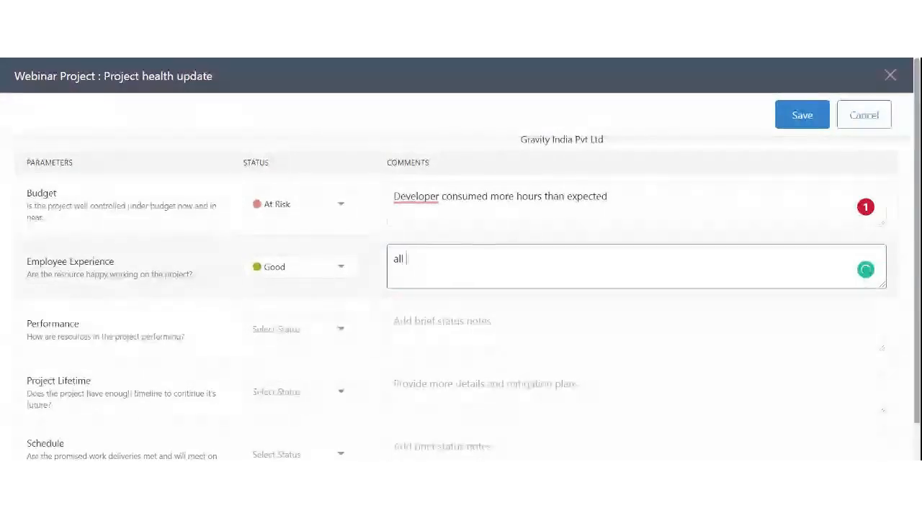
text(good)
scroll(175, 282, down, 1)
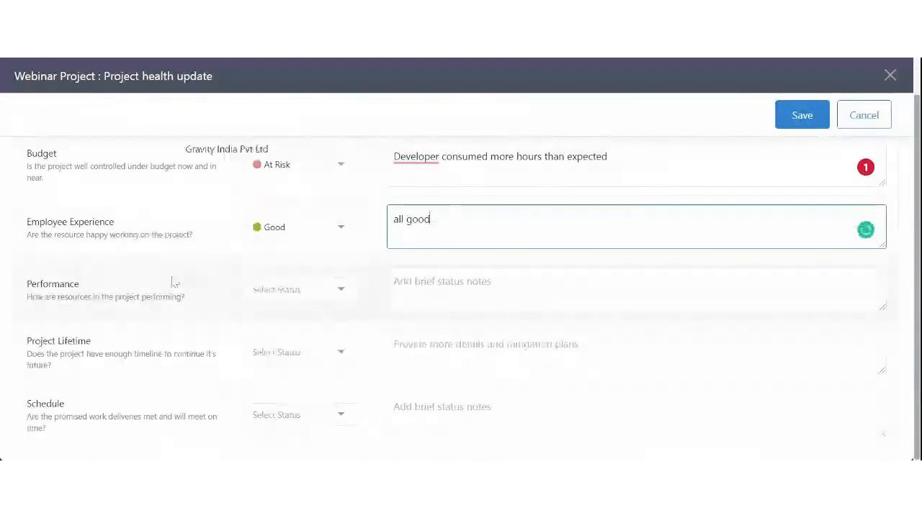
click(266, 296)
click(281, 315)
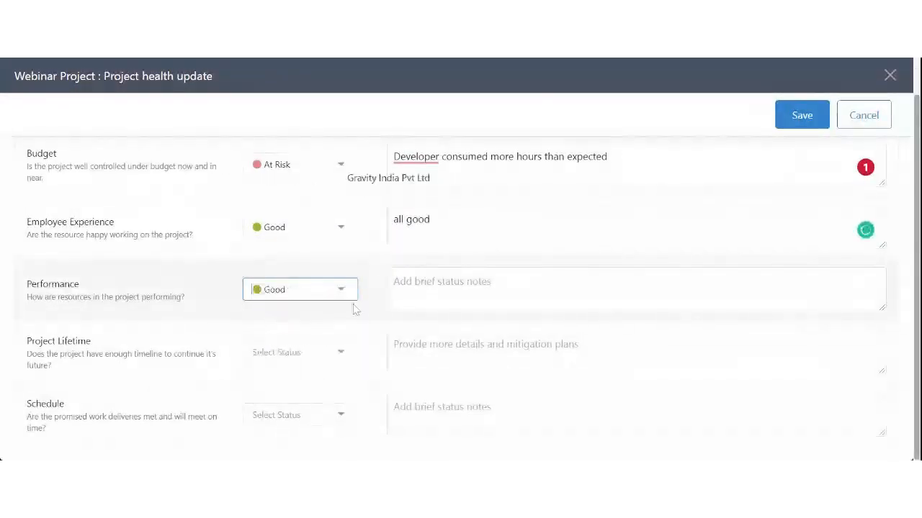
click(411, 291)
text(na)
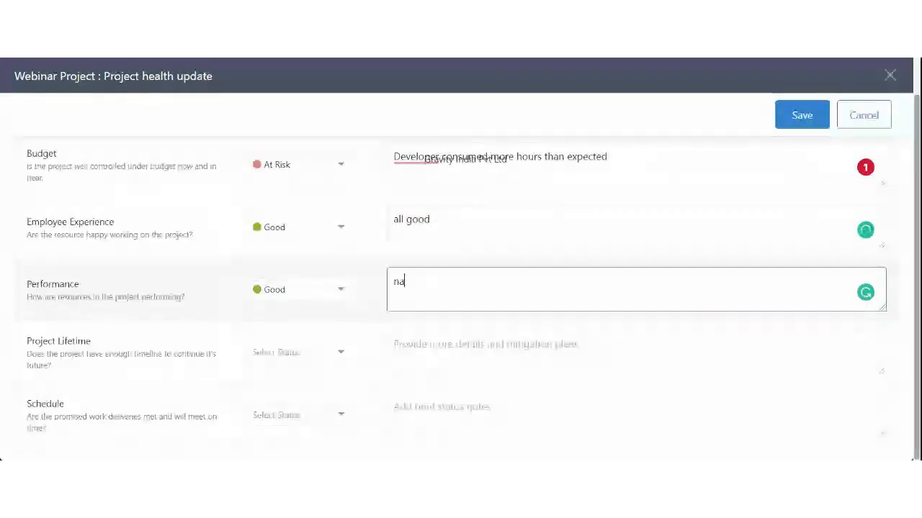
Rate Project Lifetime Need Attention ('da') and Schedule Good ('will b')
click(276, 355)
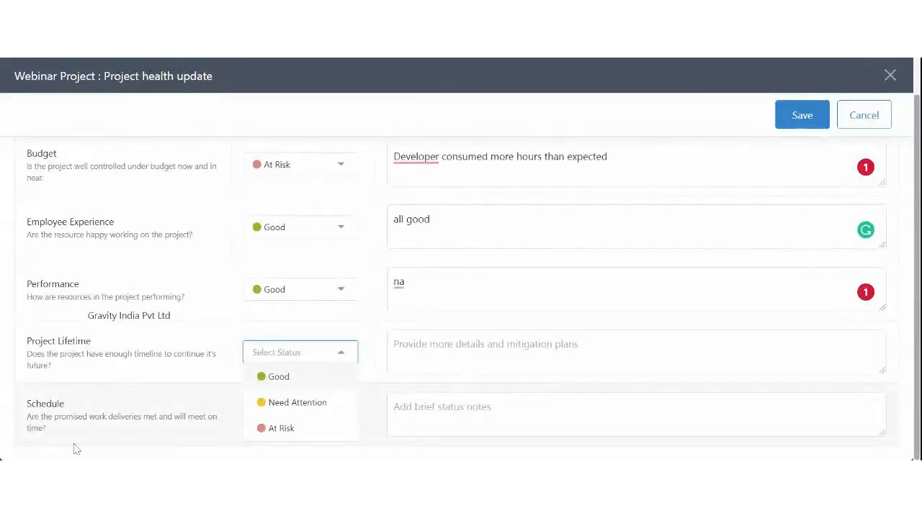
click(295, 403)
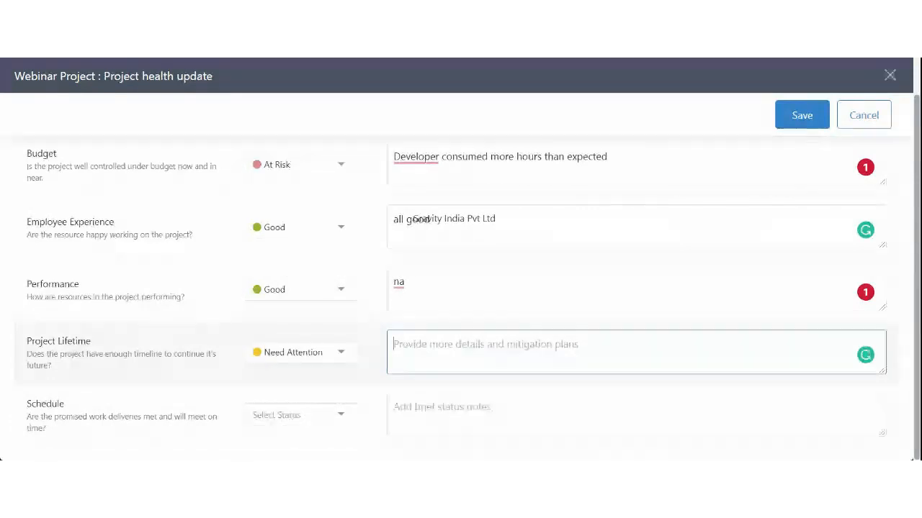
text(da)
click(268, 418)
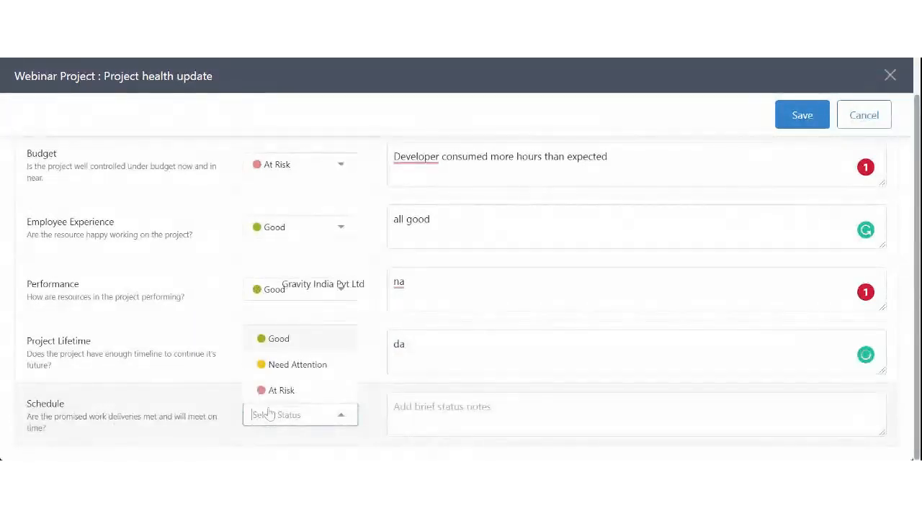
click(280, 336)
text(will b done)
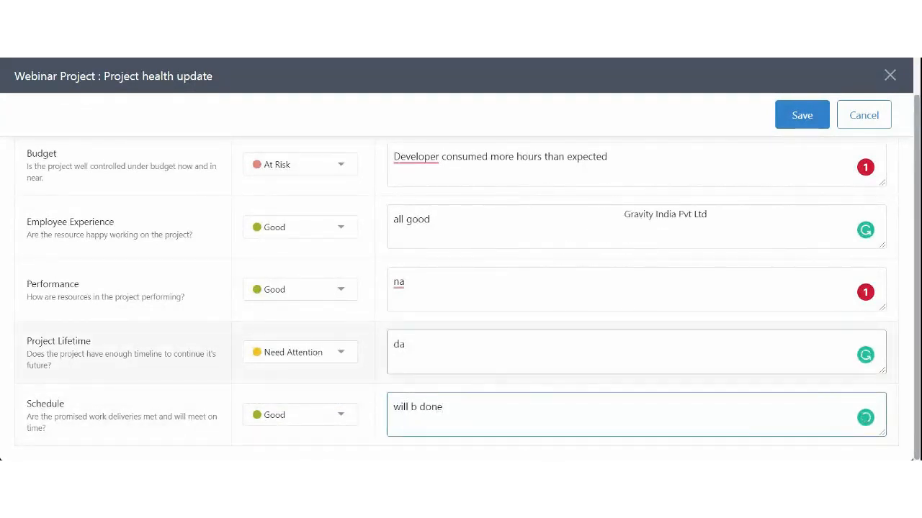
scroll(634, 288, up, 1)
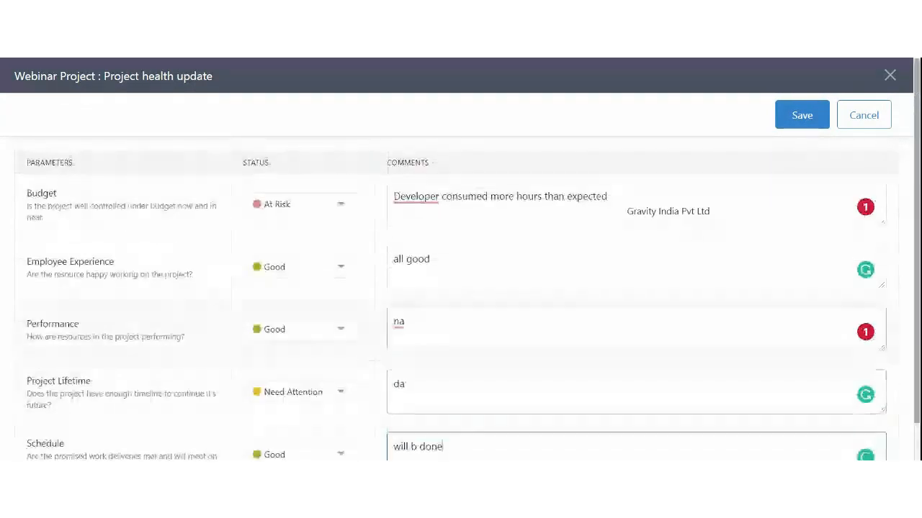
Save the health update and inspect the At Risk entry's parameter ratings in the health history
click(810, 117)
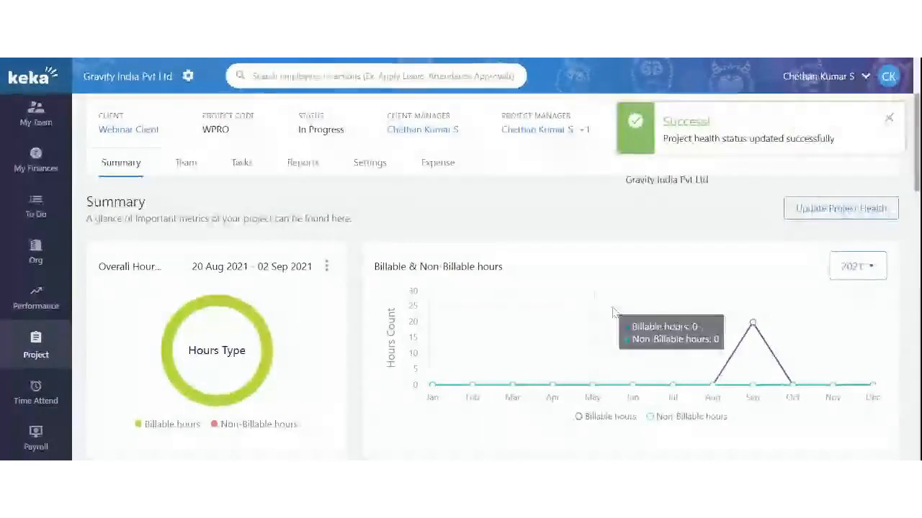
scroll(610, 229, down, 3)
scroll(609, 233, down, 1)
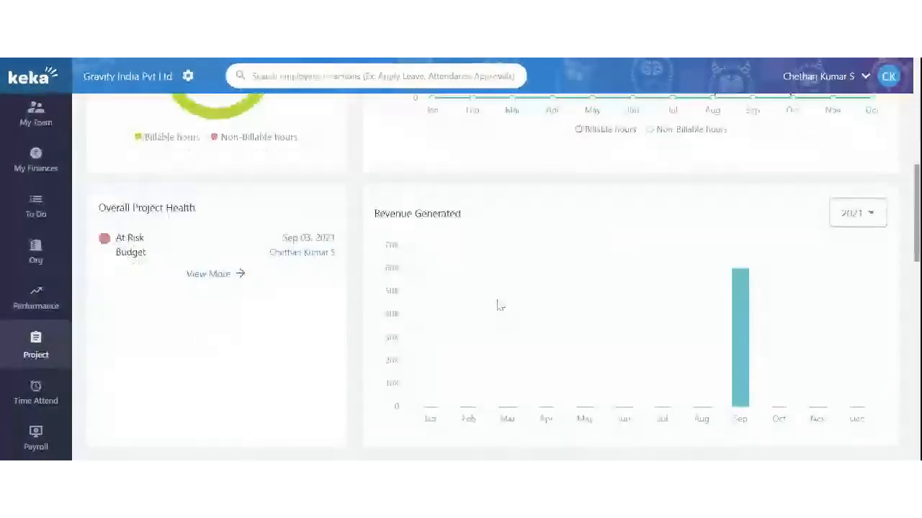
click(208, 273)
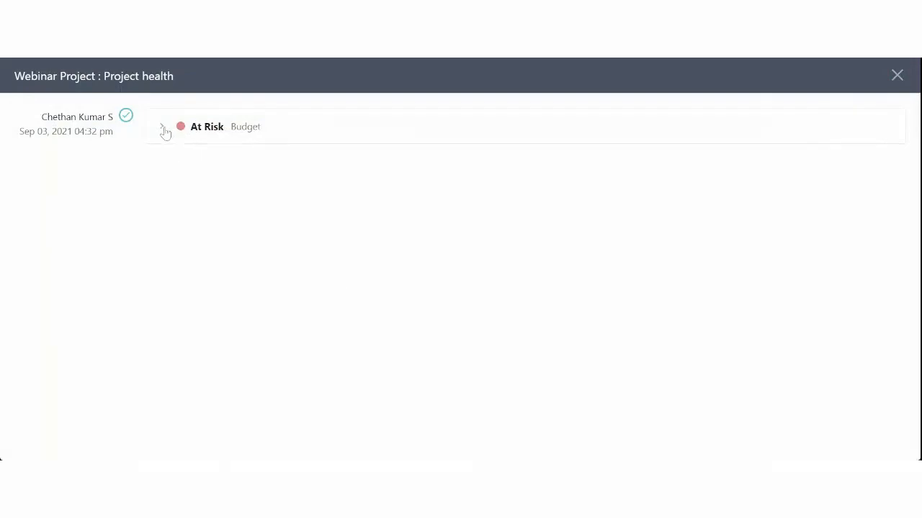
click(164, 128)
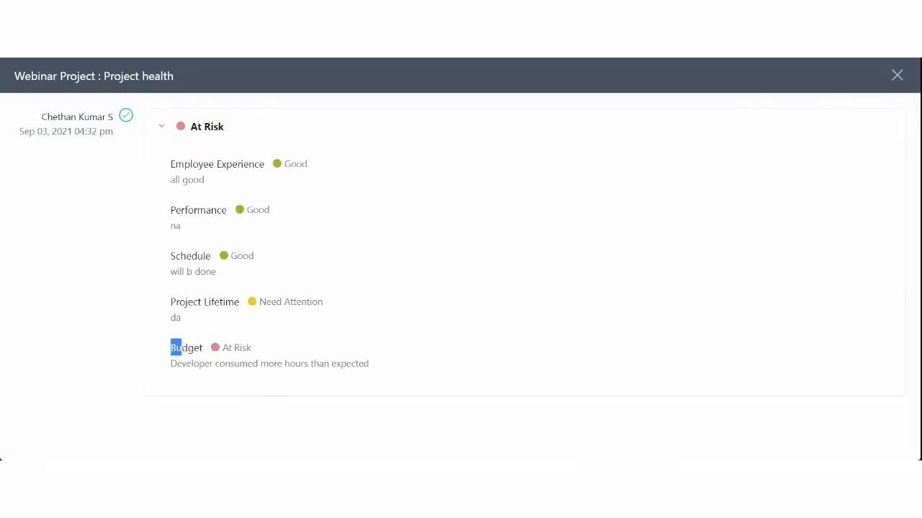
click(897, 76)
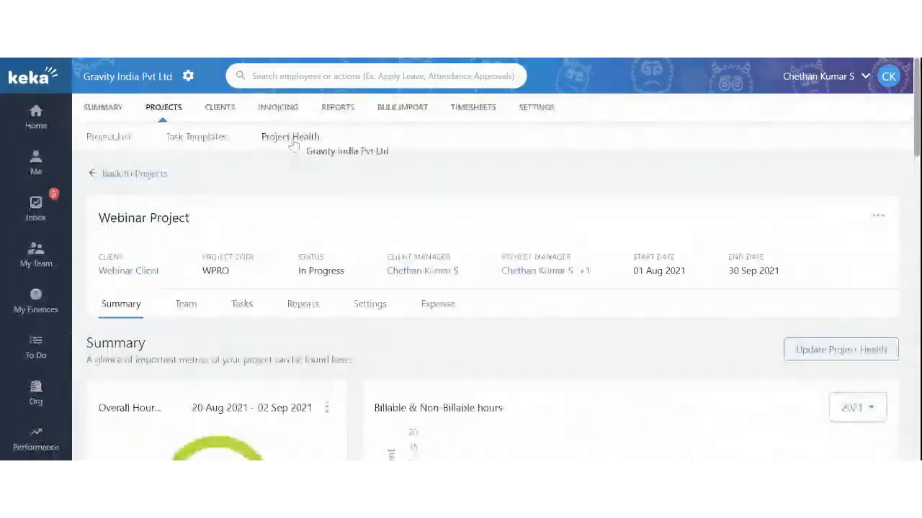
click(290, 136)
scroll(186, 369, down, 1)
scroll(186, 369, down, 2)
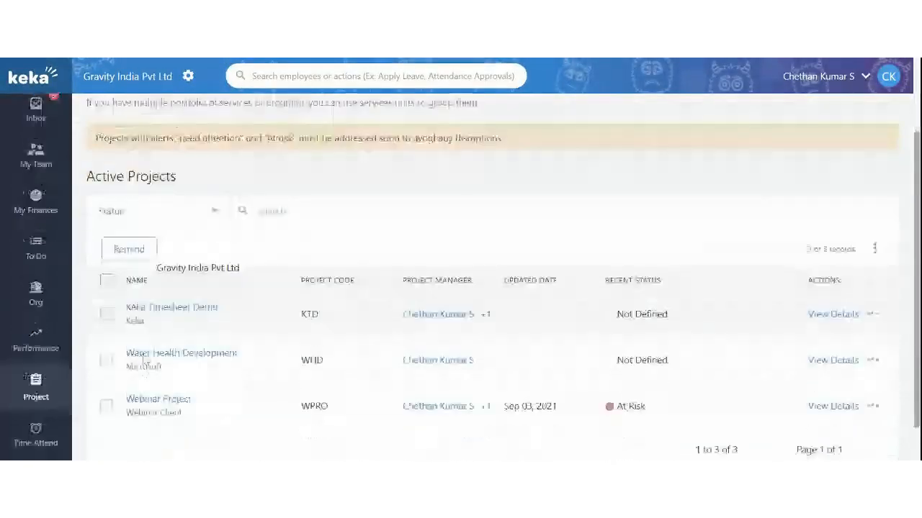
click(186, 366)
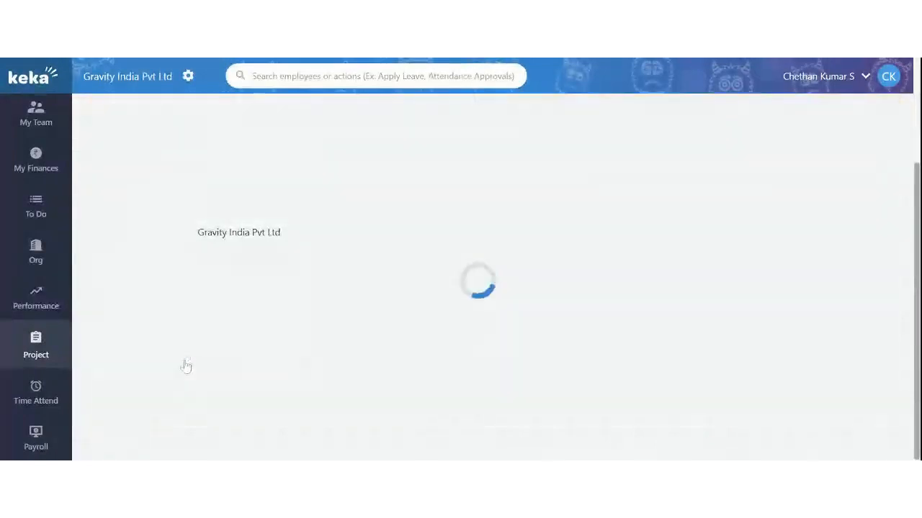
scroll(648, 314, down, 2)
scroll(648, 314, up, 4)
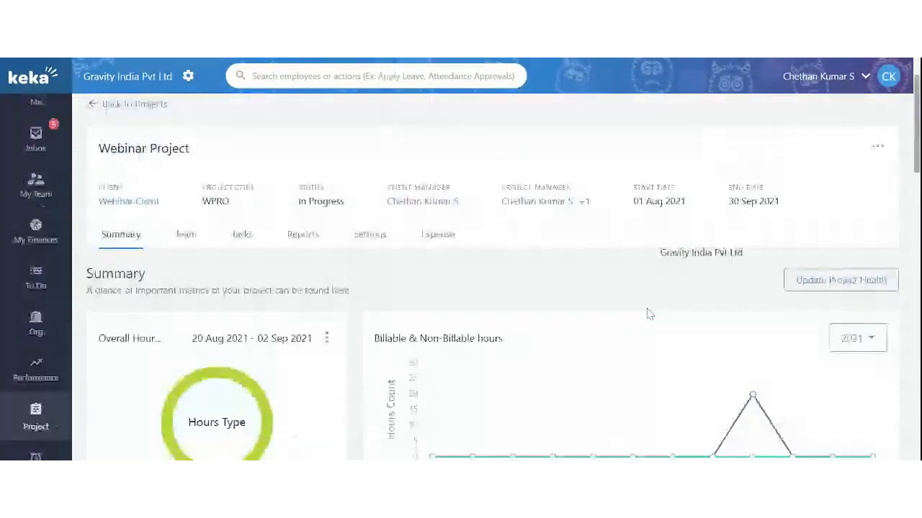
scroll(648, 312, down, 8)
scroll(560, 345, down, 4)
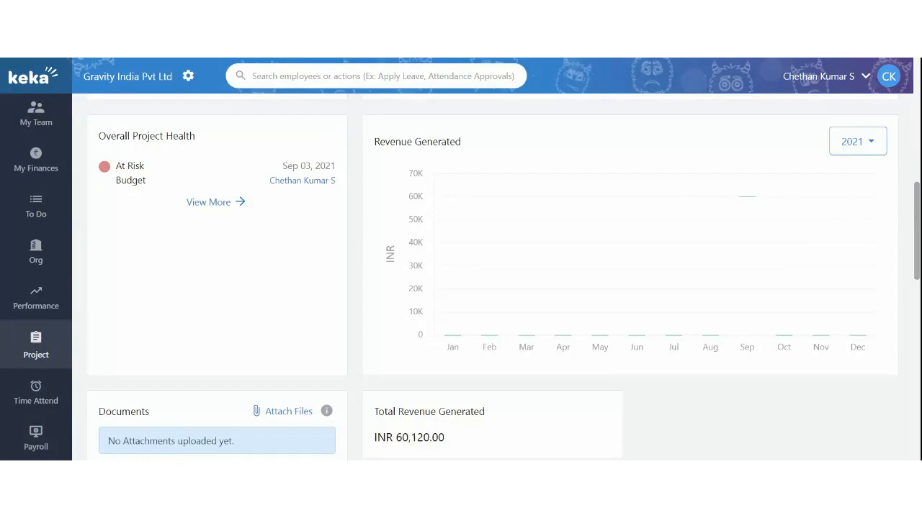
scroll(339, 312, up, 6)
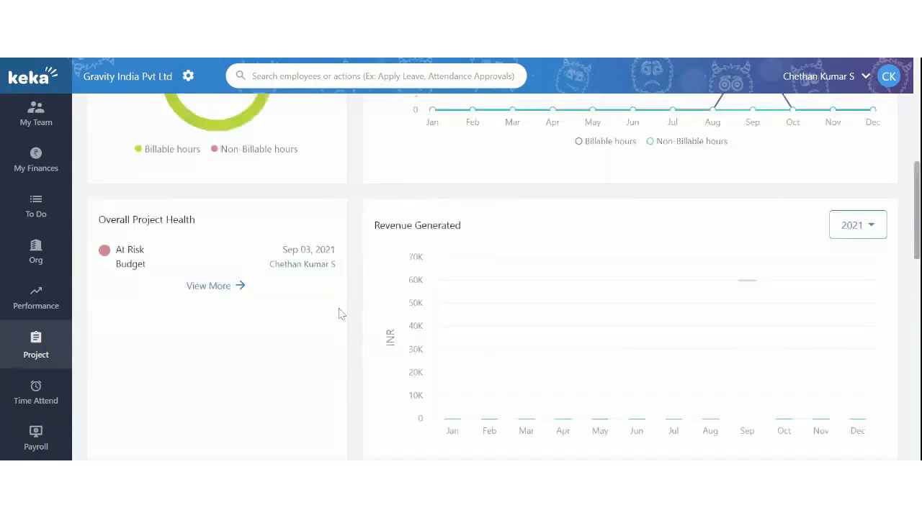
scroll(341, 314, up, 2)
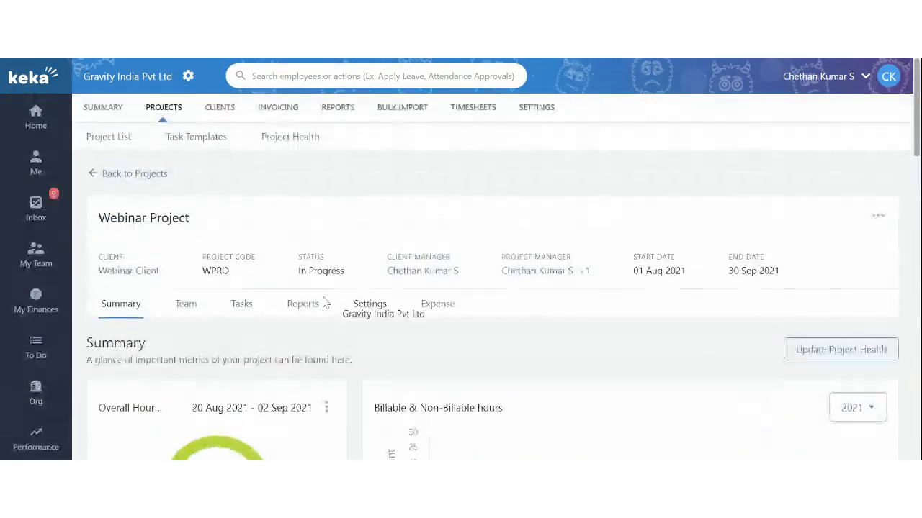
Review the projects Summary dashboard: 30 timesheets not submitted, 2 not allotted, and the employee behind them
click(102, 108)
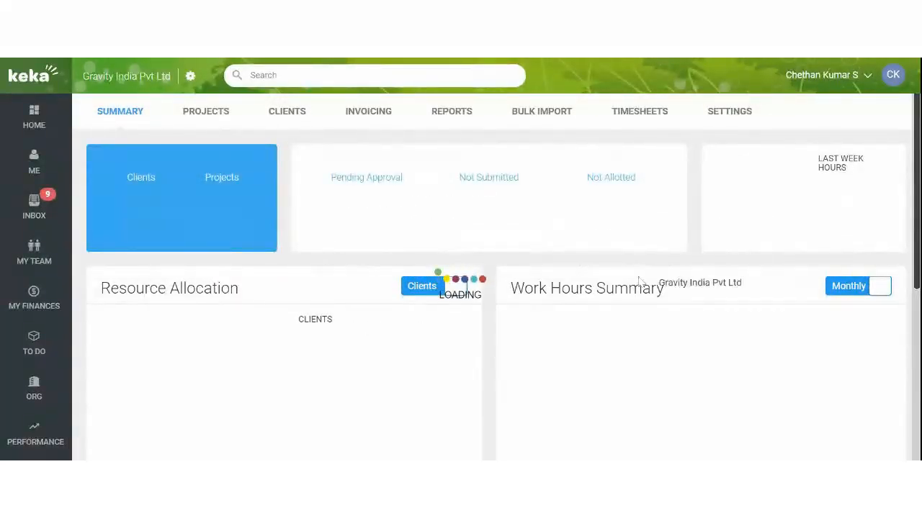
scroll(651, 280, down, 2)
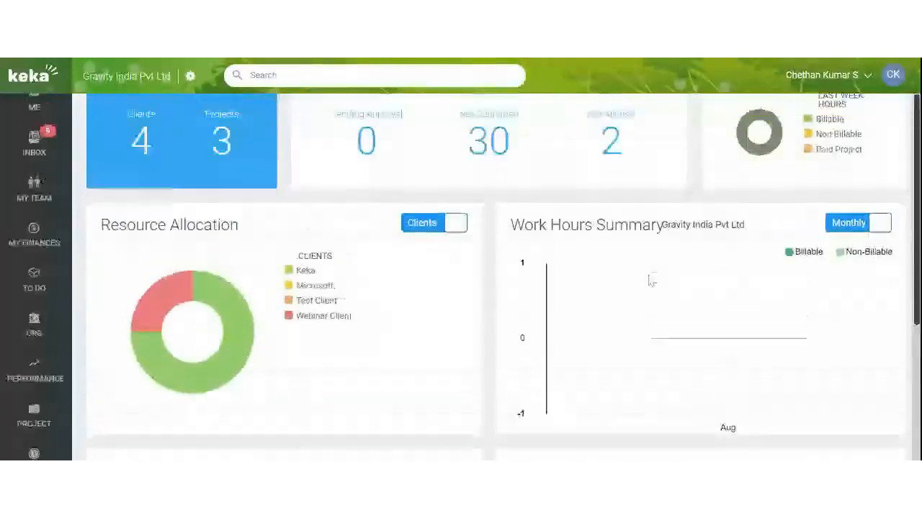
scroll(650, 280, up, 2)
drag(472, 202, 634, 210)
click(535, 208)
click(631, 231)
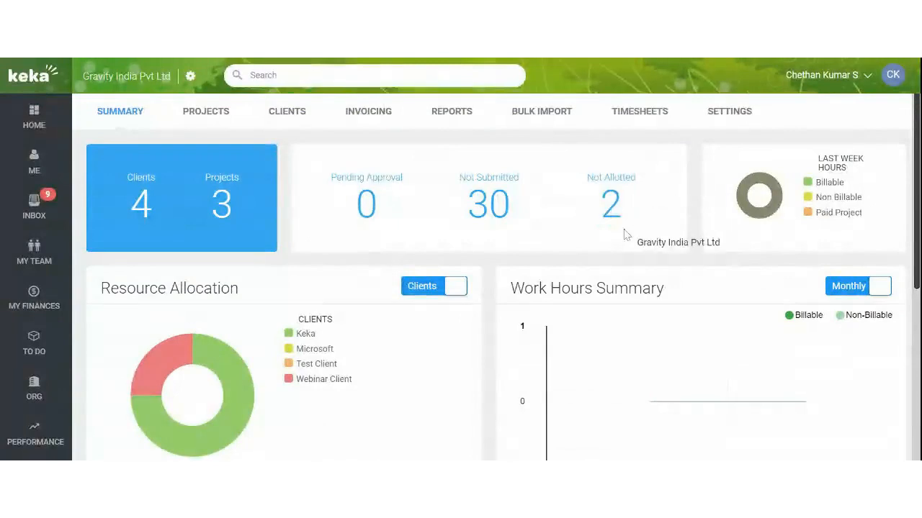
scroll(626, 236, down, 5)
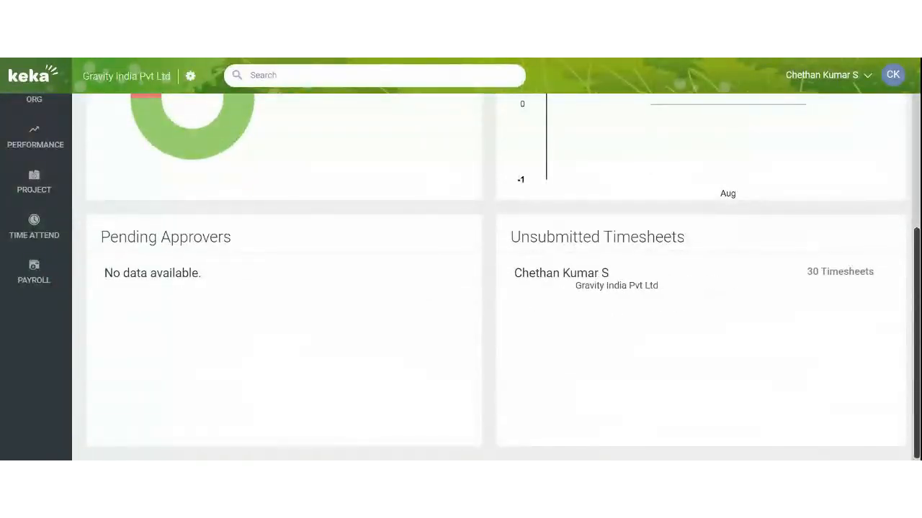
drag(553, 277, 514, 278)
drag(804, 288, 613, 293)
scroll(281, 288, up, 5)
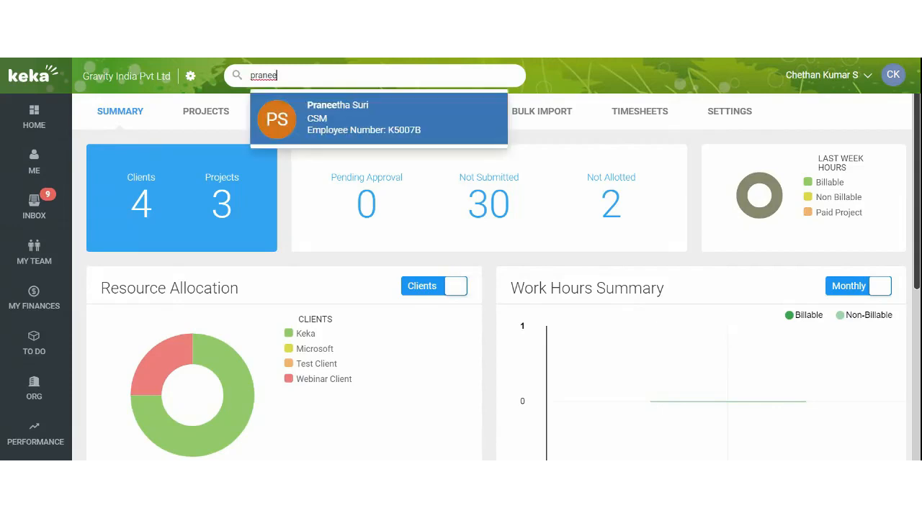
Open the employee's Aug 30–Sep 05, 2021 timesheet showing 20:02 hours on Webinar Client
click(350, 123)
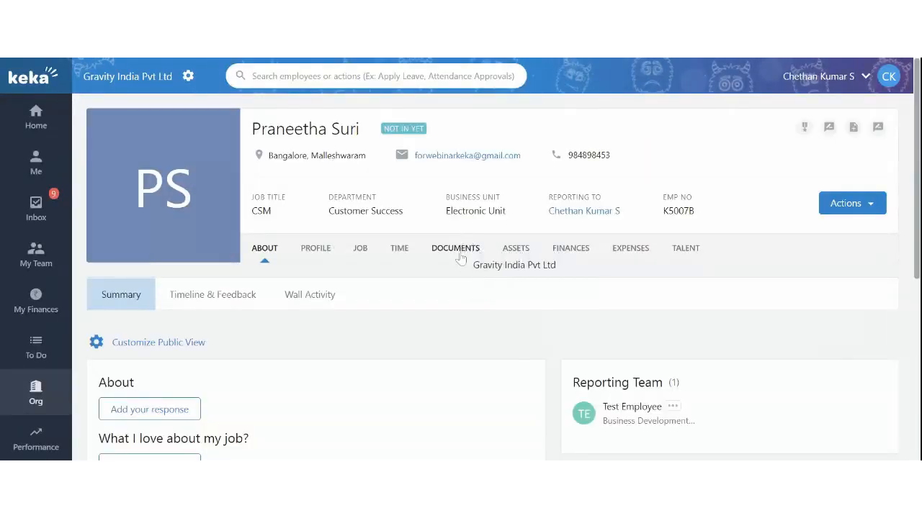
click(399, 248)
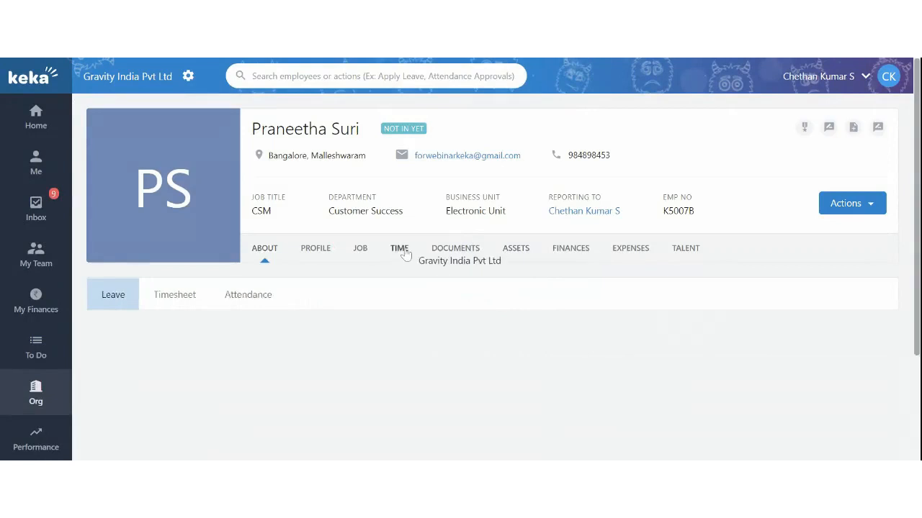
click(184, 301)
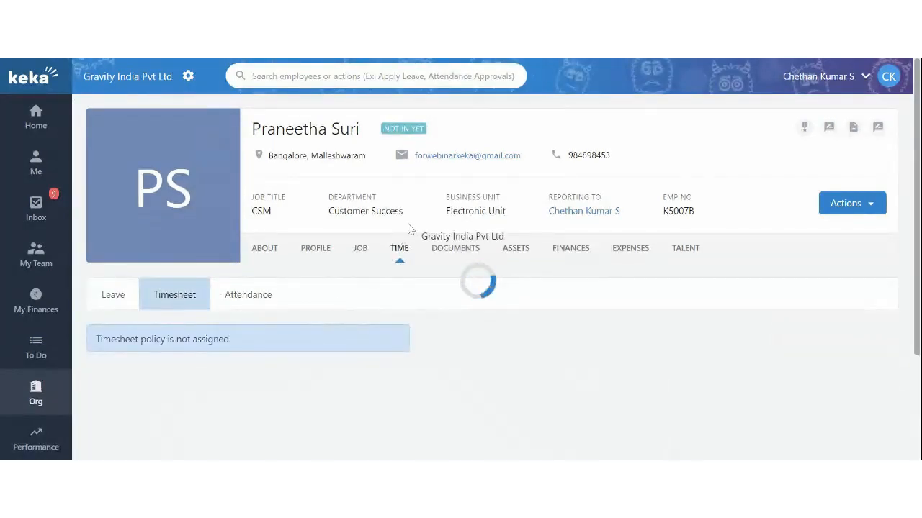
scroll(418, 221, down, 1)
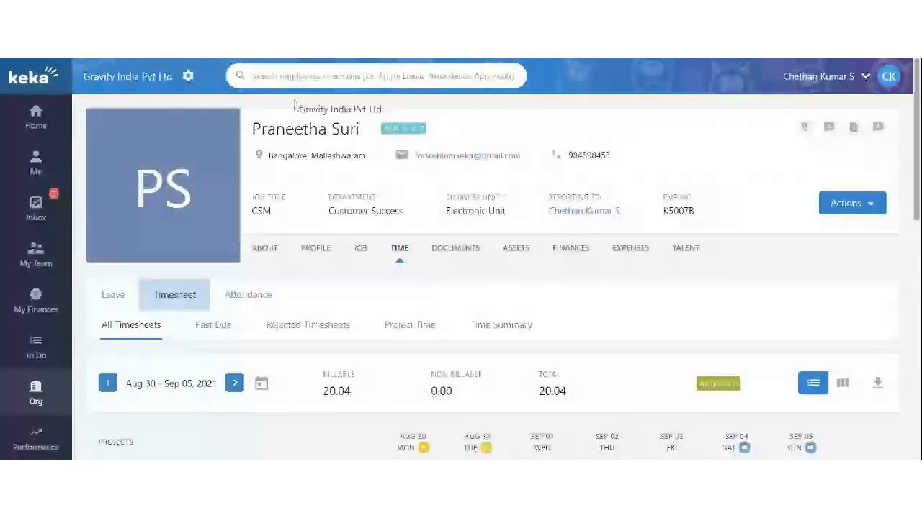
scroll(369, 259, down, 2)
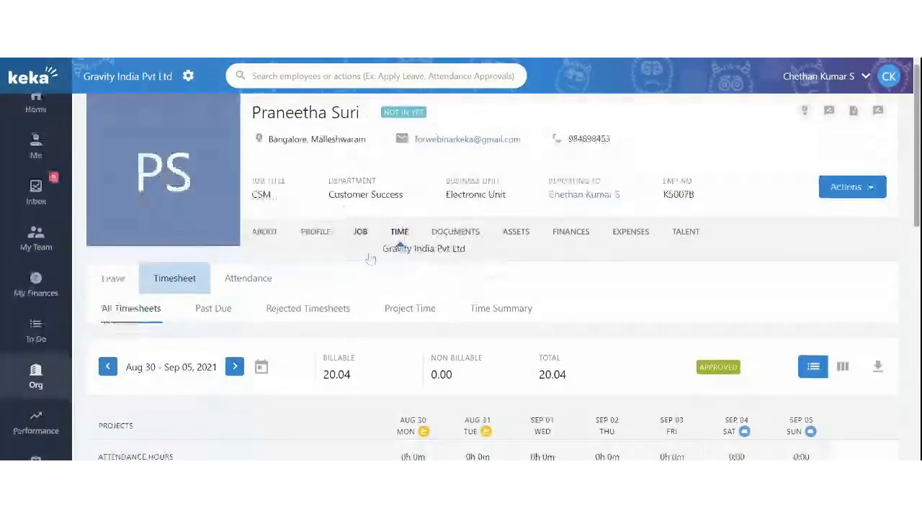
scroll(510, 334, down, 3)
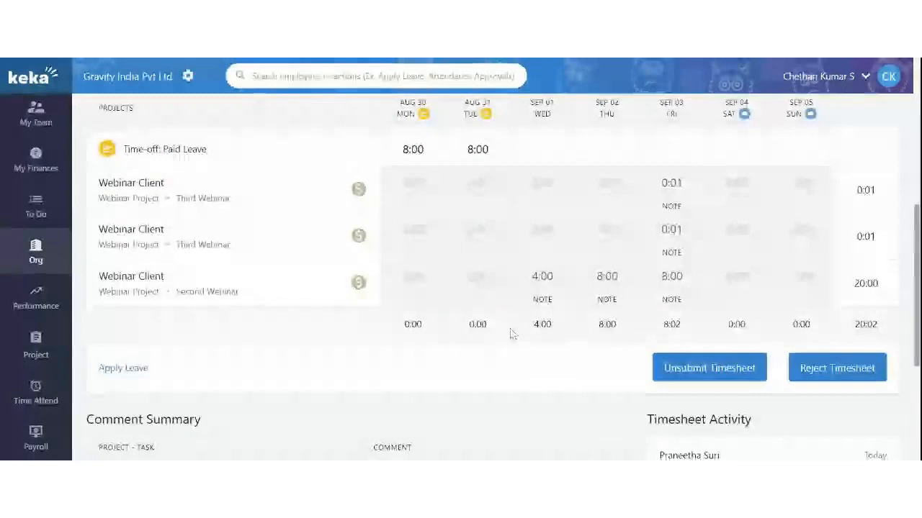
scroll(650, 240, up, 1)
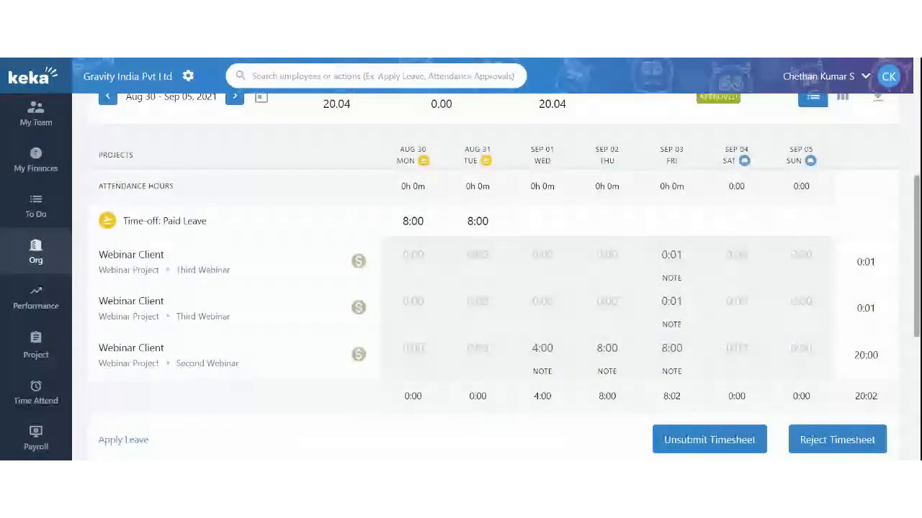
scroll(621, 208, down, 1)
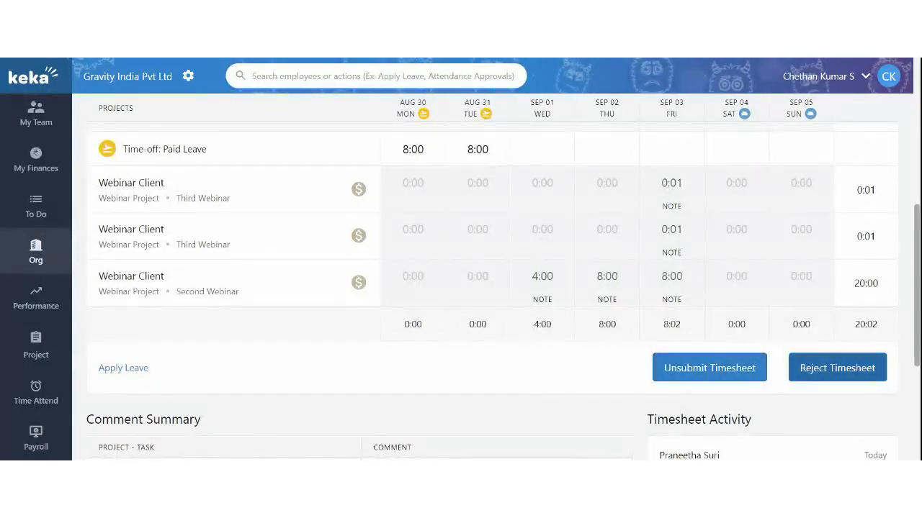
click(812, 371)
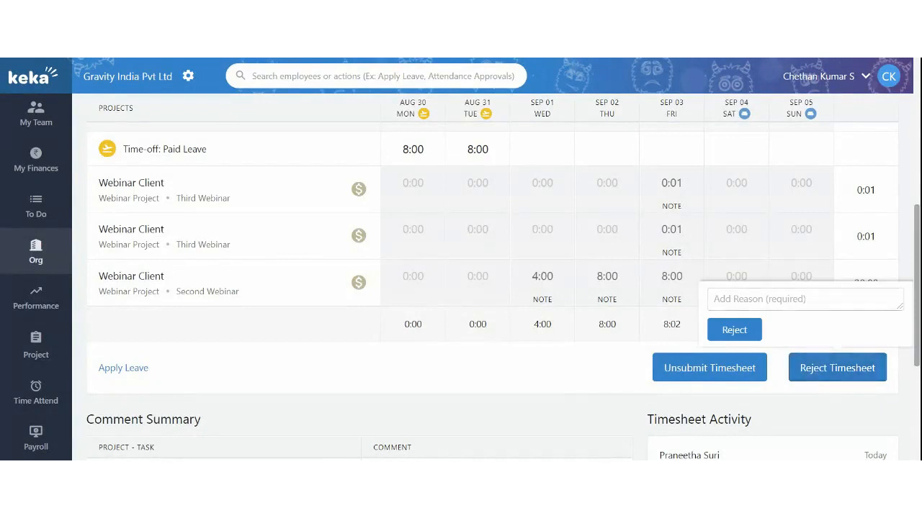
click(784, 301)
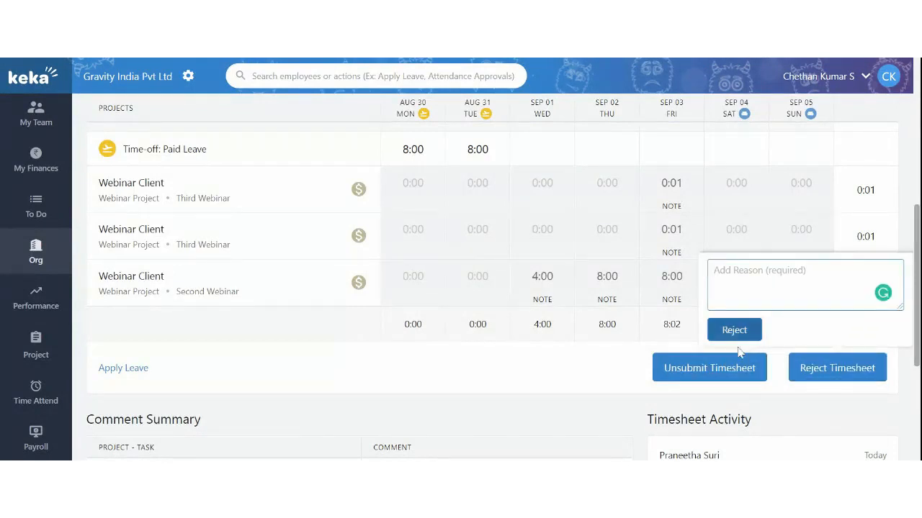
click(613, 354)
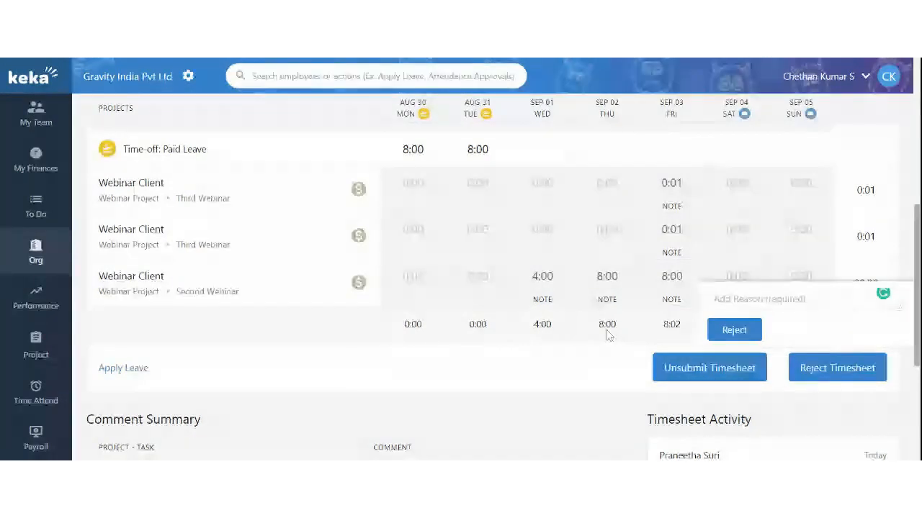
scroll(572, 231, up, 1)
scroll(573, 230, up, 1)
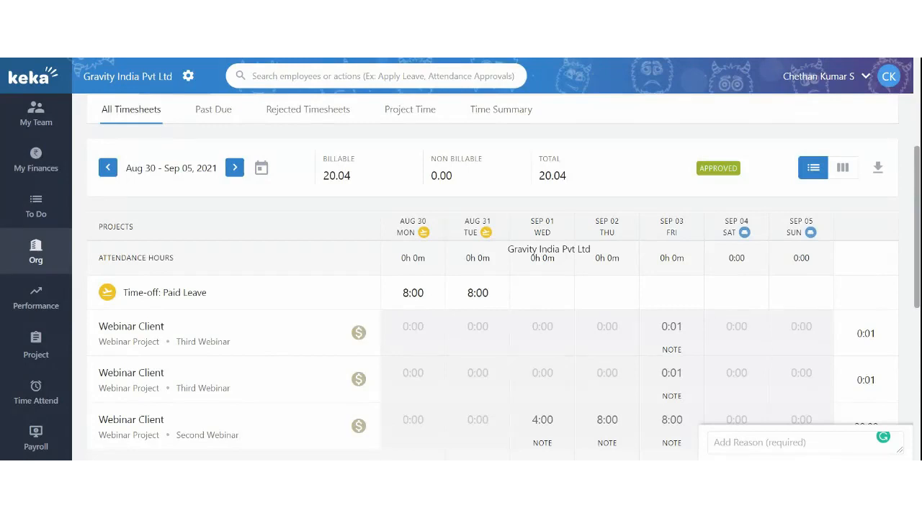
scroll(589, 331, up, 3)
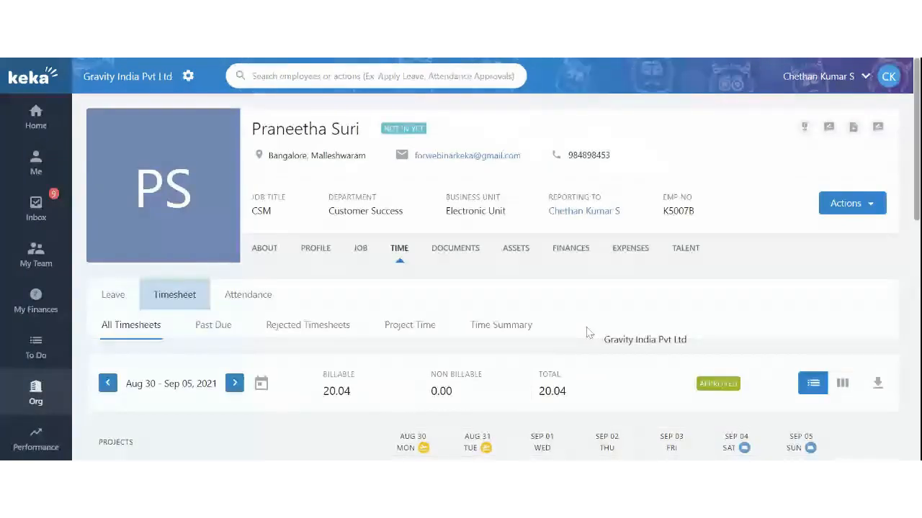
View the employee's Rejected Timesheets list and confirm it is empty
click(287, 325)
scroll(323, 262, down, 2)
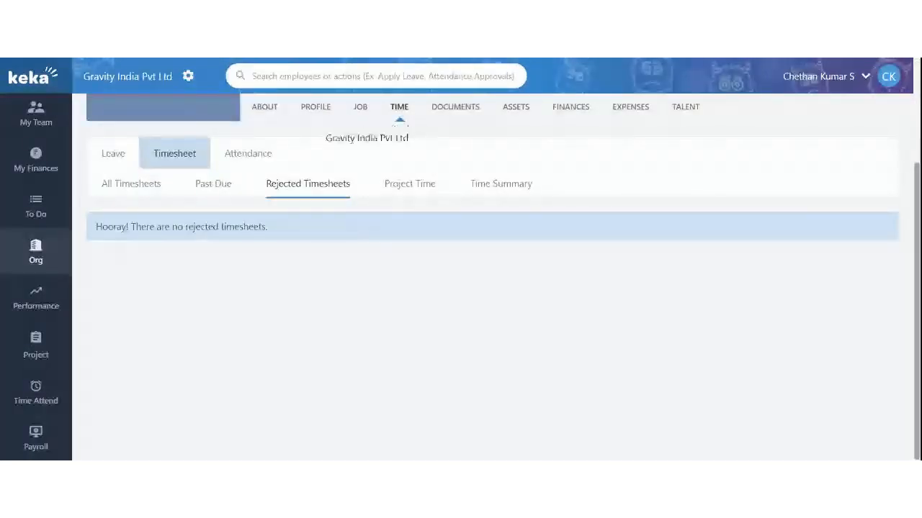
scroll(317, 268, up, 2)
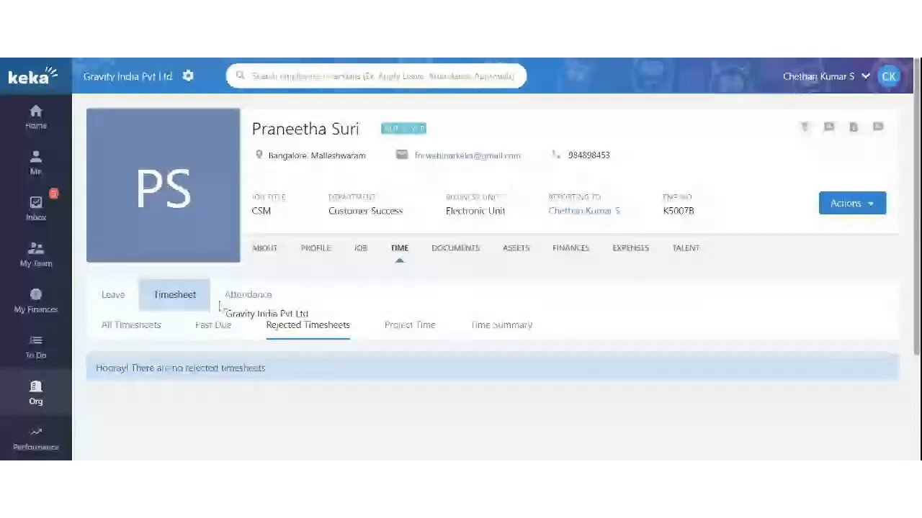
scroll(428, 238, down, 2)
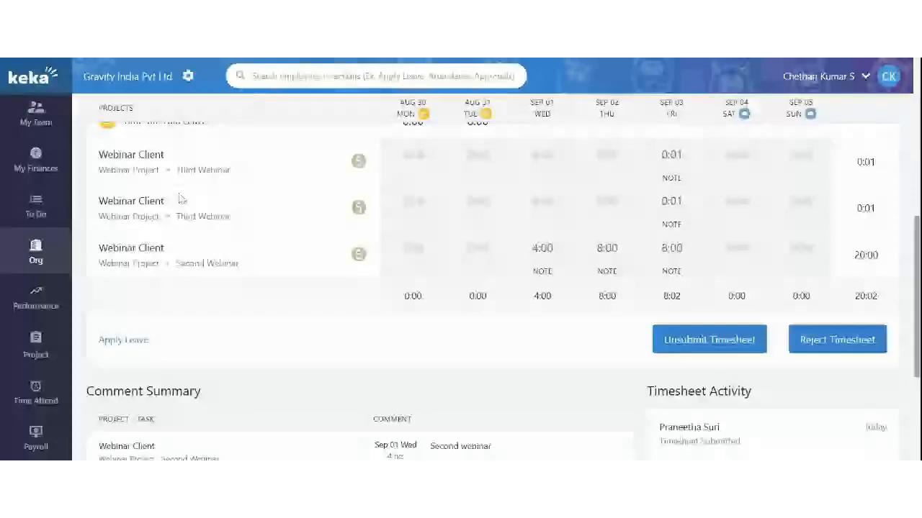
Scroll the Aug 30–Sep 05 timesheet to review its comment summary and approval log
scroll(744, 320, down, 3)
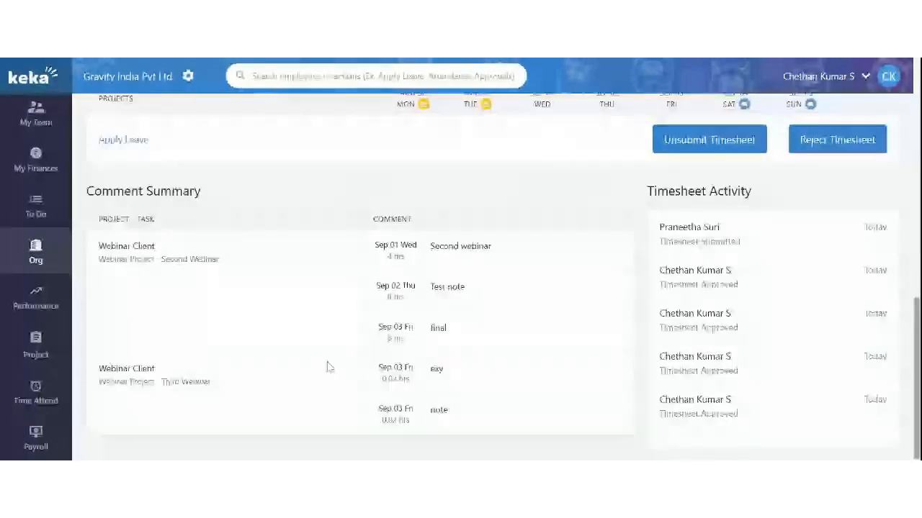
scroll(328, 368, up, 5)
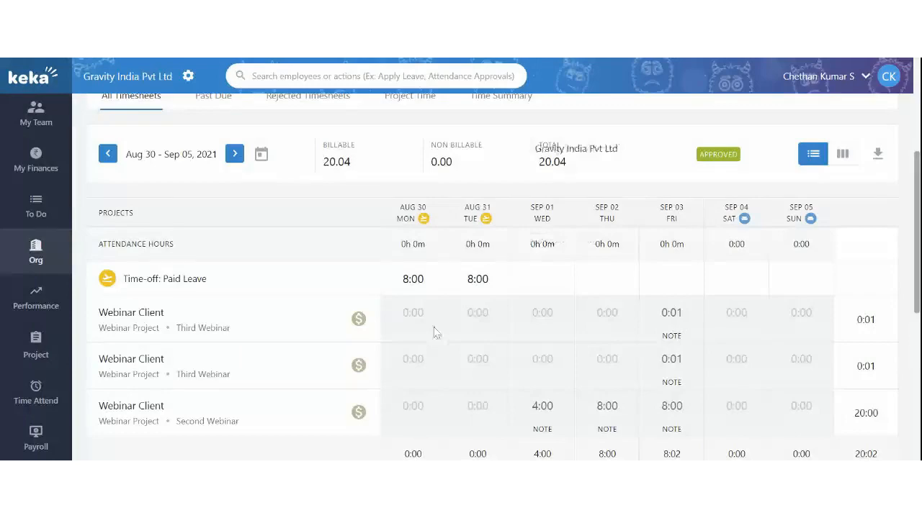
scroll(175, 187, up, 4)
scroll(43, 292, down, 3)
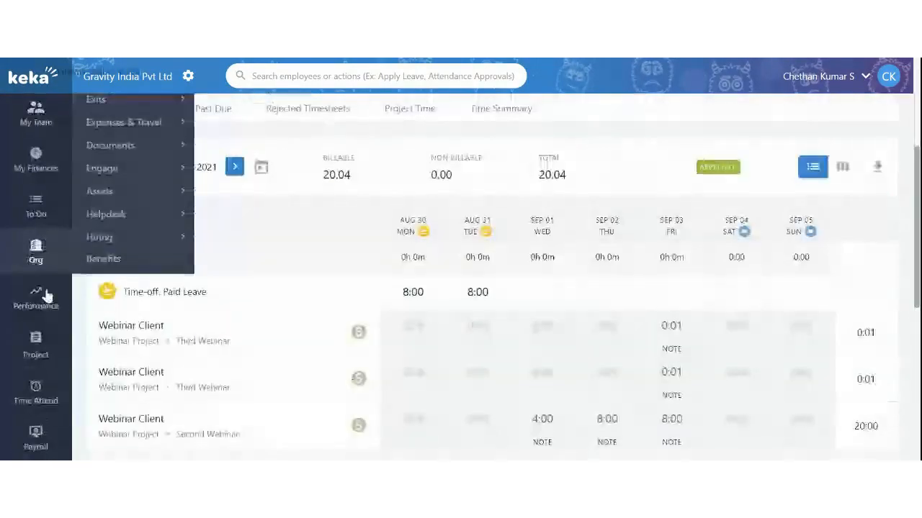
scroll(46, 295, down, 3)
Go to Manage Timesheets and review the Invoicing To Invoice list of client billable hours
mouse_move(35, 345)
mouse_move(144, 329)
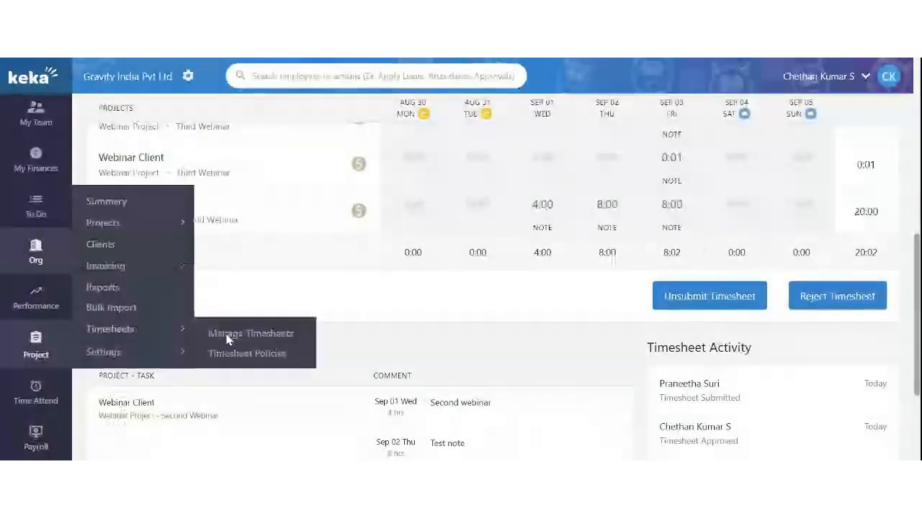
click(229, 335)
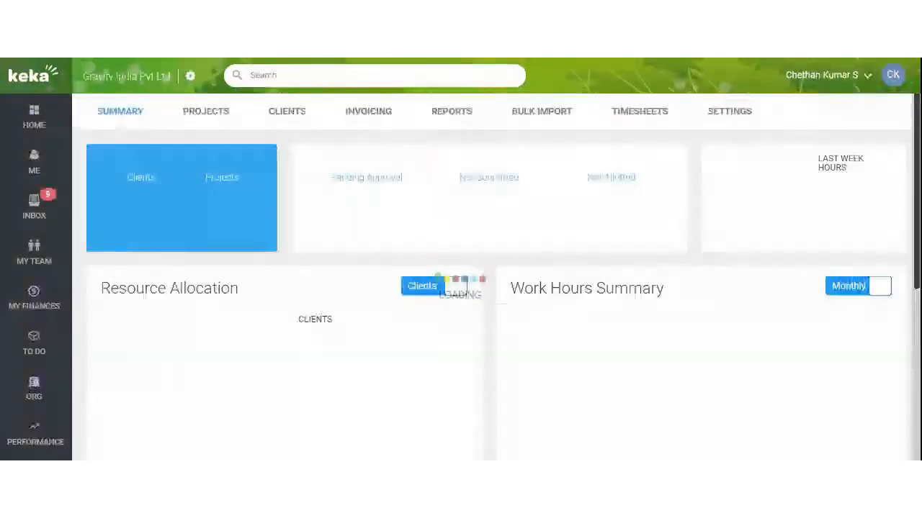
click(364, 112)
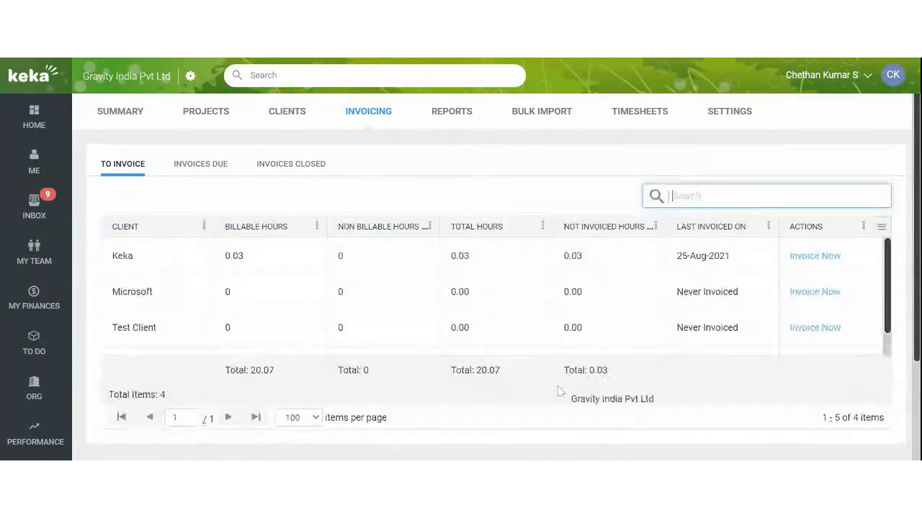
scroll(457, 297, down, 2)
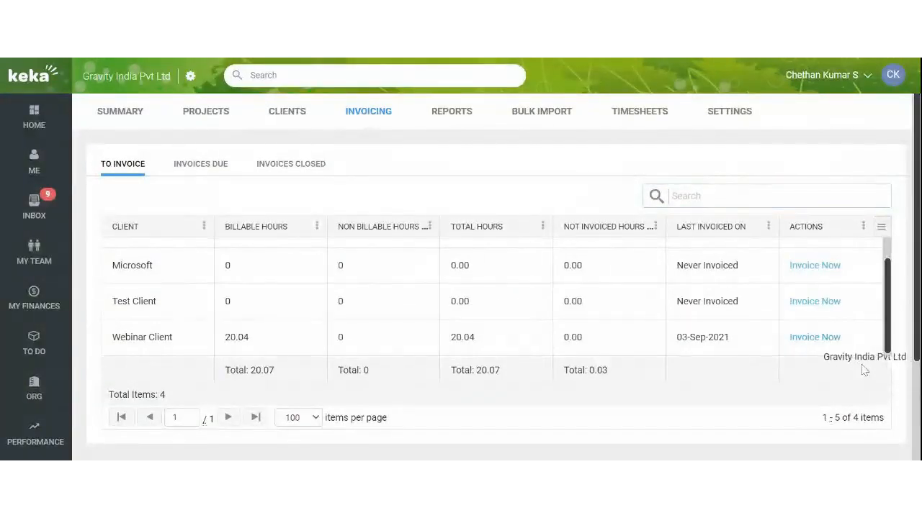
Start a Webinar Client invoice covering Webinar Project and continue to the invoice details
click(810, 342)
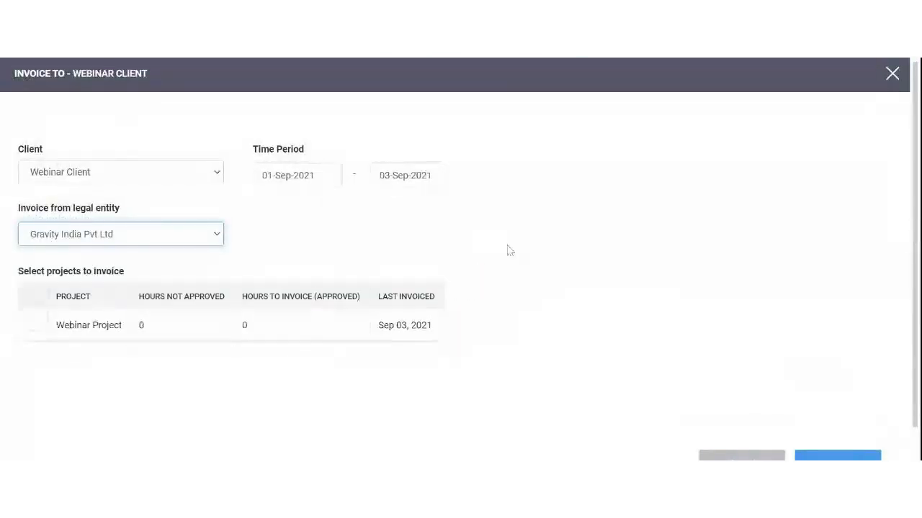
scroll(480, 241, down, 1)
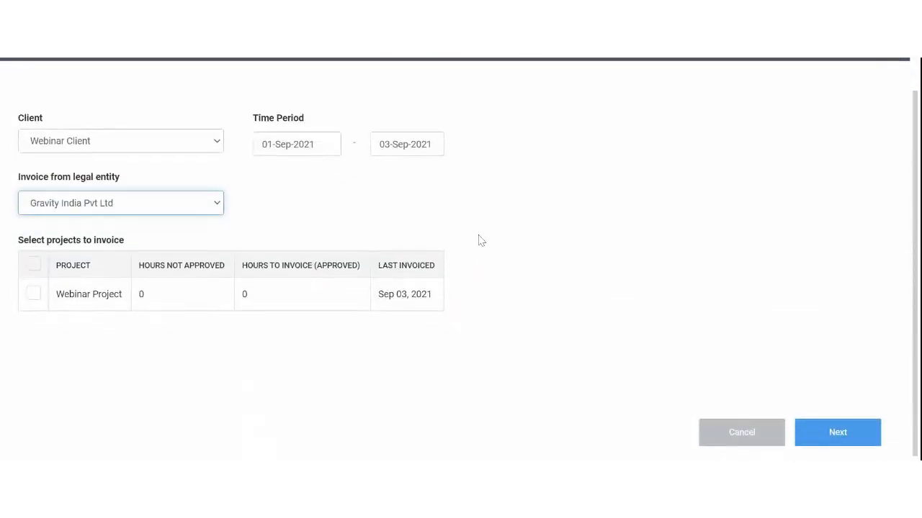
scroll(481, 240, up, 1)
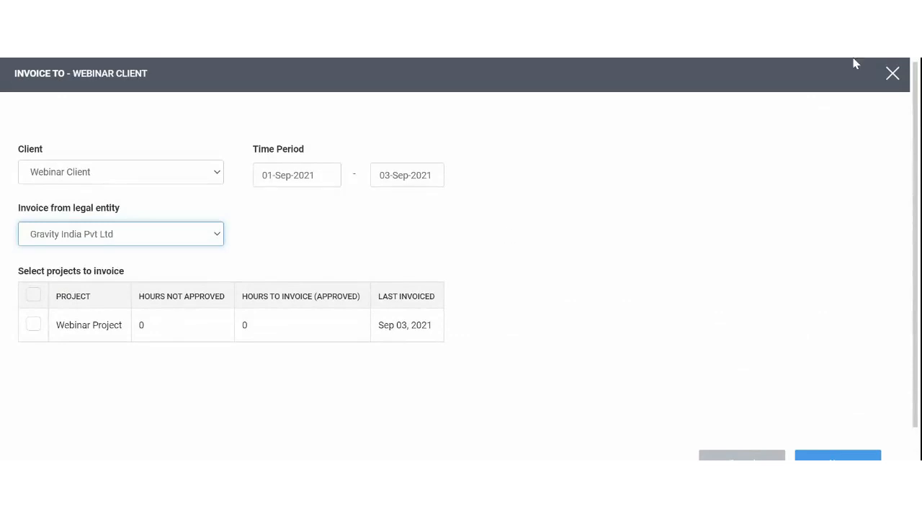
click(892, 75)
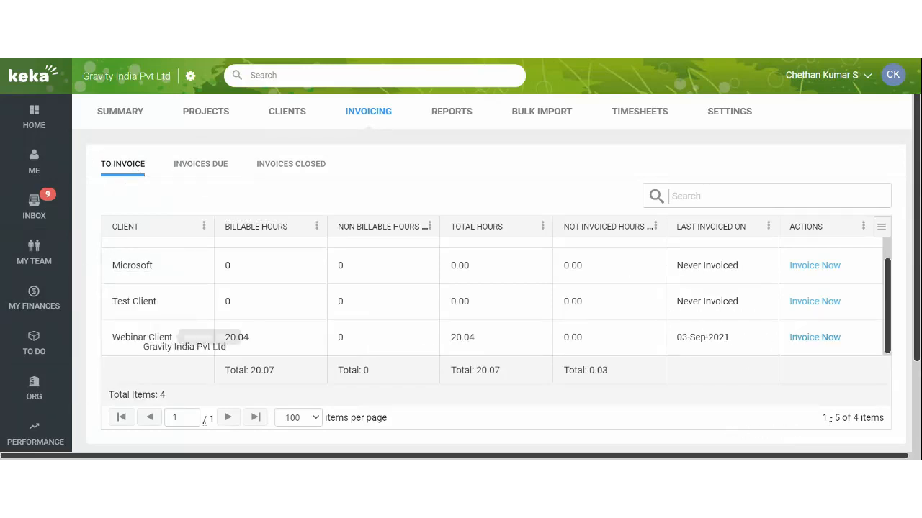
click(810, 342)
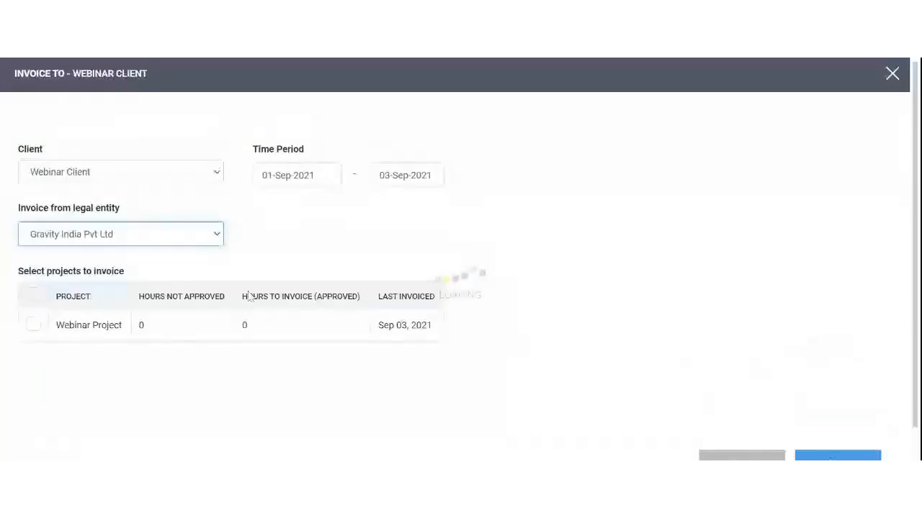
click(33, 326)
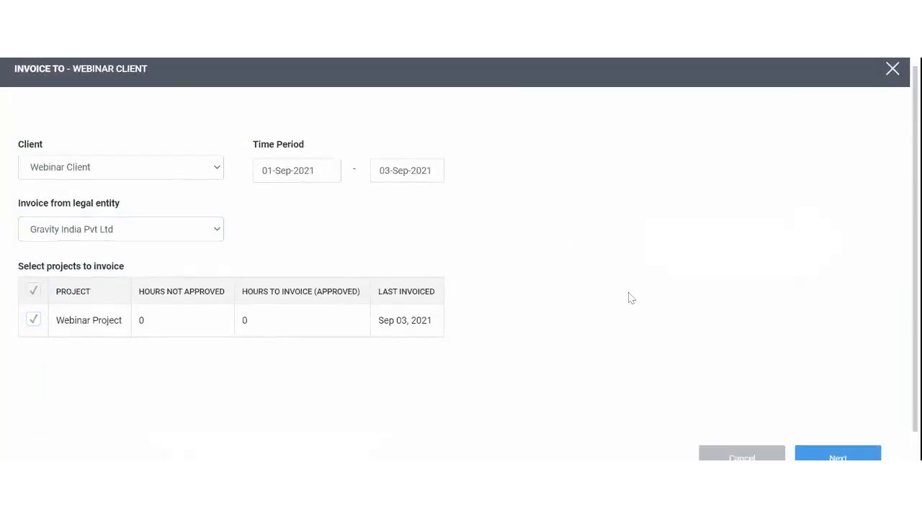
scroll(720, 360, down, 1)
click(839, 432)
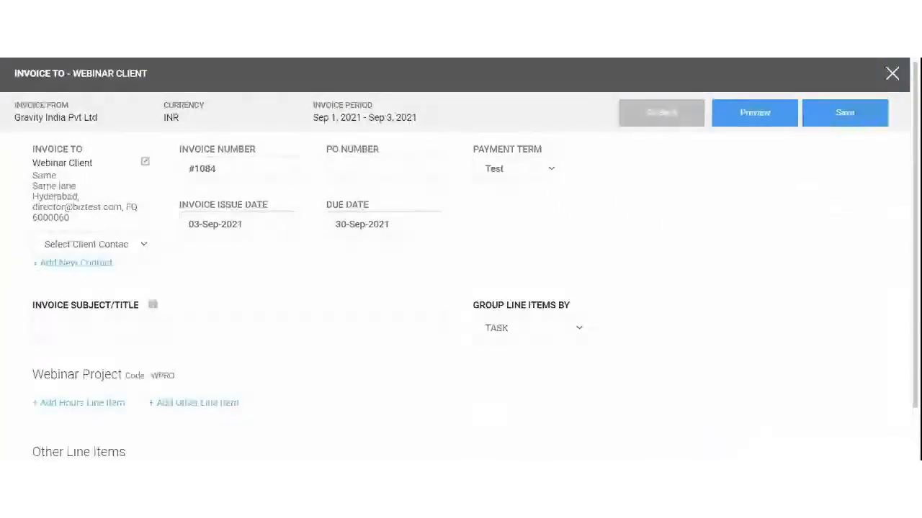
Group invoice line items by RESOURCE and add an hours line item under Webinar Project for the resource
scroll(179, 320, down, 1)
click(504, 278)
click(508, 292)
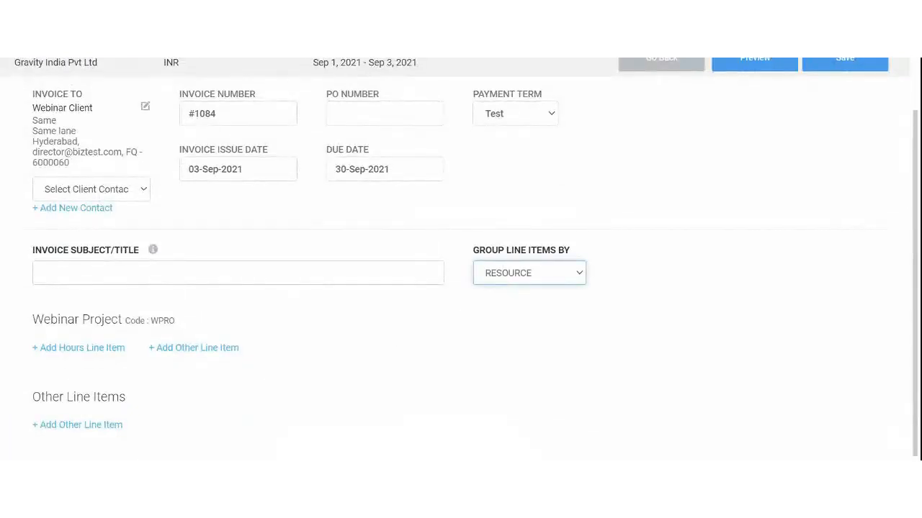
click(98, 349)
click(95, 389)
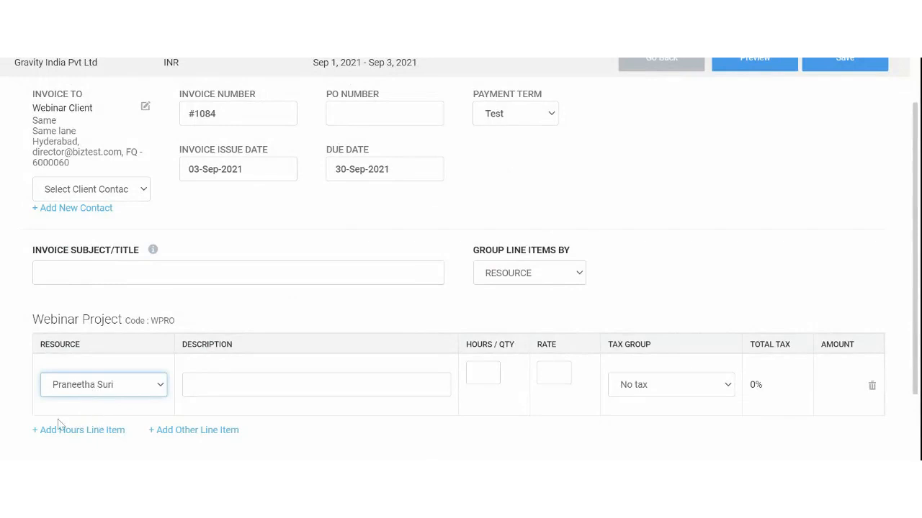
Enter hours on the new line item and apply the CON tax group
click(483, 373)
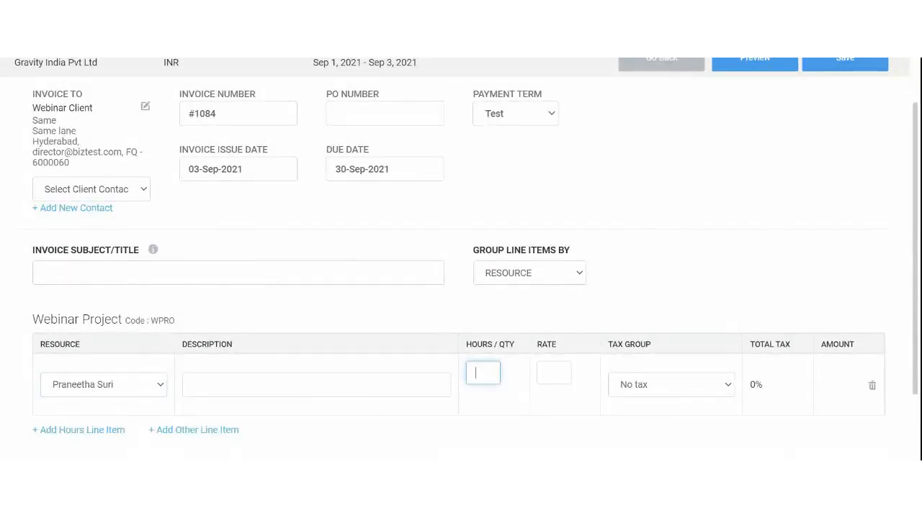
click(664, 385)
click(652, 423)
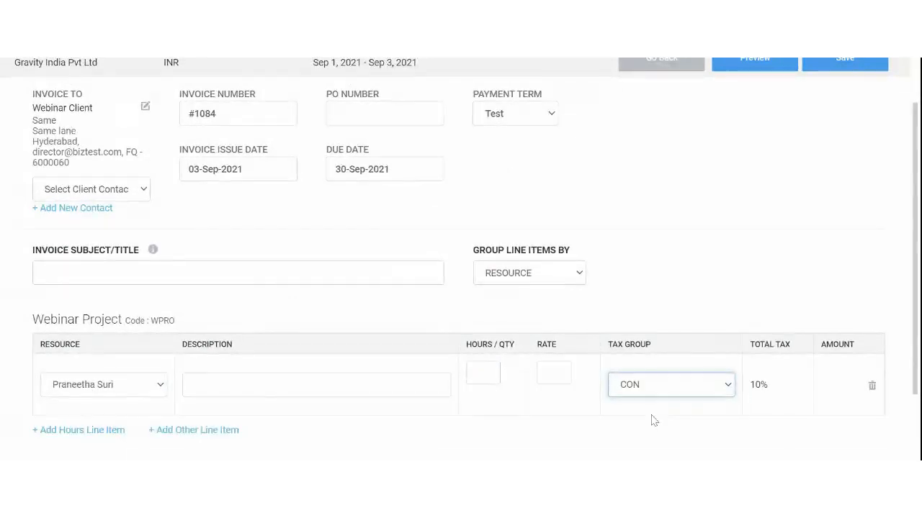
scroll(720, 278, down, 1)
scroll(725, 276, up, 2)
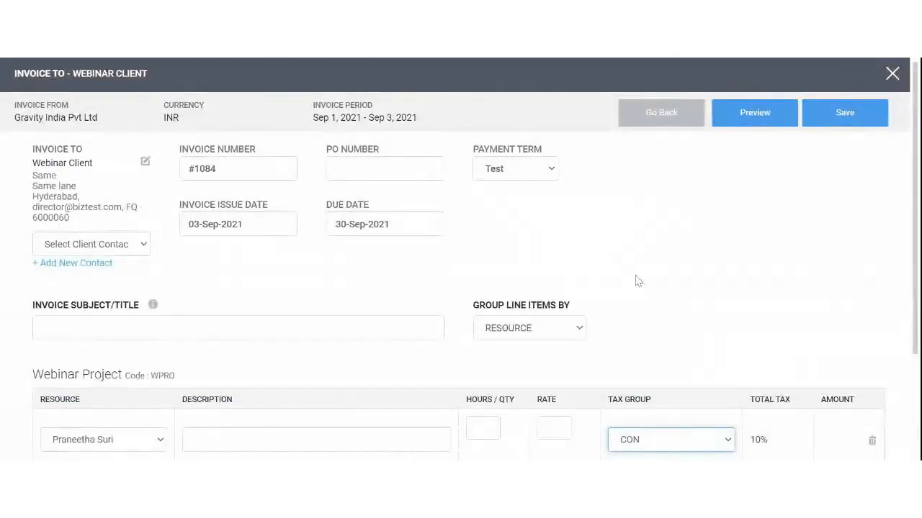
scroll(636, 281, down, 2)
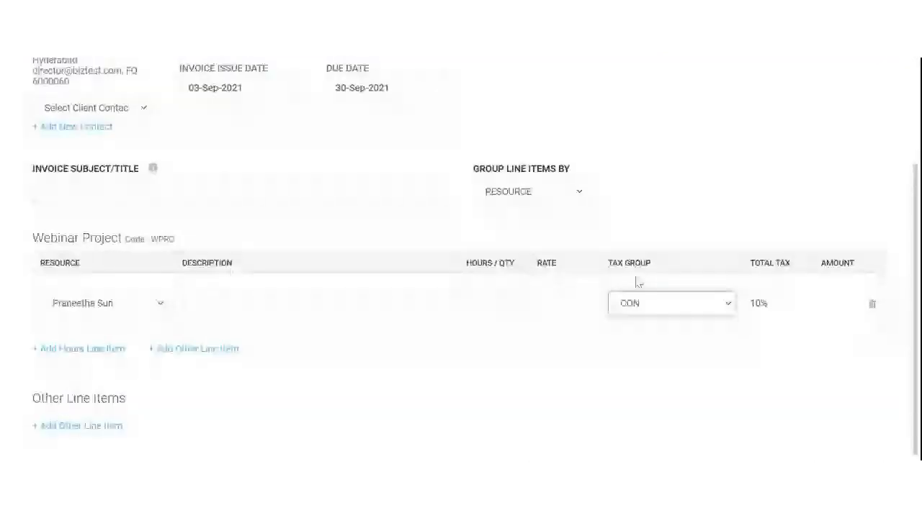
scroll(636, 281, up, 2)
scroll(636, 282, down, 2)
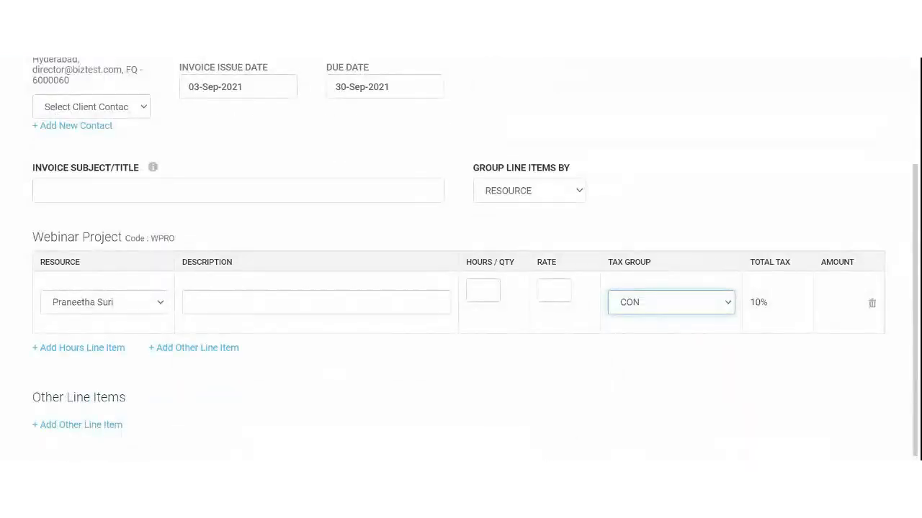
Close the invoice form and return to the To Invoice list
click(636, 281)
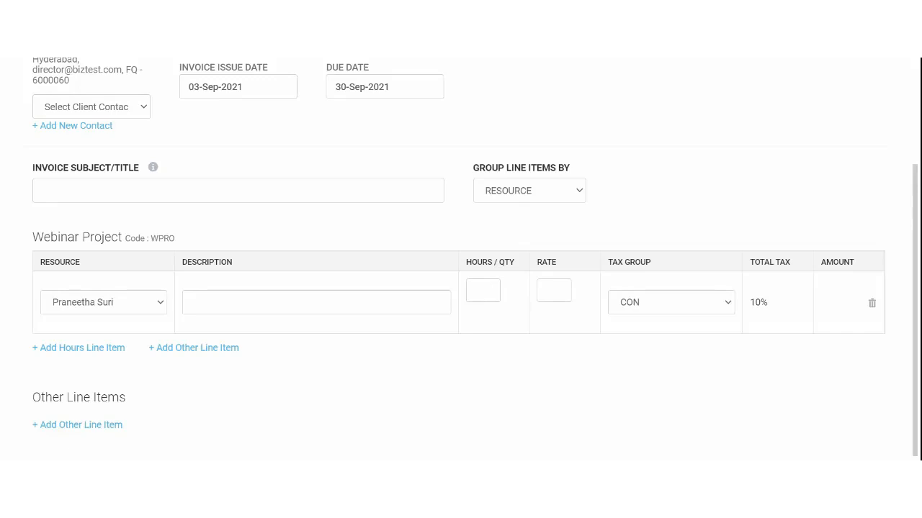
click(671, 302)
scroll(570, 261, up, 2)
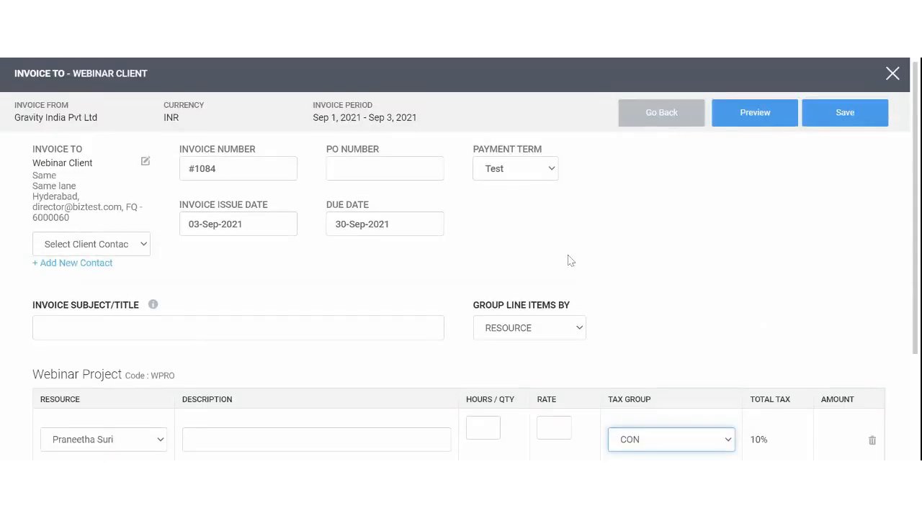
click(893, 74)
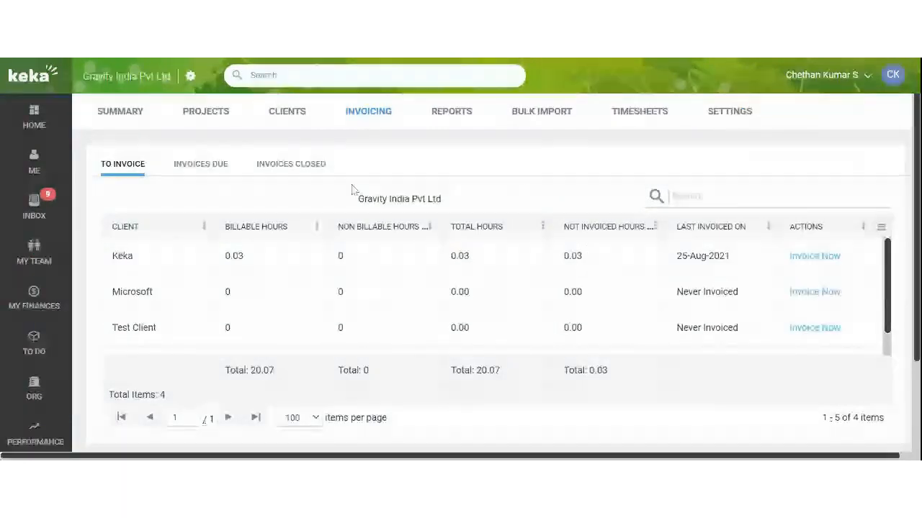
From Project reports, run Task Work Hours Summary for the Last 30 days, then close it
click(452, 112)
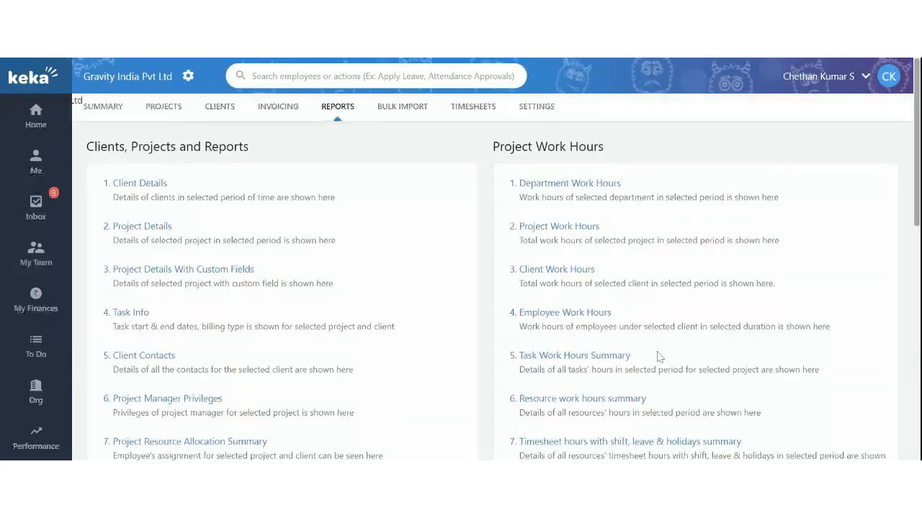
scroll(656, 357, down, 1)
scroll(639, 292, up, 1)
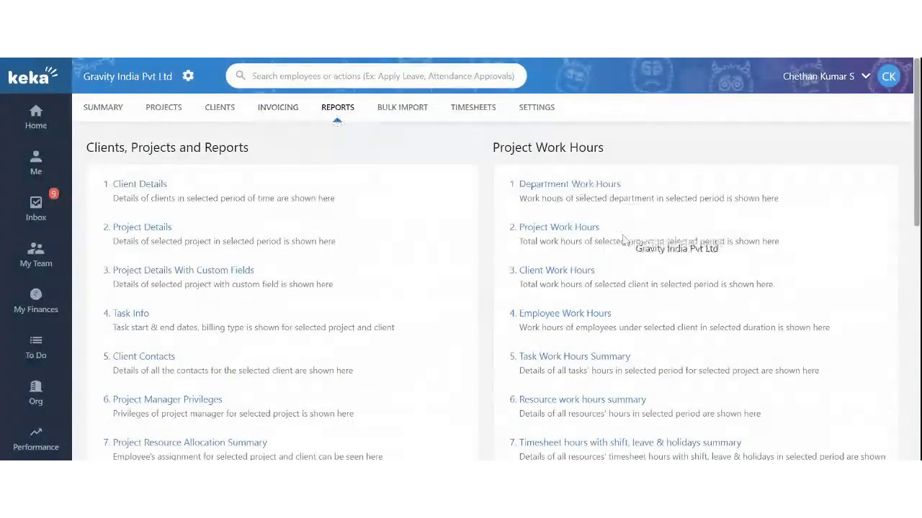
scroll(615, 252, down, 2)
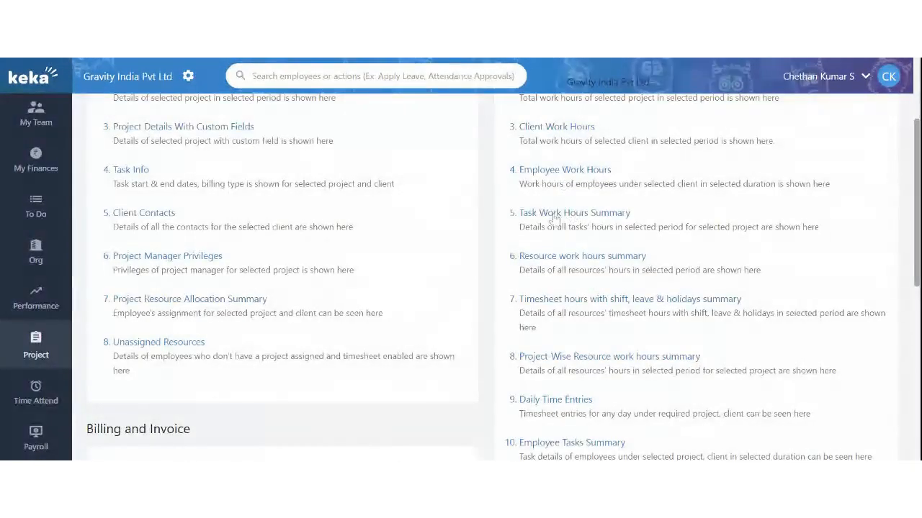
click(554, 214)
click(93, 178)
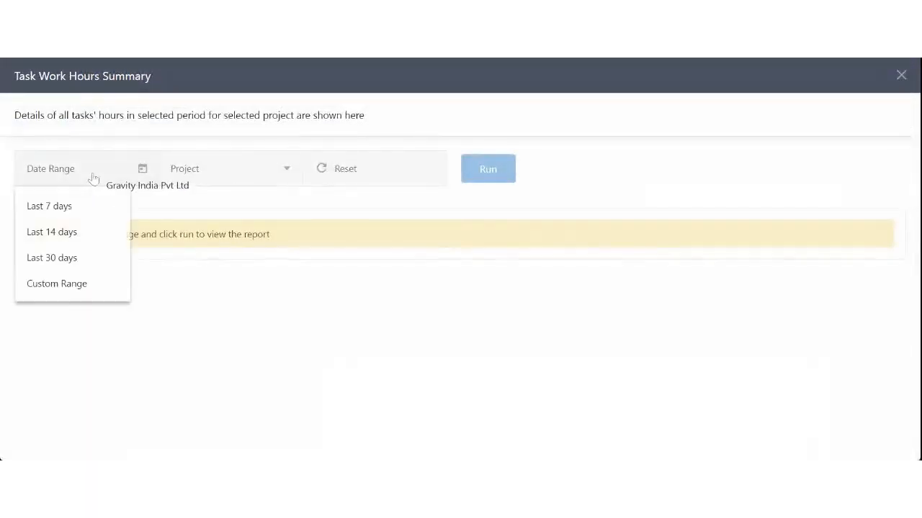
click(57, 258)
click(501, 177)
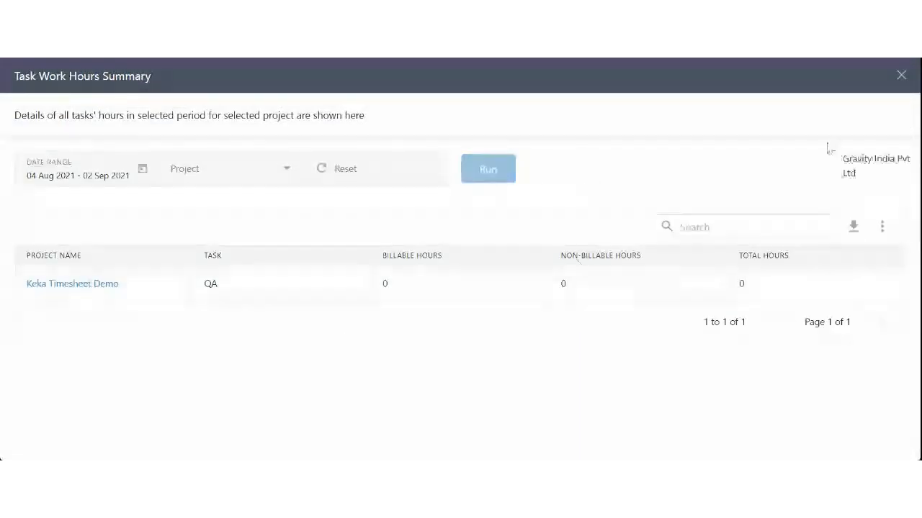
click(901, 75)
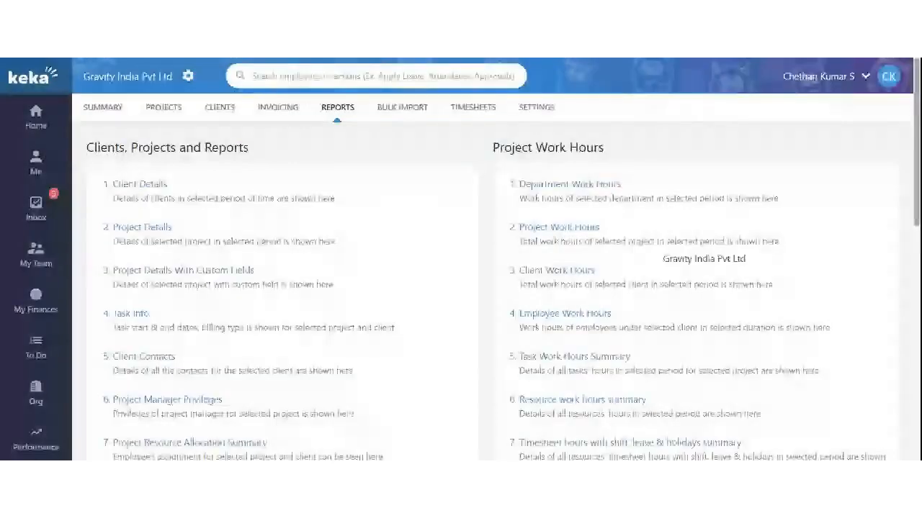
Open the Employee Work Hours report, then close it
scroll(646, 252, down, 1)
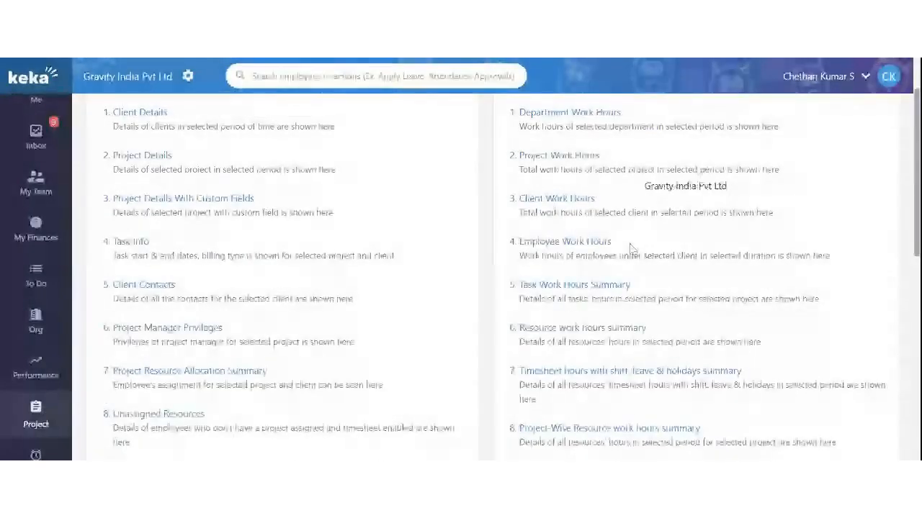
click(566, 246)
click(899, 77)
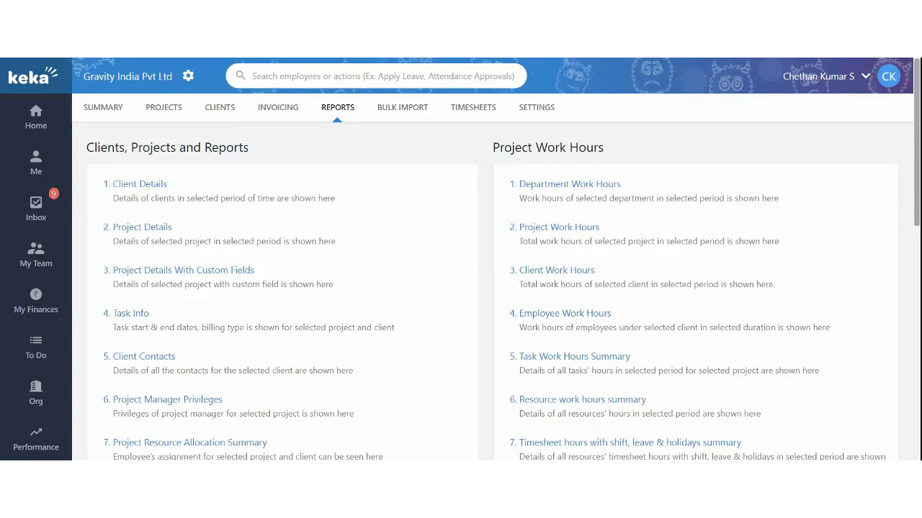
From the projects list, open Webinar Project's Settings on the Timesheets sub-tab
click(163, 108)
scroll(274, 245, down, 2)
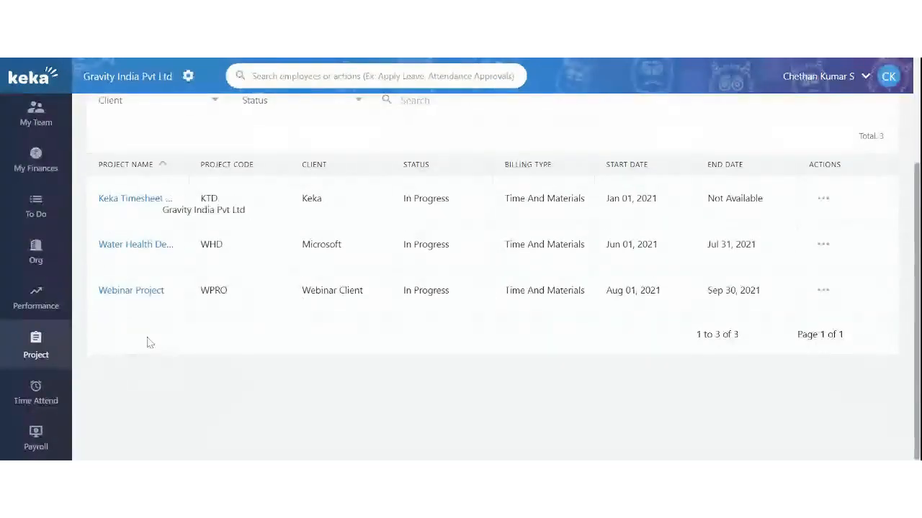
click(129, 291)
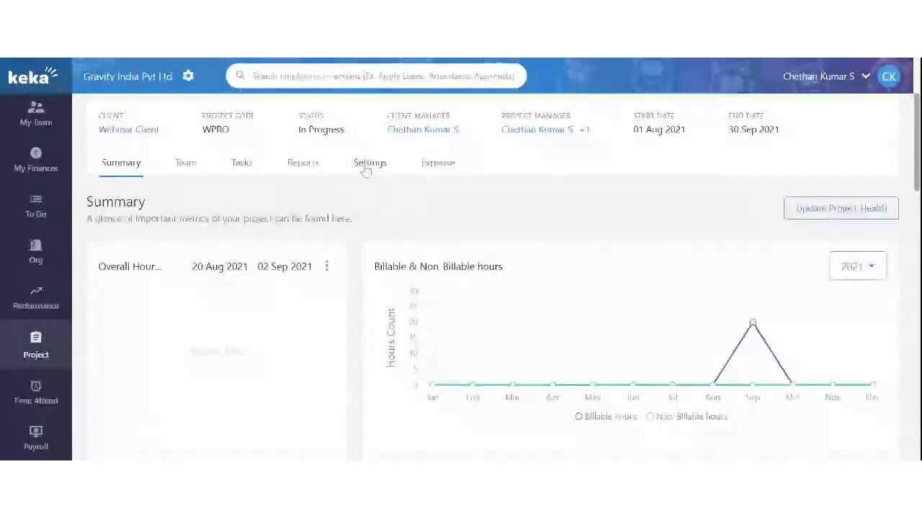
click(366, 167)
click(326, 209)
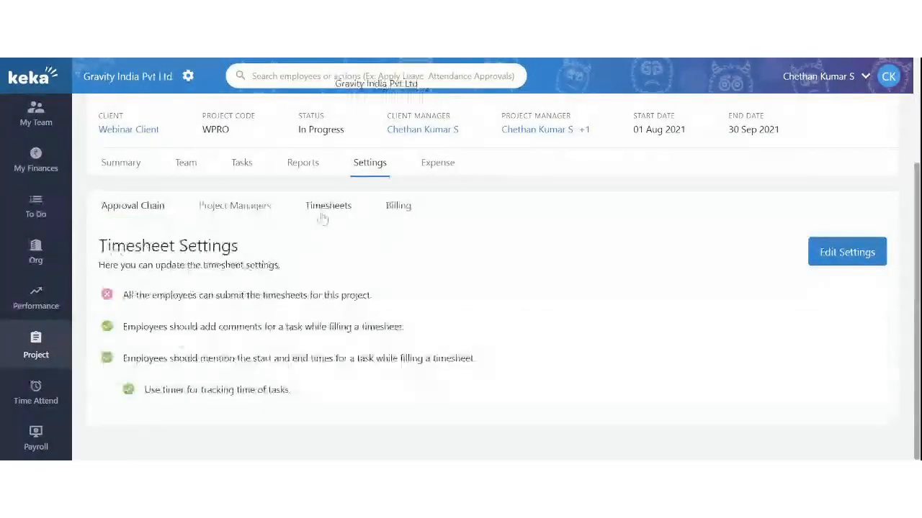
Edit Webinar Project's timesheet settings so employees needn't add task comments, then close the dialog
click(828, 259)
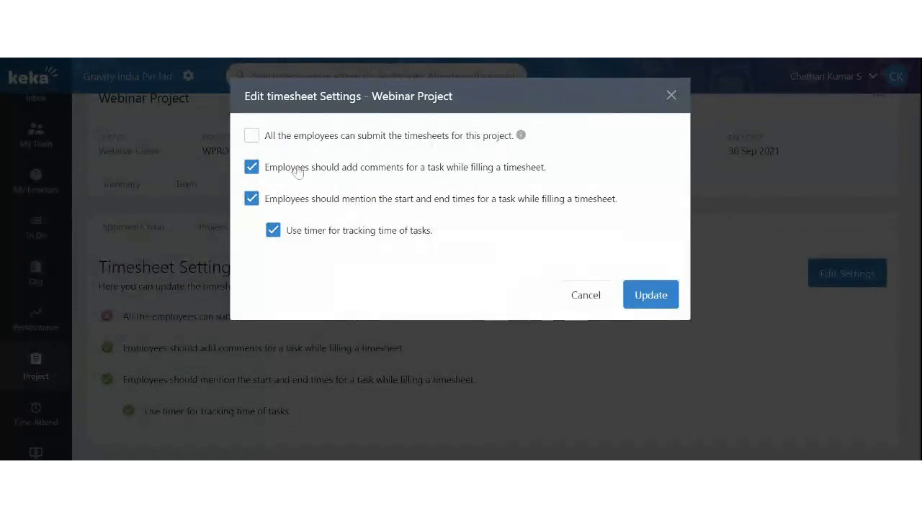
drag(291, 167, 535, 172)
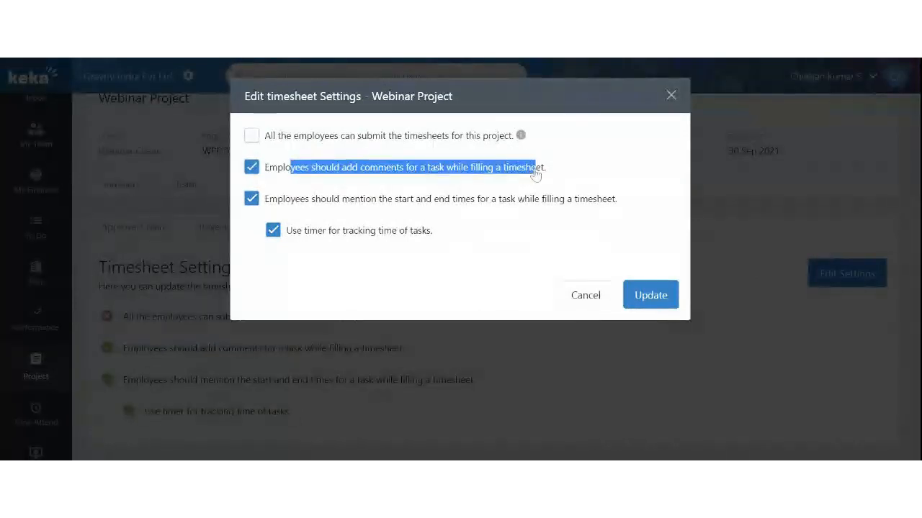
click(252, 170)
click(252, 170)
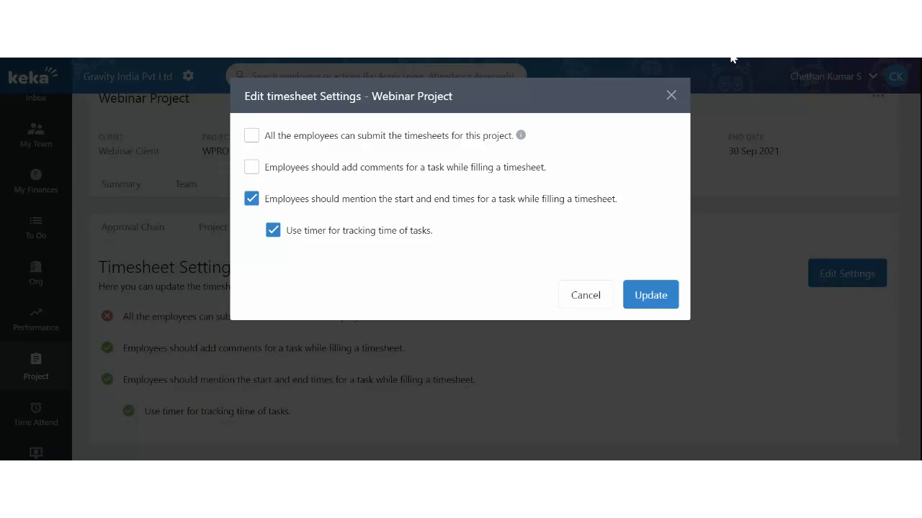
click(671, 96)
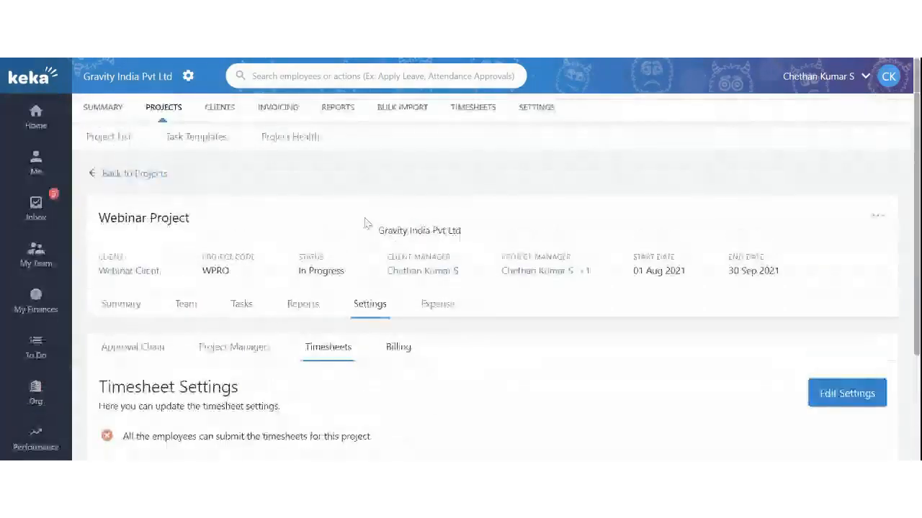
Open Webinar Project's Update Project form and show the Status dropdown options
click(876, 218)
click(768, 246)
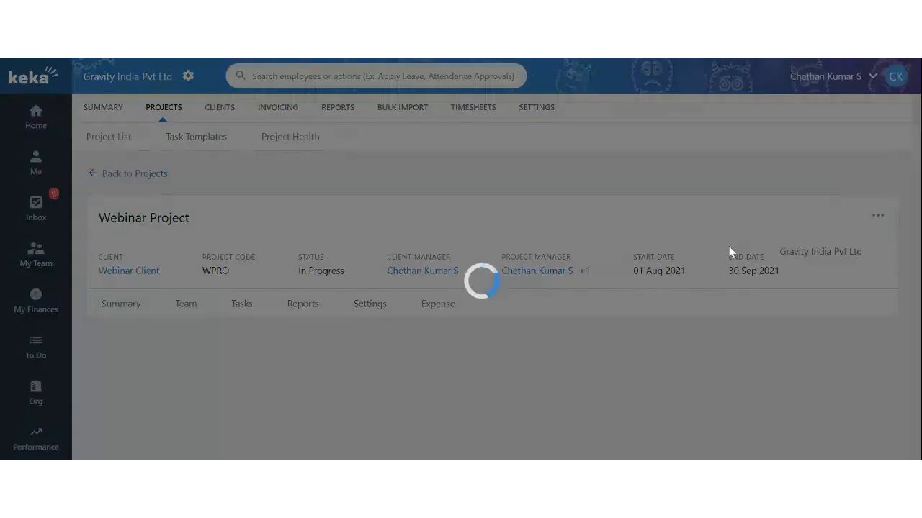
scroll(288, 350, down, 2)
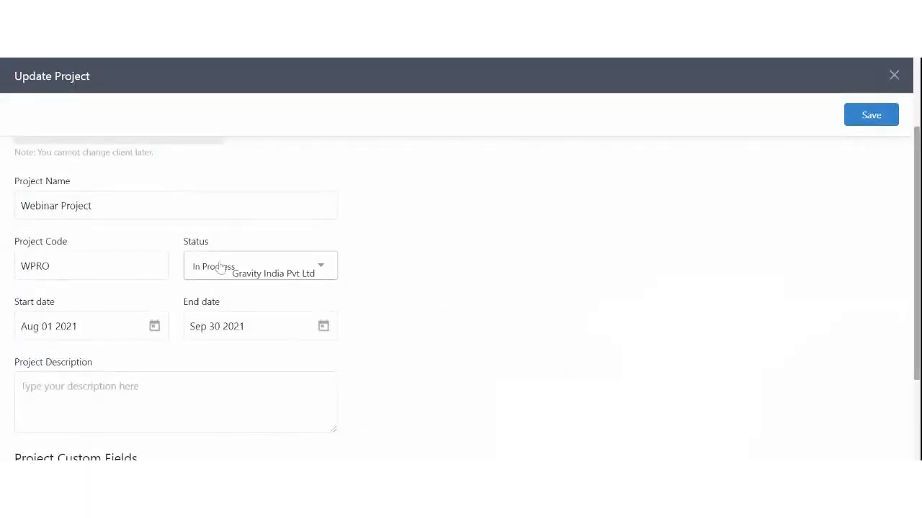
click(193, 264)
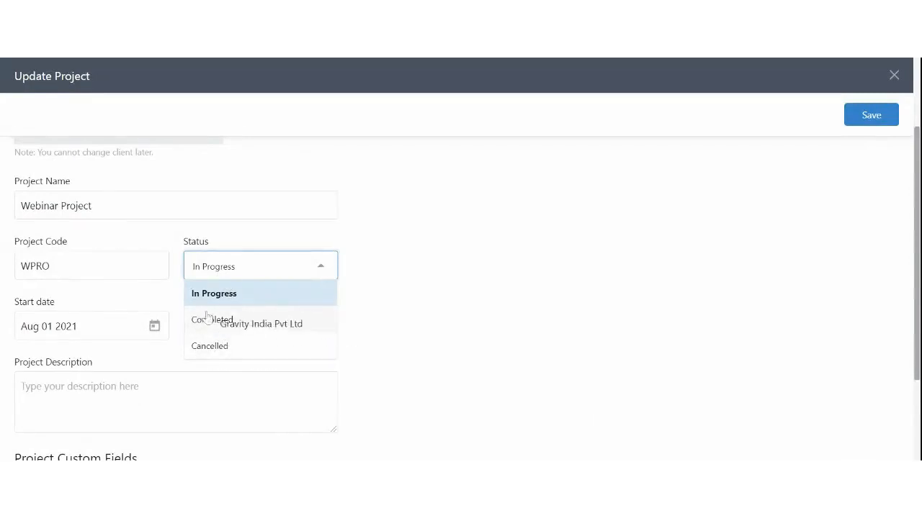